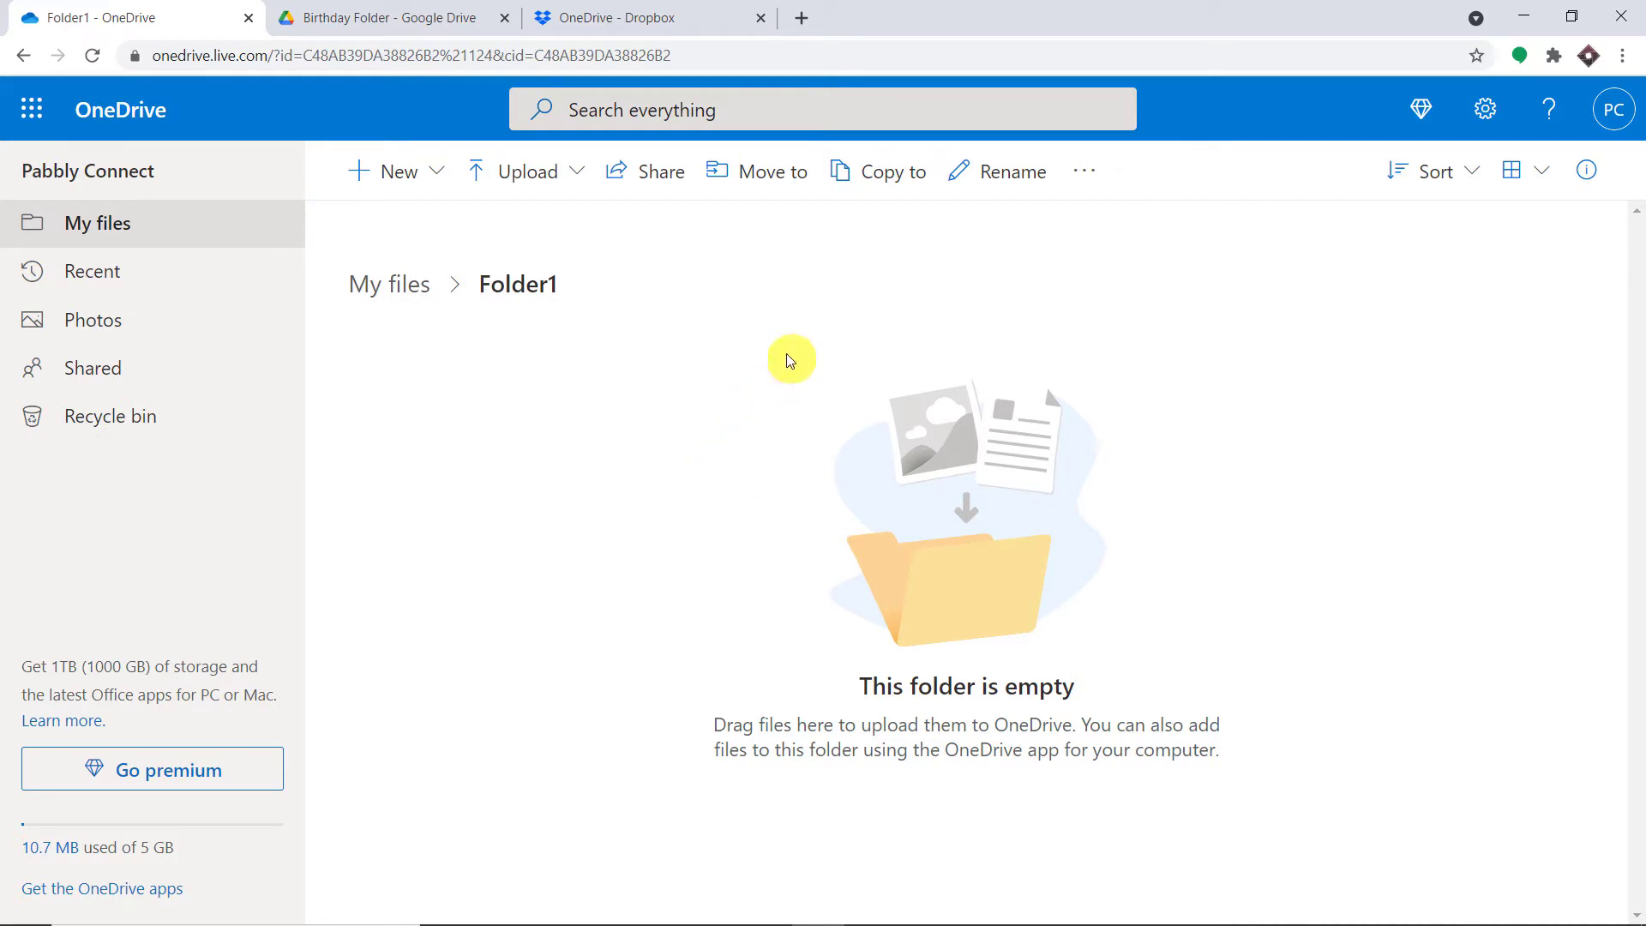
# - Upload the range rover JPG file from the computer's recent files into Folder1 on OneDrive
pyautogui.click(536, 180)
pyautogui.click(534, 227)
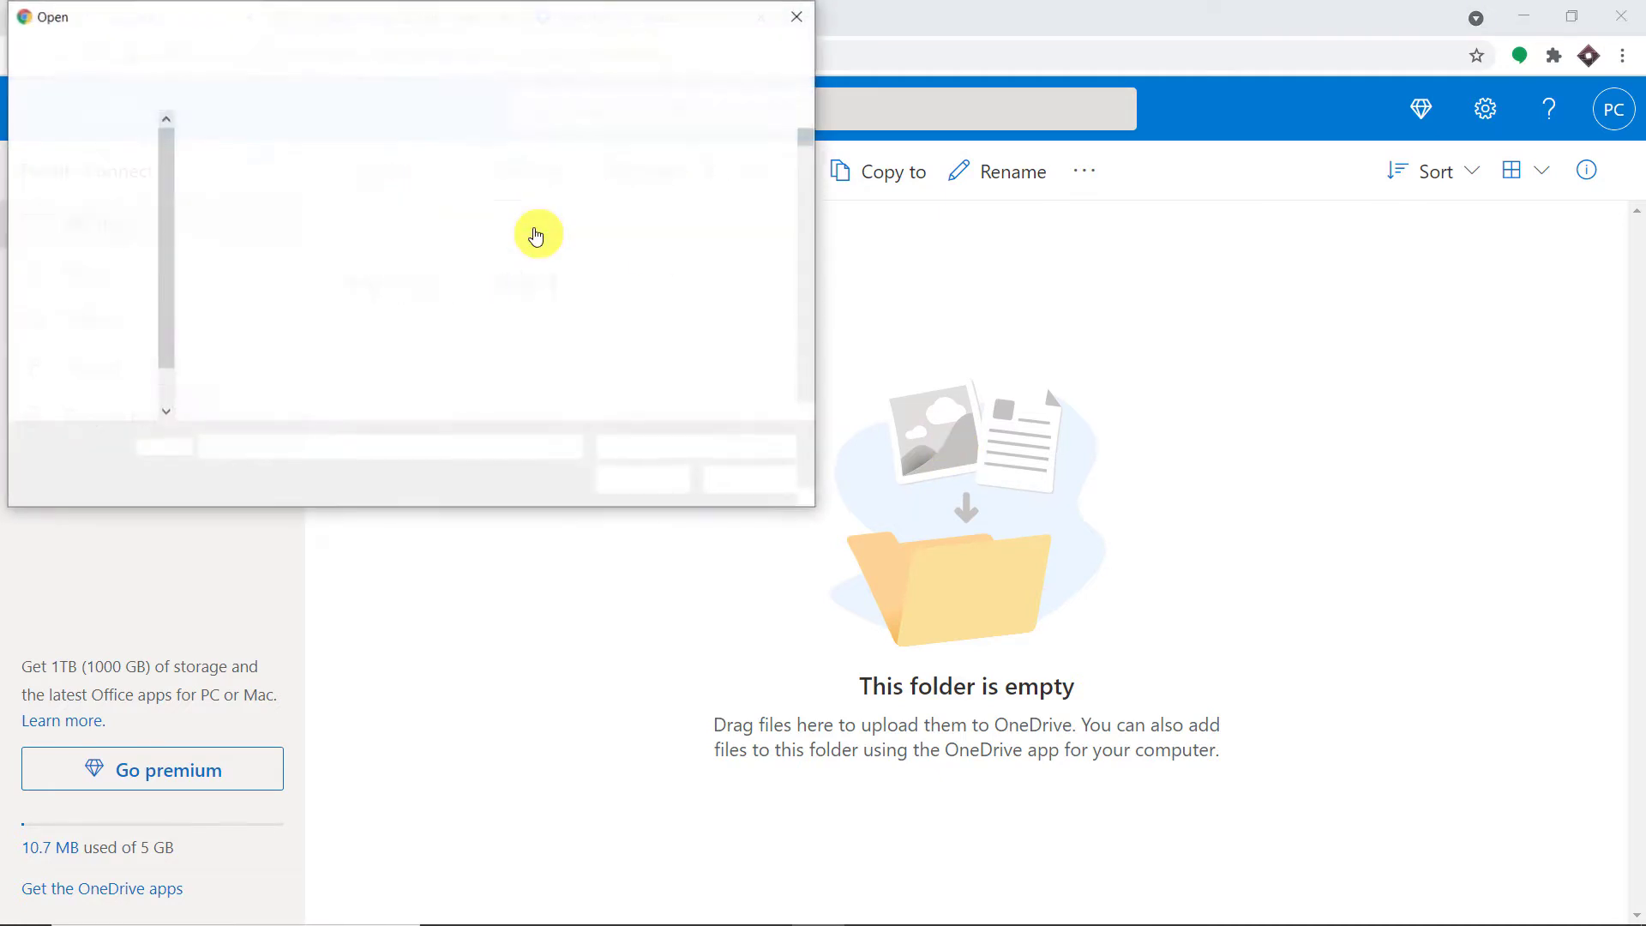
pyautogui.scroll(3, 166, 167)
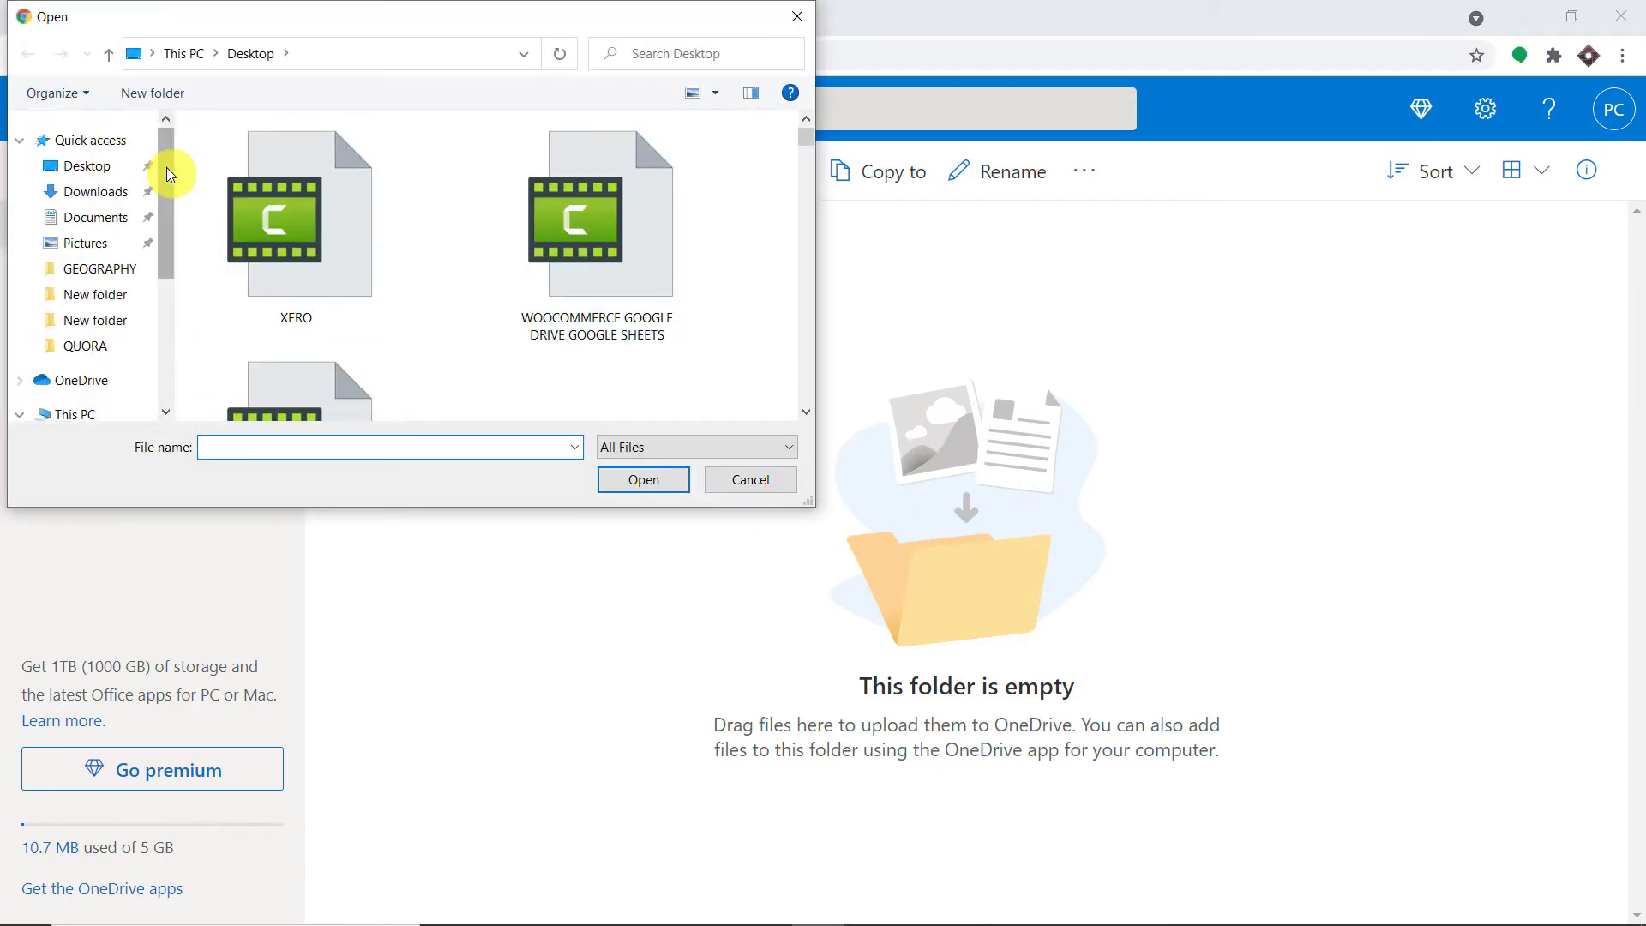
pyautogui.click(115, 136)
pyautogui.scroll(-6, 611, 285)
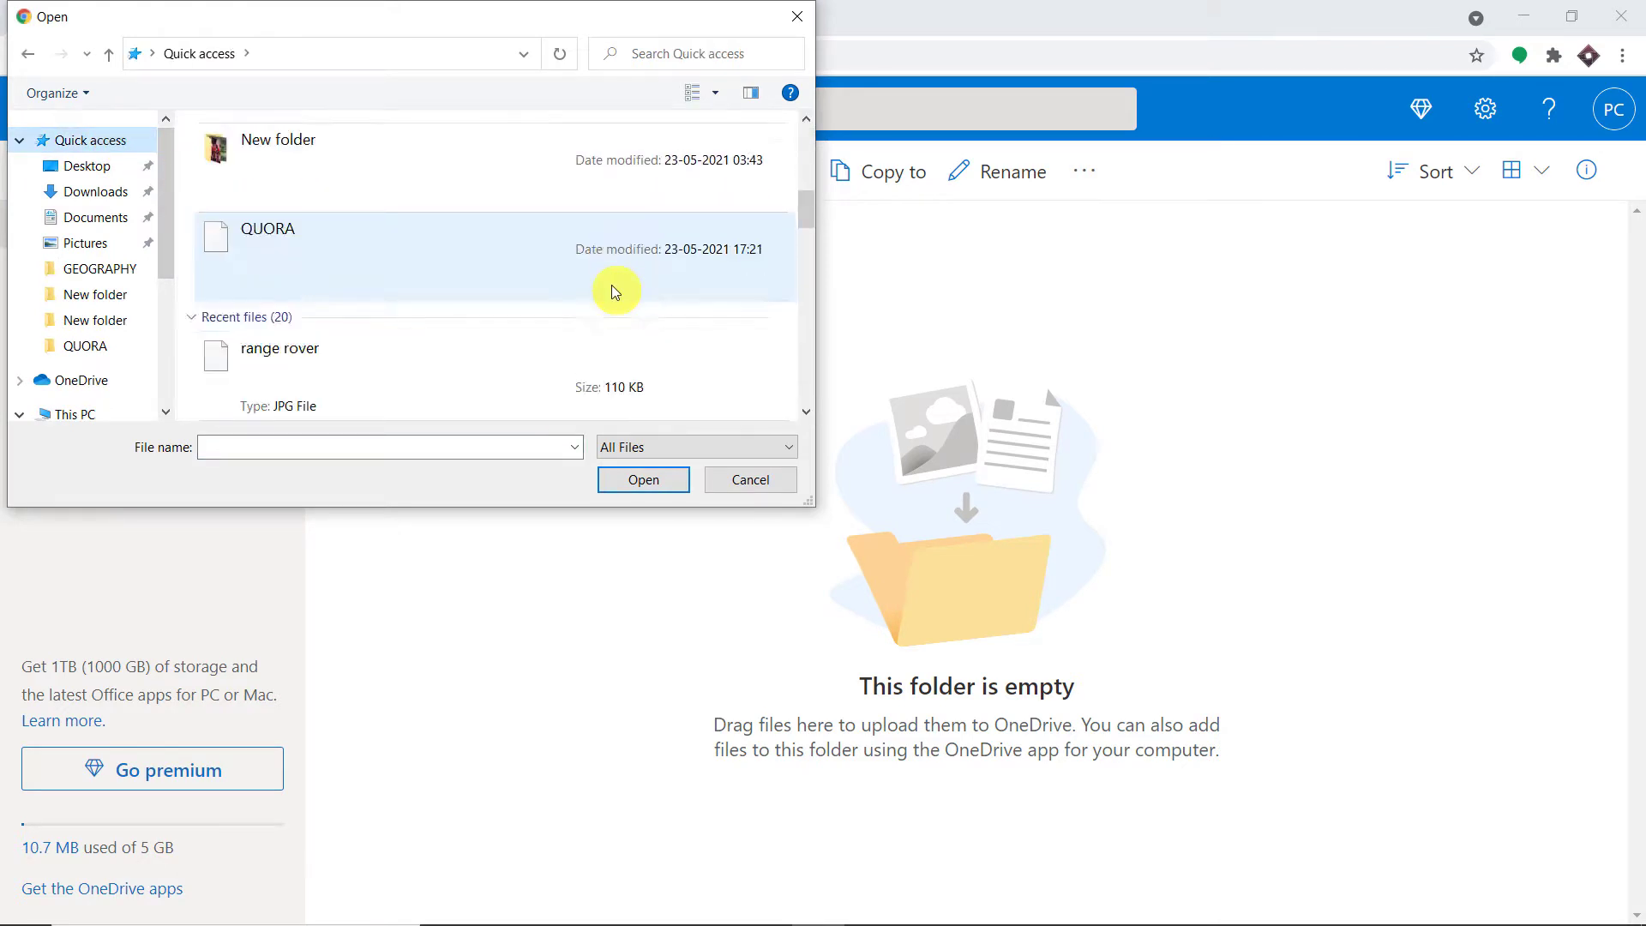
pyautogui.scroll(-2, 611, 284)
pyautogui.click(441, 187)
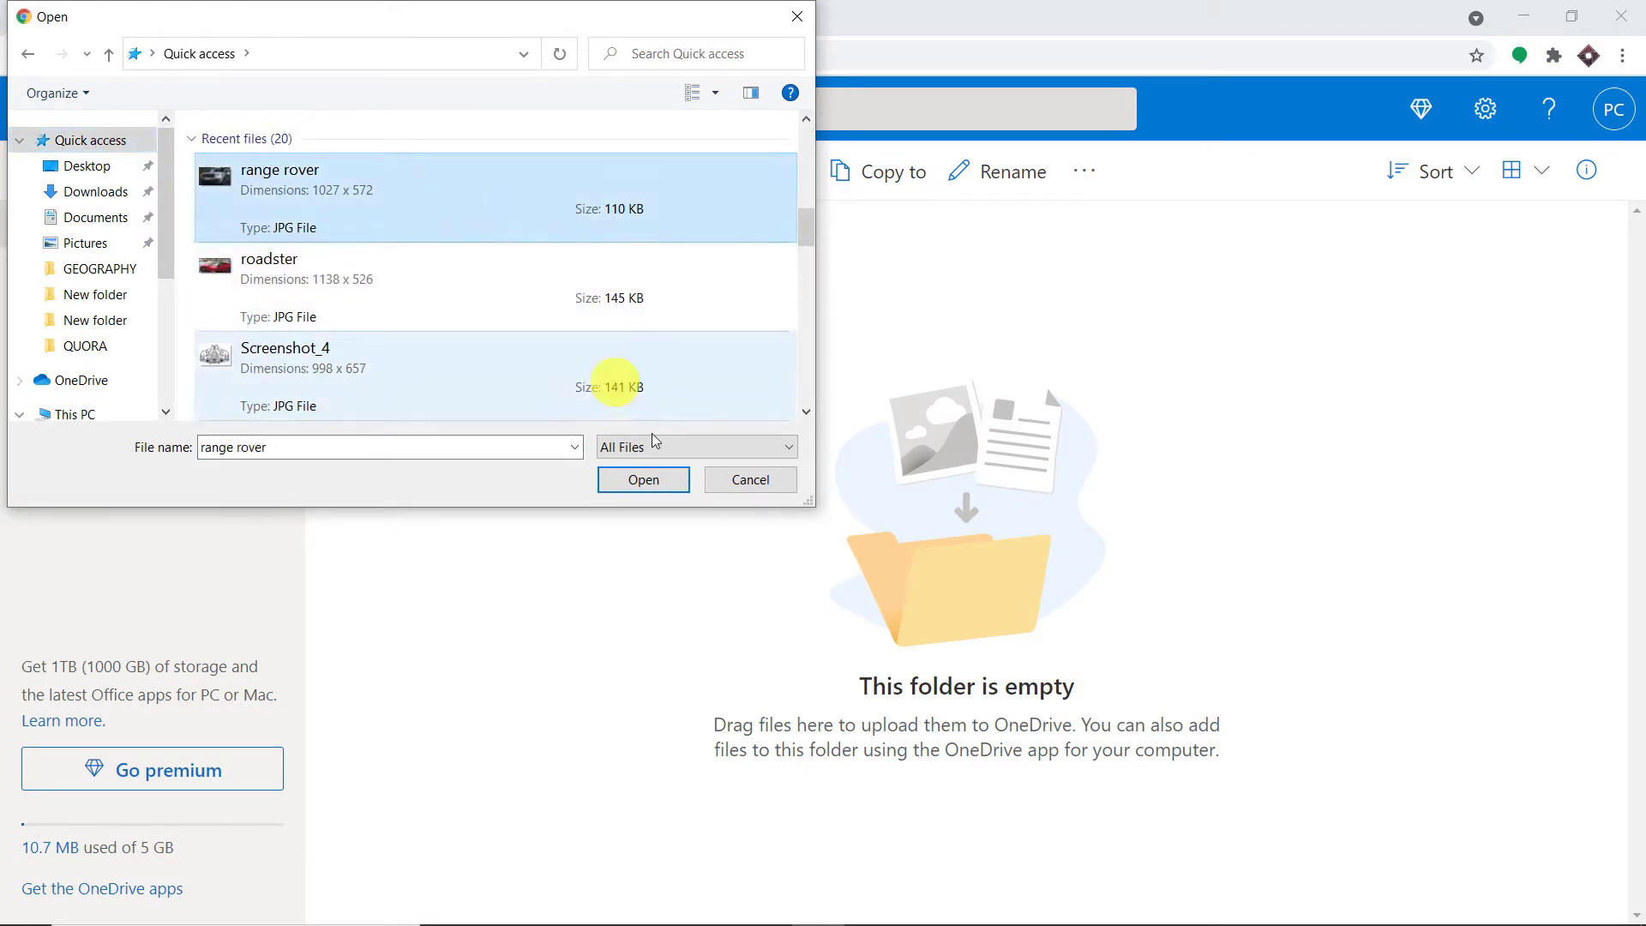
pyautogui.click(661, 474)
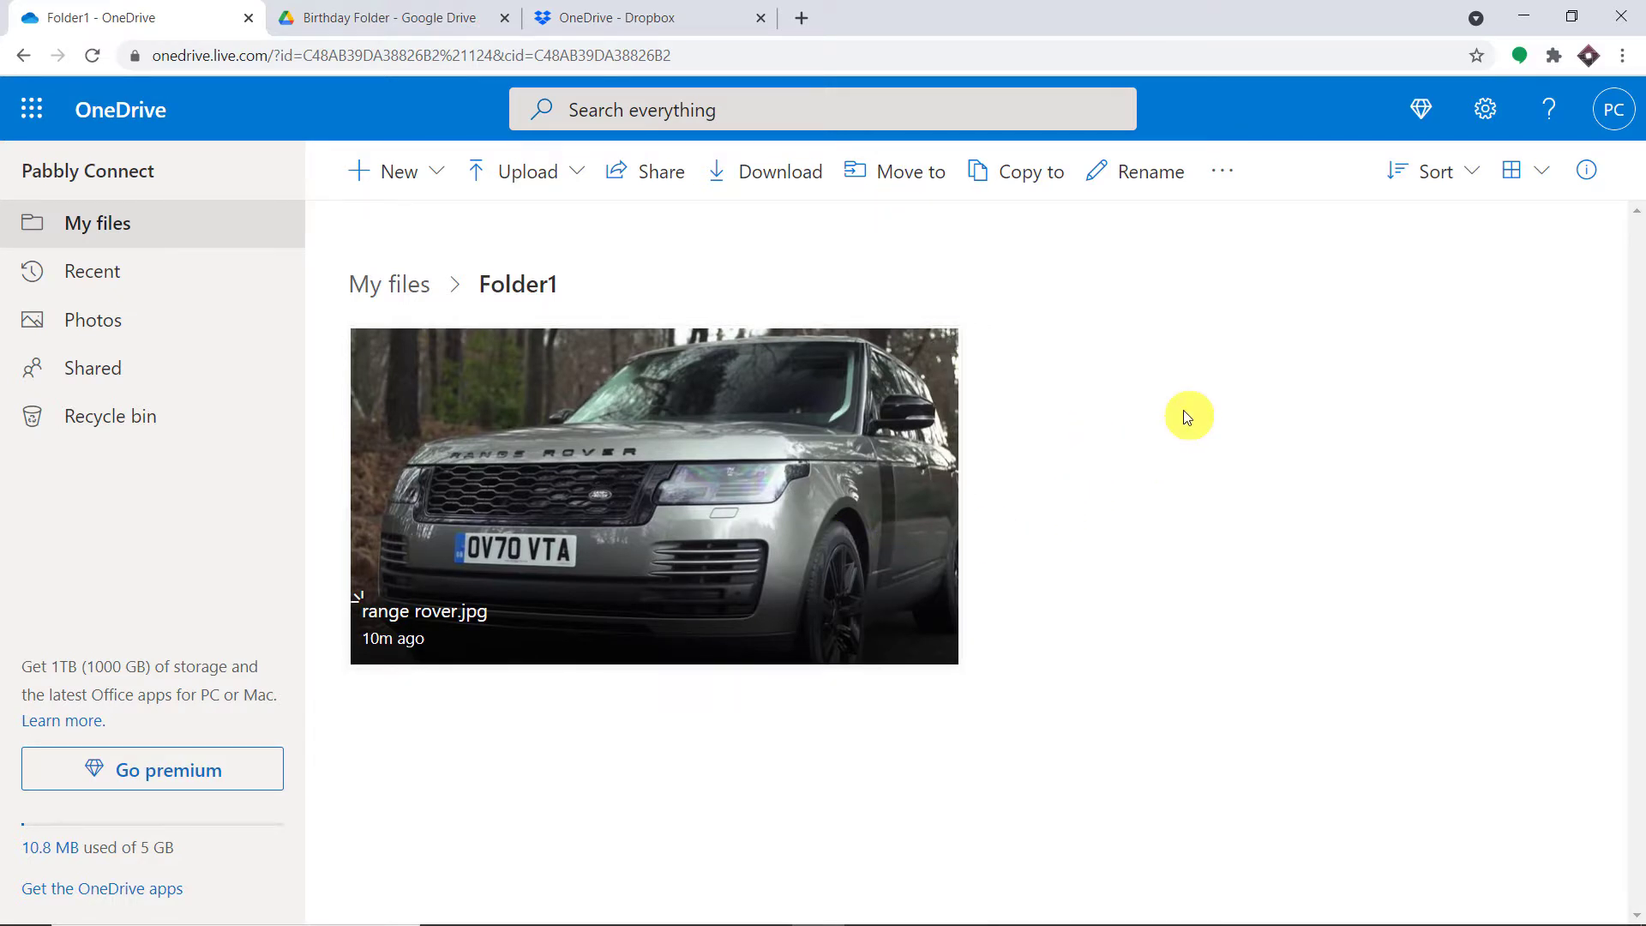
# - Check Google Drive's Birthday Folder and Dropbox's OneDrive folder for the uploaded image, reloading both pages
pyautogui.click(368, 14)
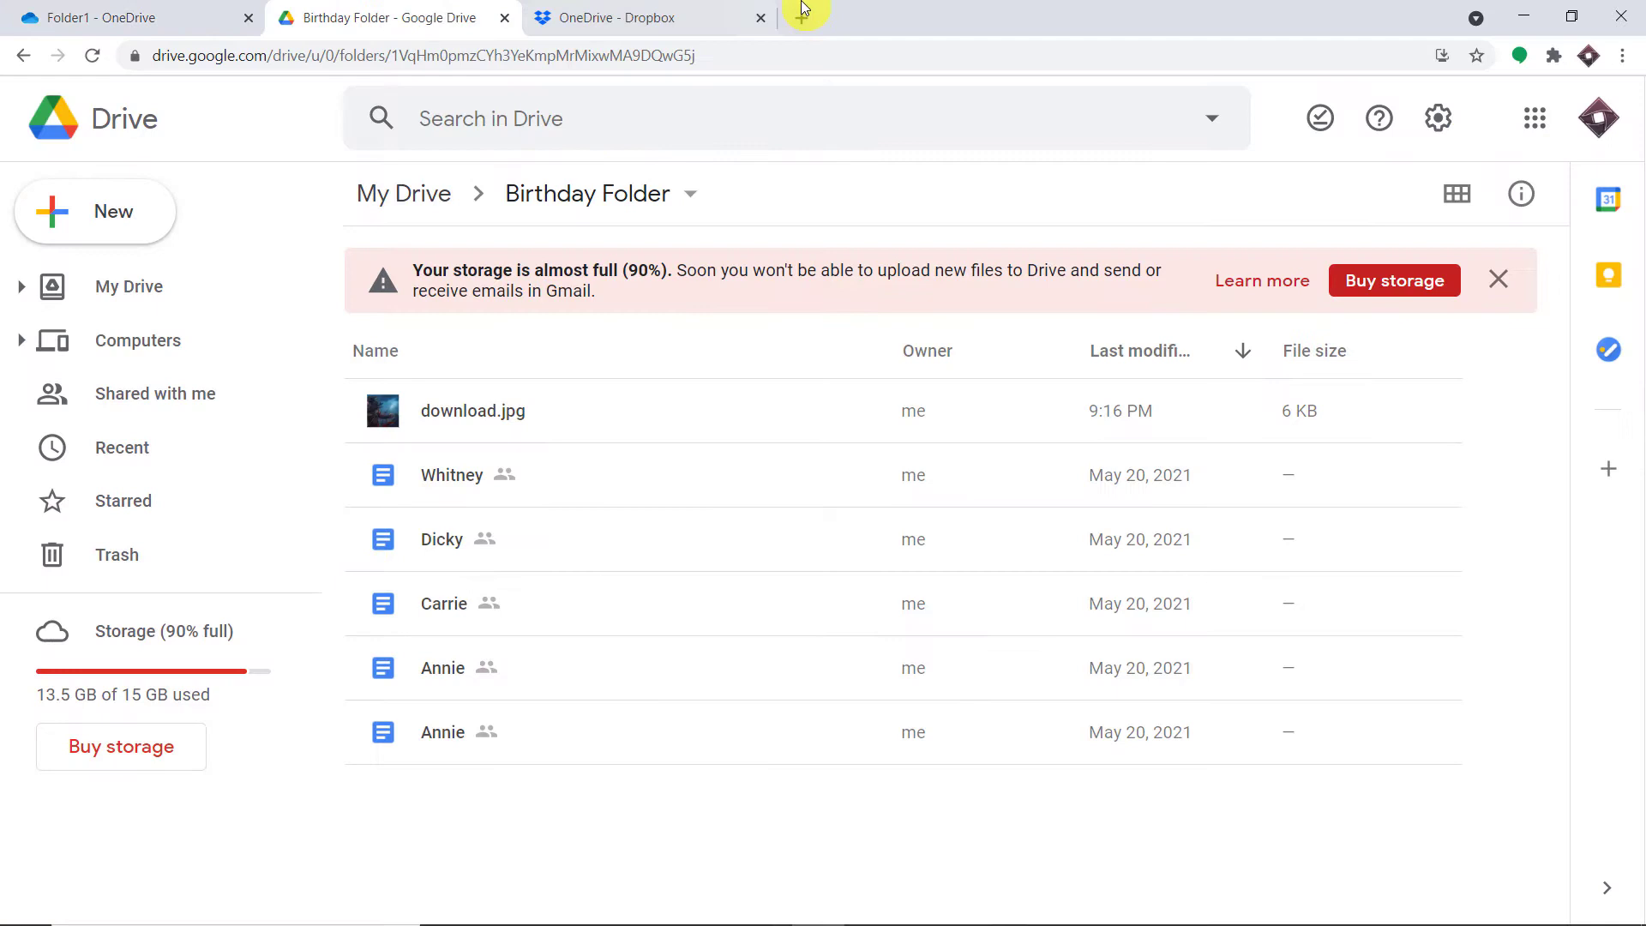
pyautogui.click(743, 10)
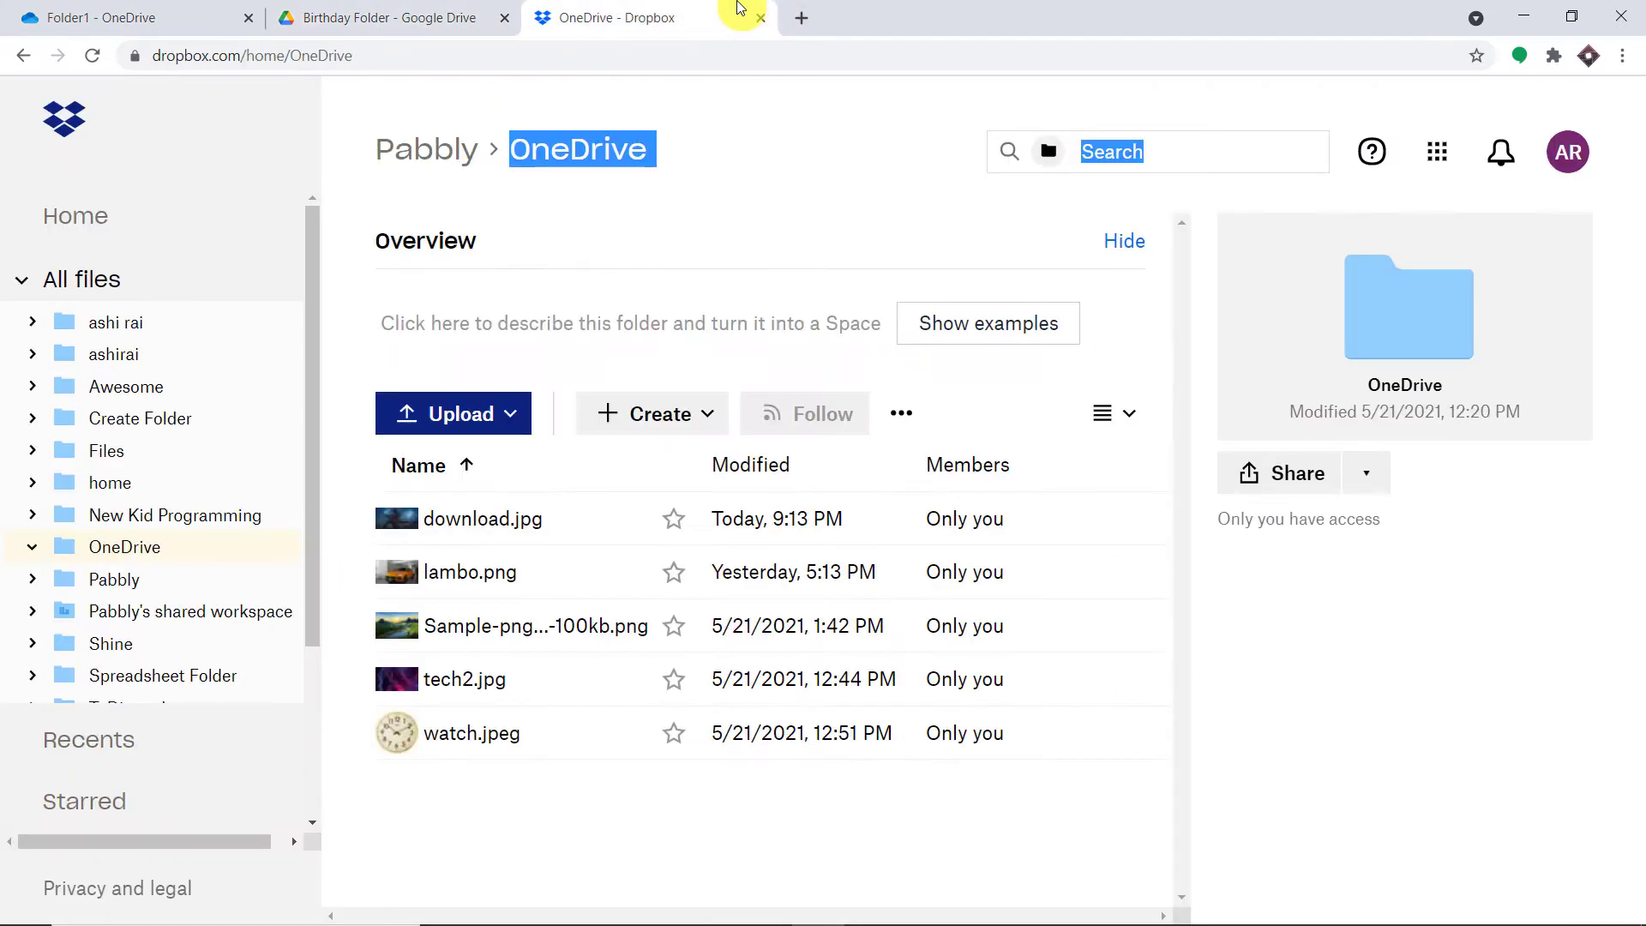
pyautogui.click(348, 13)
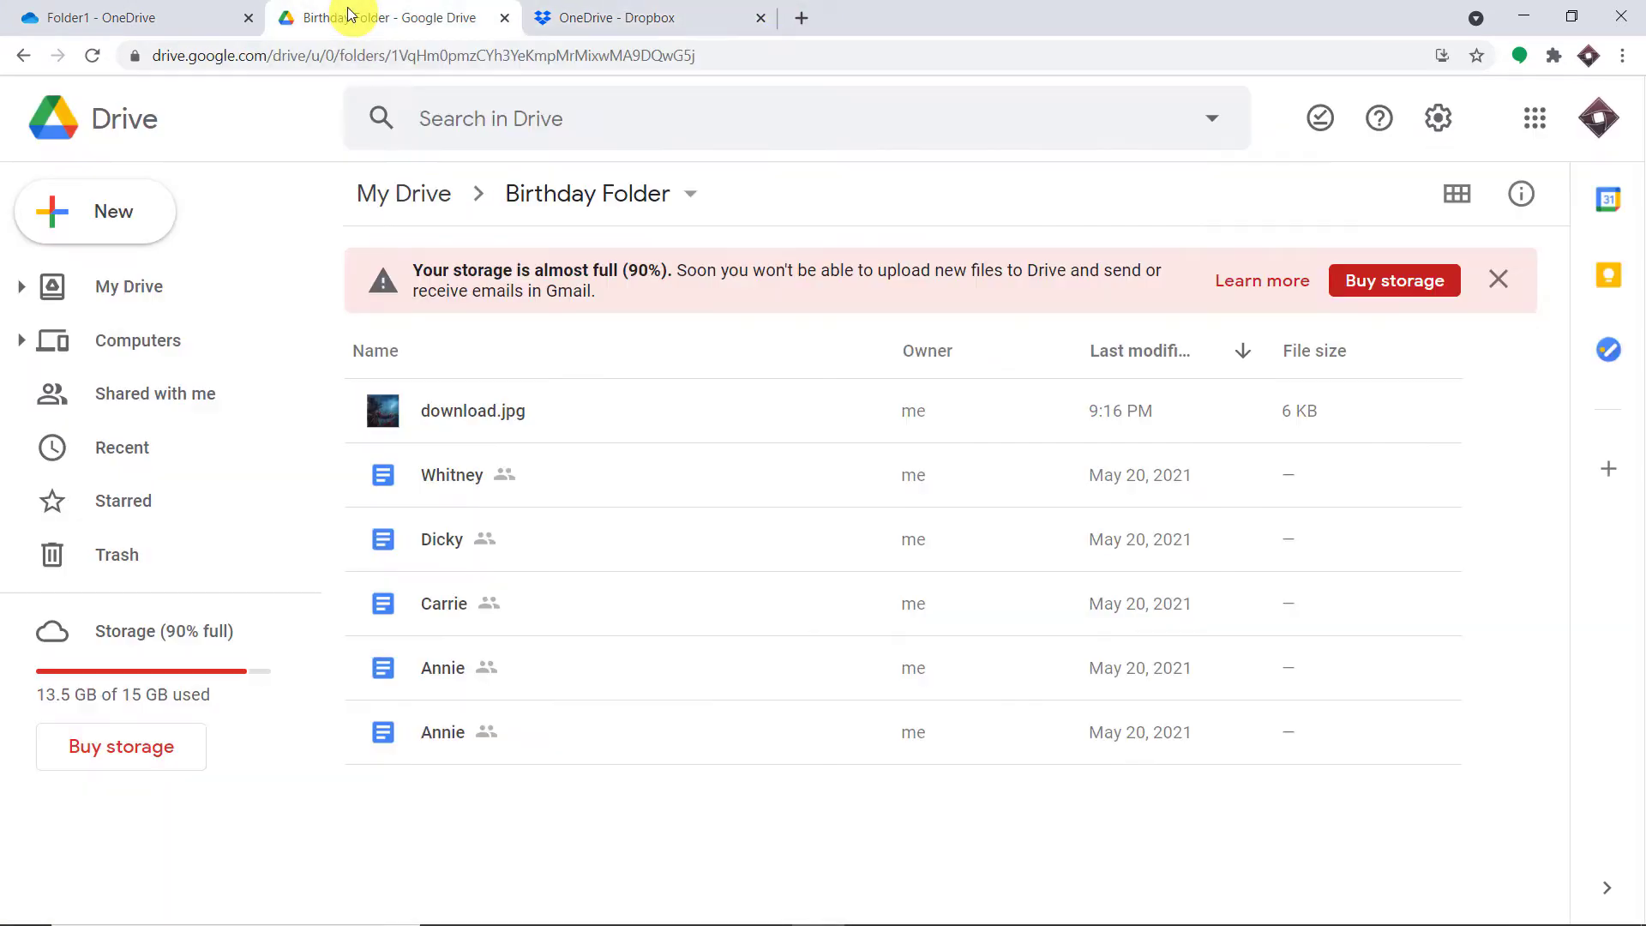
pyautogui.click(92, 55)
pyautogui.click(631, 12)
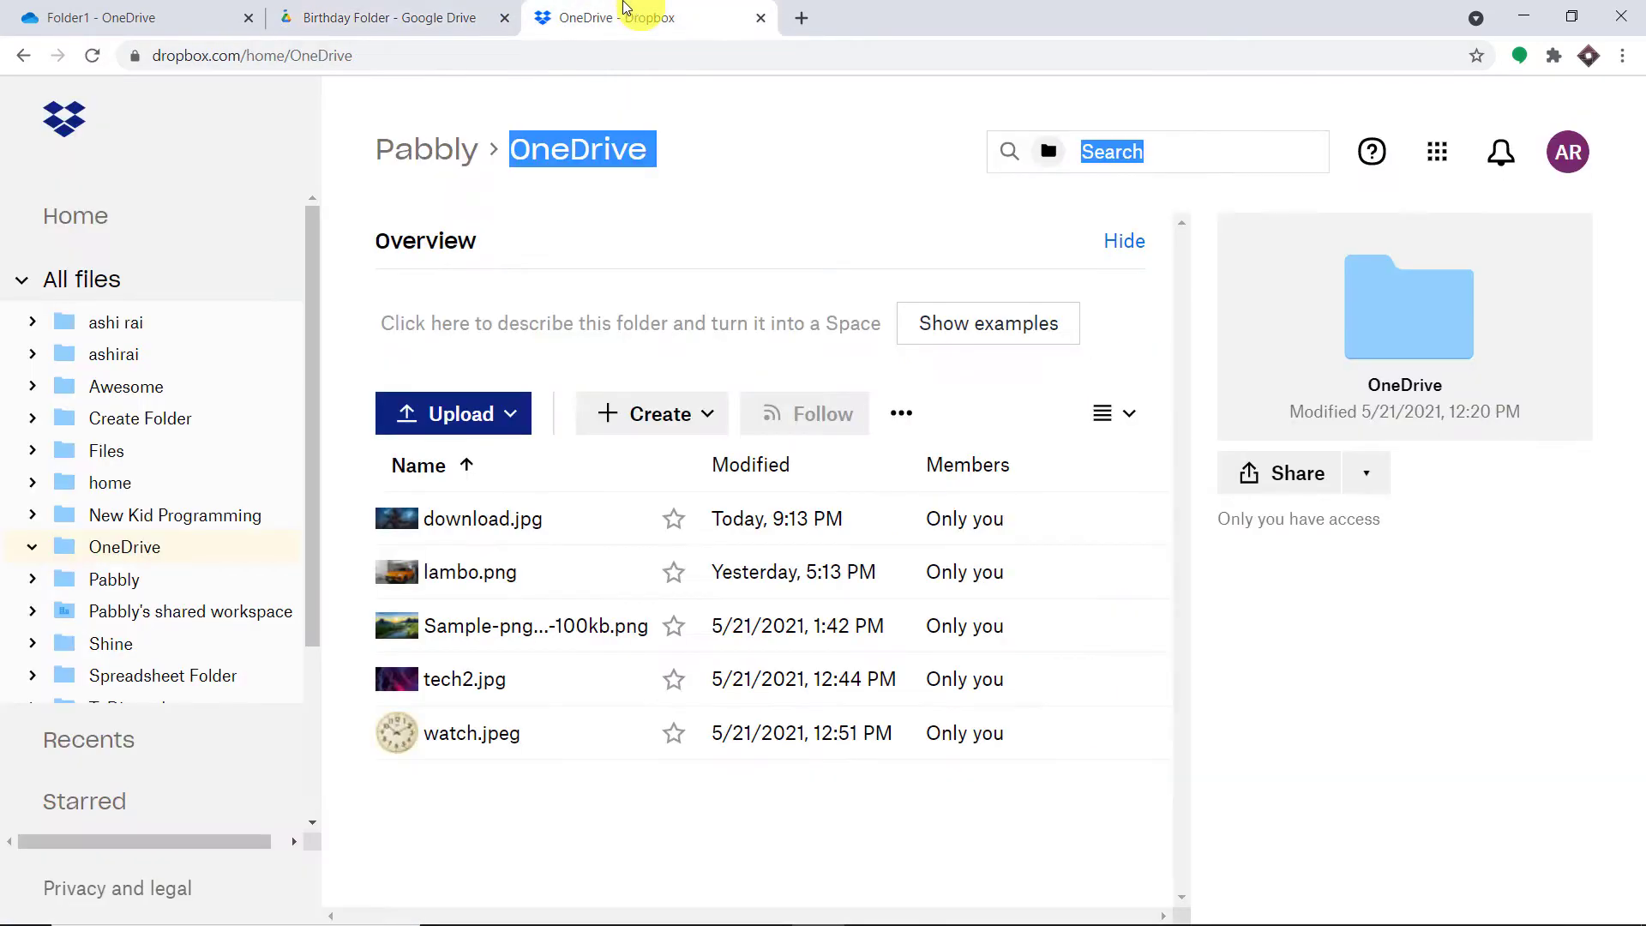
pyautogui.click(92, 59)
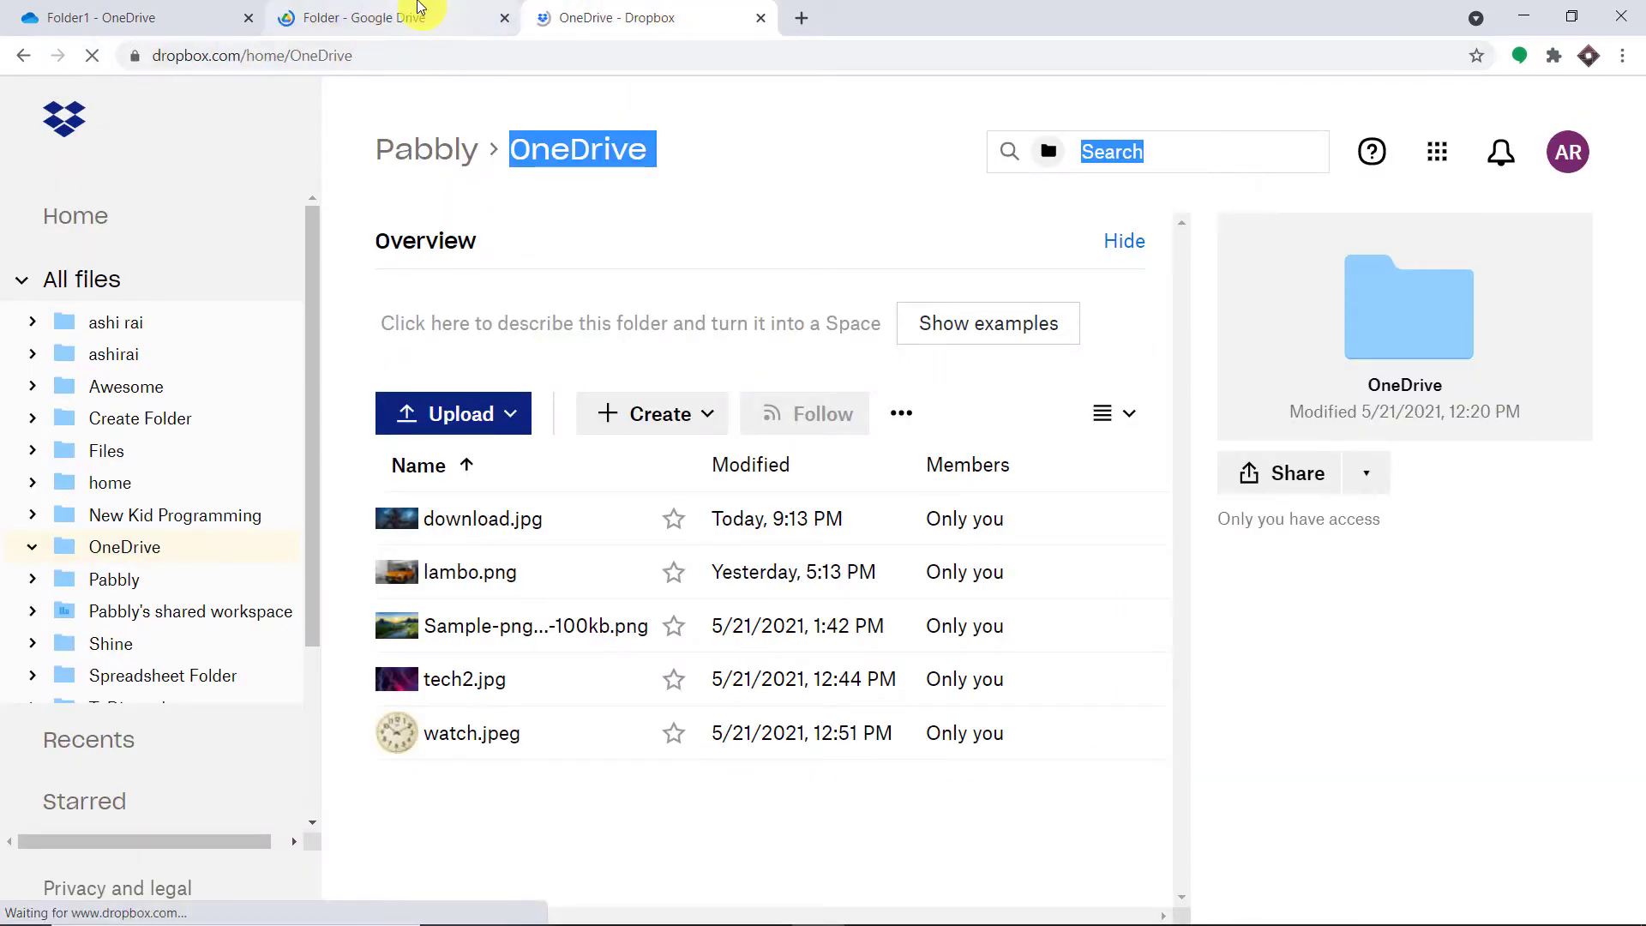
pyautogui.click(415, 14)
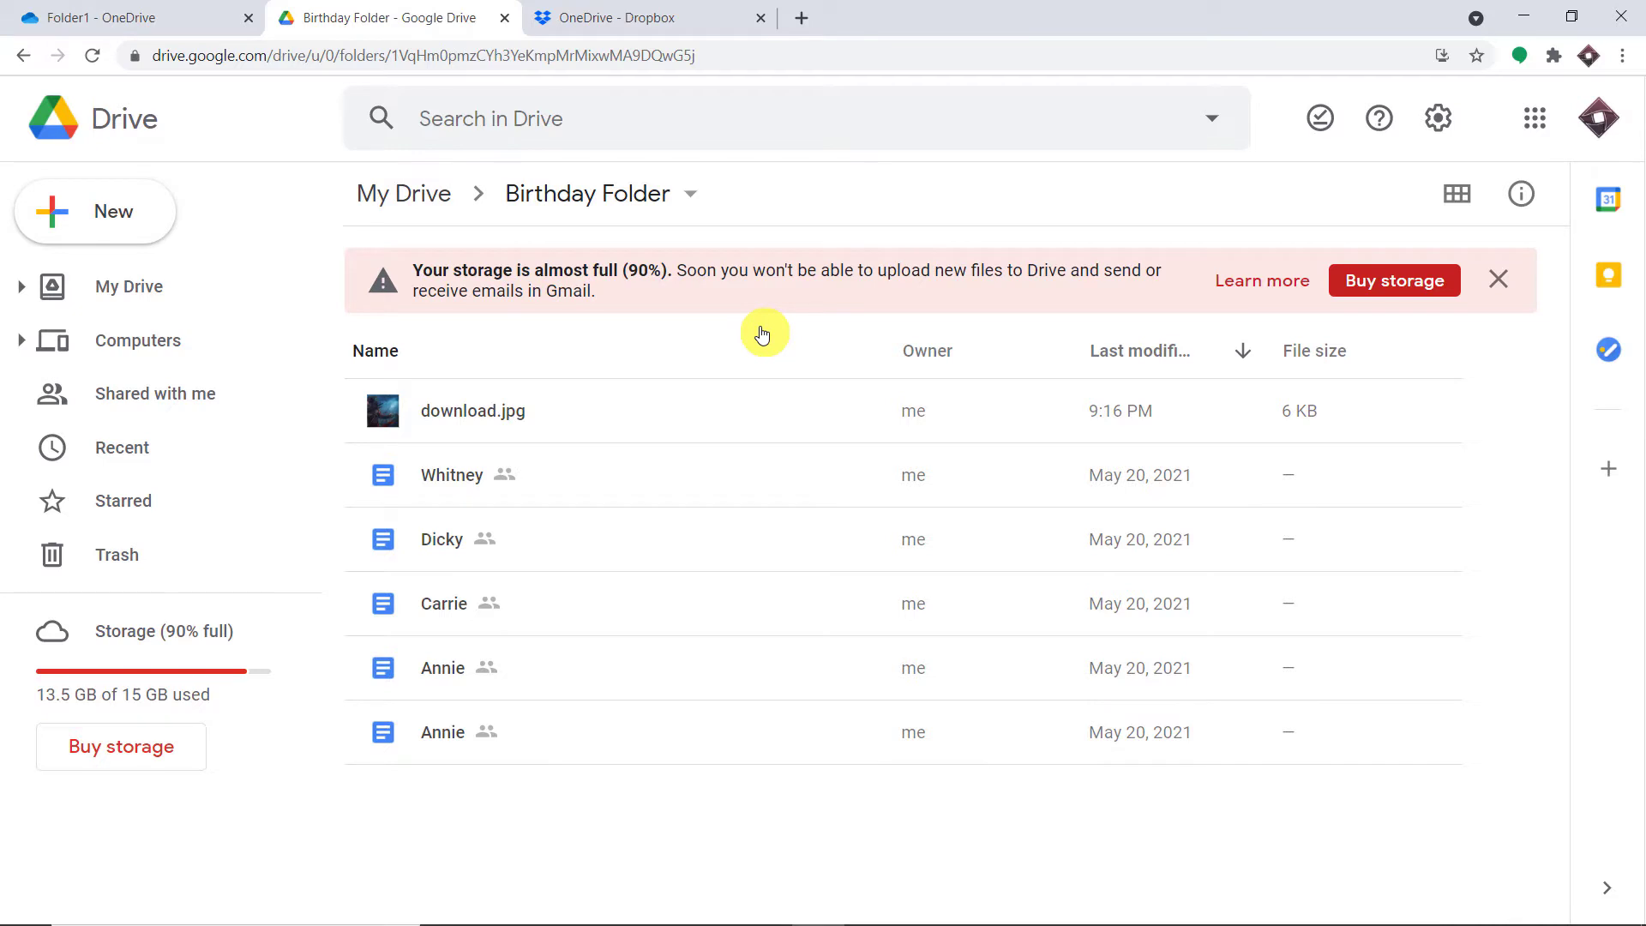
pyautogui.click(654, 16)
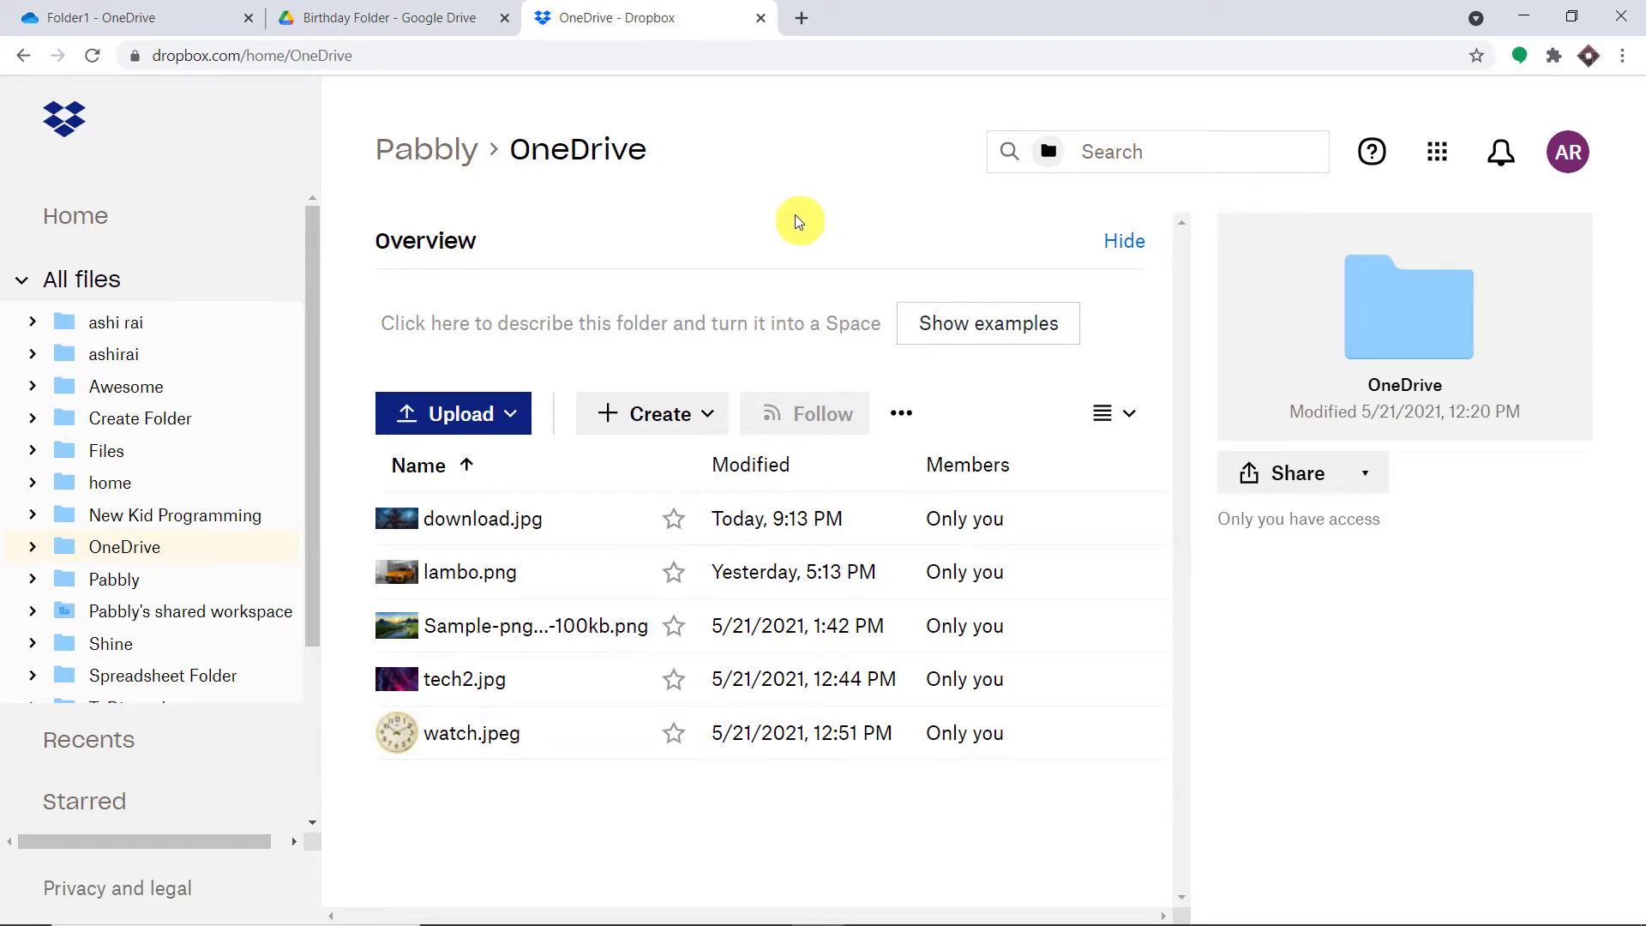
# - Preview range rover.jpg in Google Drive's Birthday Folder and in Dropbox's OneDrive folder
pyautogui.hotkey('ctrl', 'shift', 'Tab')
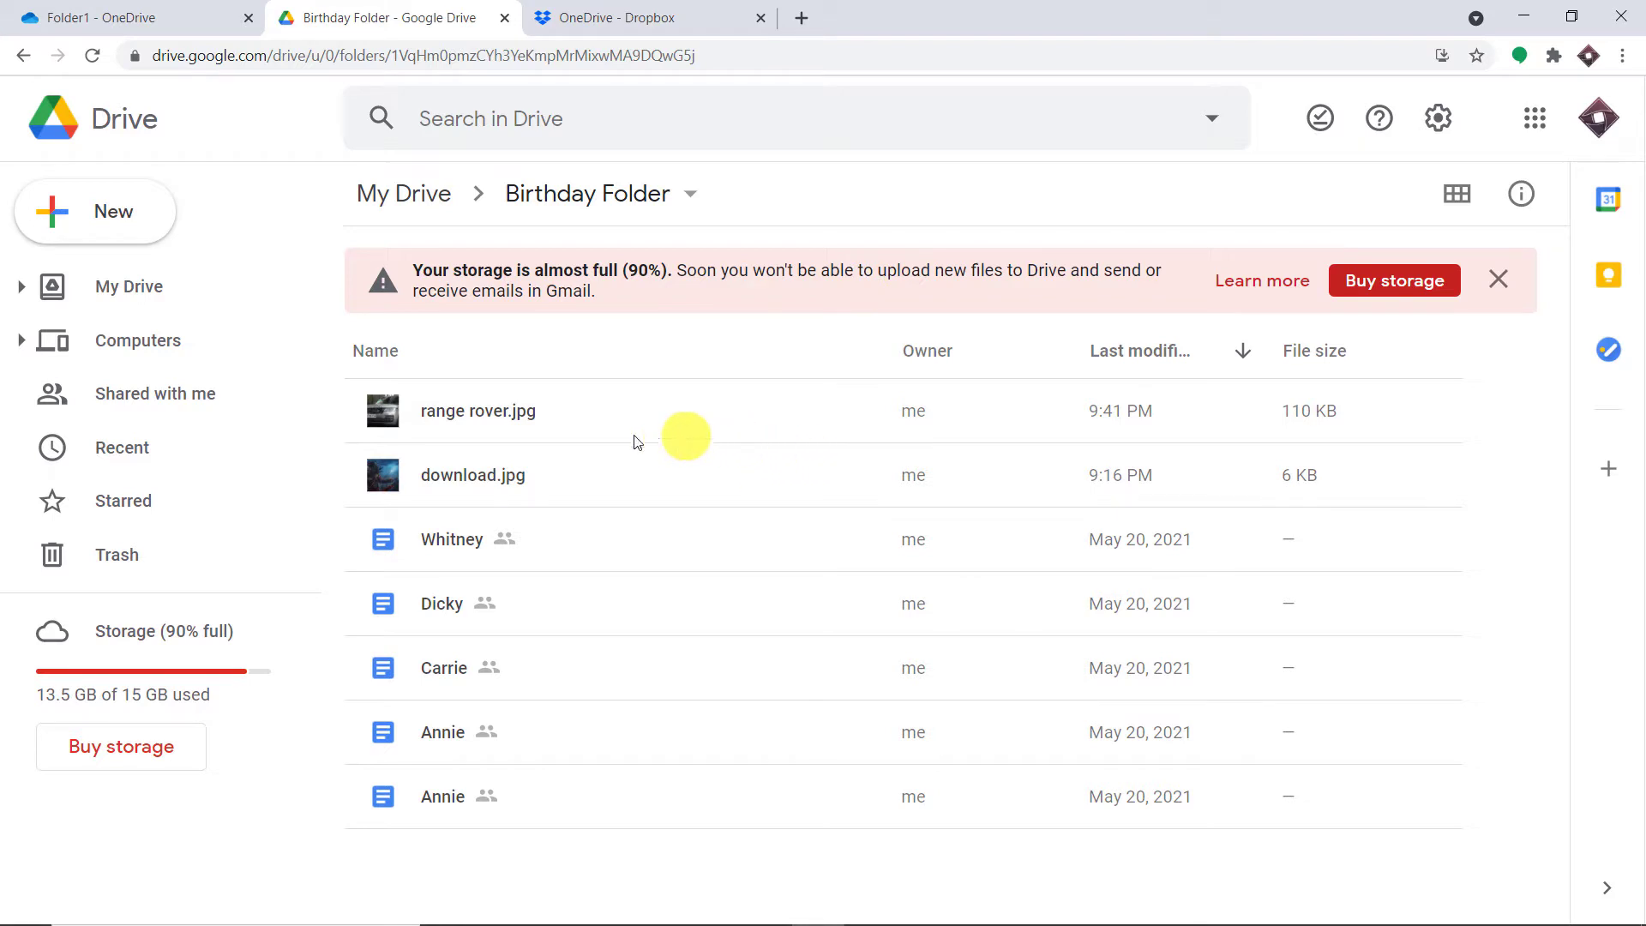
pyautogui.click(458, 415)
pyautogui.doubleClick(458, 415)
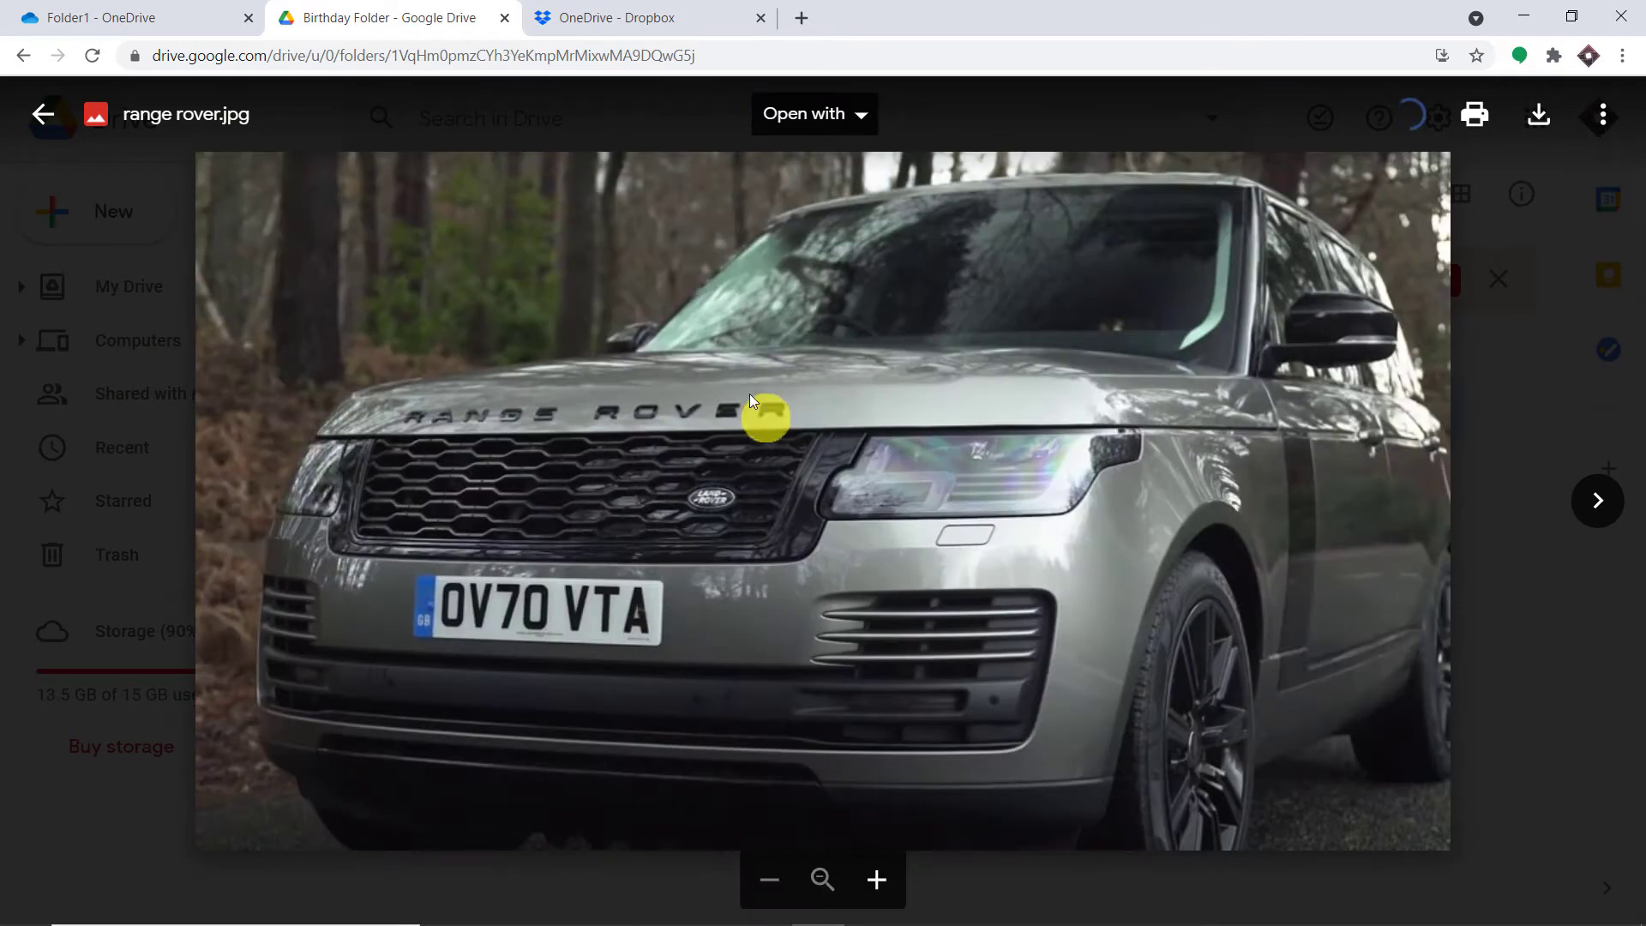
pyautogui.click(748, 9)
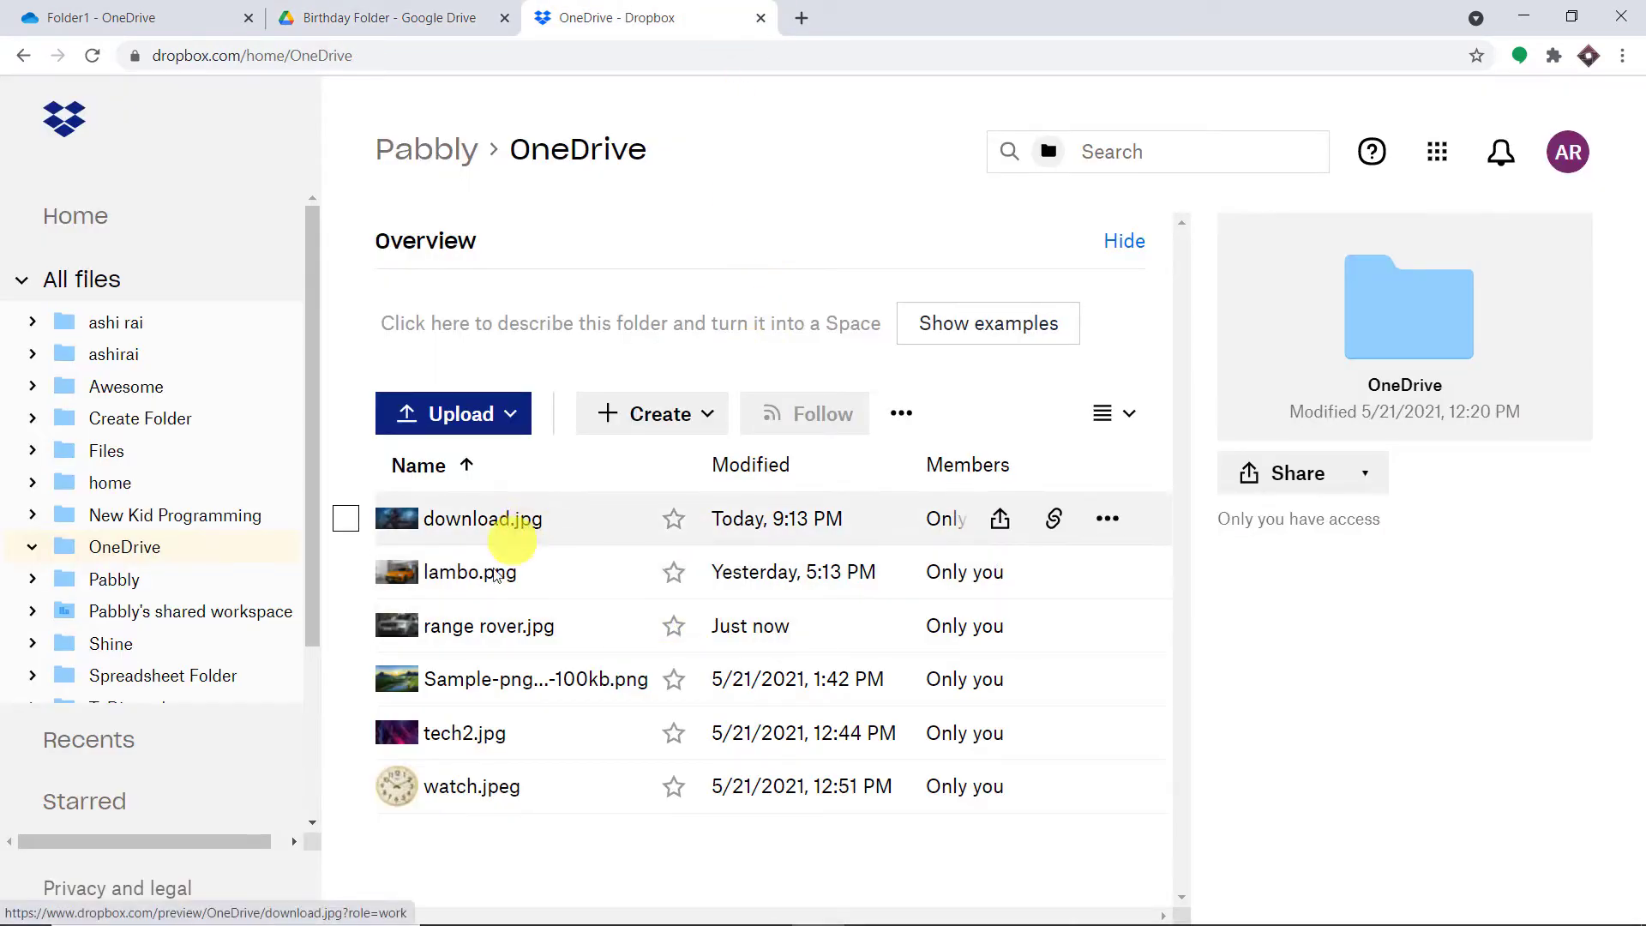
pyautogui.click(485, 635)
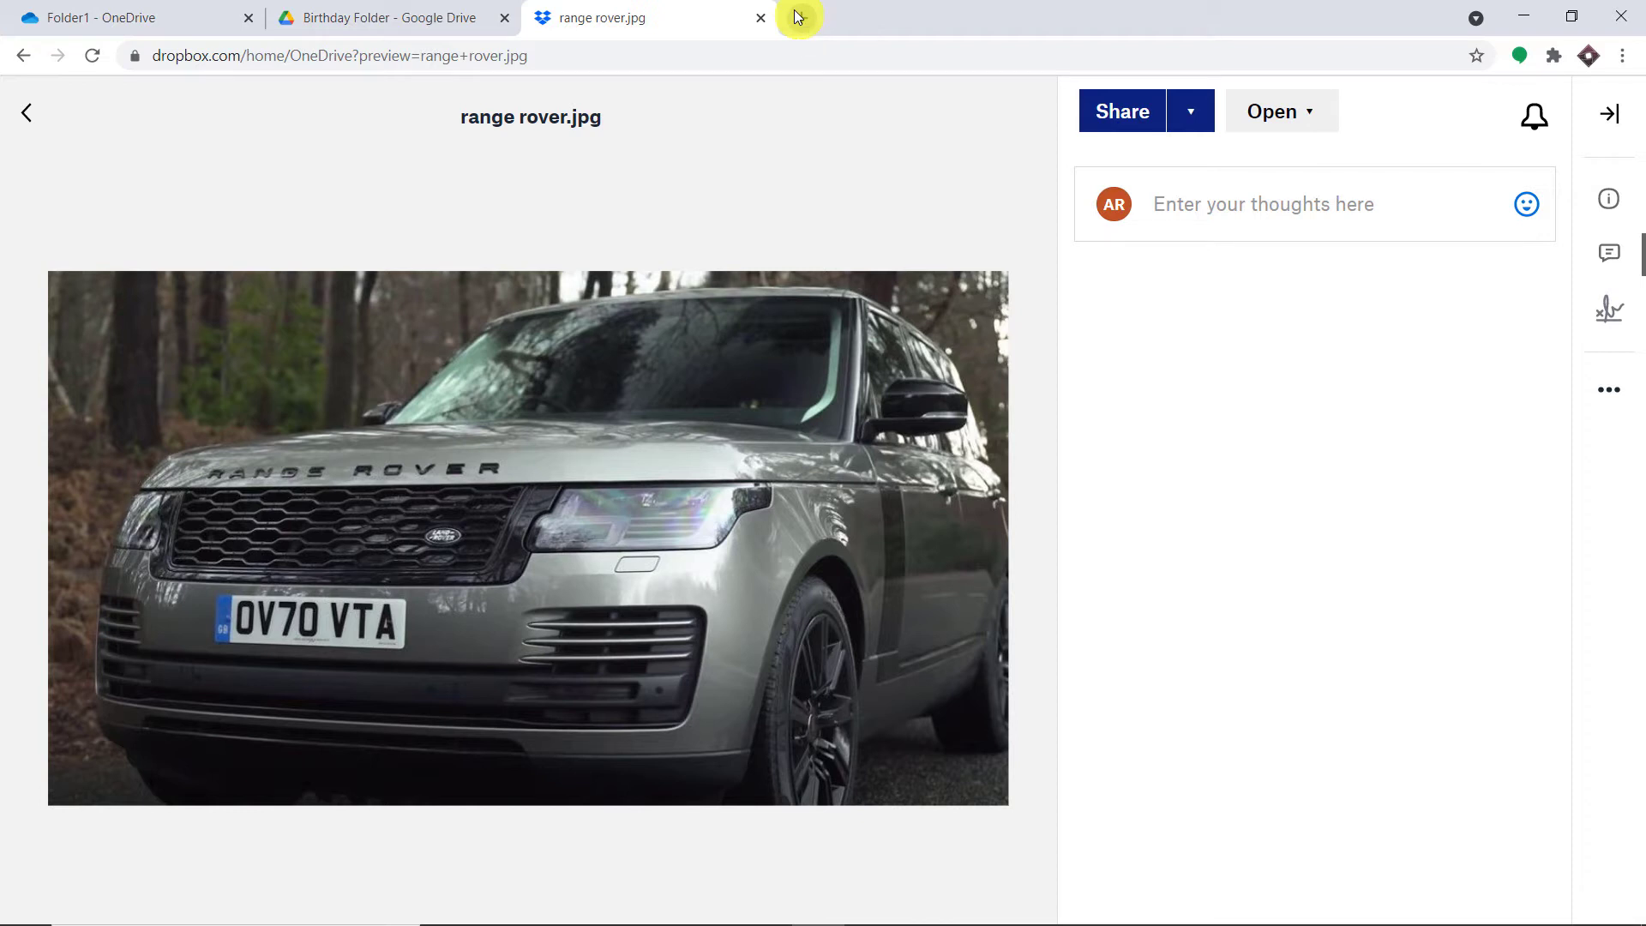
# - Open pabbly.com in a new browser tab, sign in, and access the Connect application
pyautogui.click(797, 17)
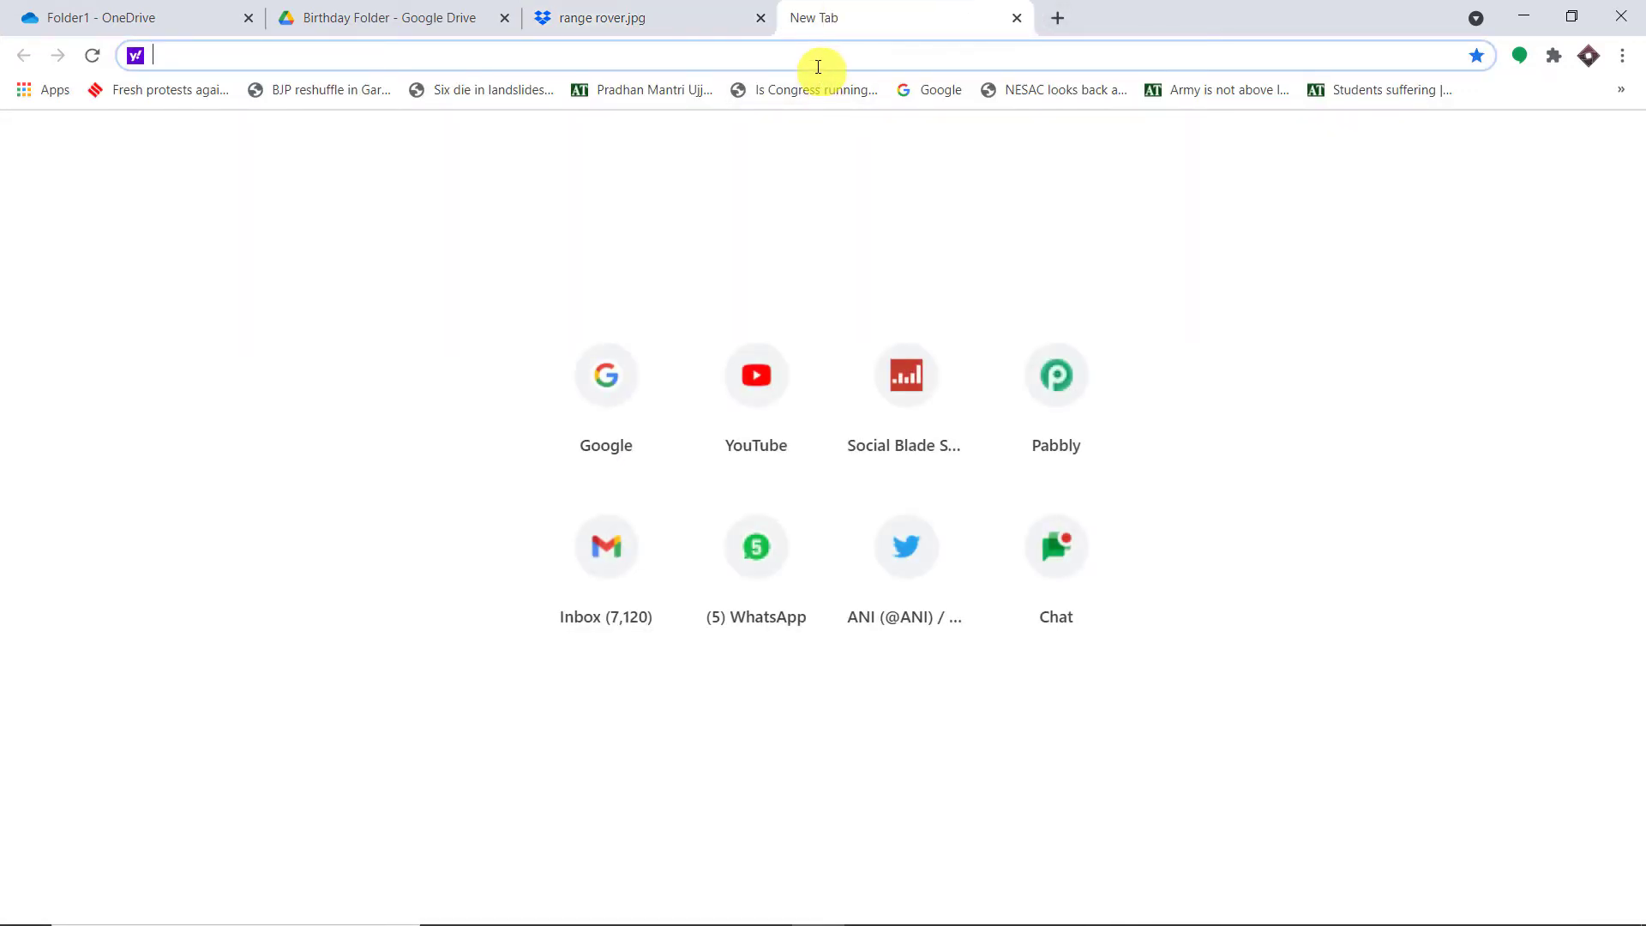
pyautogui.write('P')
pyautogui.press('Return')
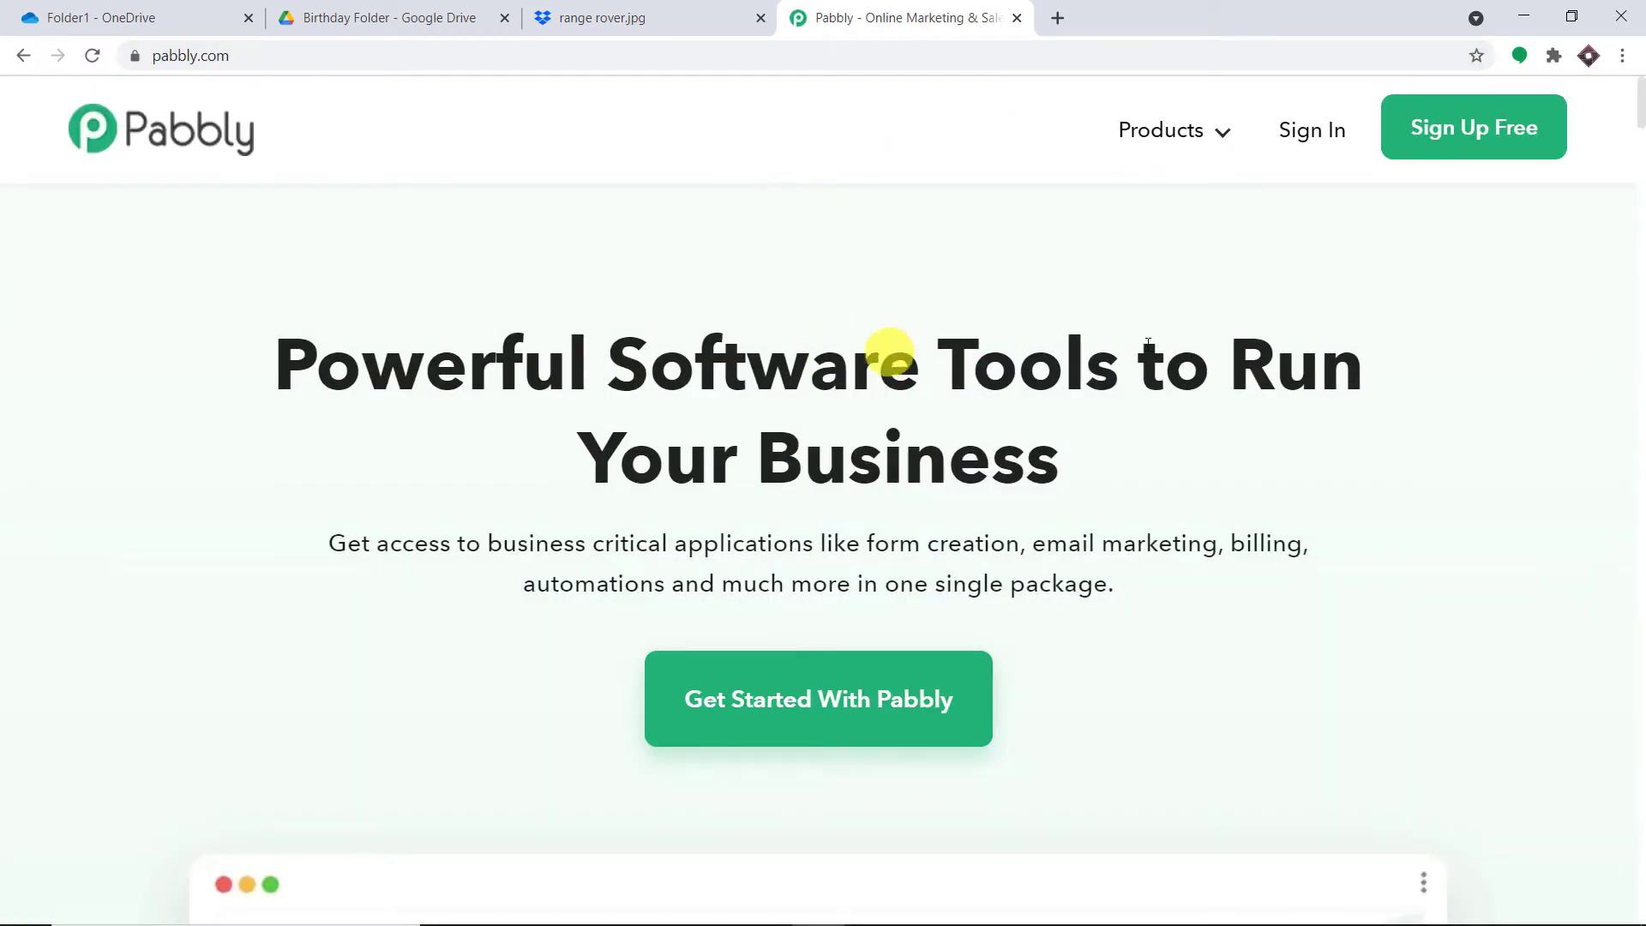
pyautogui.click(1320, 137)
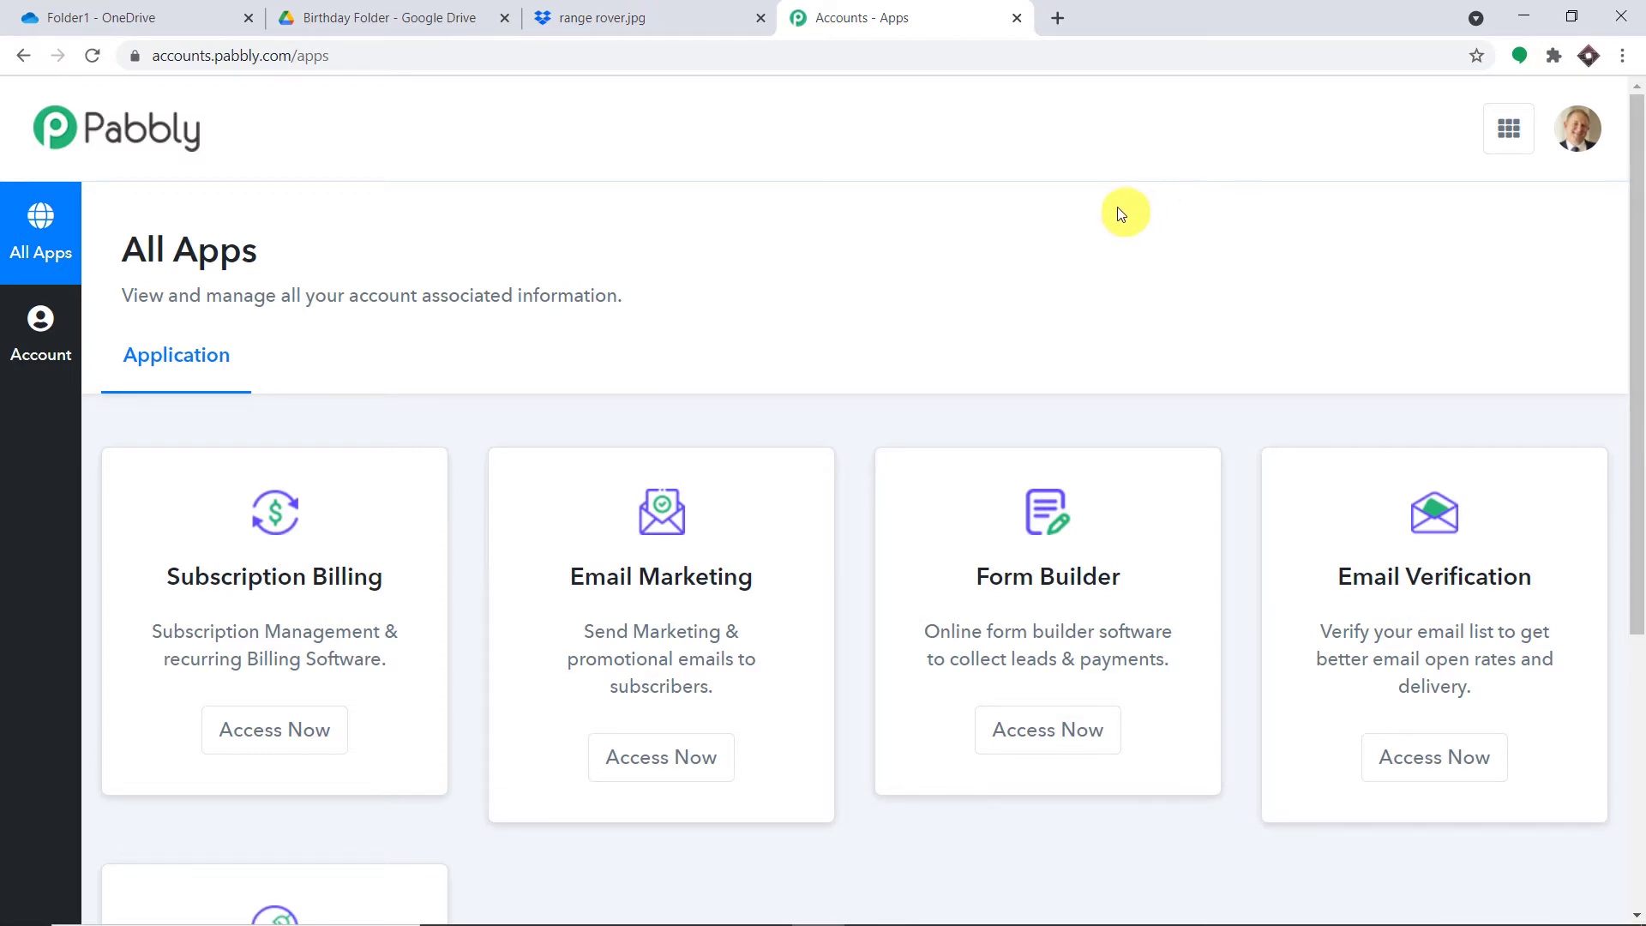
pyautogui.scroll(-5, 1121, 214)
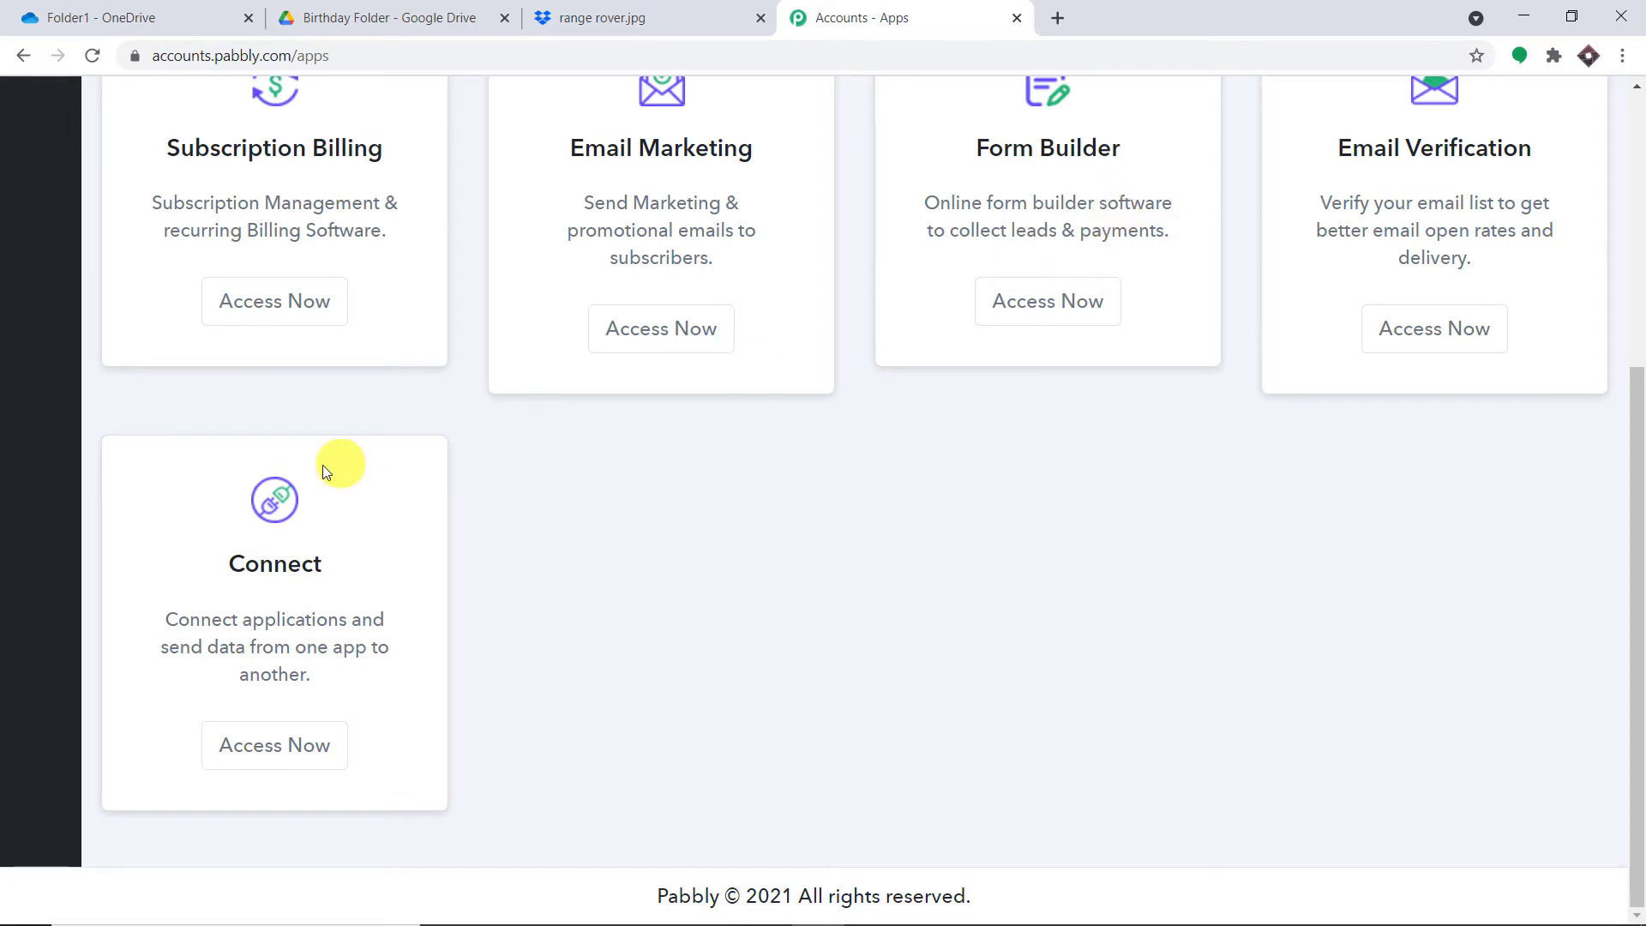
pyautogui.click(319, 746)
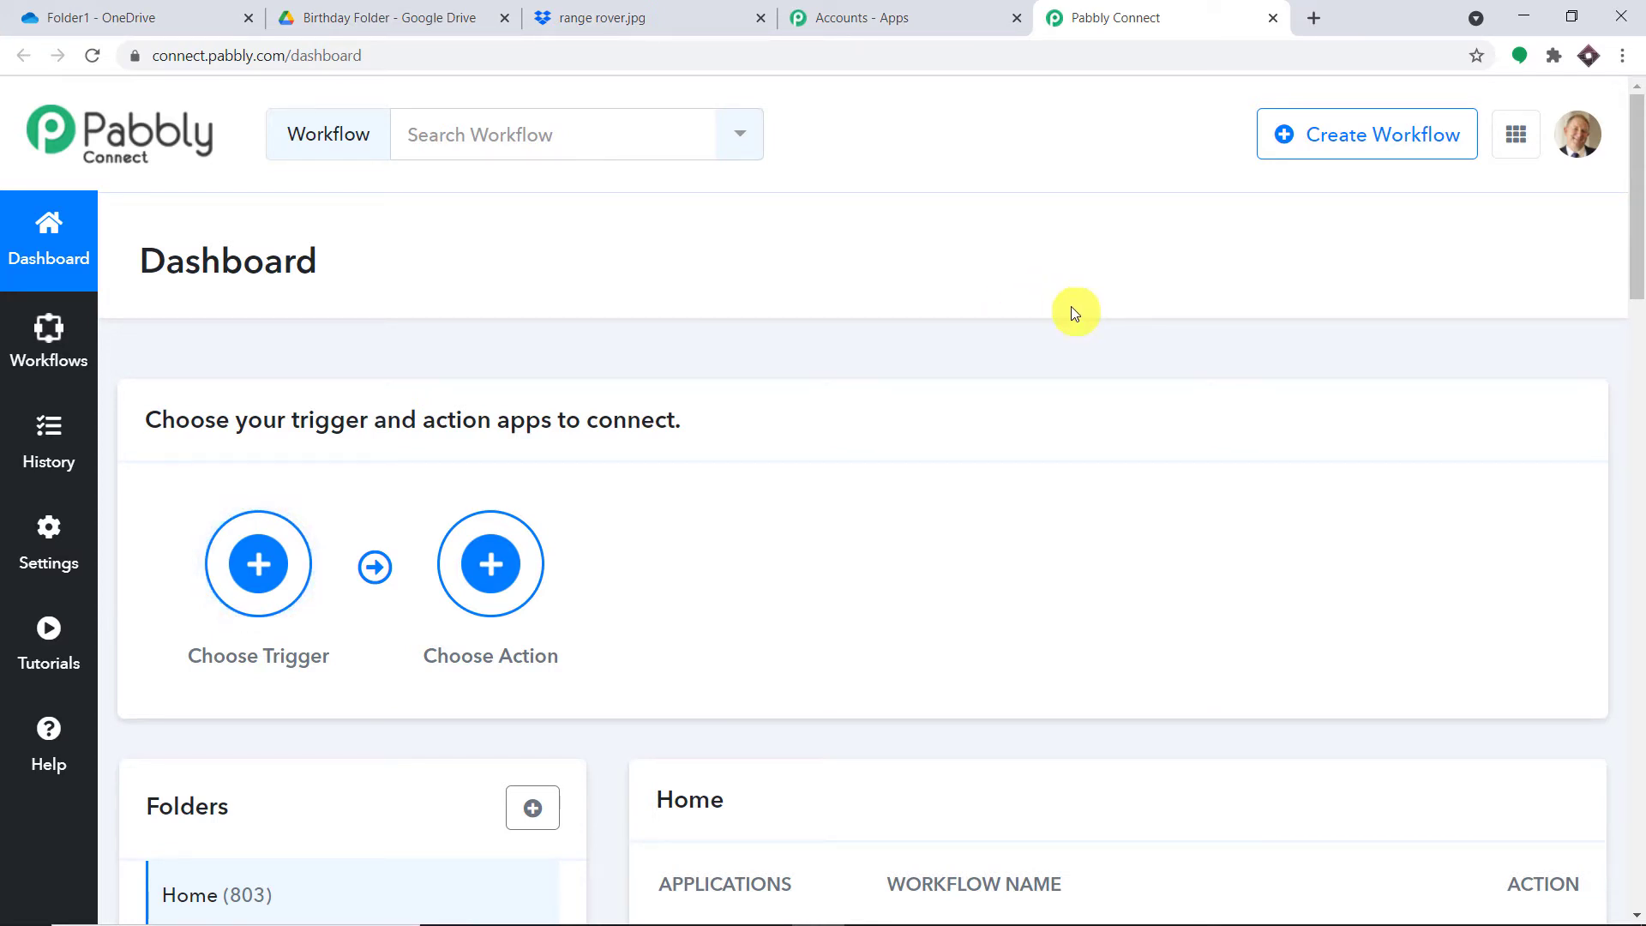
# - Turn off the existing OneDrive Data workflow in the Home folder's workflow list
pyautogui.scroll(-7, 1072, 324)
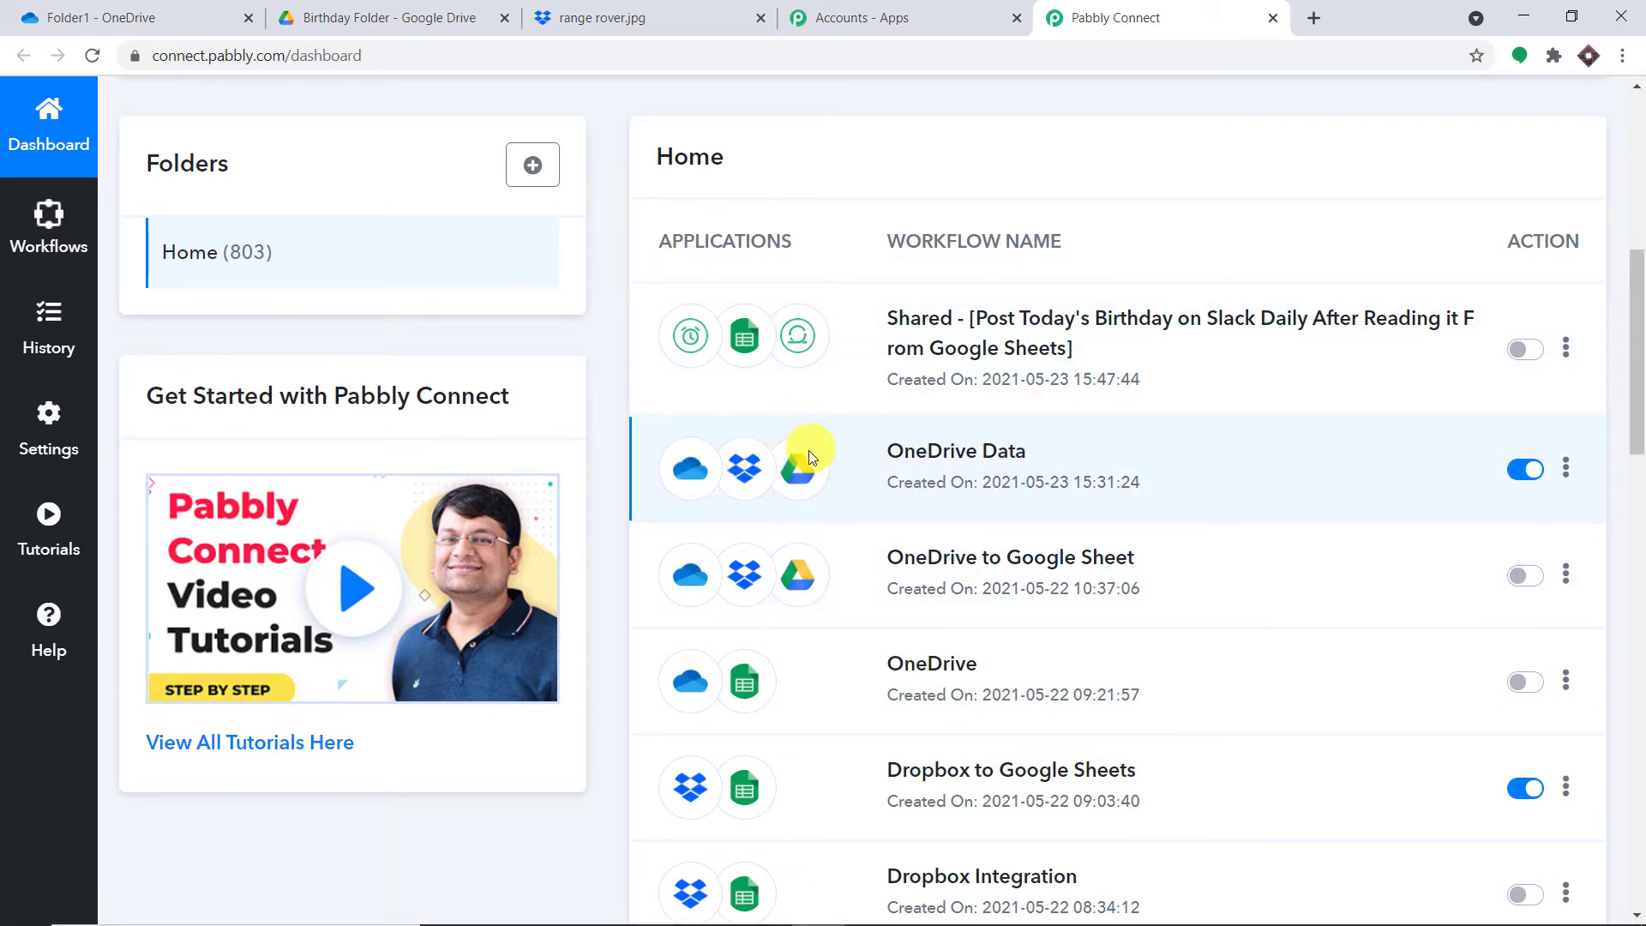
pyautogui.click(1525, 469)
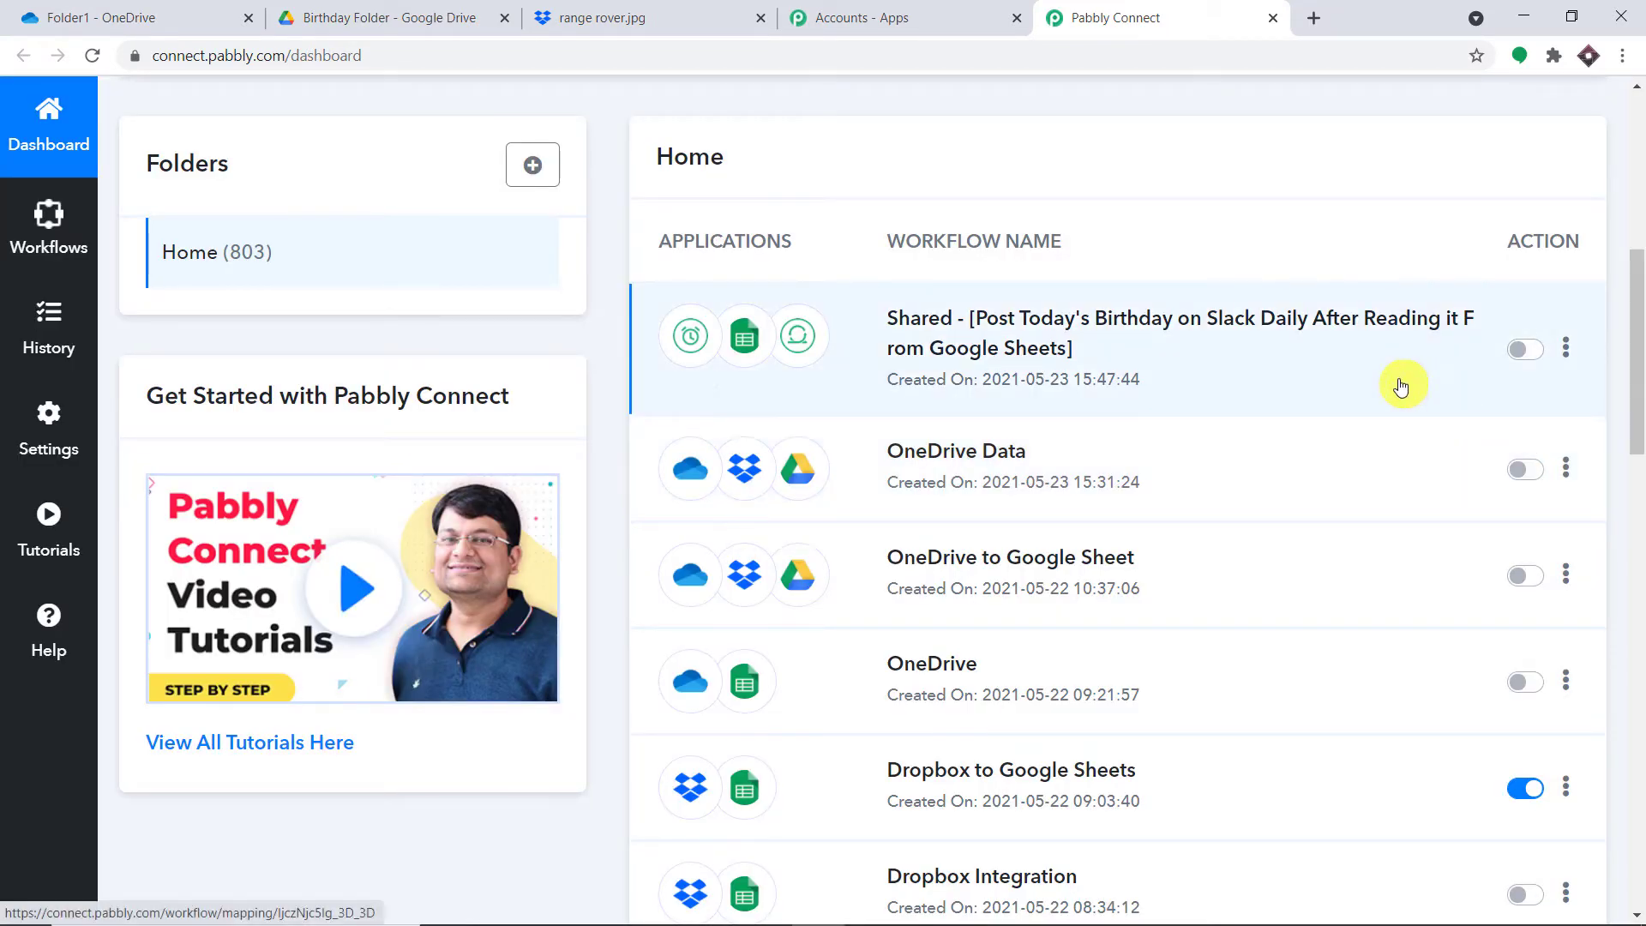
# - Create a new workflow named "OneDrive To Dropbox to Google Drive"
pyautogui.scroll(3, 1401, 384)
pyautogui.scroll(4, 1401, 384)
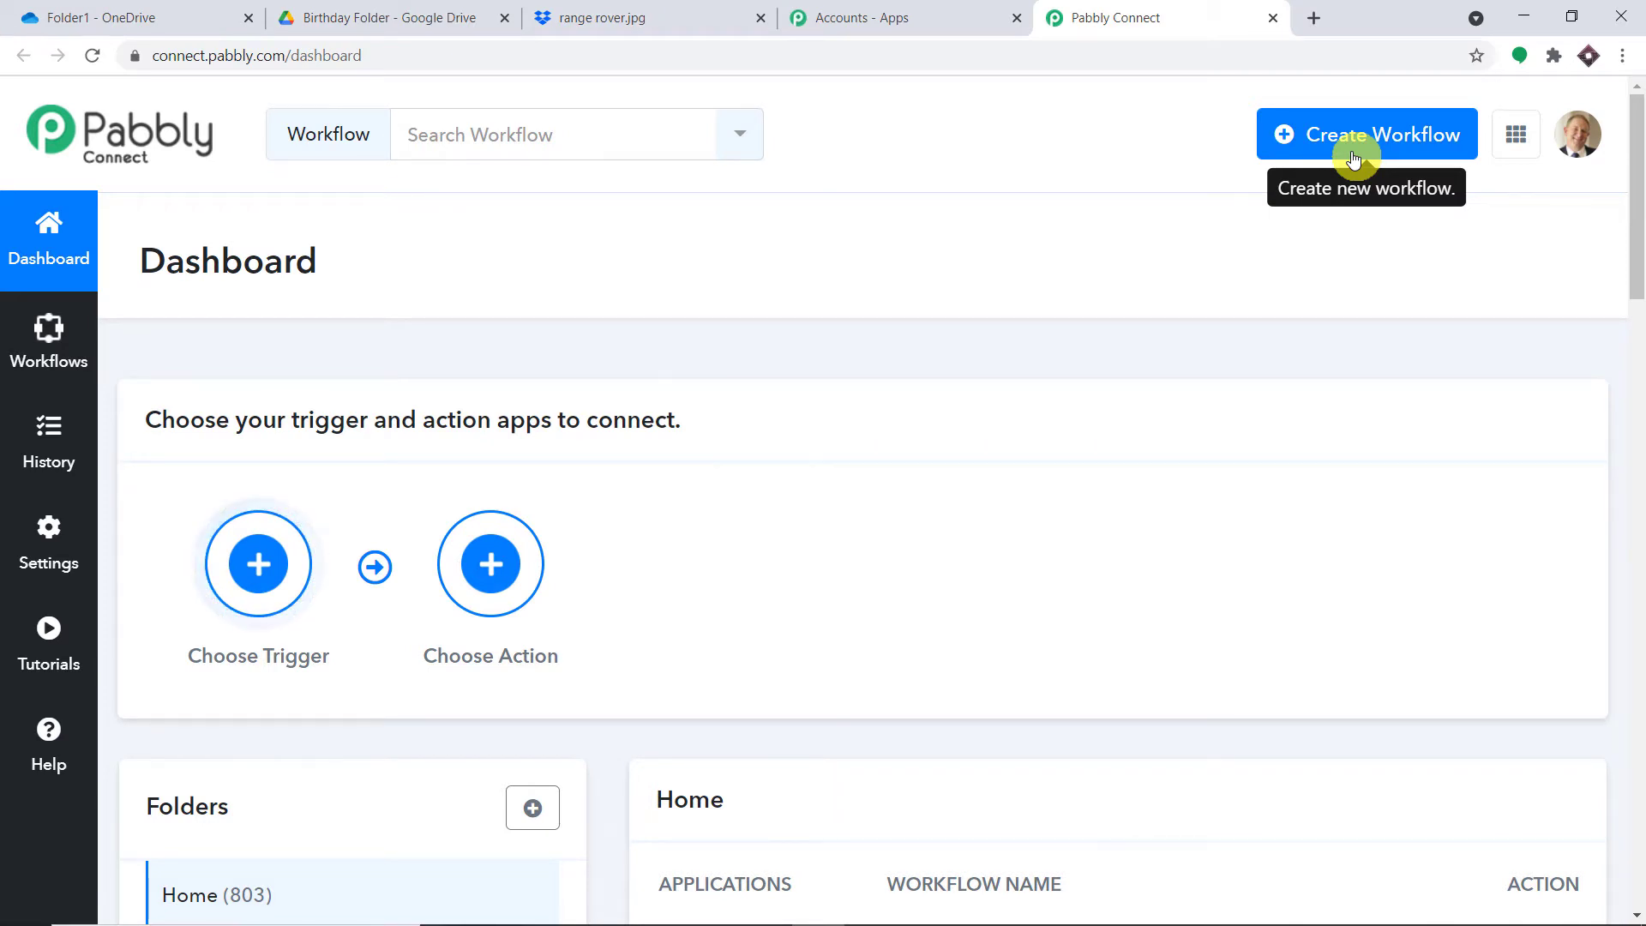
pyautogui.scroll(-3, 1308, 308)
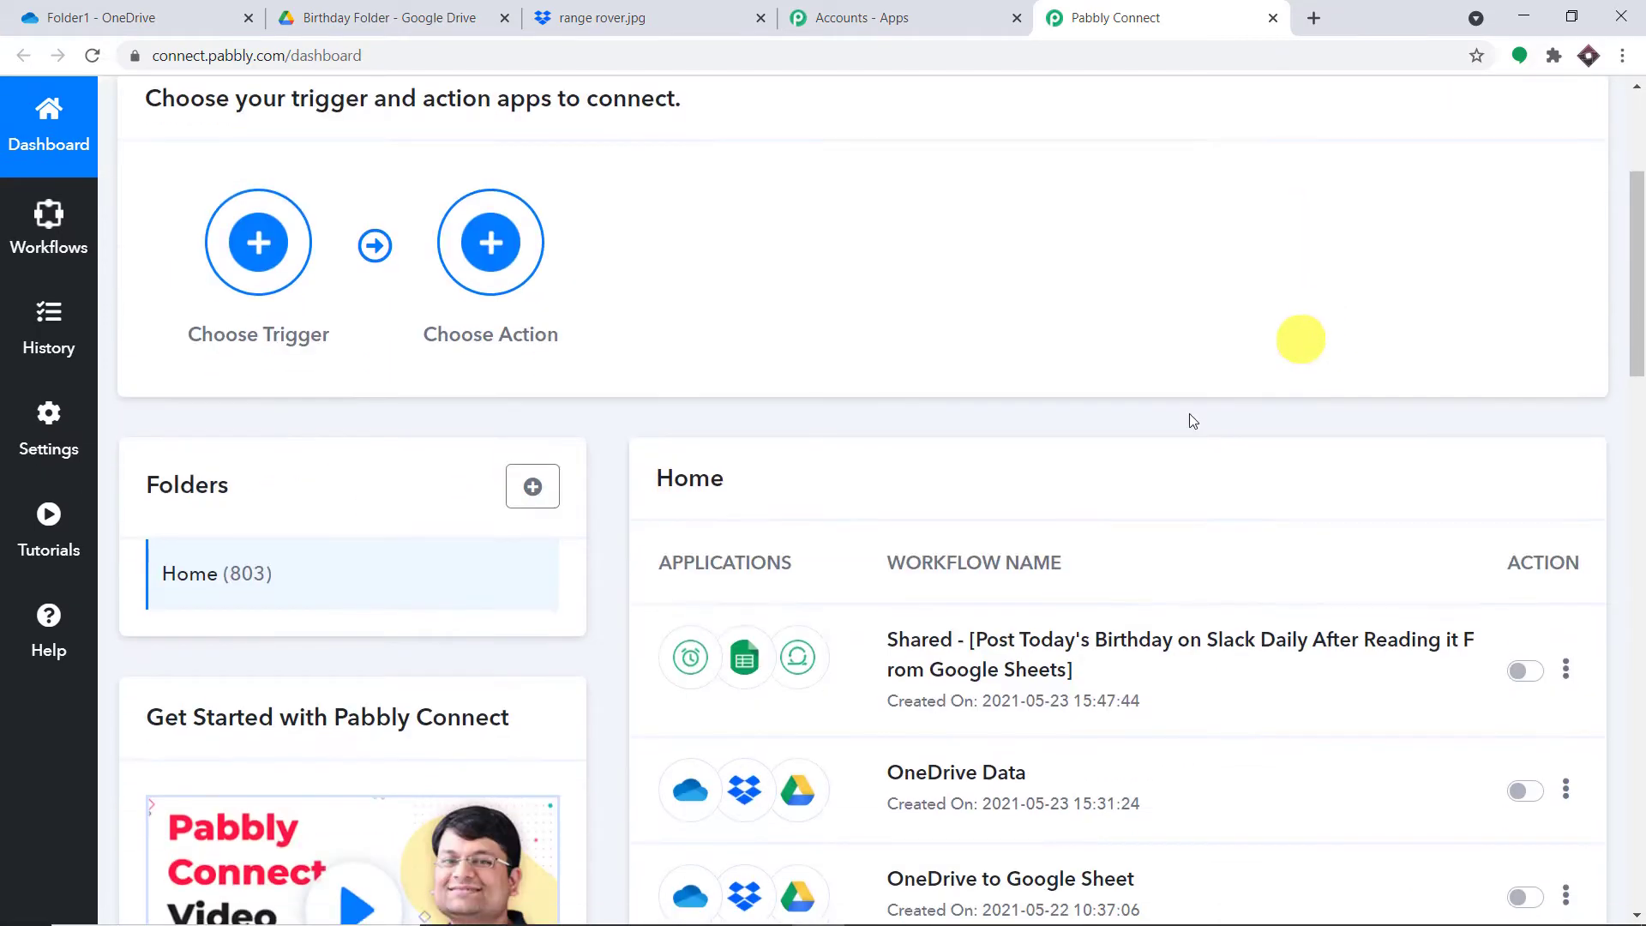
pyautogui.scroll(3, 1308, 394)
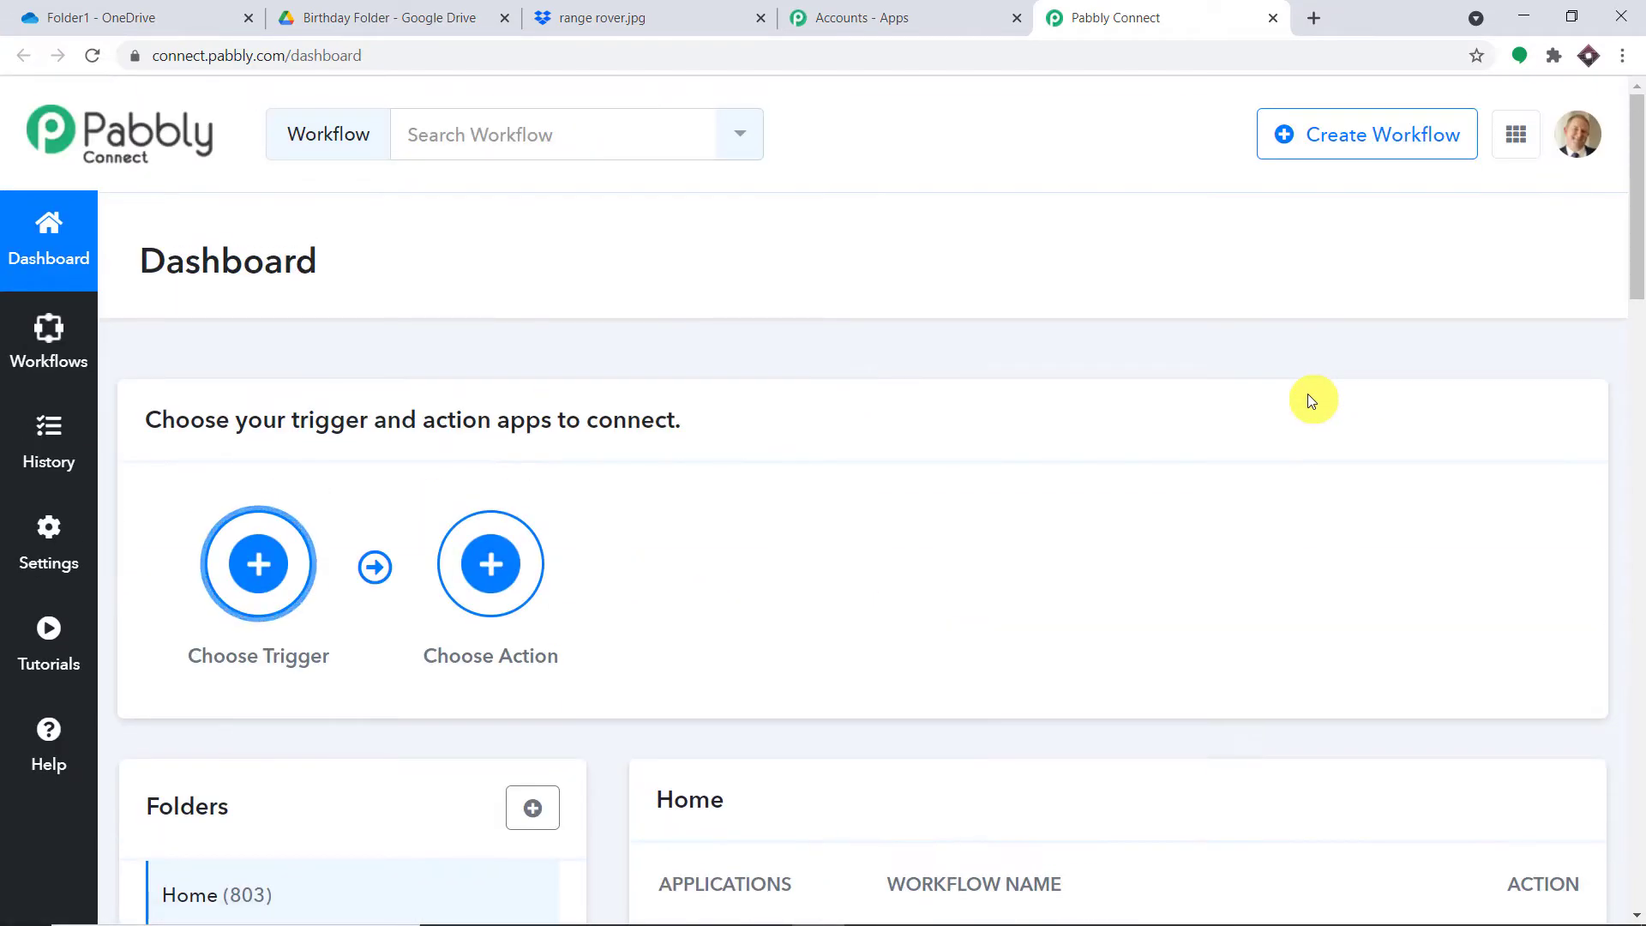
pyautogui.click(1393, 136)
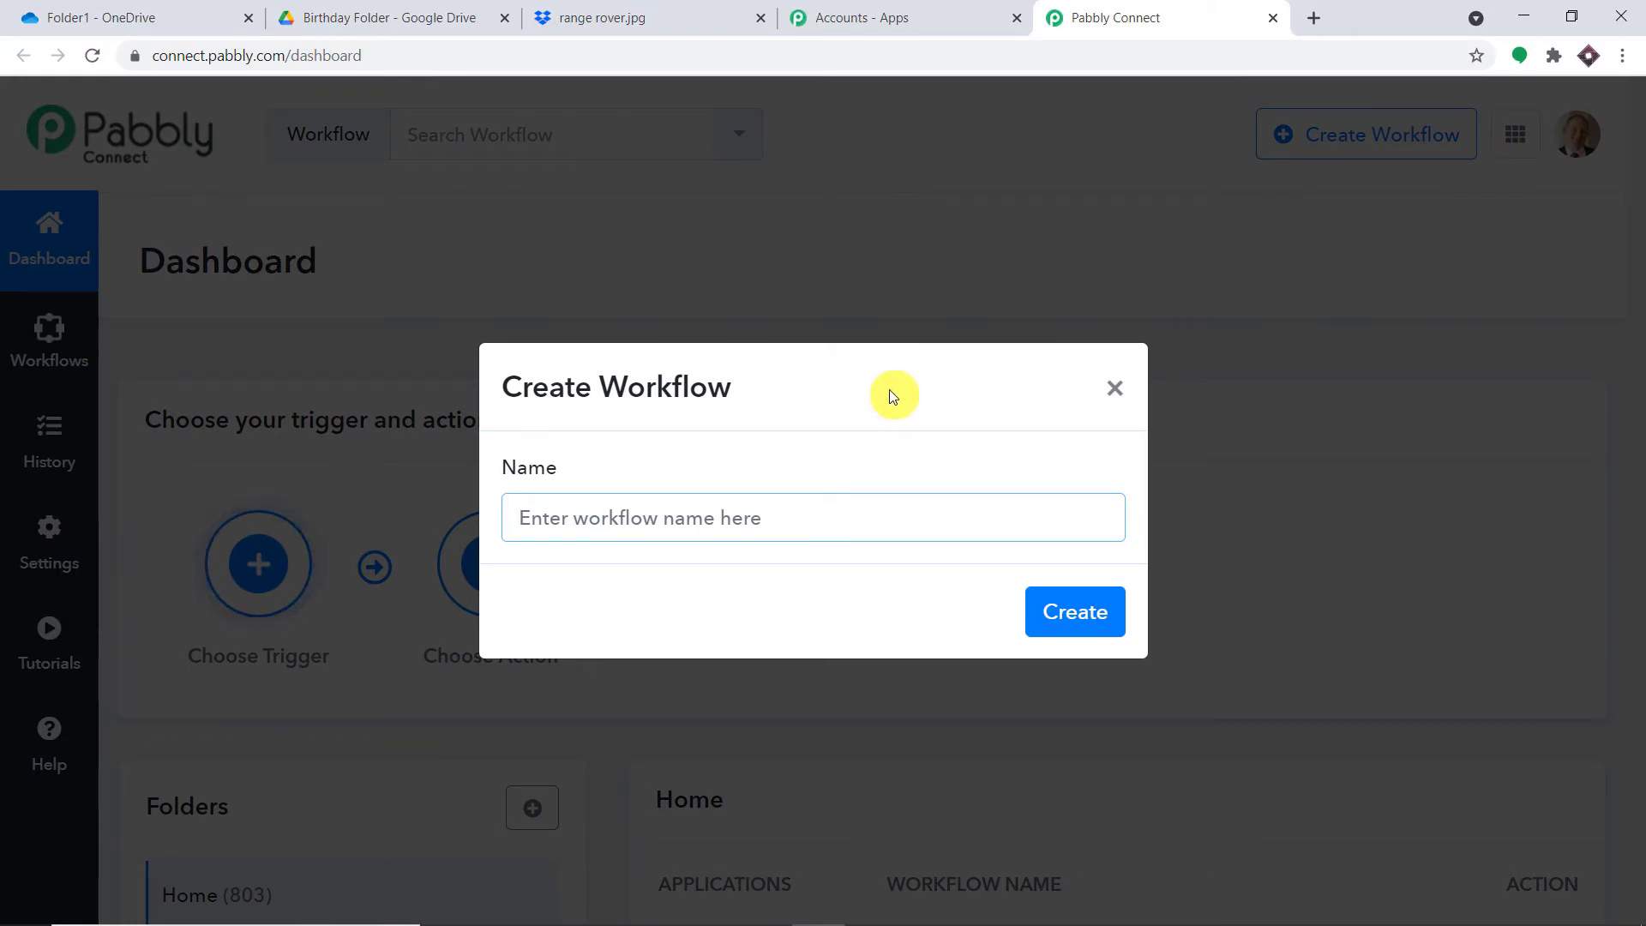
pyautogui.write('OneDri')
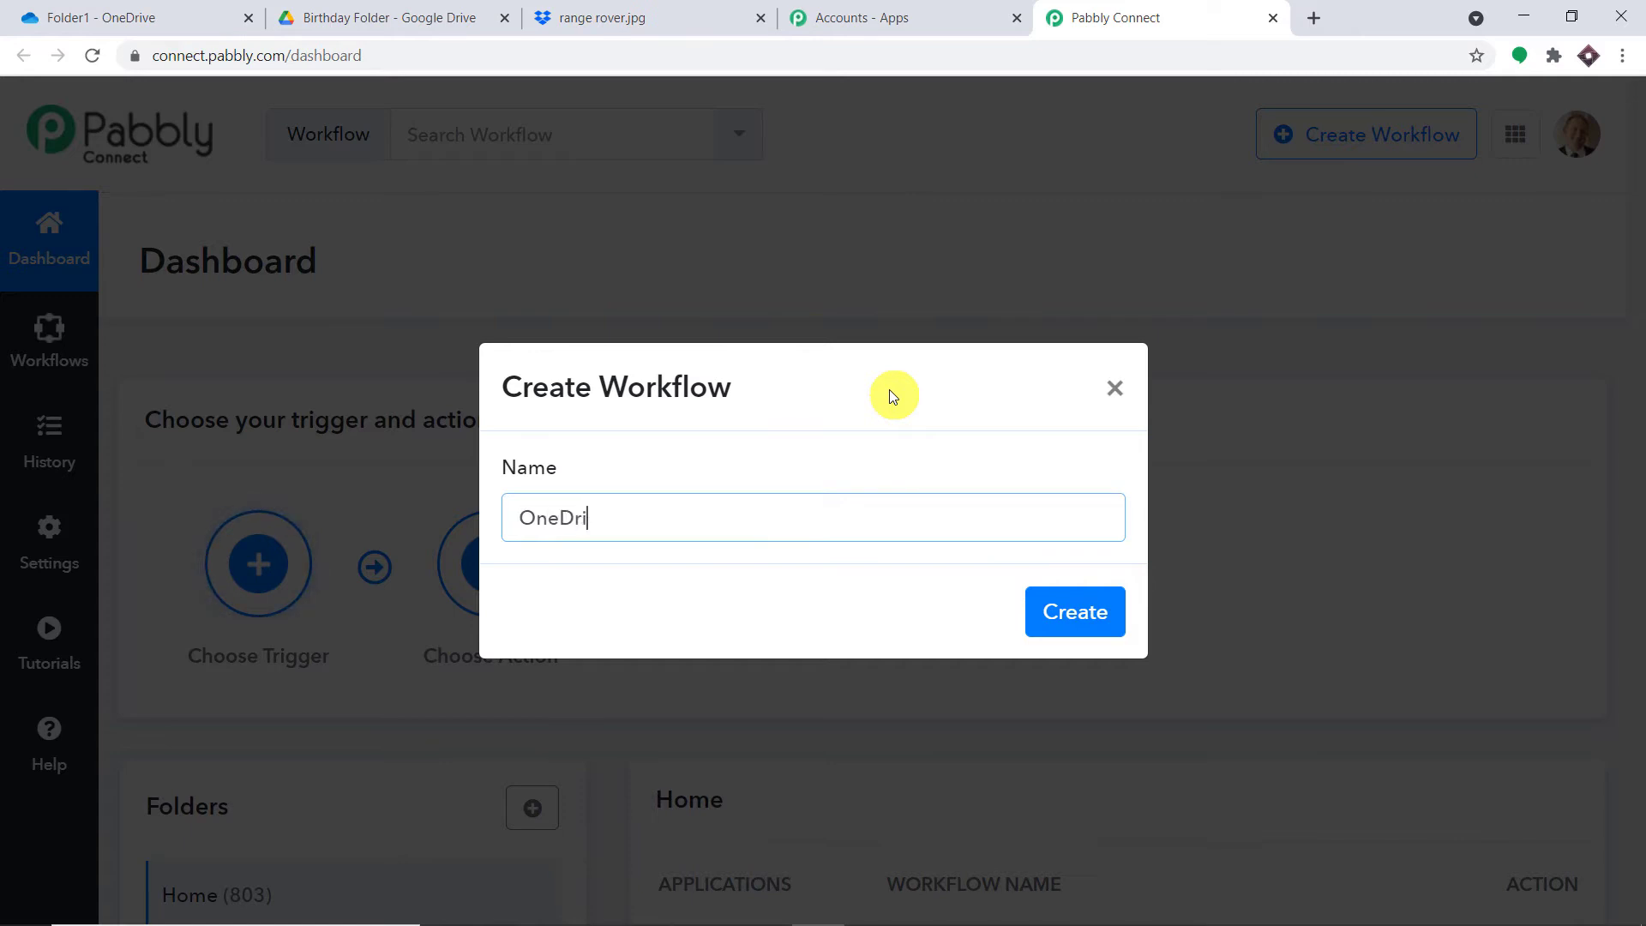
pyautogui.write('ve To Dropbox to Googl')
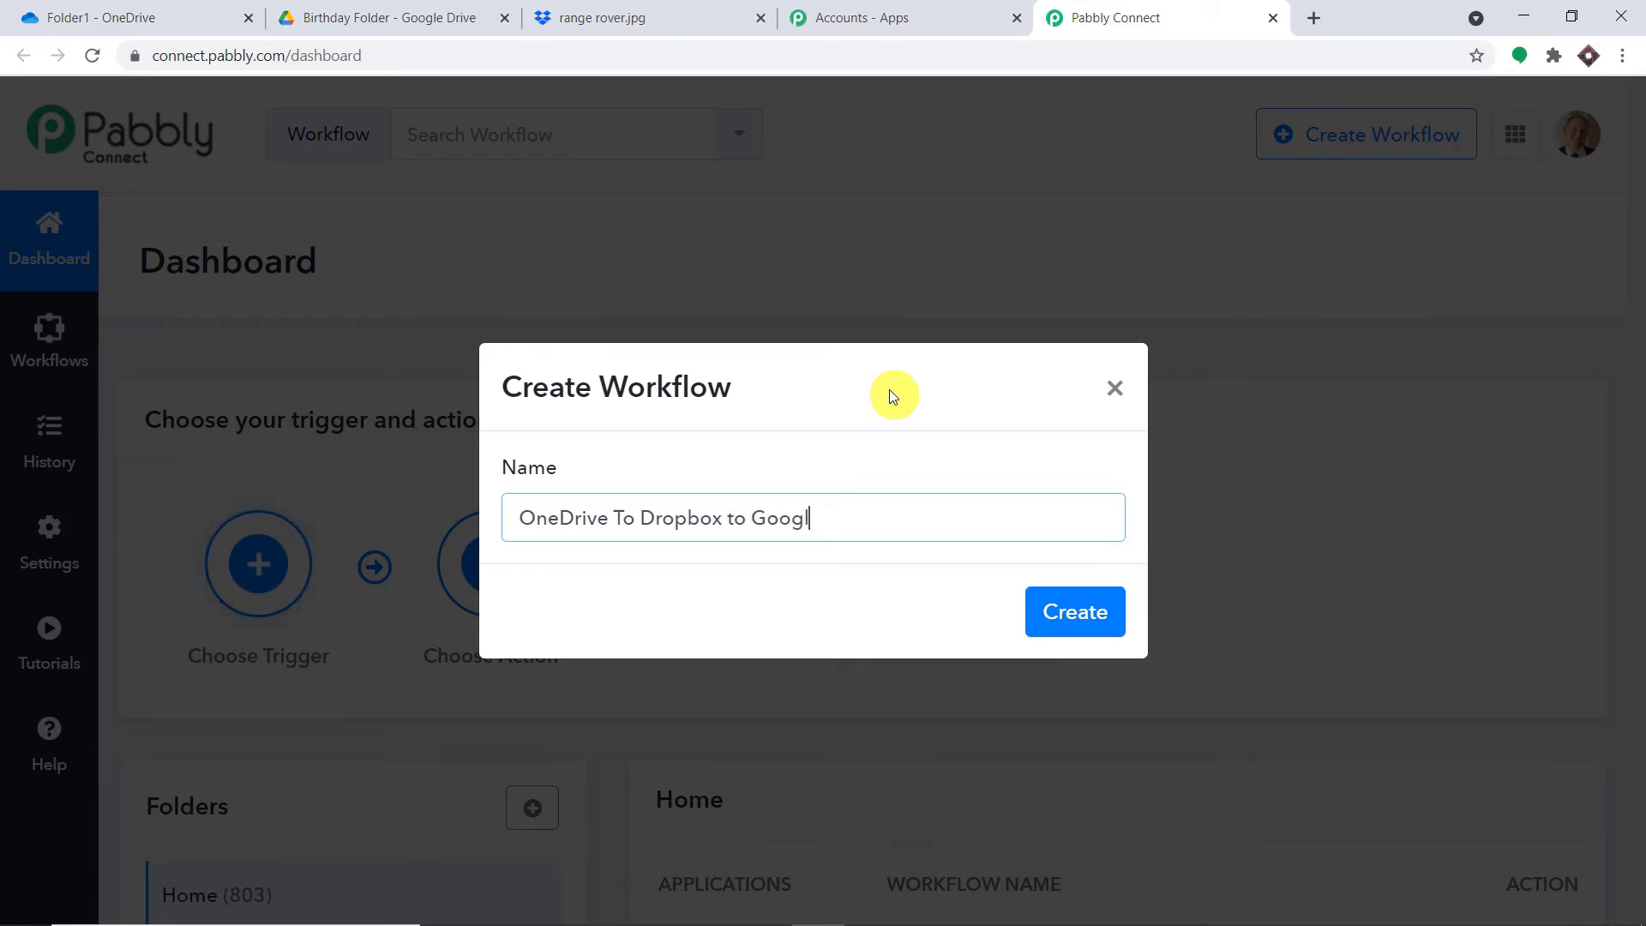
pyautogui.write('e Drive')
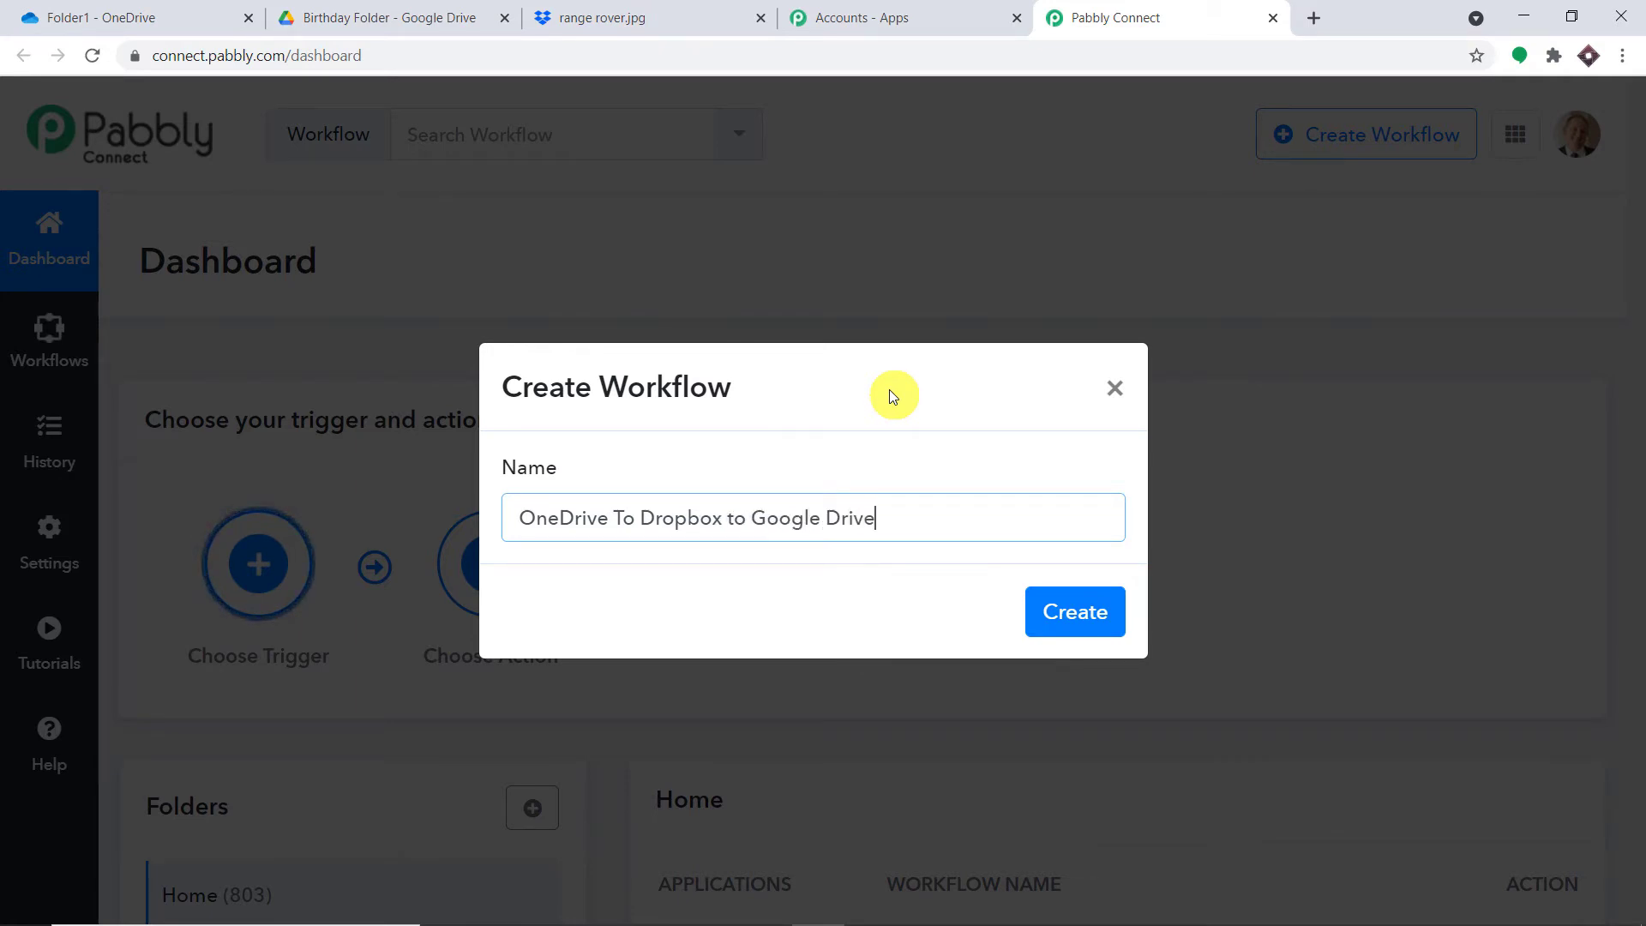
pyautogui.click(1096, 632)
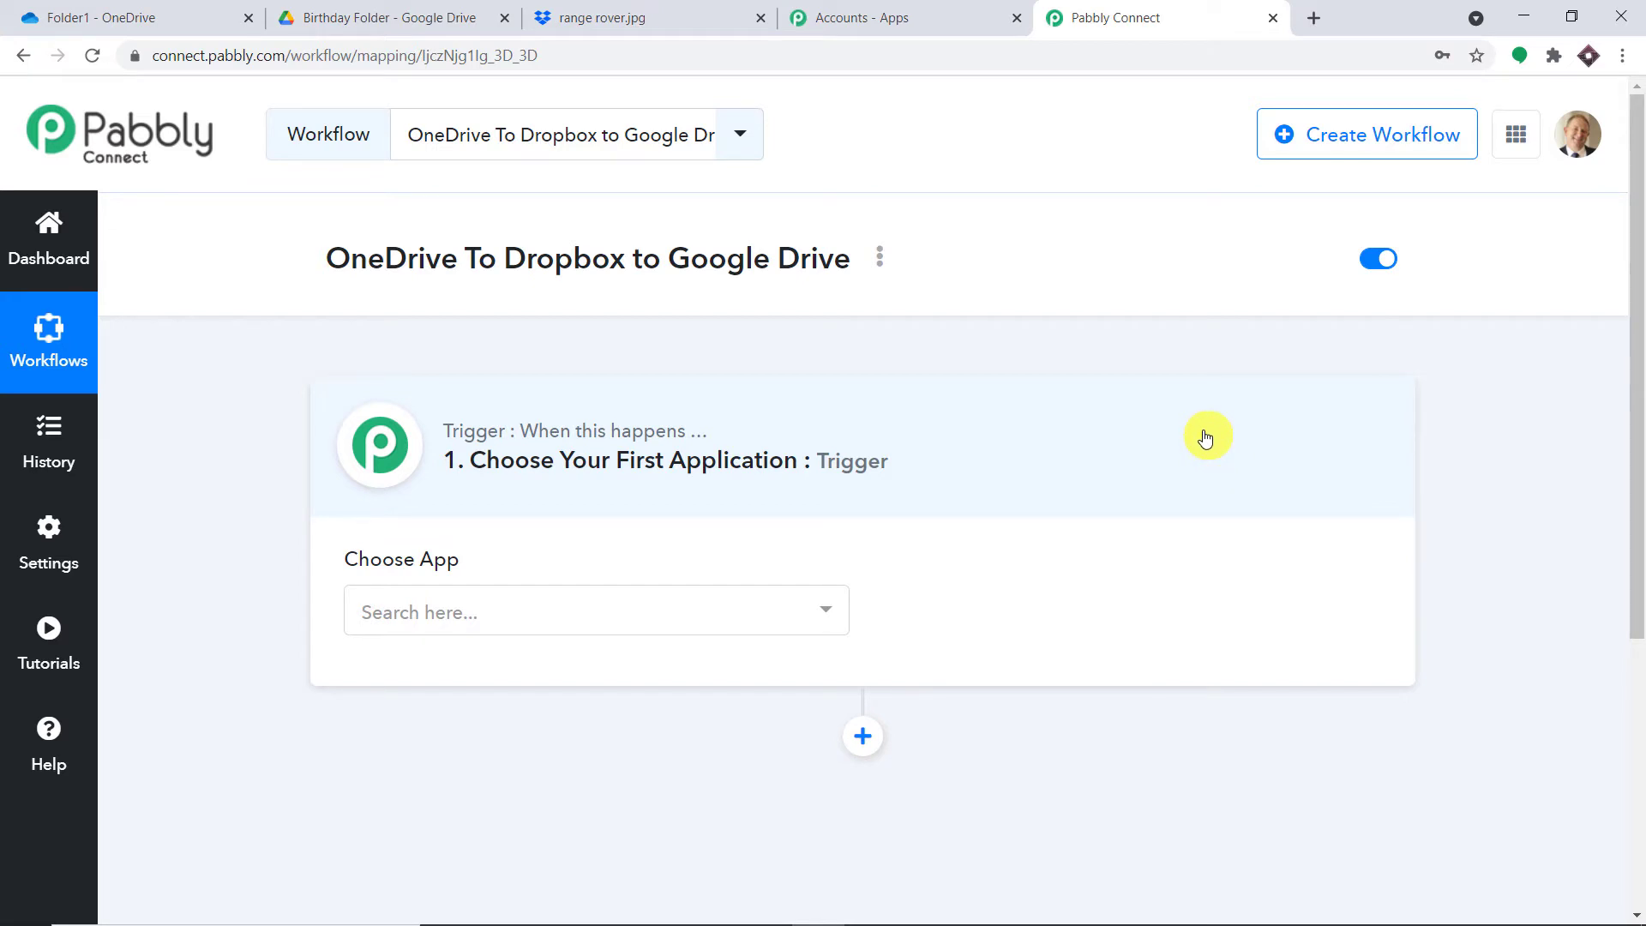
# - Set the workflow's trigger application to Microsoft OneDrive with New File as the trigger event
pyautogui.click(733, 614)
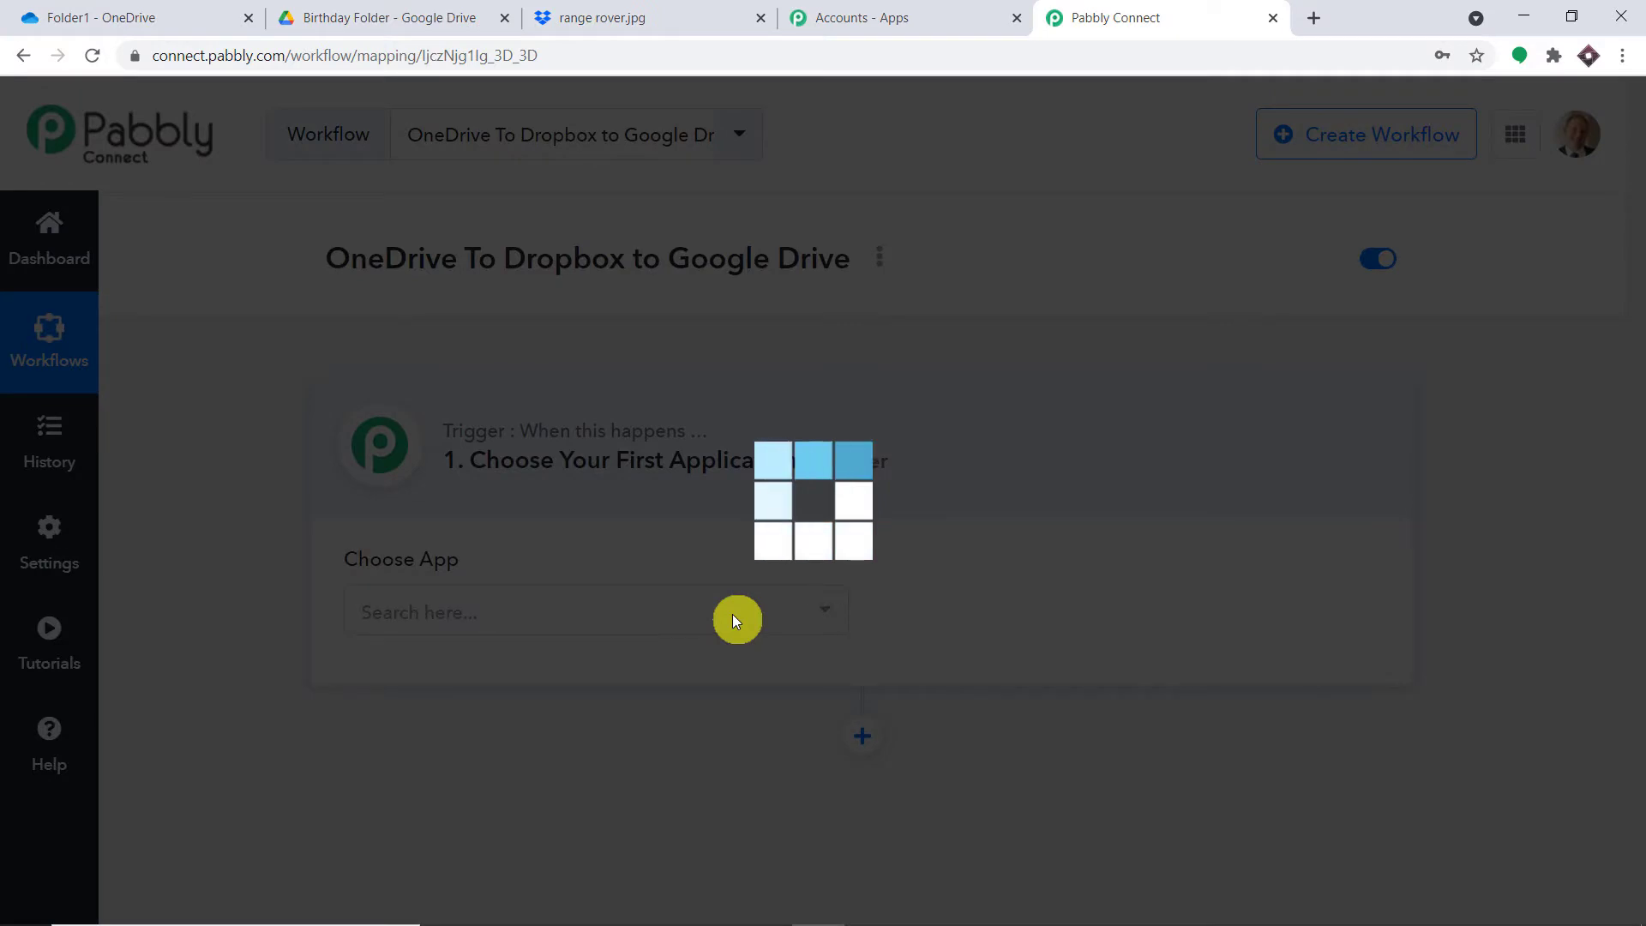
pyautogui.write('one')
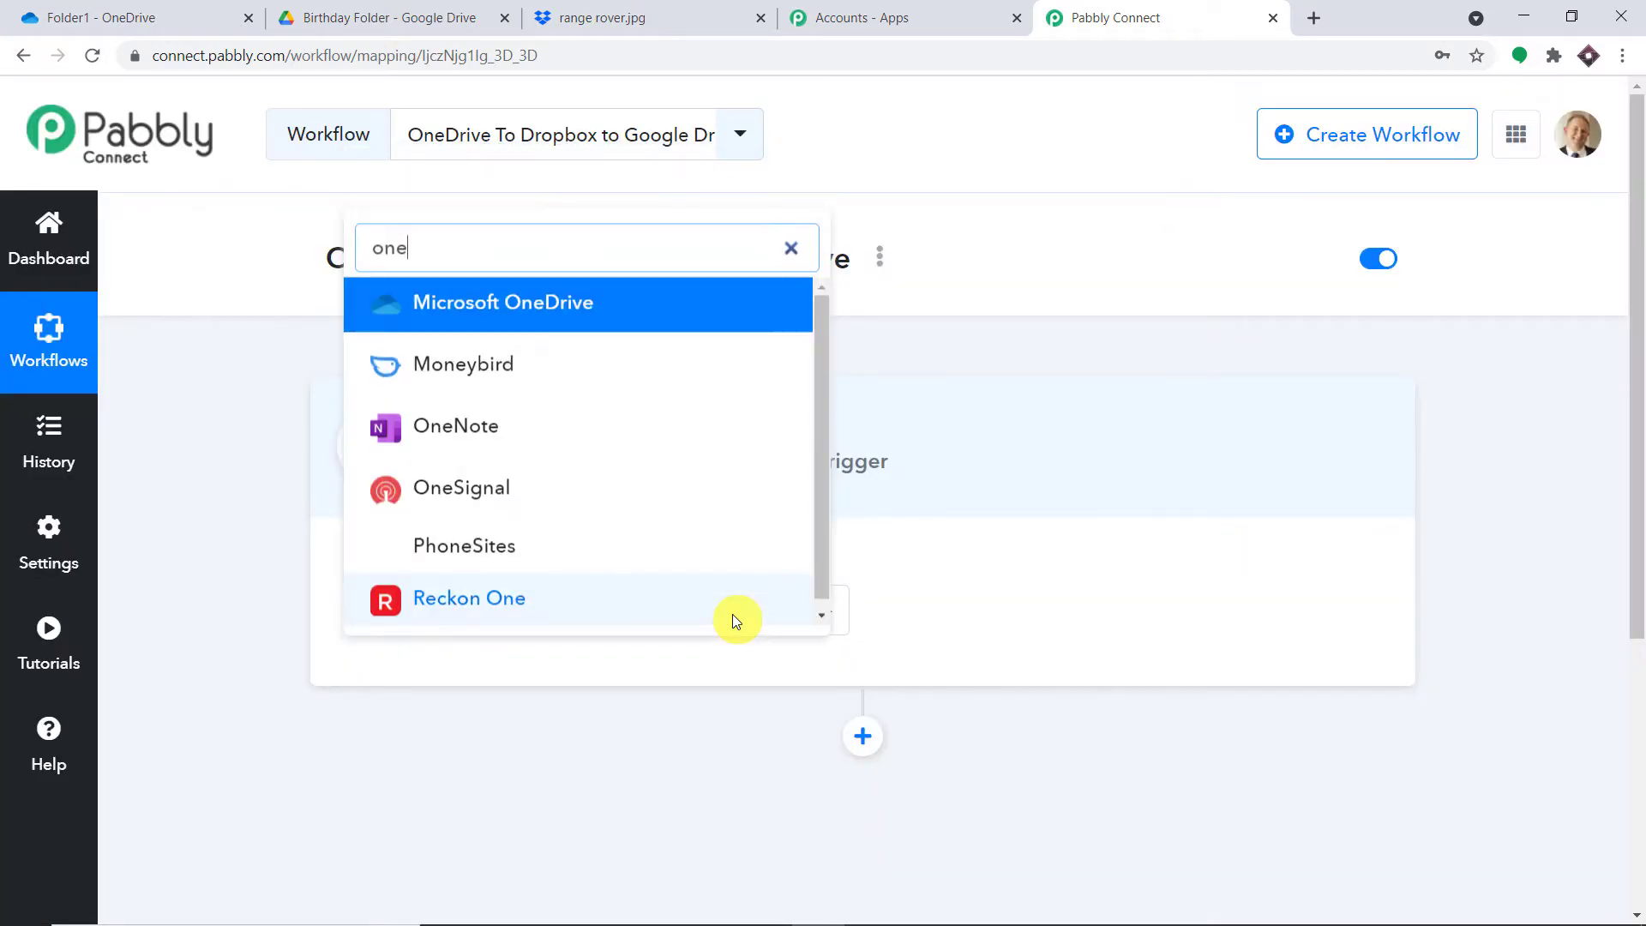
pyautogui.click(600, 310)
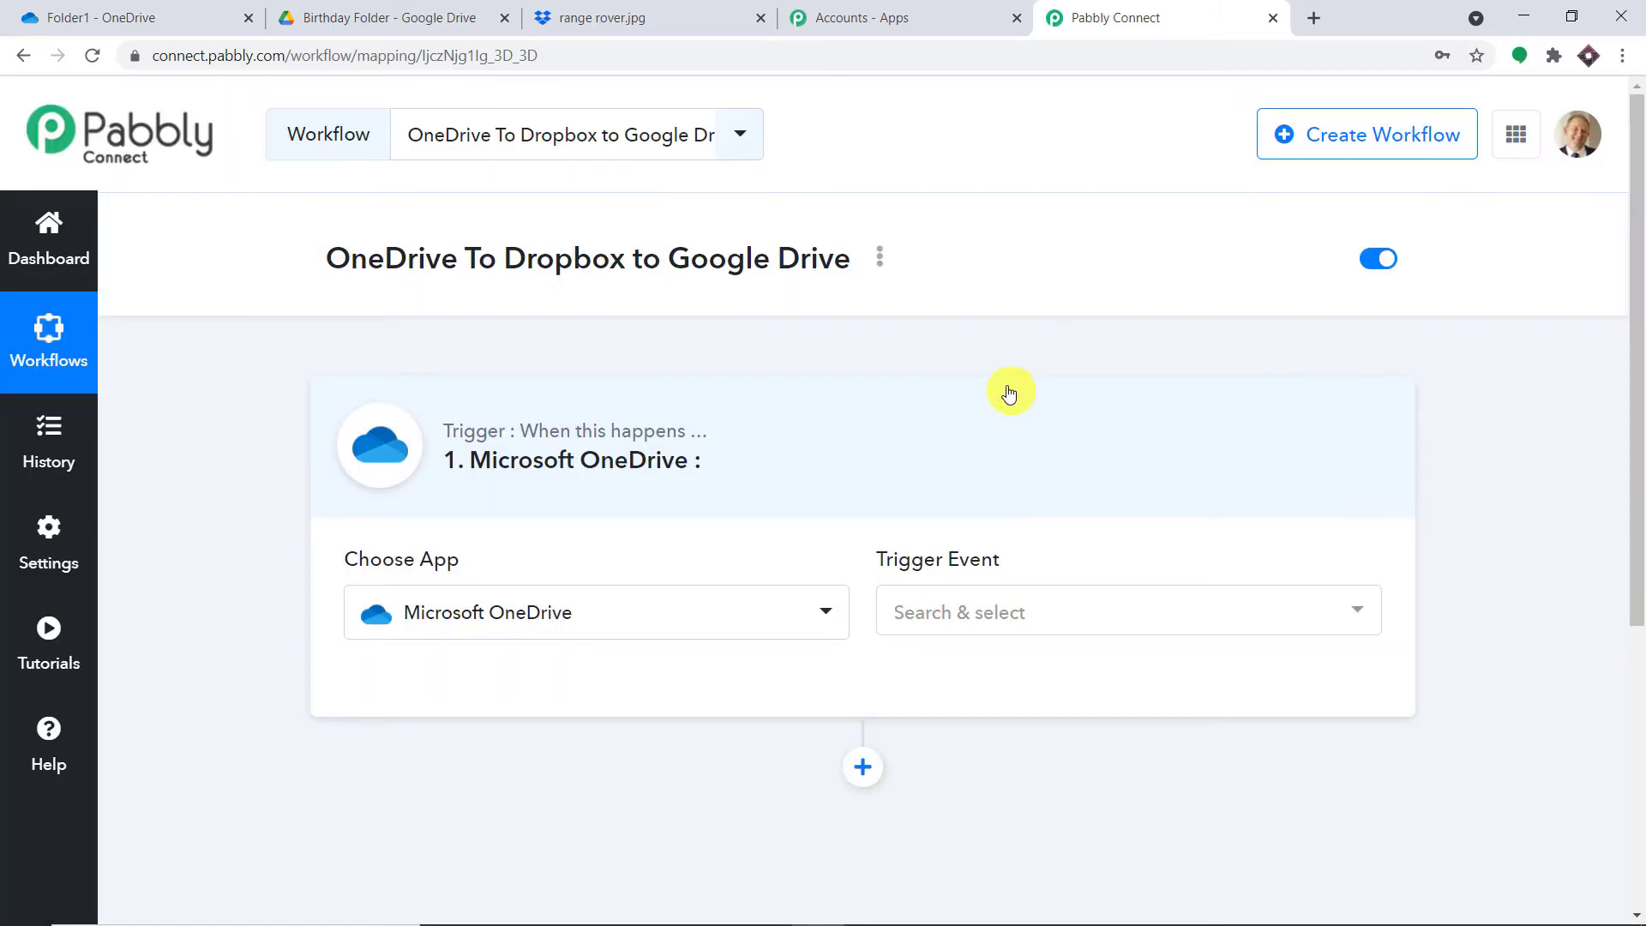
pyautogui.click(1019, 624)
pyautogui.click(1014, 753)
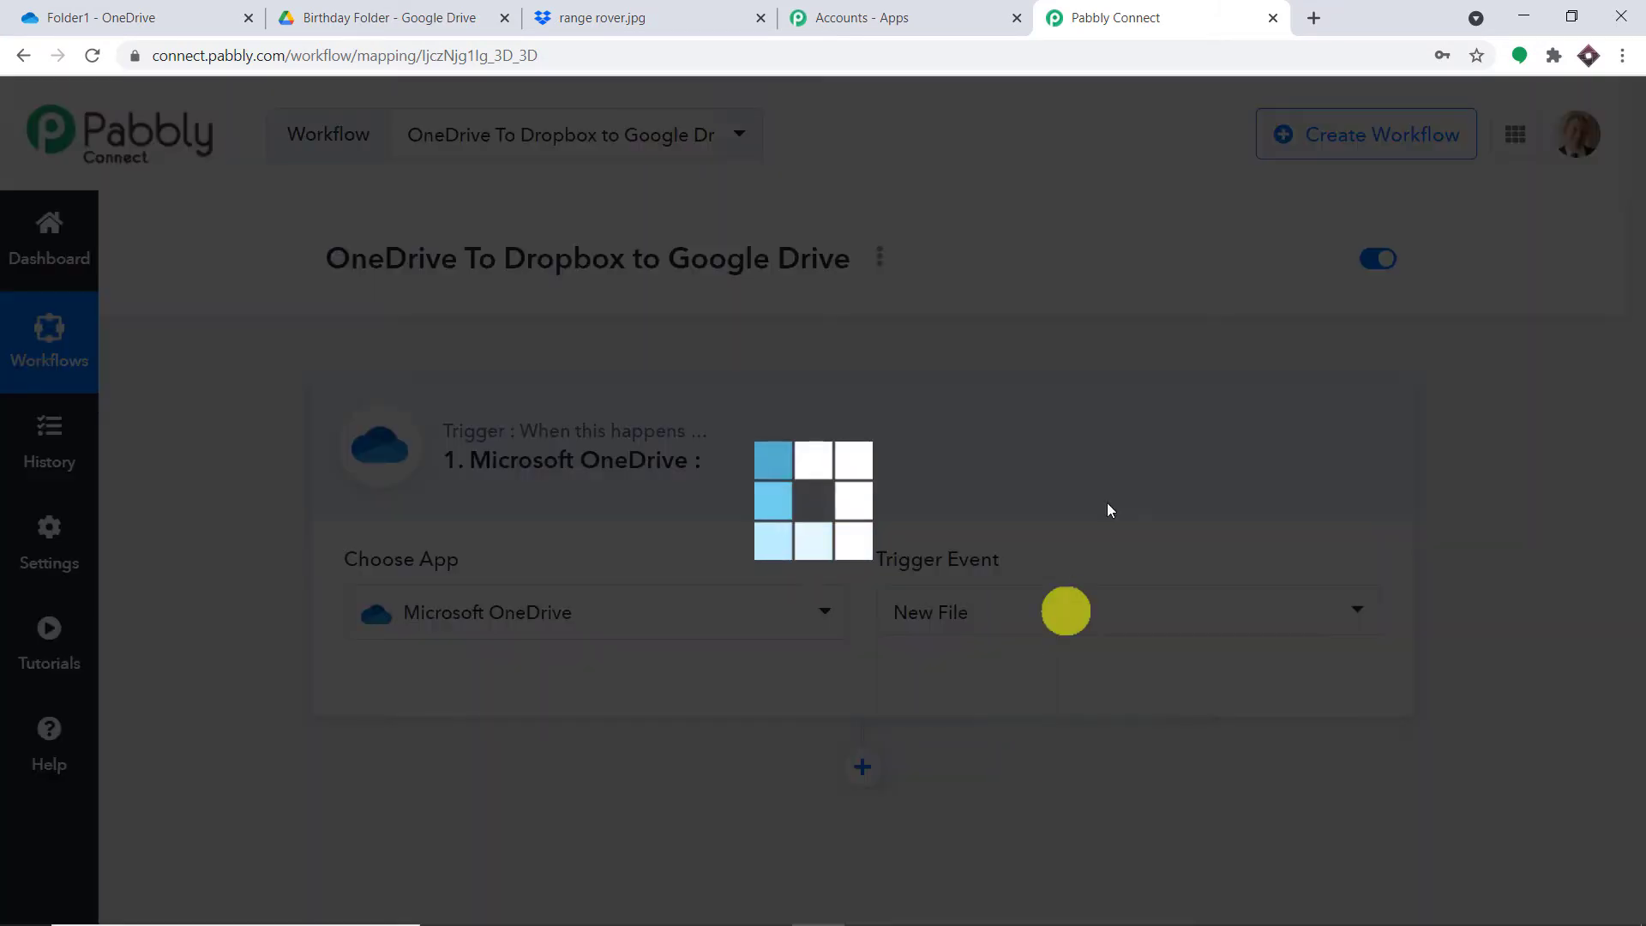
# - Check the available OneDrive trigger events and look at the Pabbly Forum before returning to the workflow
pyautogui.scroll(-3, 1129, 444)
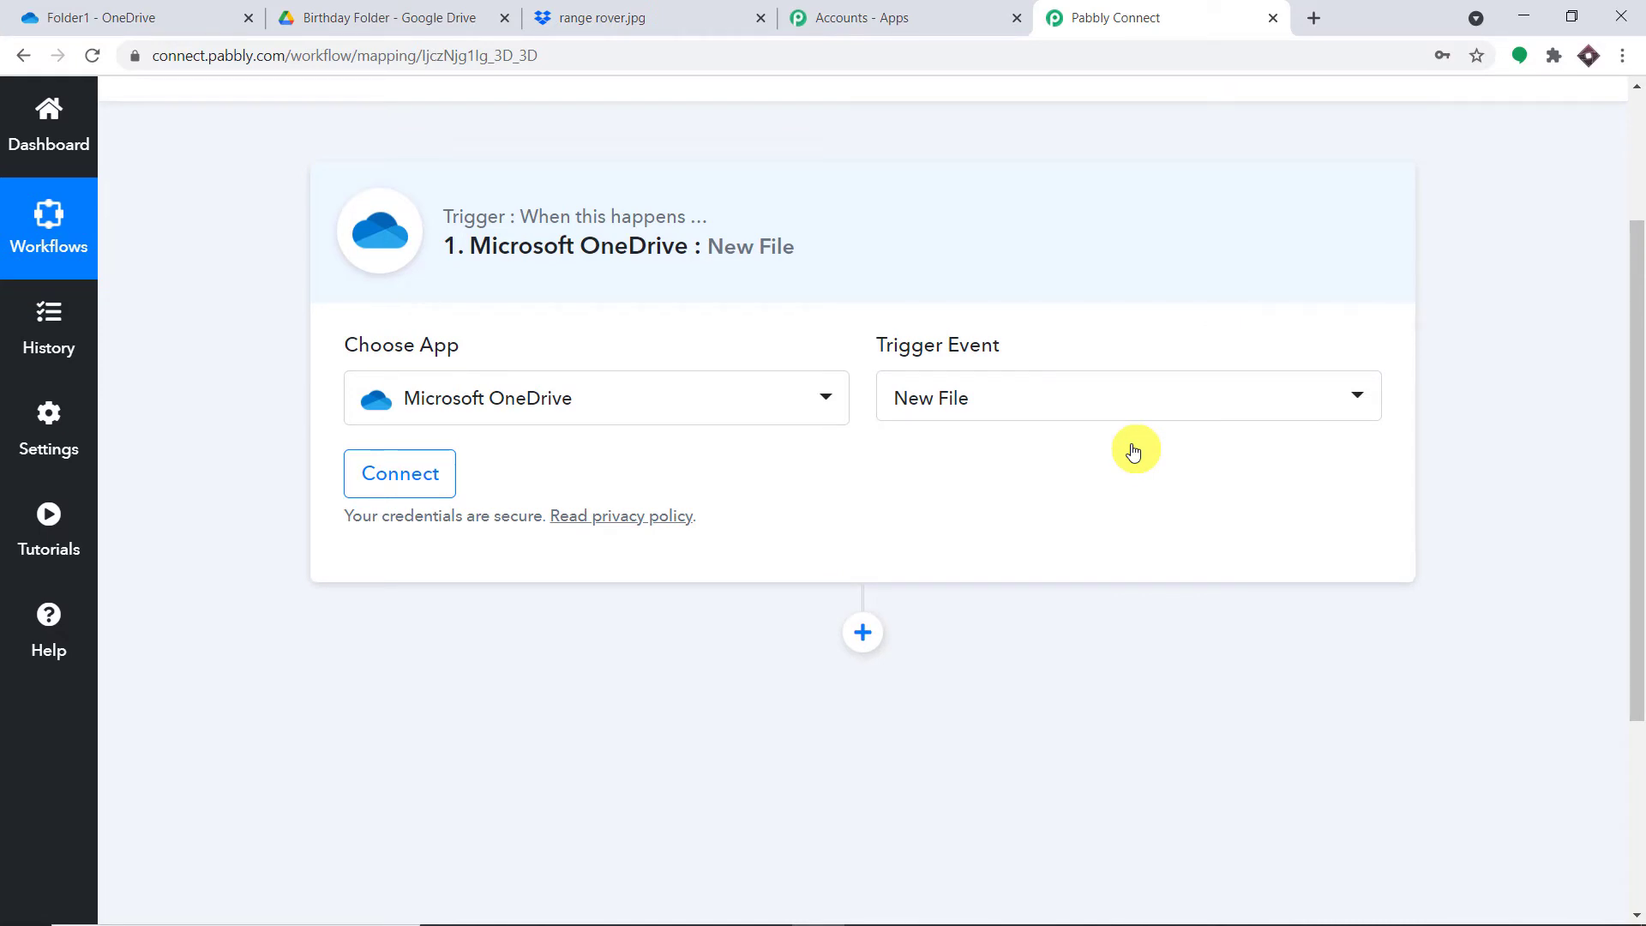
pyautogui.click(1113, 407)
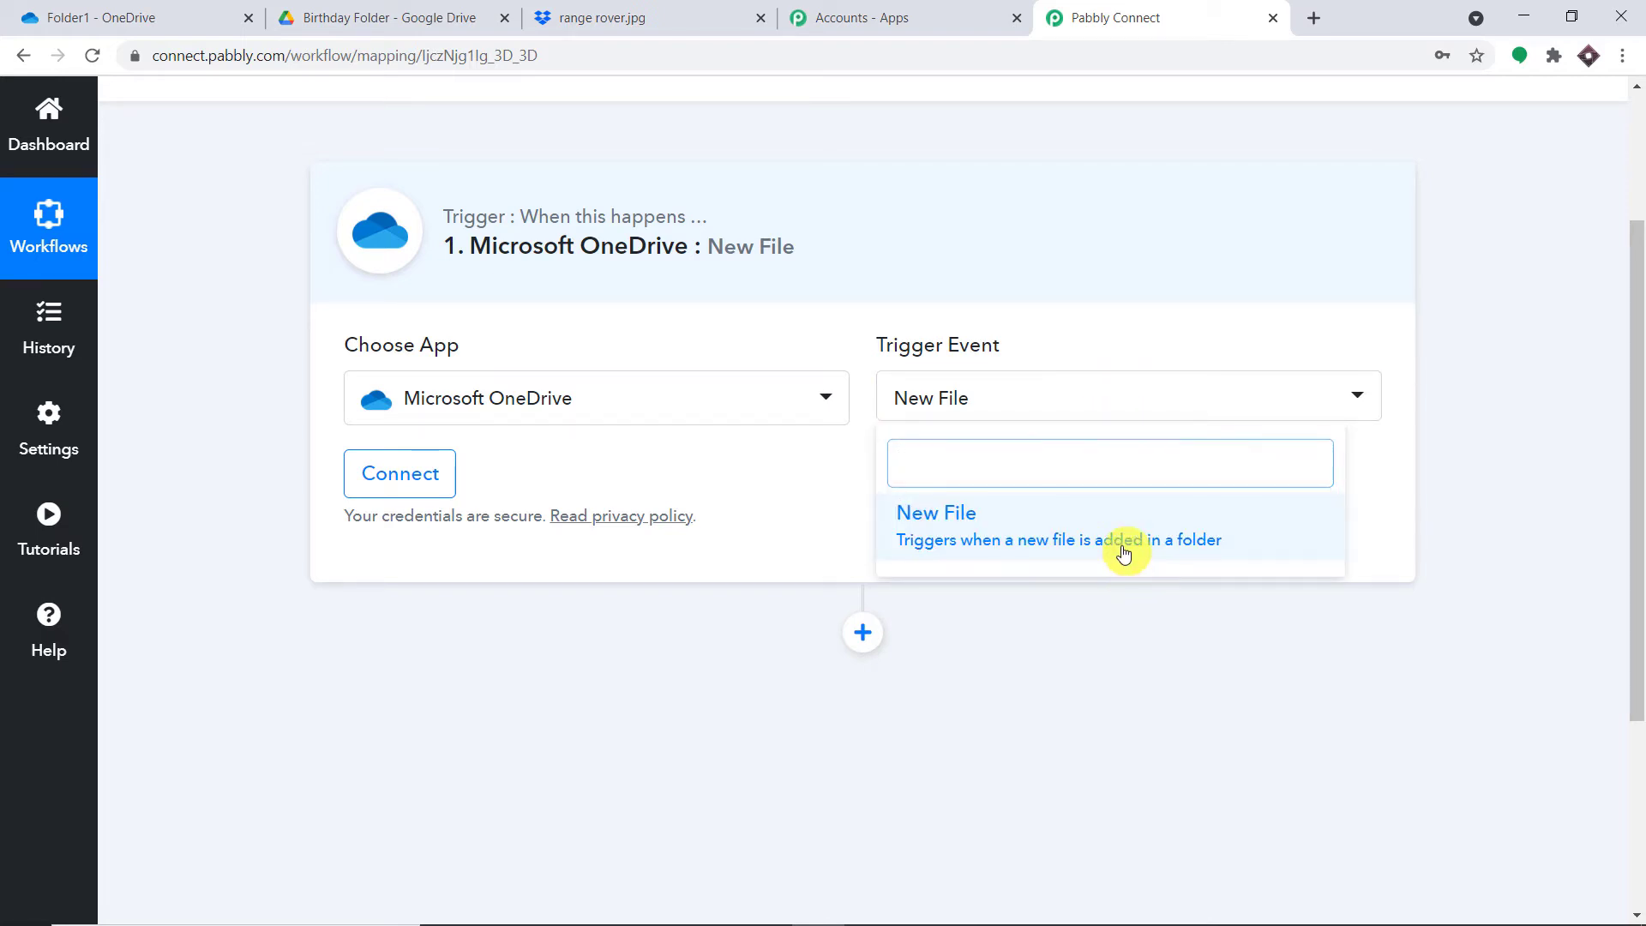
pyautogui.click(60, 654)
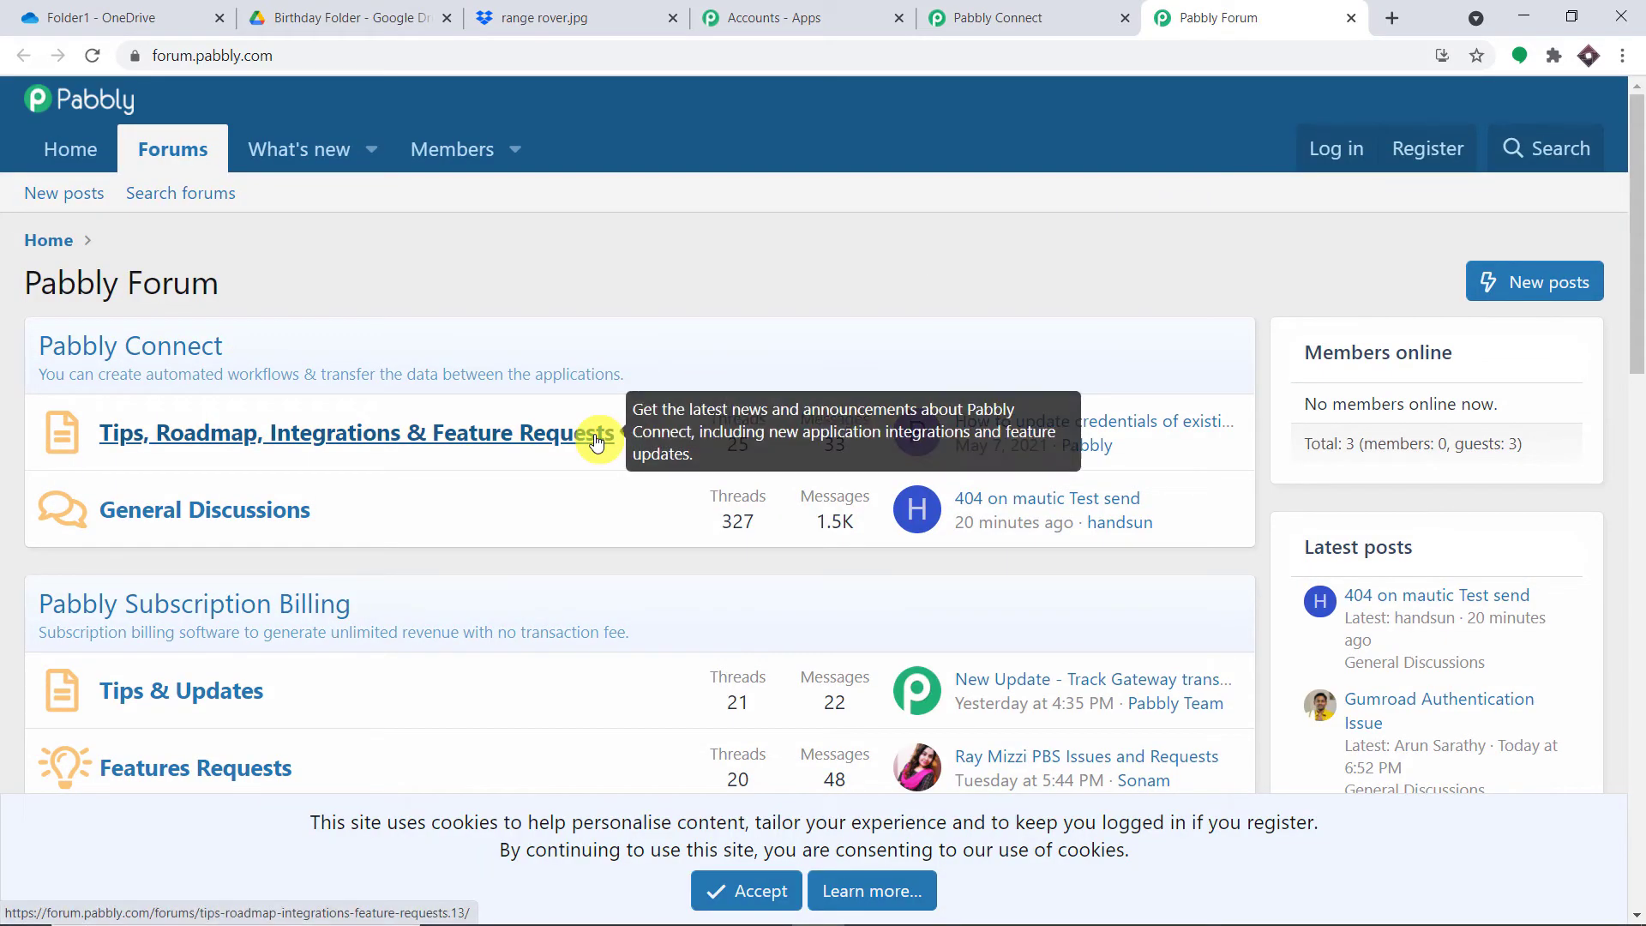
pyautogui.click(999, 16)
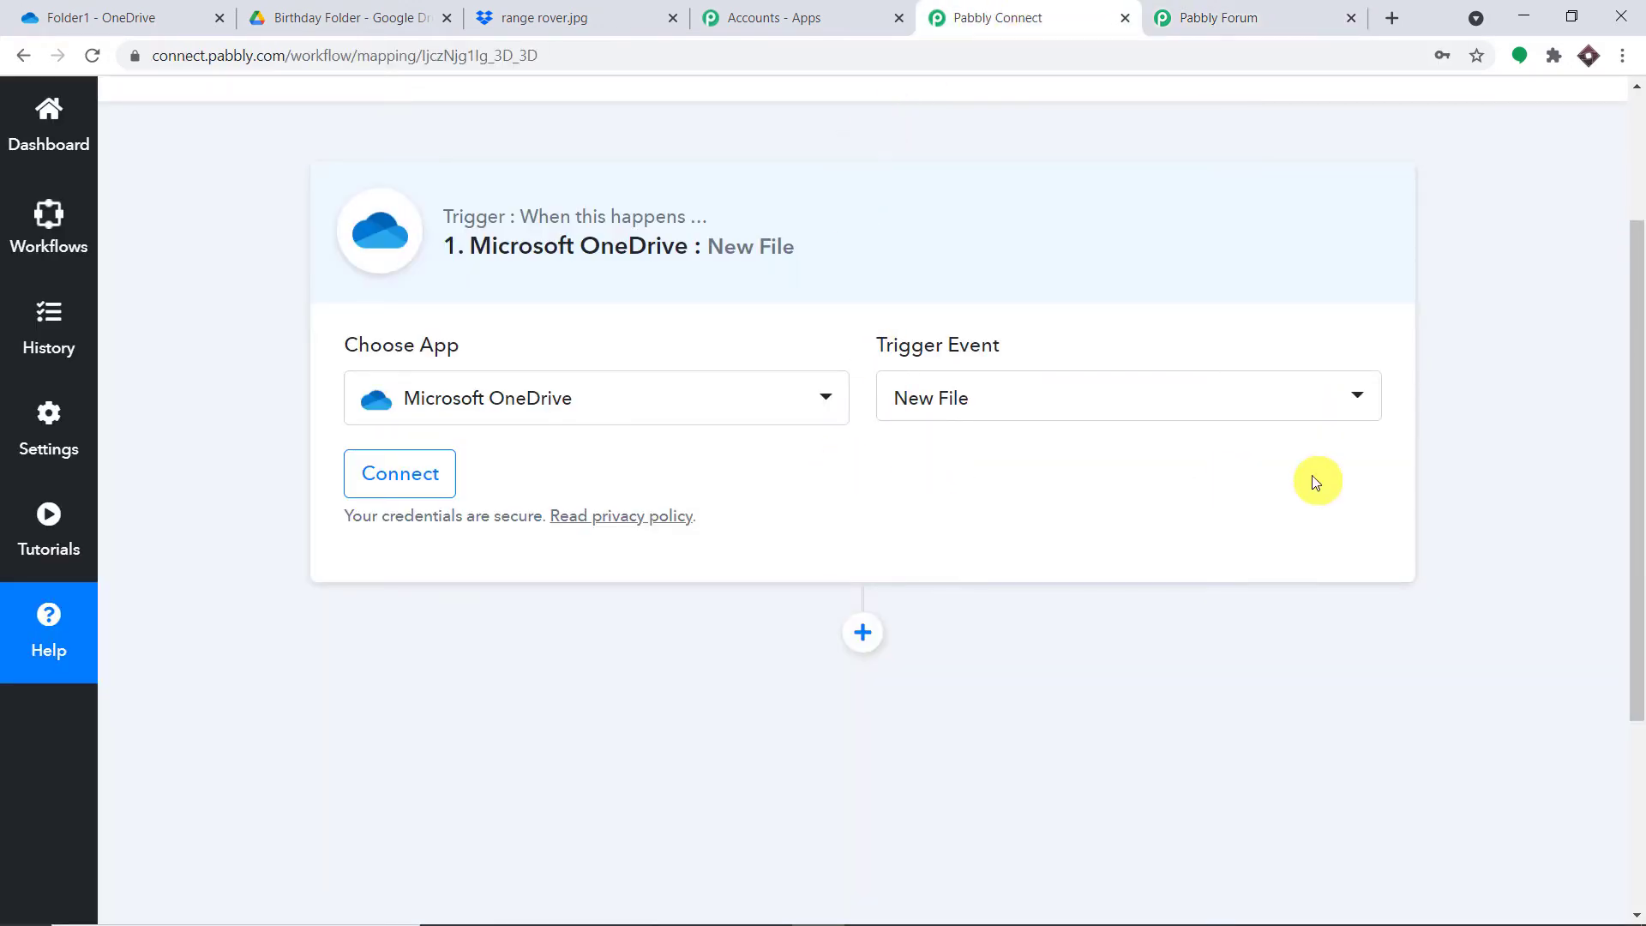
# - Add a new Microsoft OneDrive connection to the trigger and grant Pabbly Connect access to the account
pyautogui.click(389, 471)
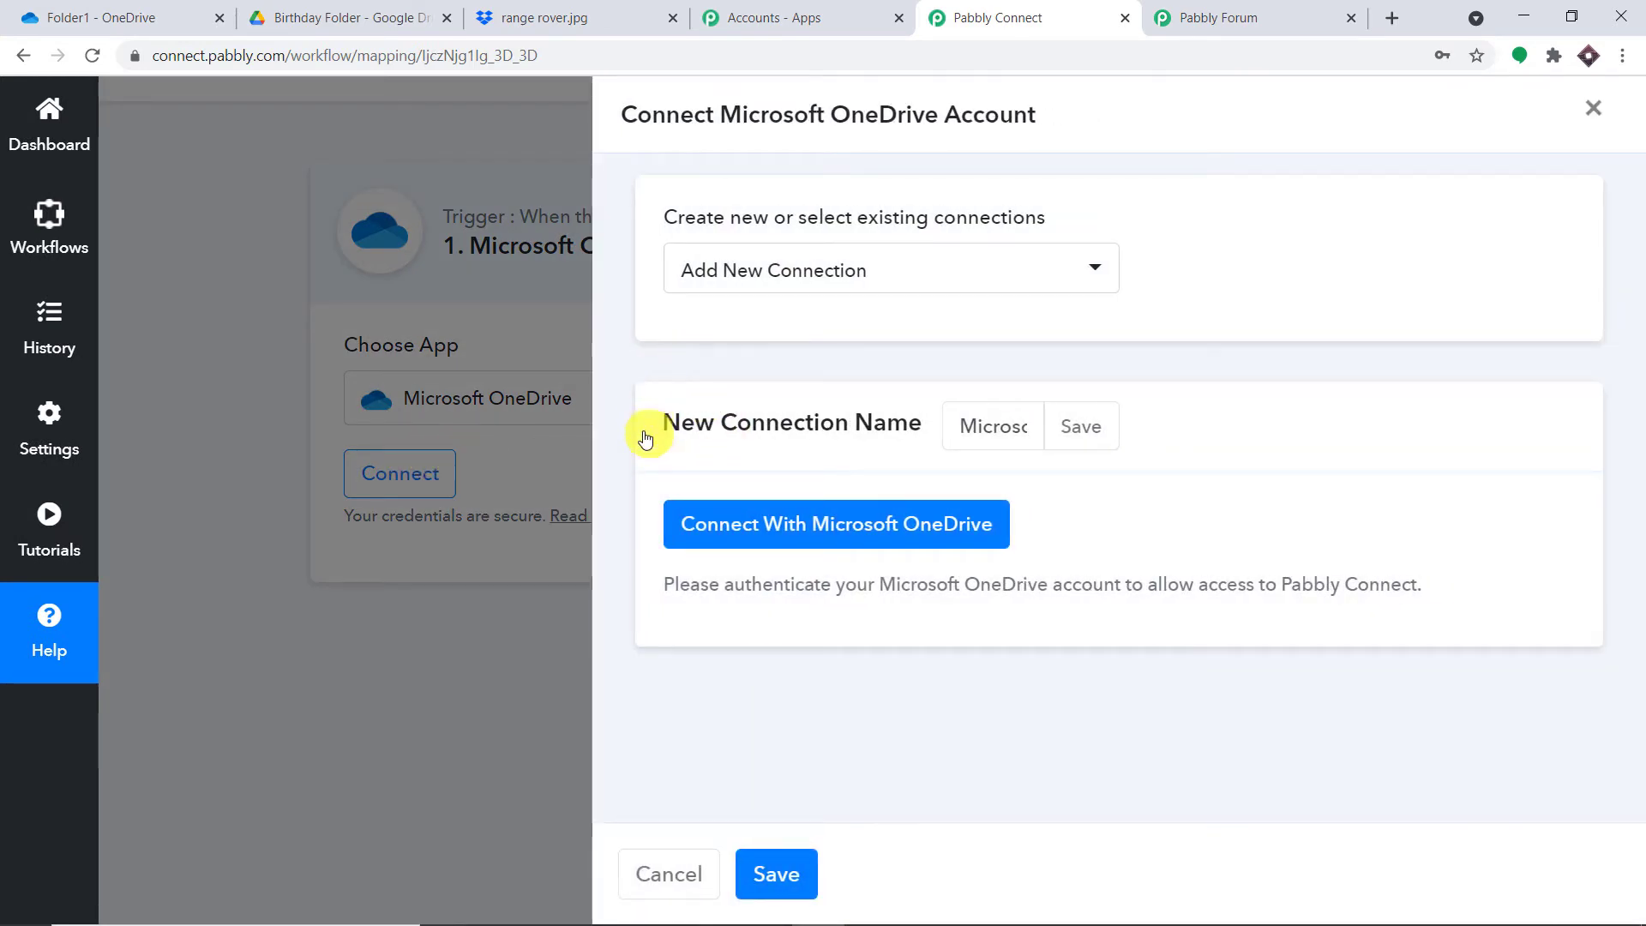
pyautogui.click(816, 527)
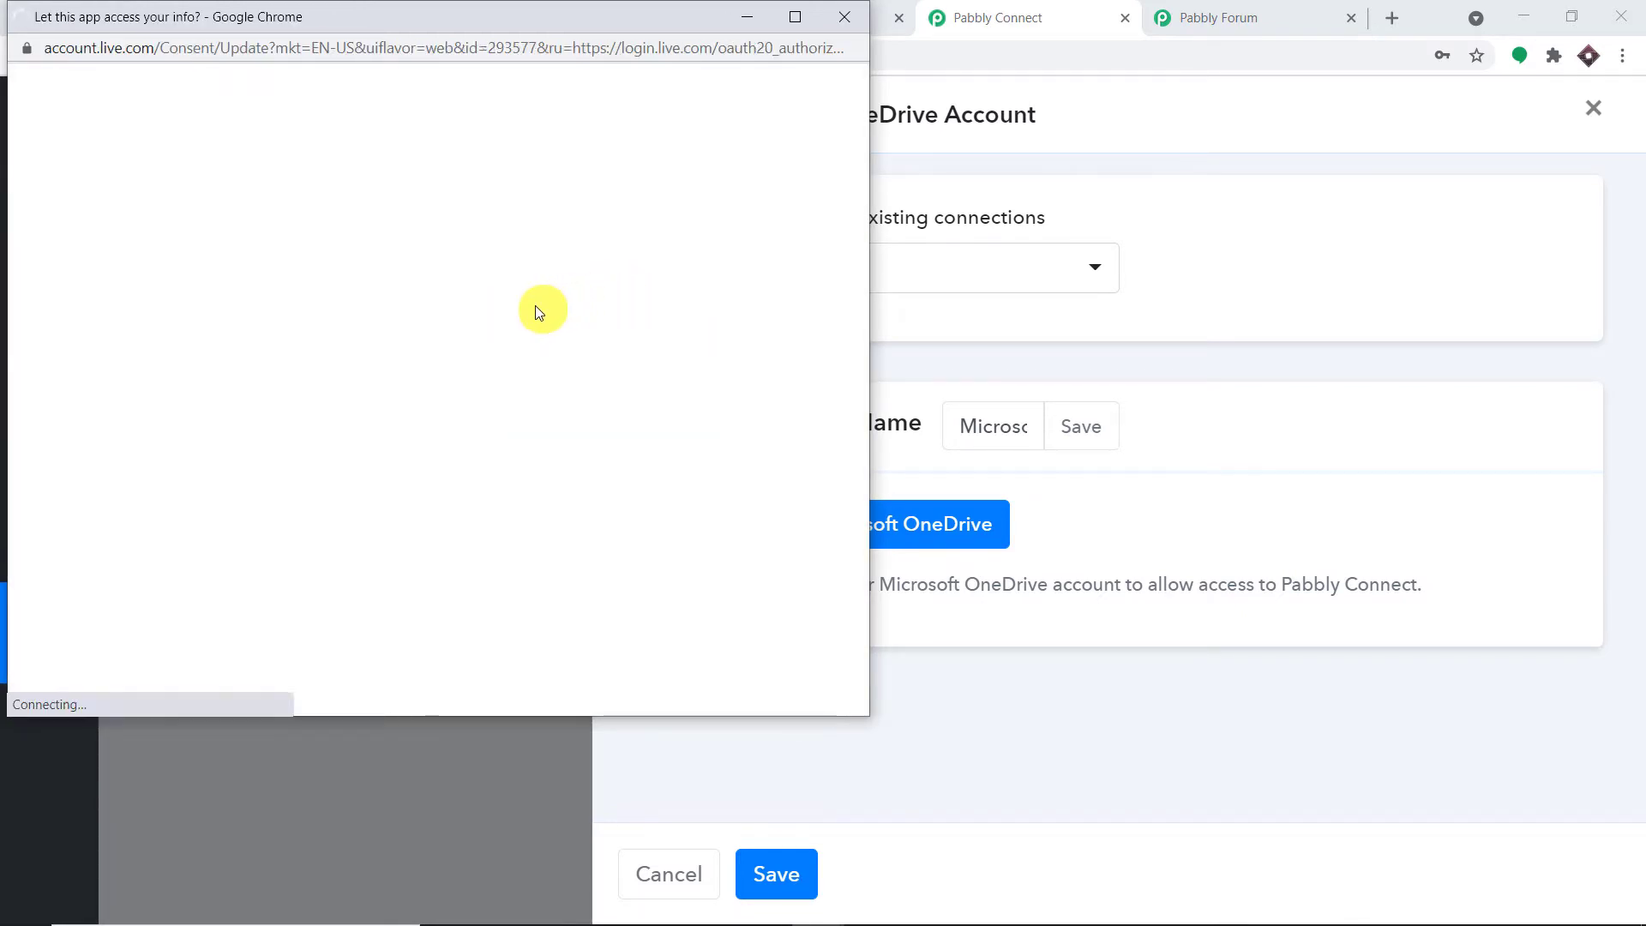
pyautogui.scroll(-15, 533, 381)
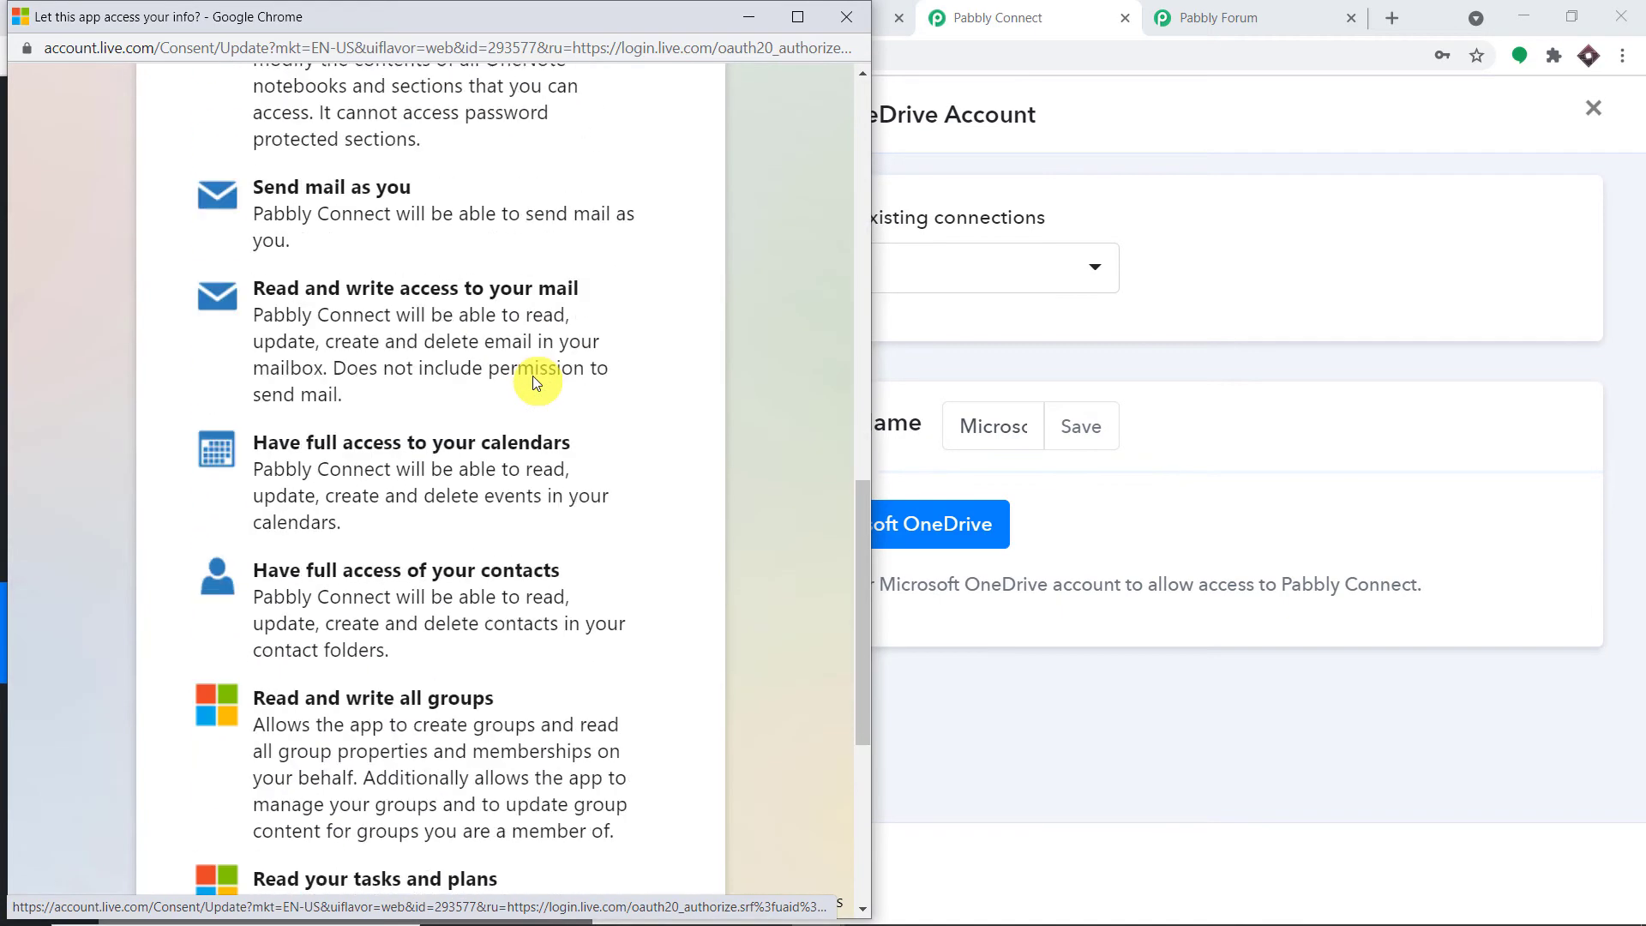
pyautogui.click(606, 798)
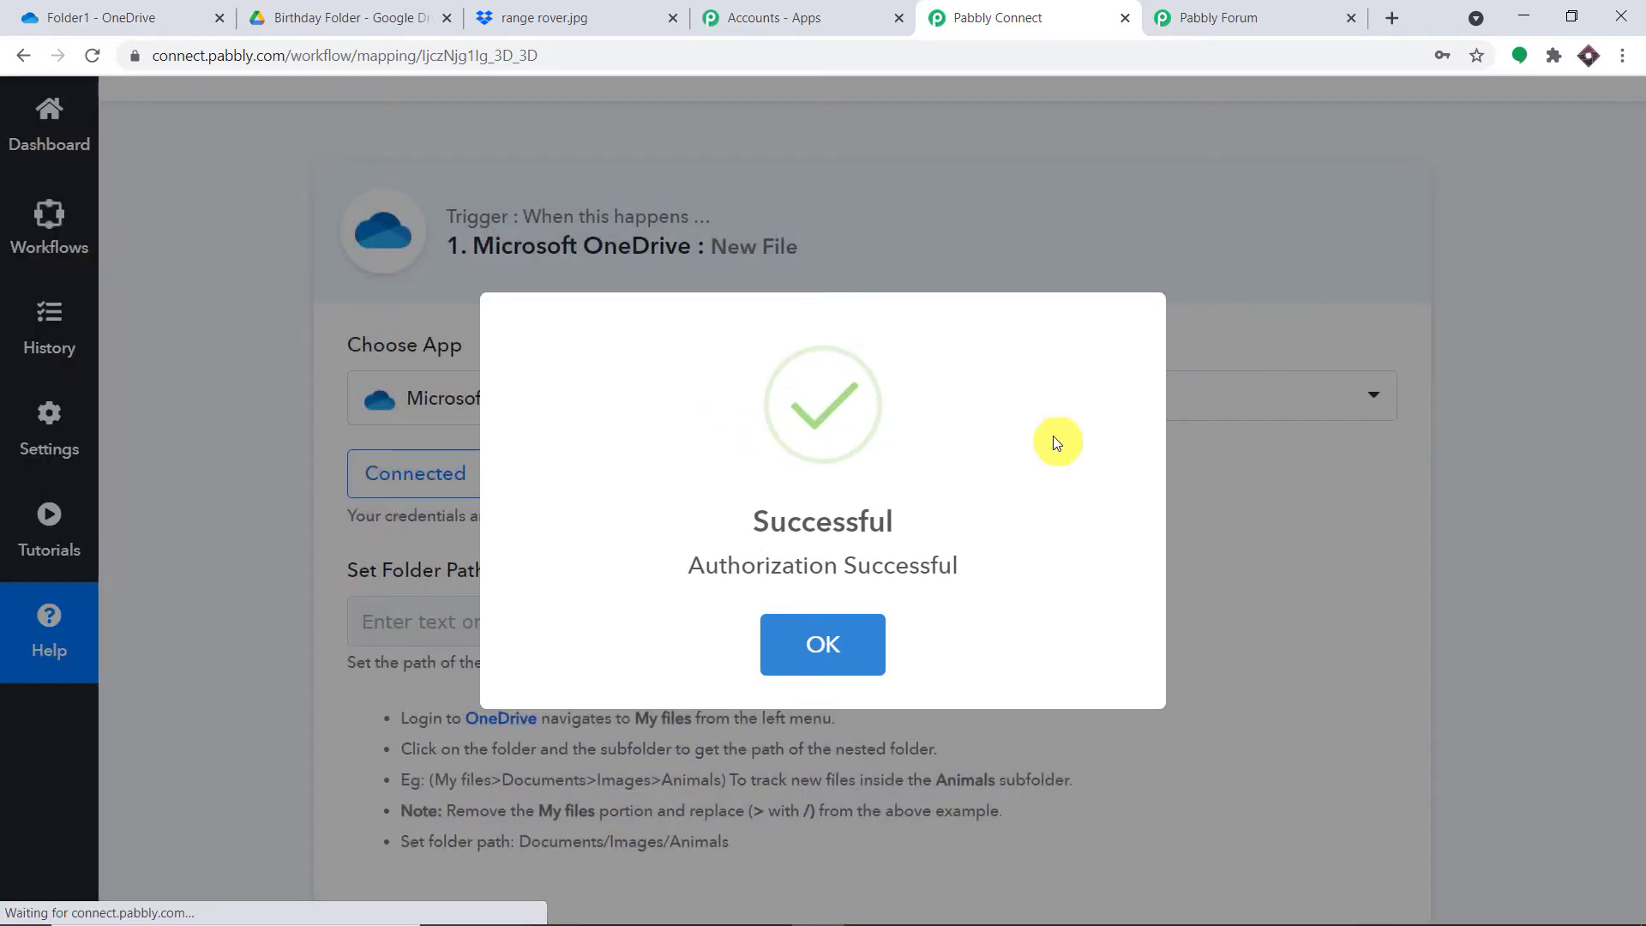
pyautogui.click(830, 642)
# - Review the trigger's folder path instructions and choose New File Created as the event type
pyautogui.scroll(-3, 1000, 393)
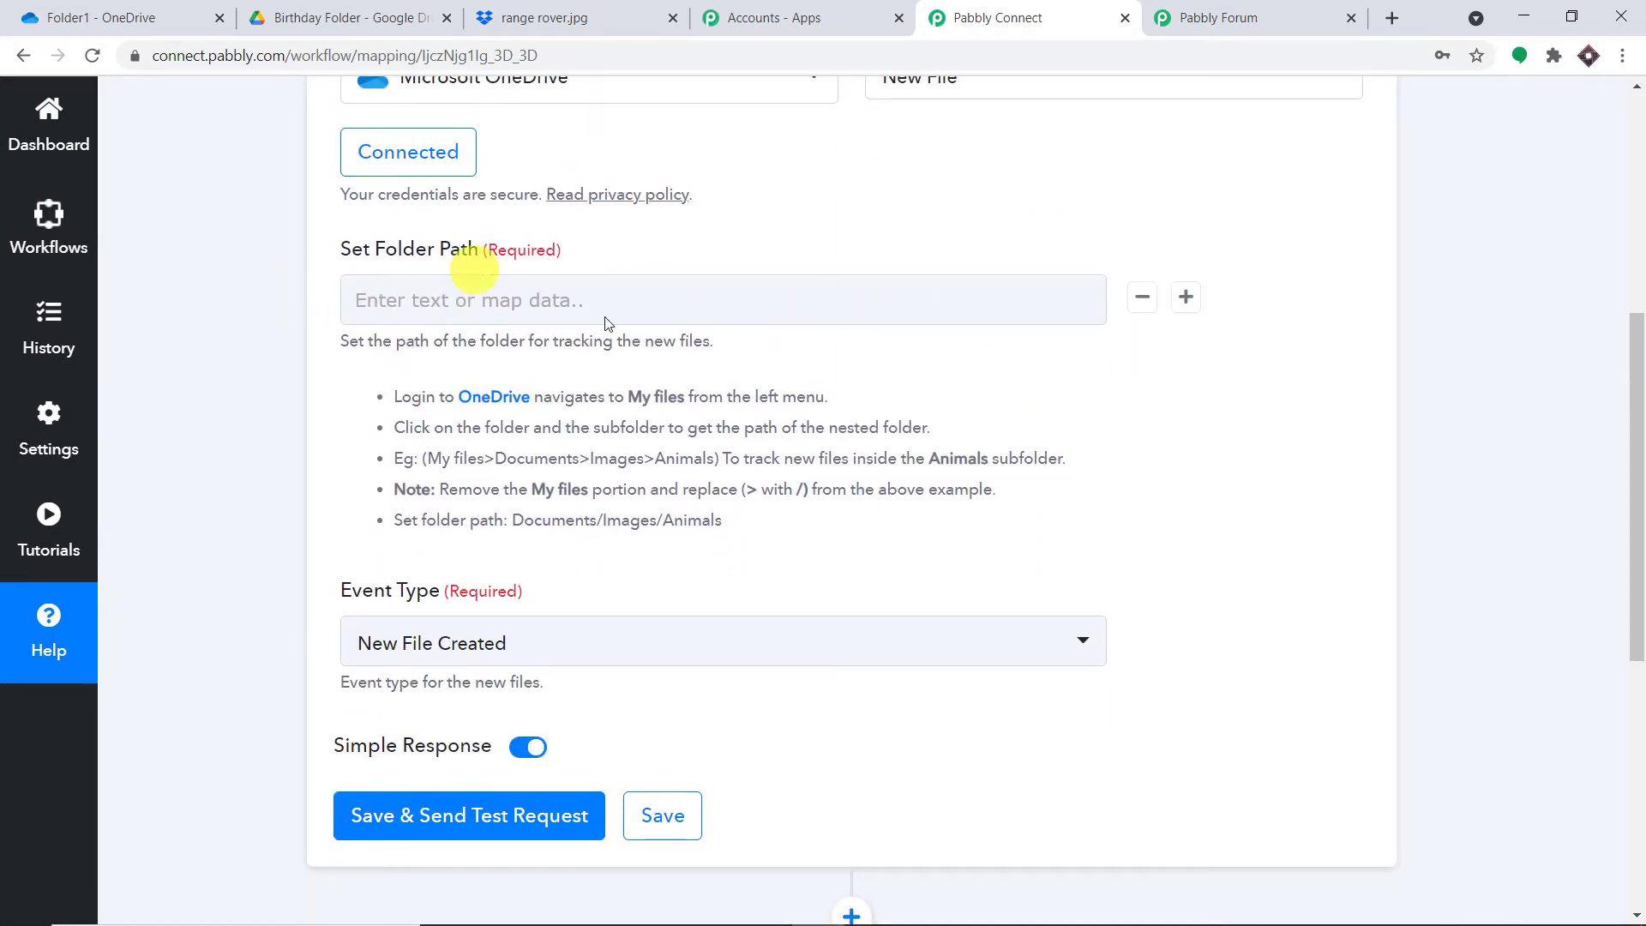
pyautogui.scroll(2, 614, 330)
pyautogui.scroll(-2, 614, 331)
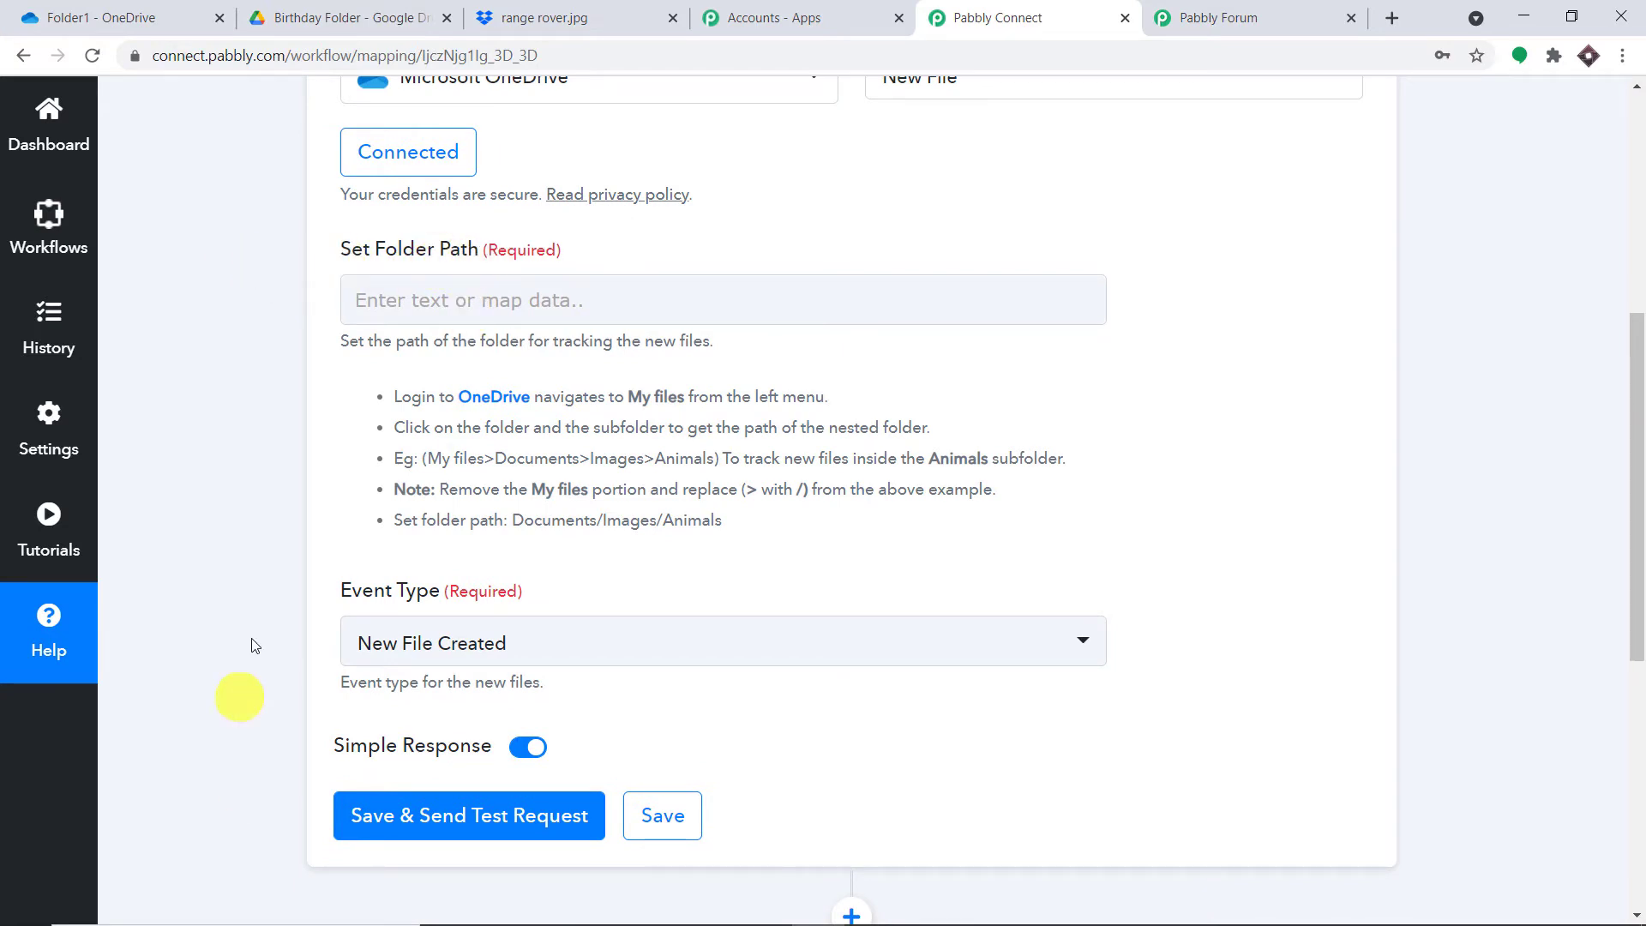
pyautogui.click(568, 643)
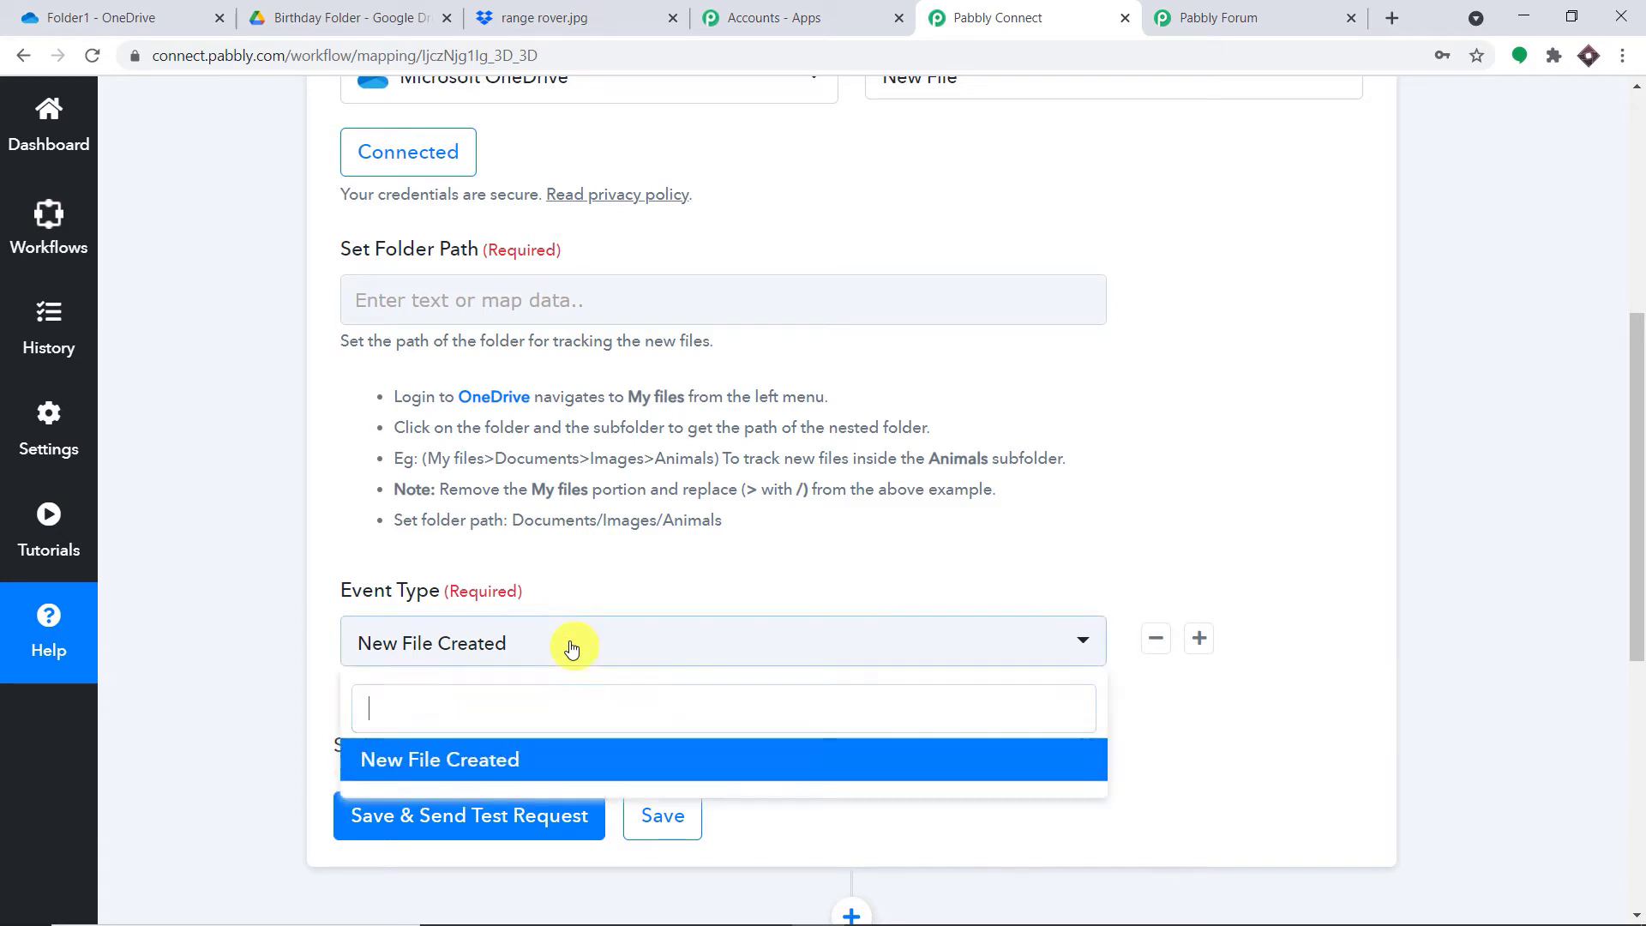
pyautogui.click(546, 765)
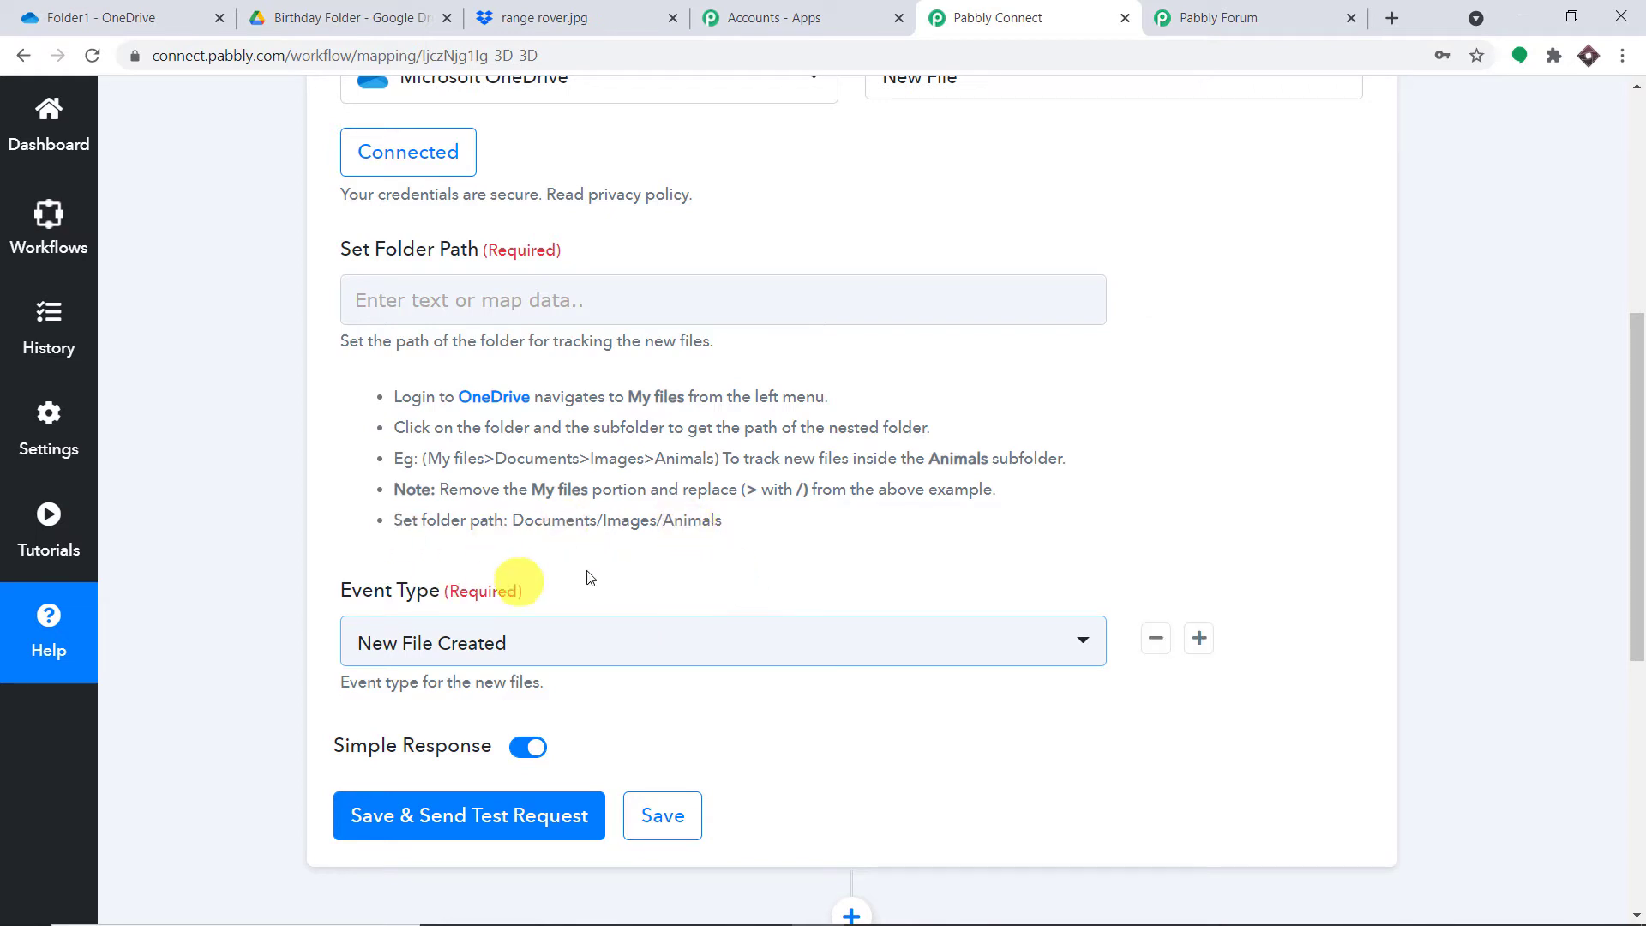
pyautogui.scroll(3, 737, 562)
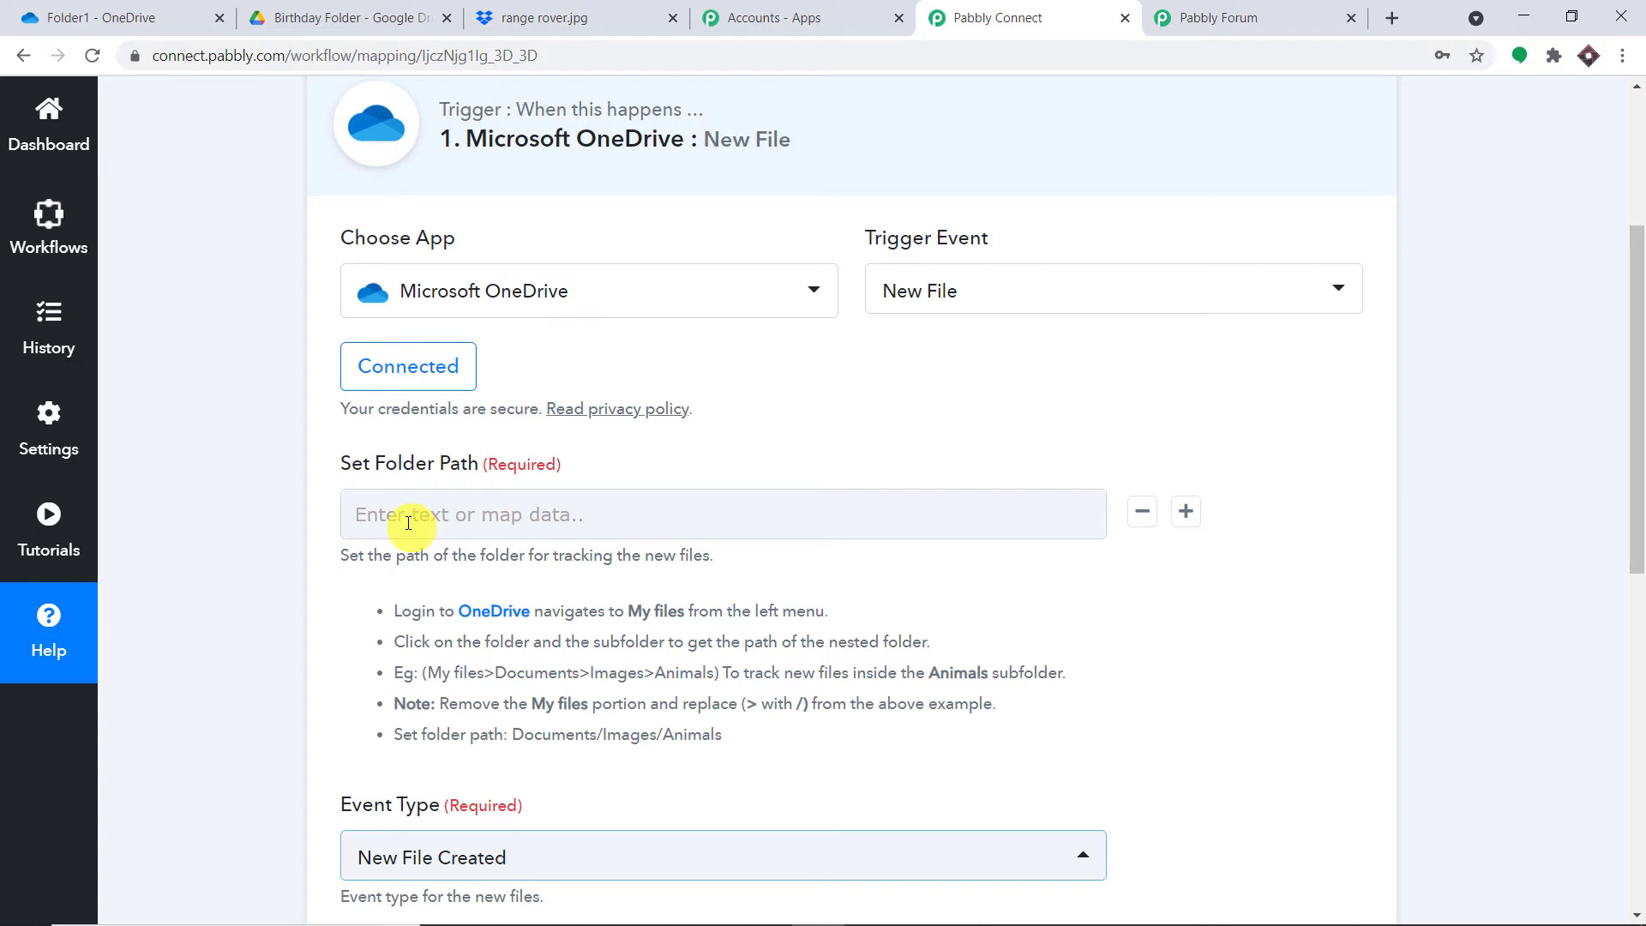
# - Switch to OneDrive and open SubFolder-1 inside Documents > Folder-1 from My files
pyautogui.click(163, 17)
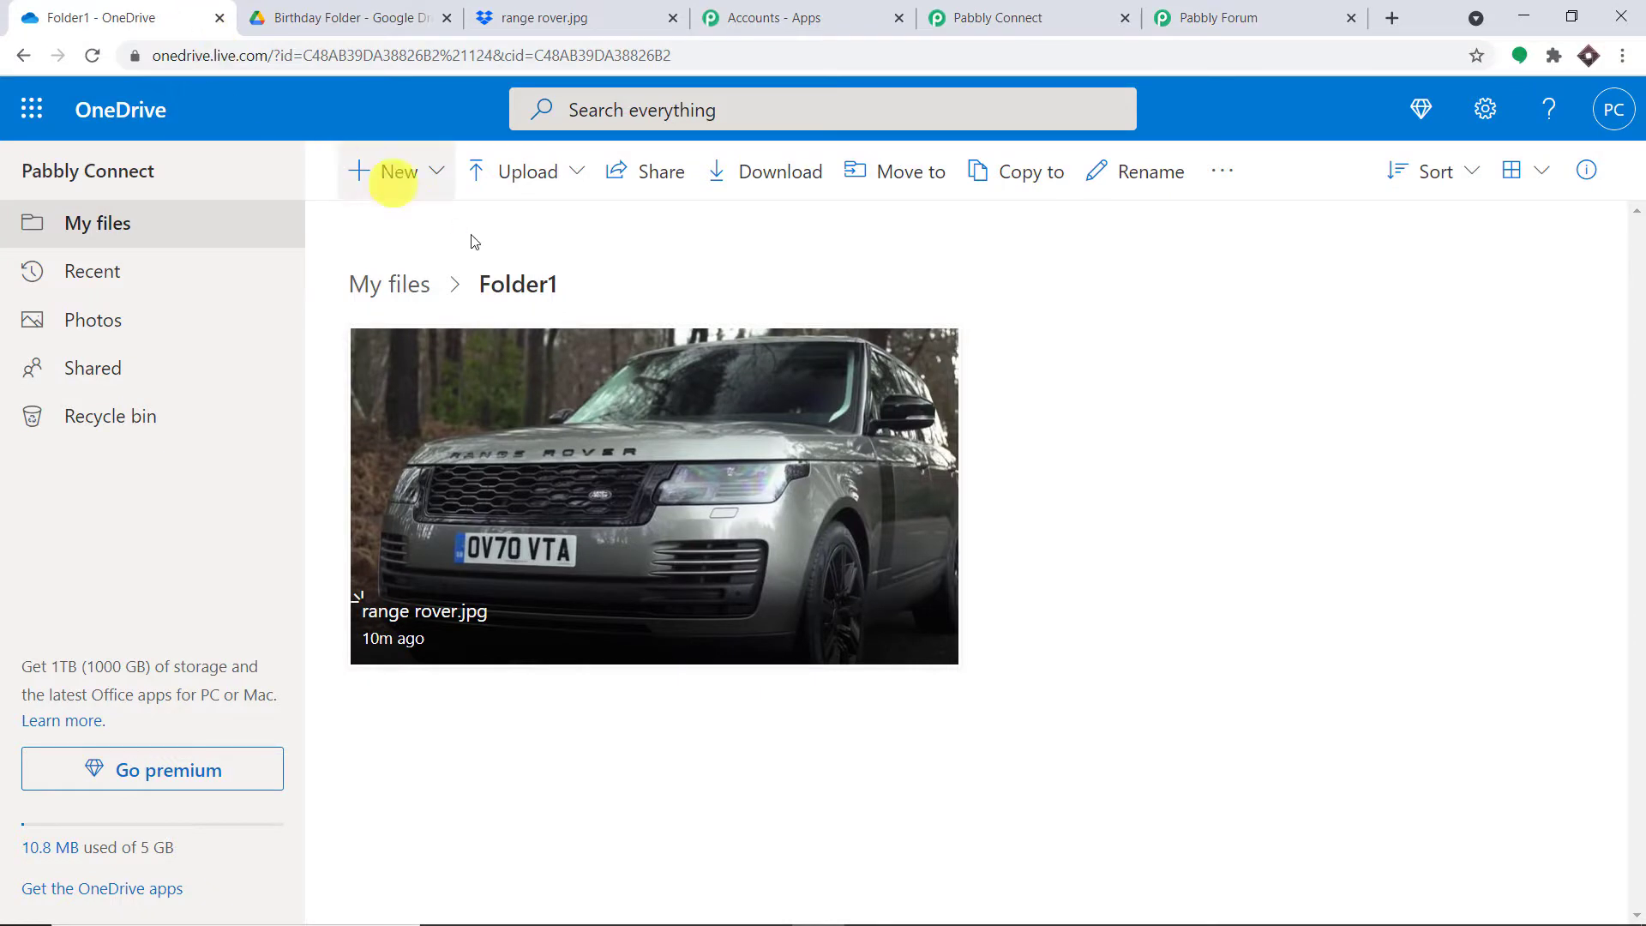
pyautogui.click(402, 283)
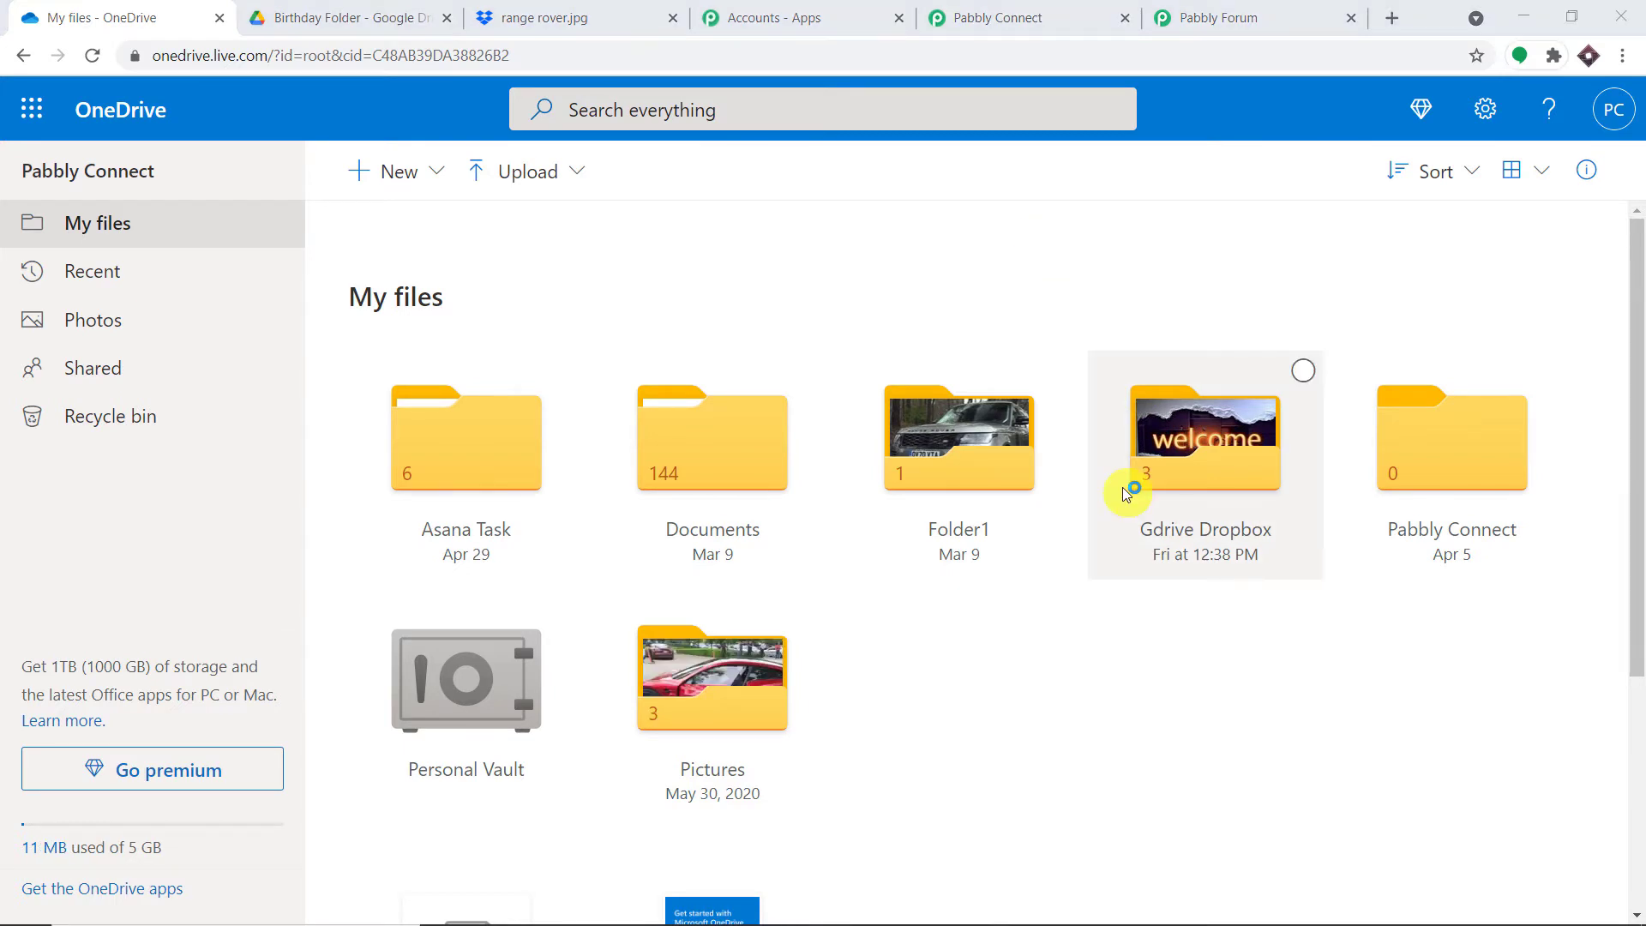
pyautogui.click(676, 439)
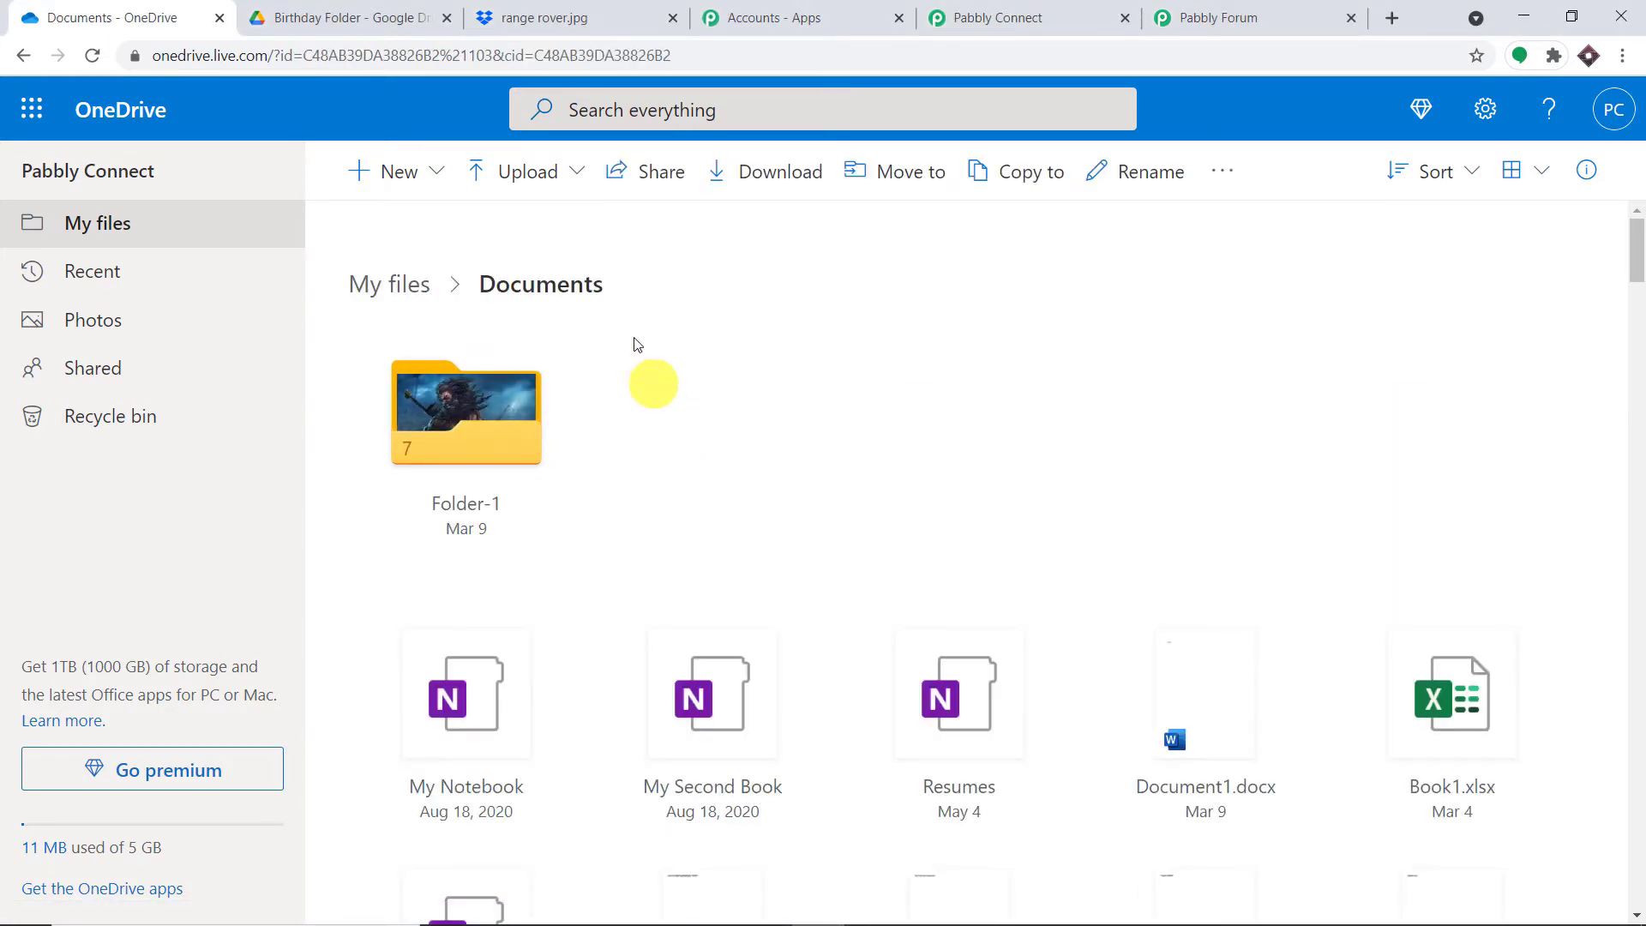
pyautogui.click(491, 430)
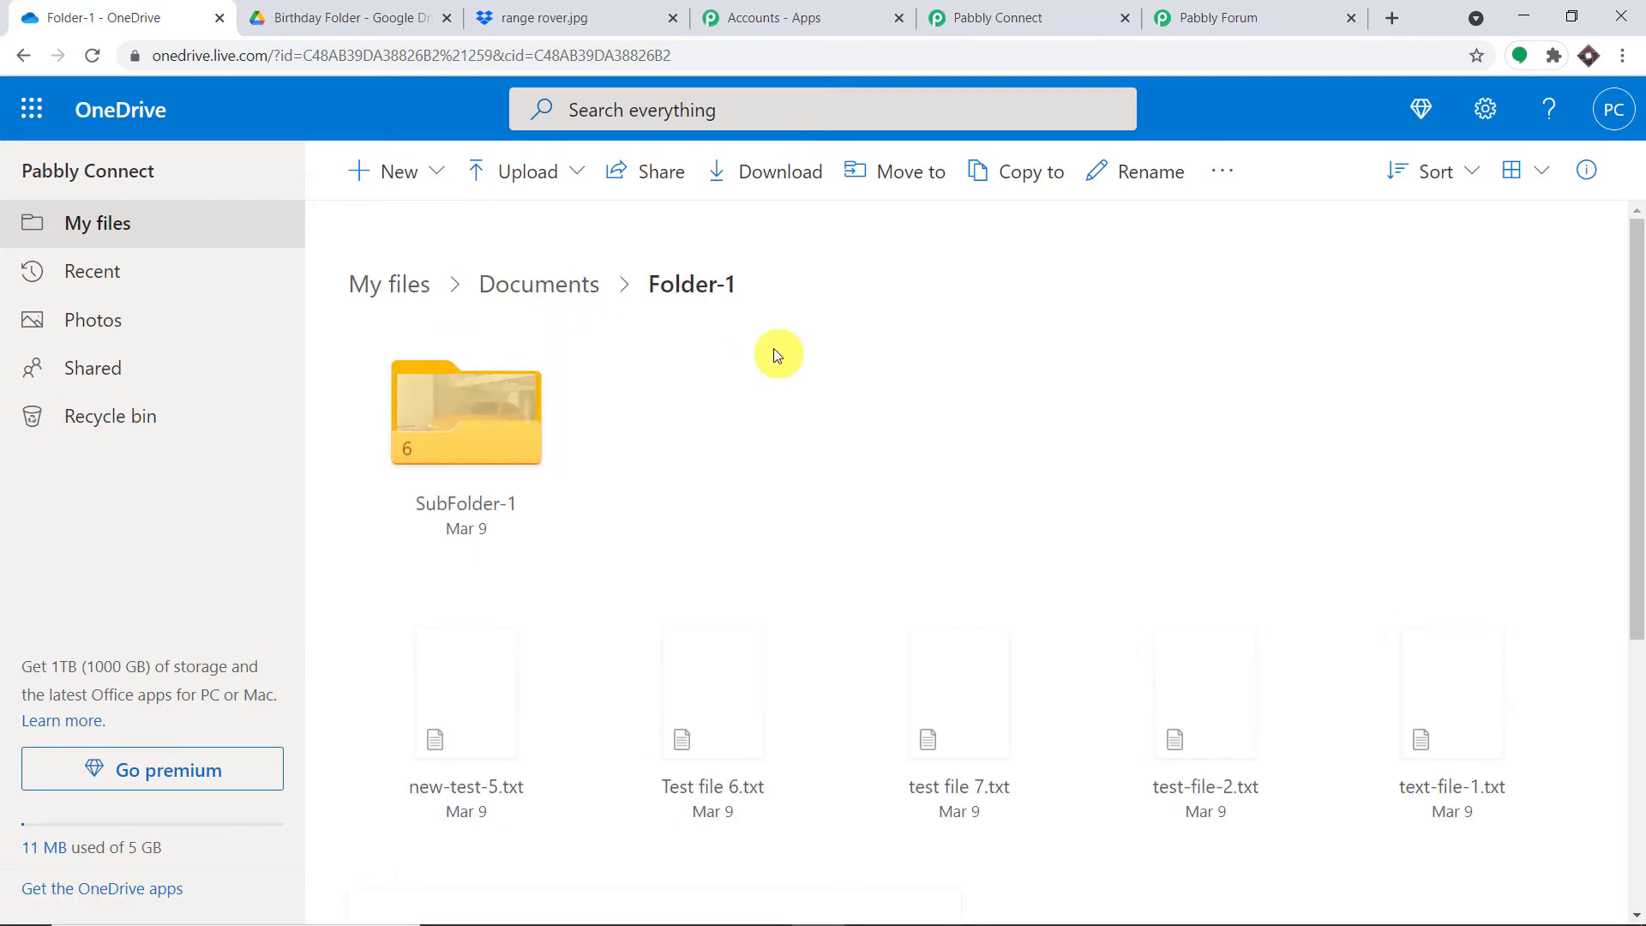
pyautogui.click(508, 412)
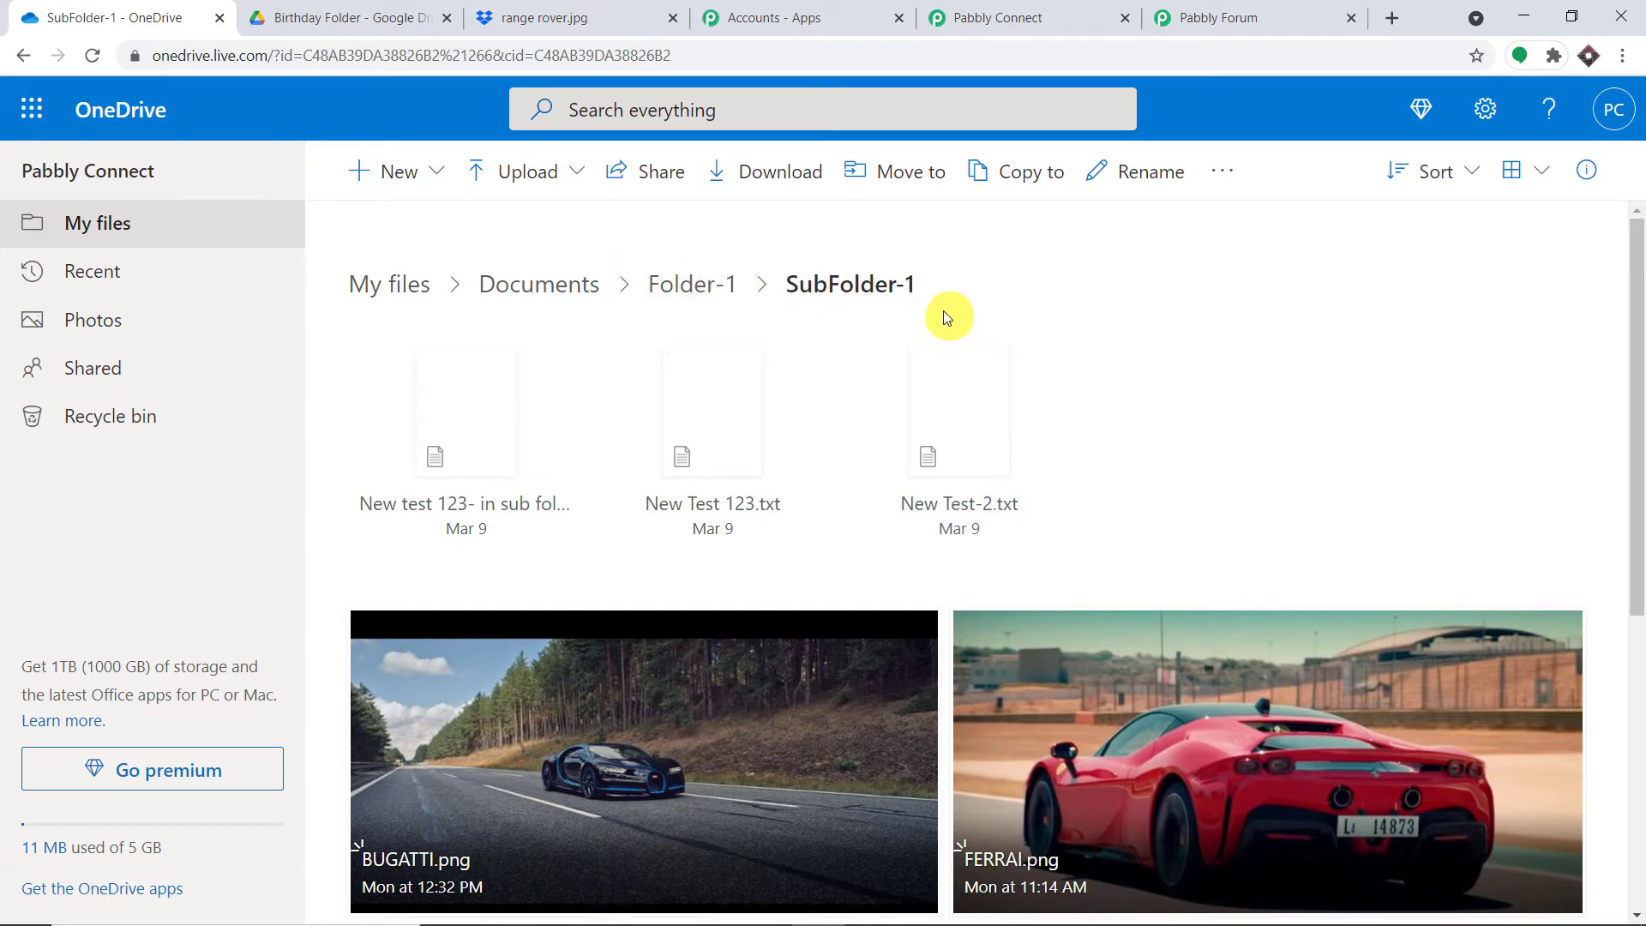
# - Write the path Documents/Folder-1/SubFolder-1 in a new Notepad document and copy it as the trigger's folder path
pyautogui.press('super+r')
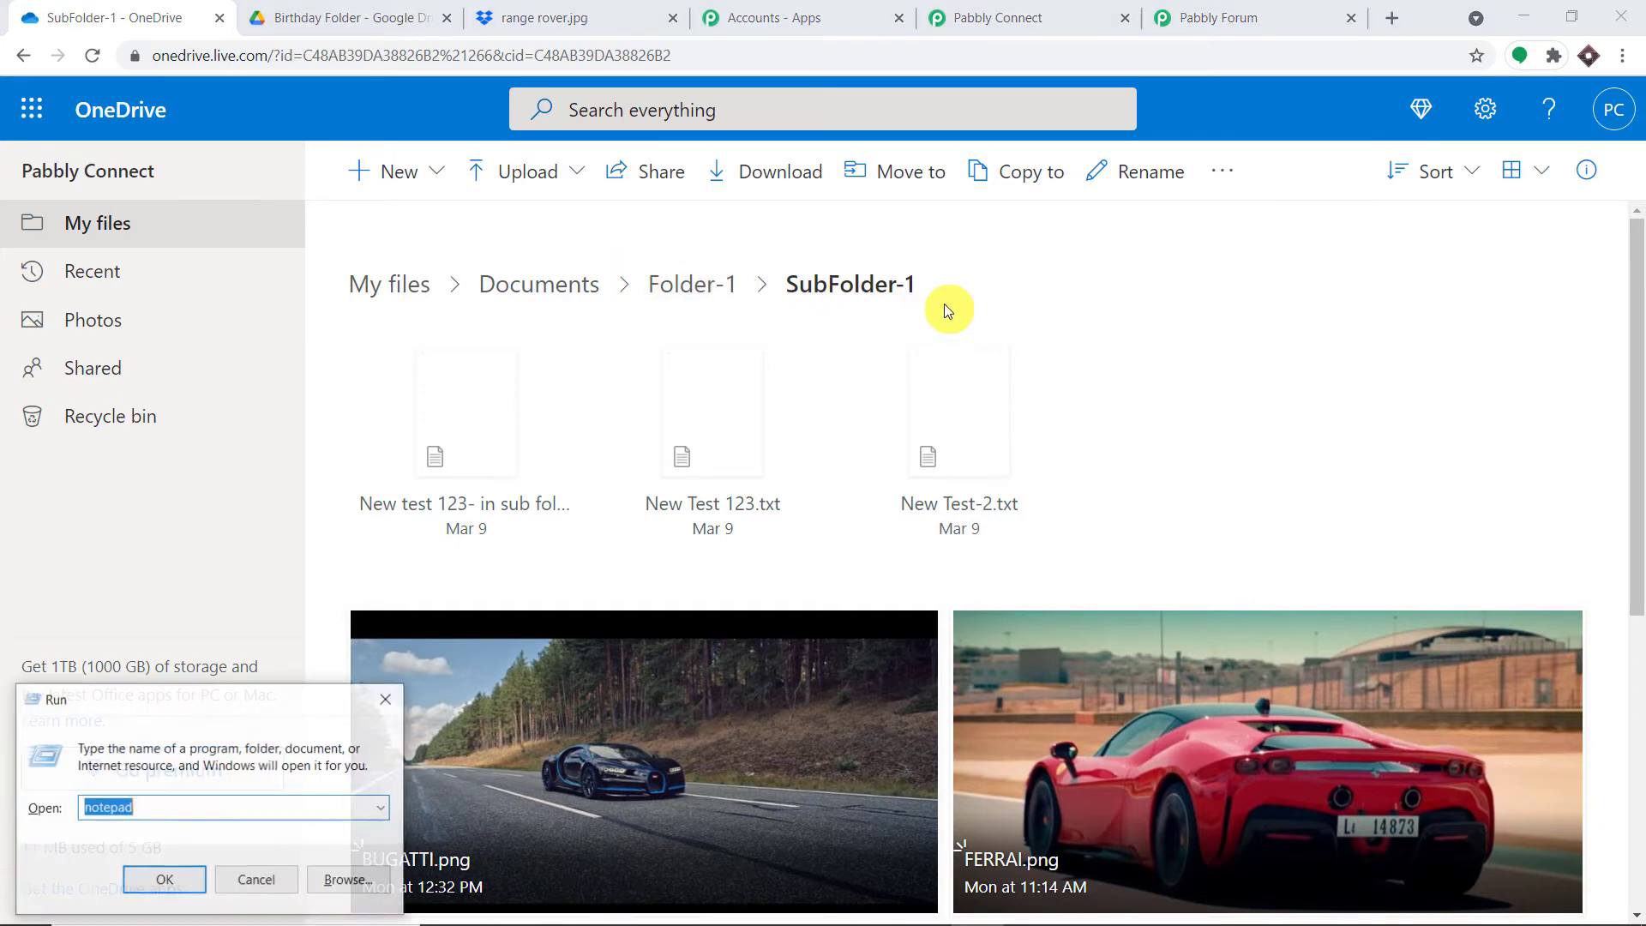
pyautogui.press('Return')
pyautogui.write('Document')
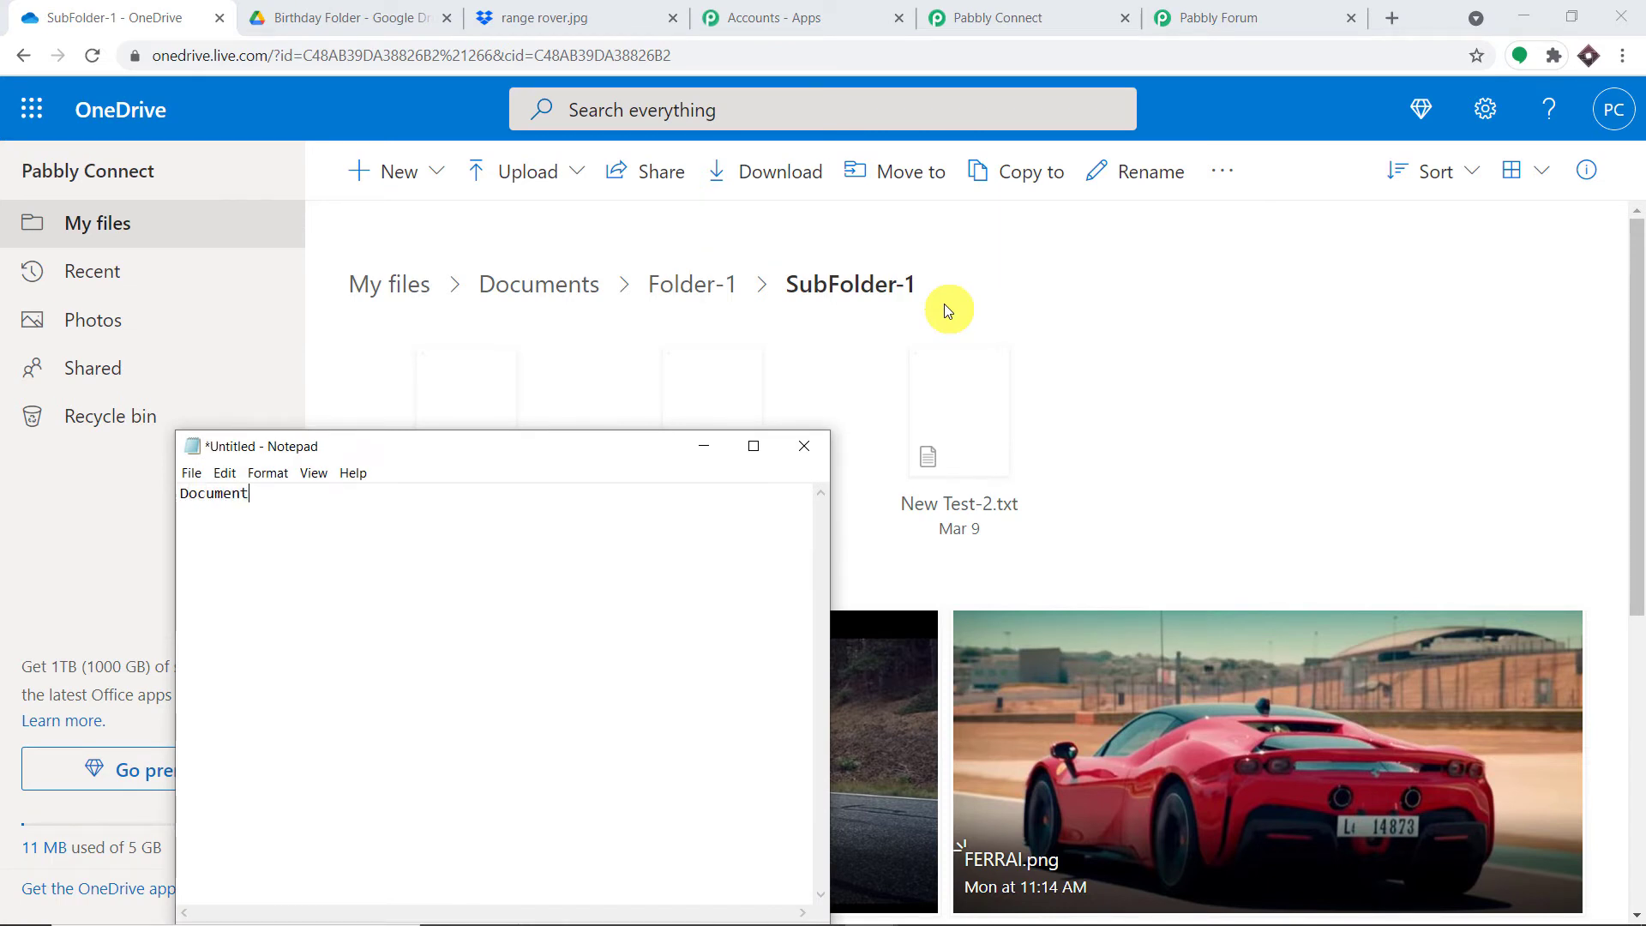
pyautogui.write('s/Folder-1/SubFolder-1')
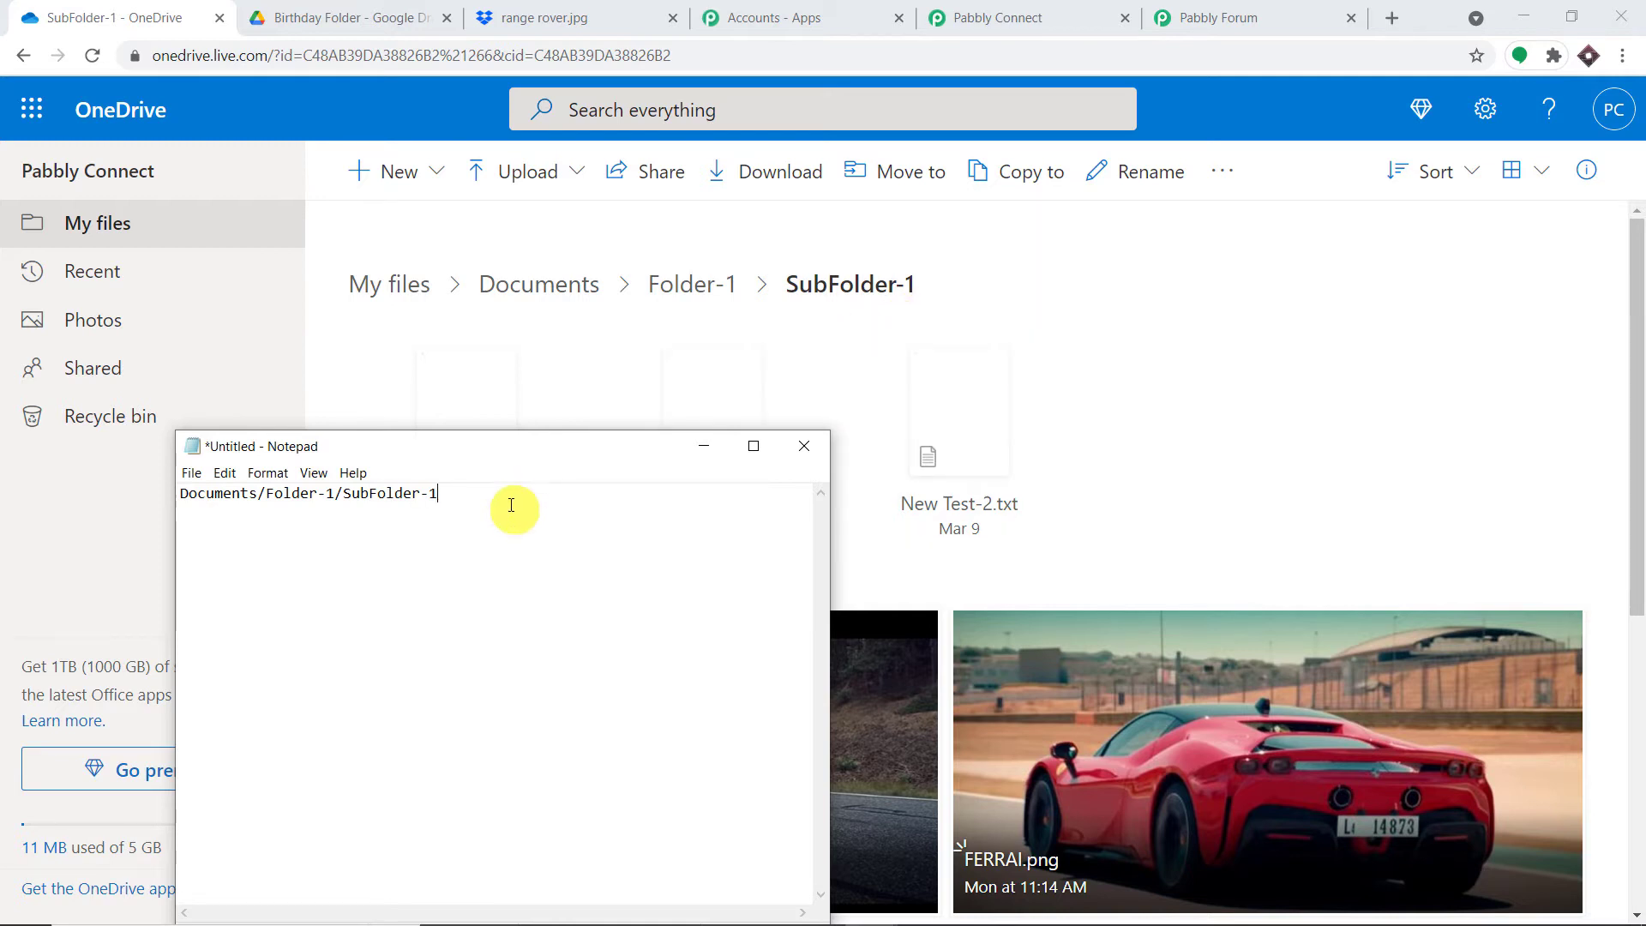
pyautogui.moveTo(489, 506); pyautogui.dragTo(167, 502)
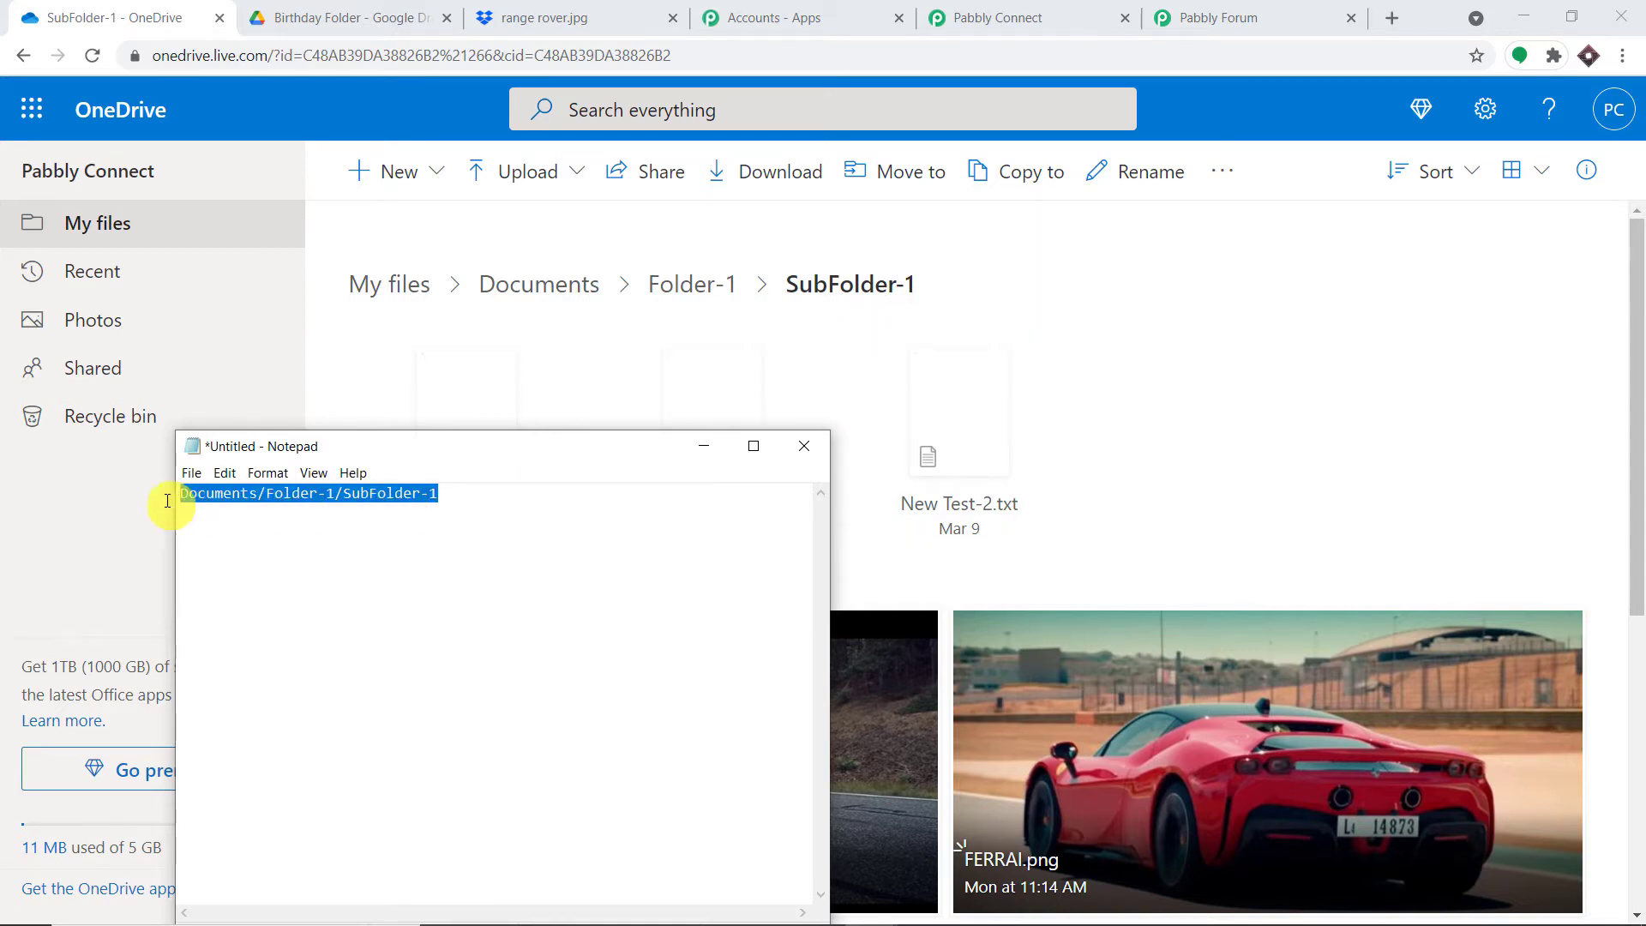
pyautogui.rightClick(237, 493)
pyautogui.click(309, 554)
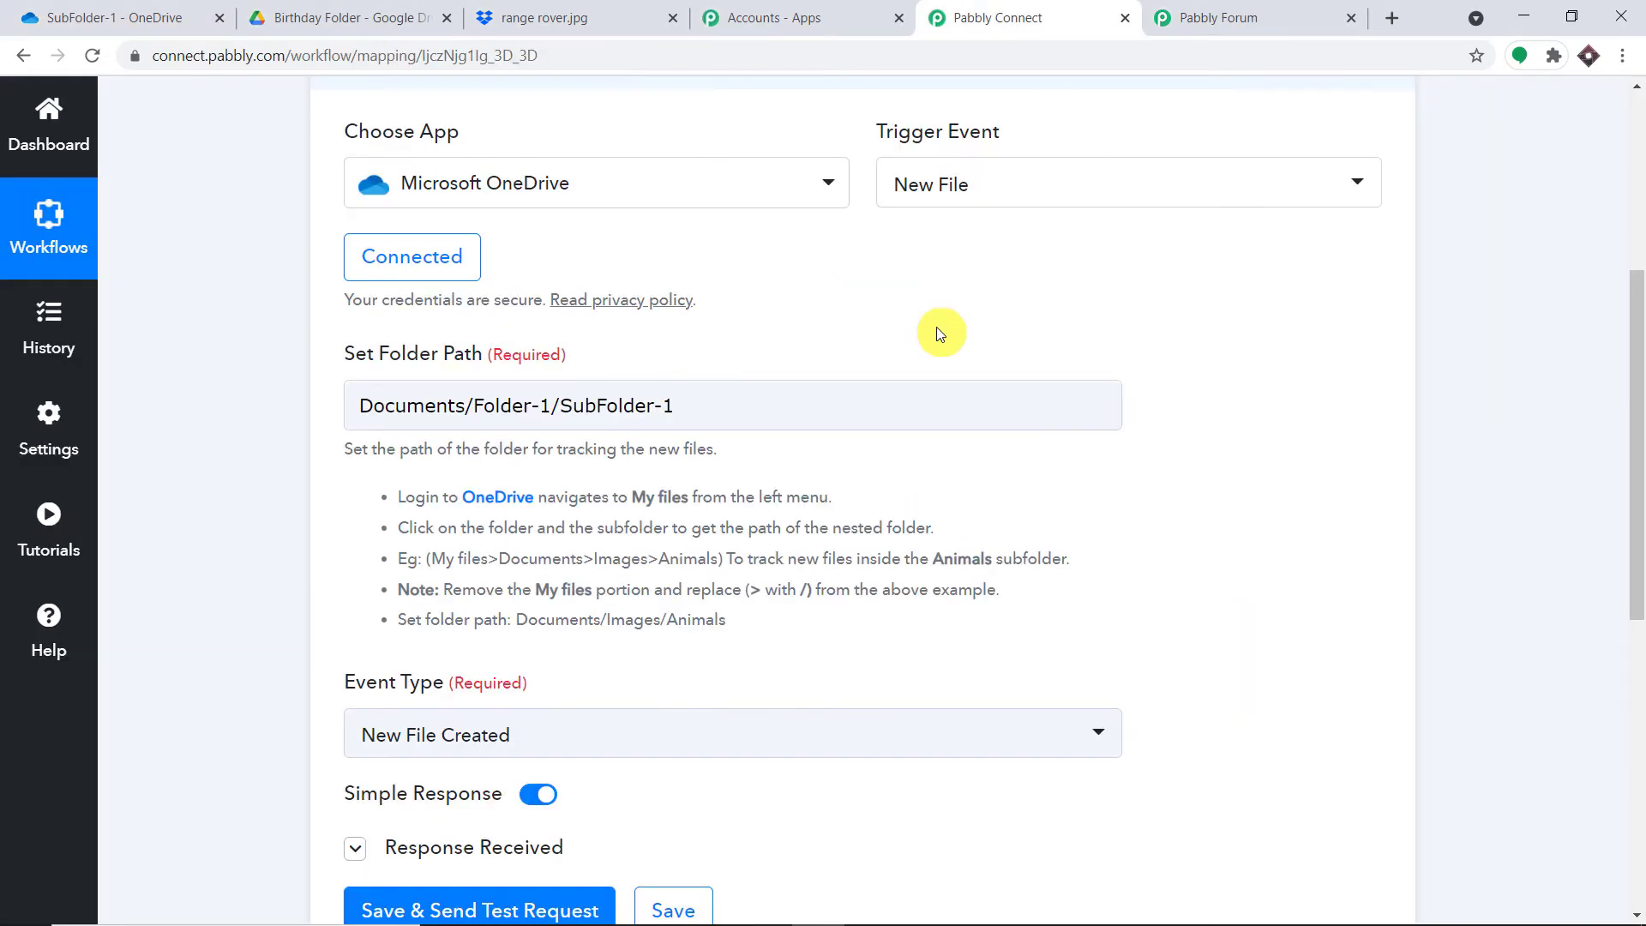
pyautogui.scroll(-2, 936, 338)
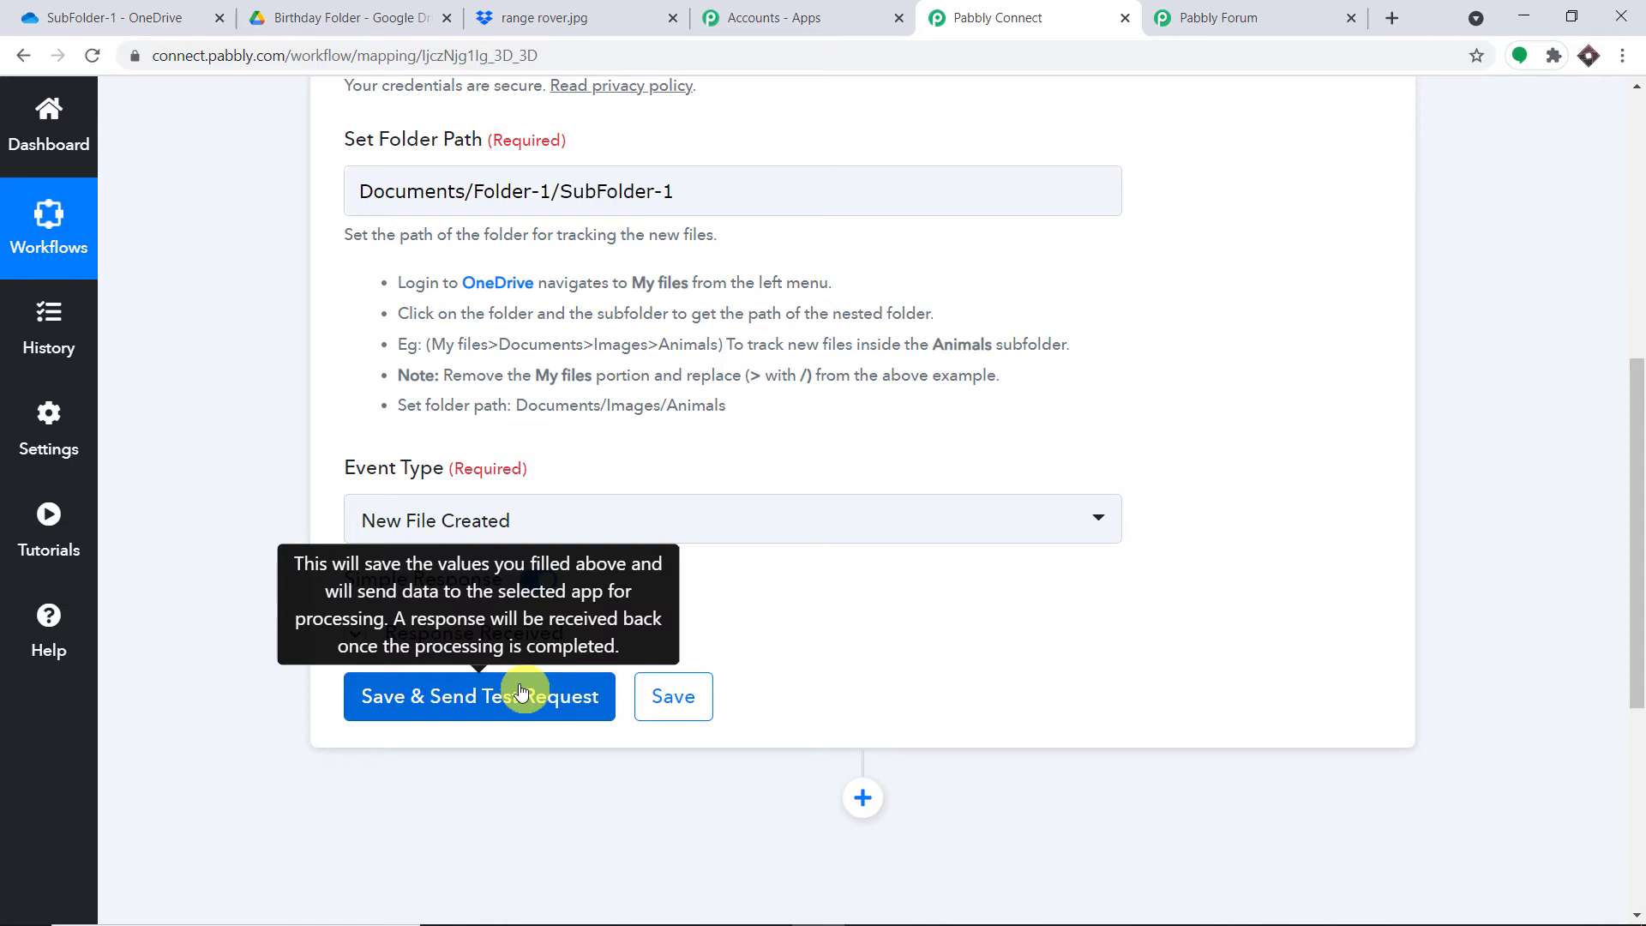
# - Upload the roadster JPG file from the computer's recent files to SubFolder-1 in OneDrive
pyautogui.click(131, 11)
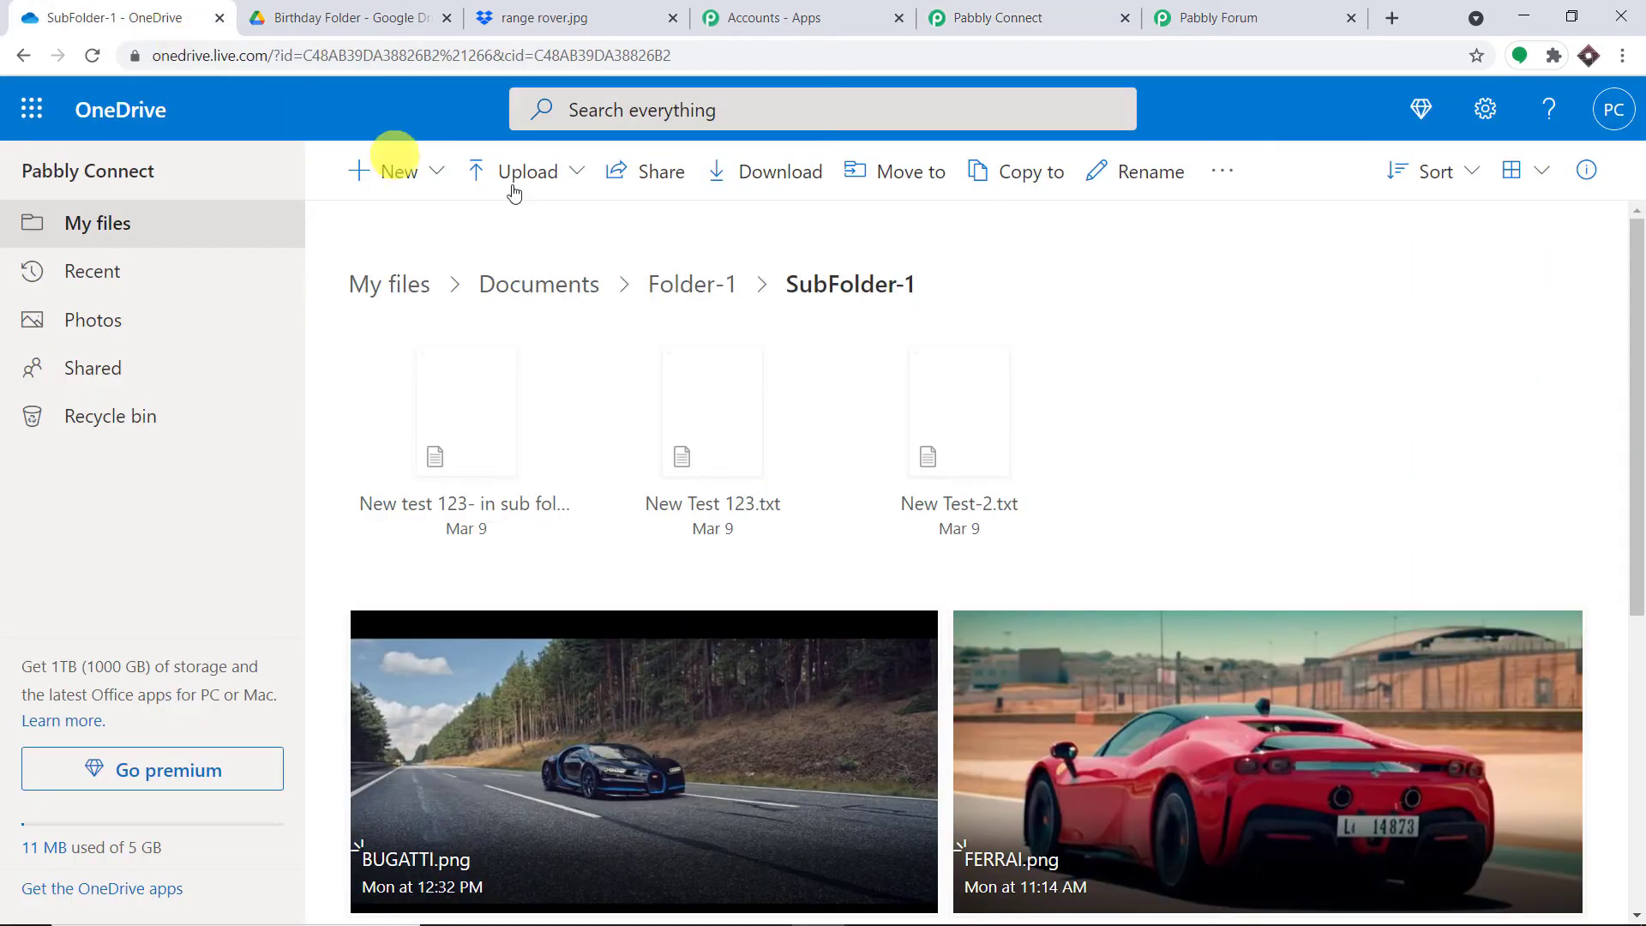
pyautogui.click(529, 175)
pyautogui.click(534, 219)
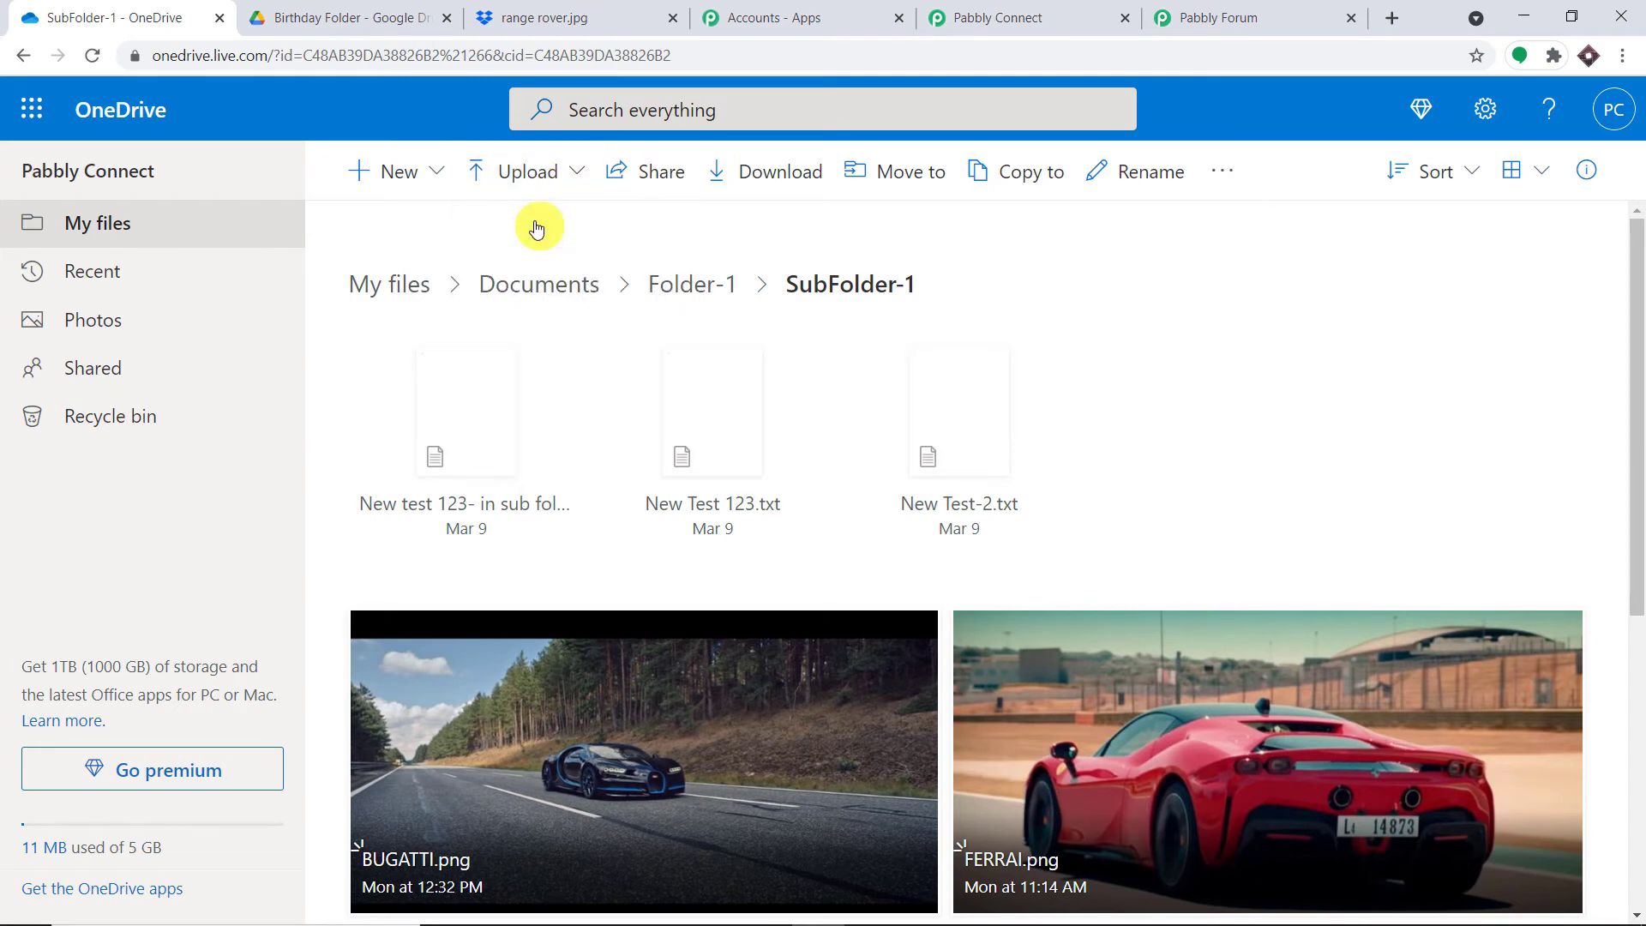
pyautogui.scroll(4, 164, 199)
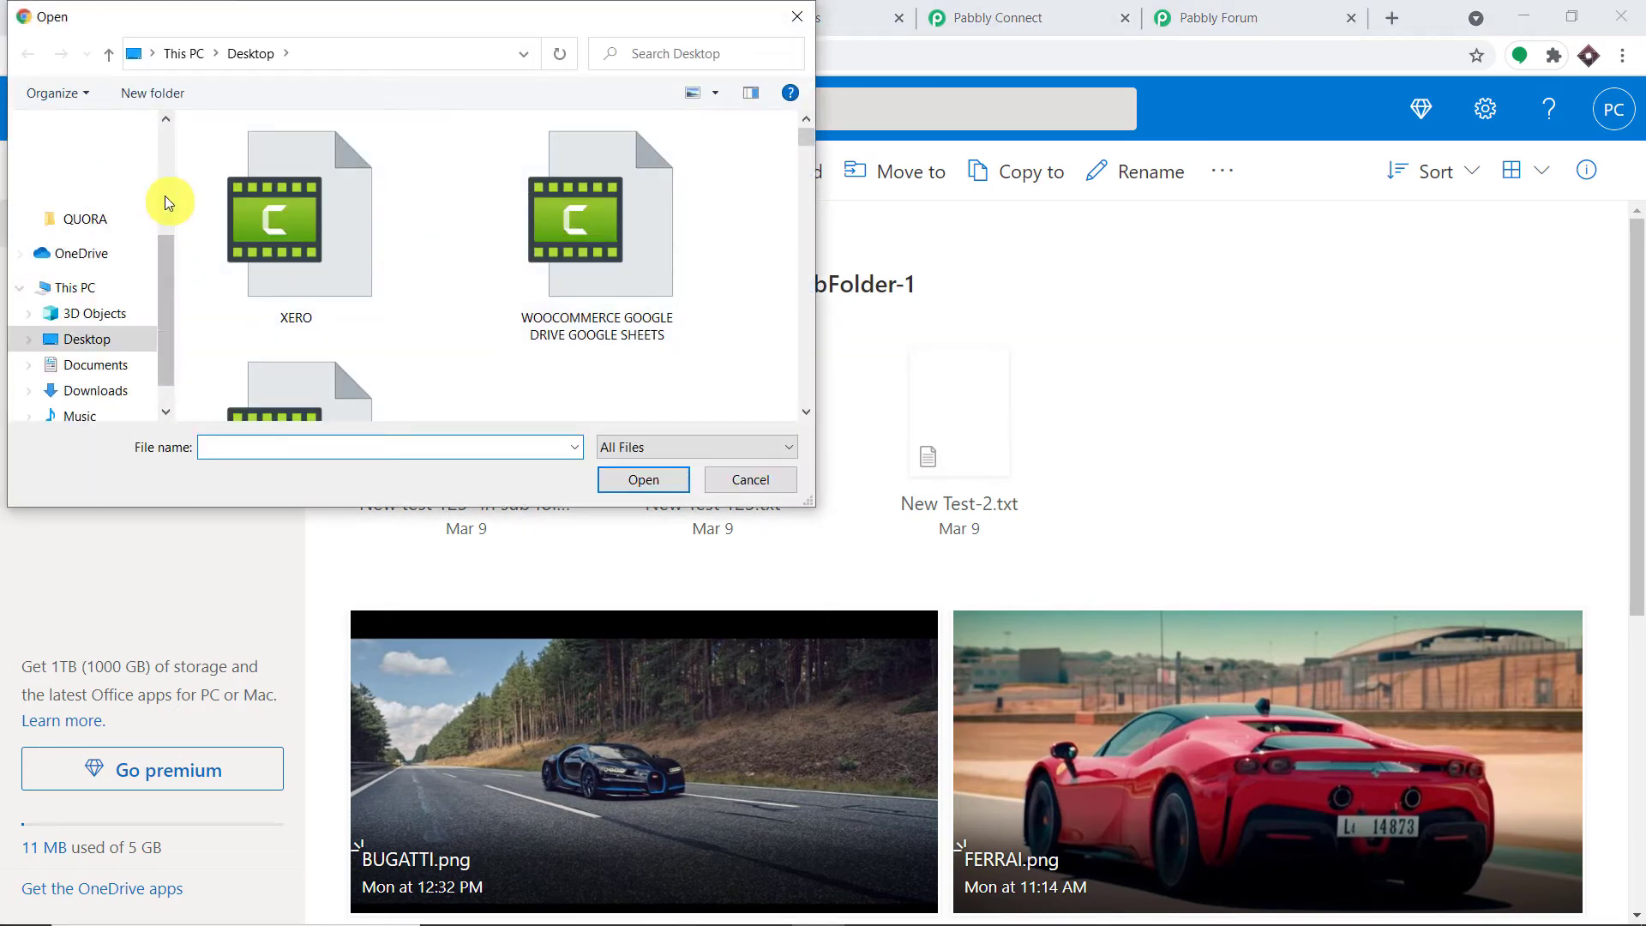
pyautogui.click(110, 140)
pyautogui.scroll(-5, 448, 258)
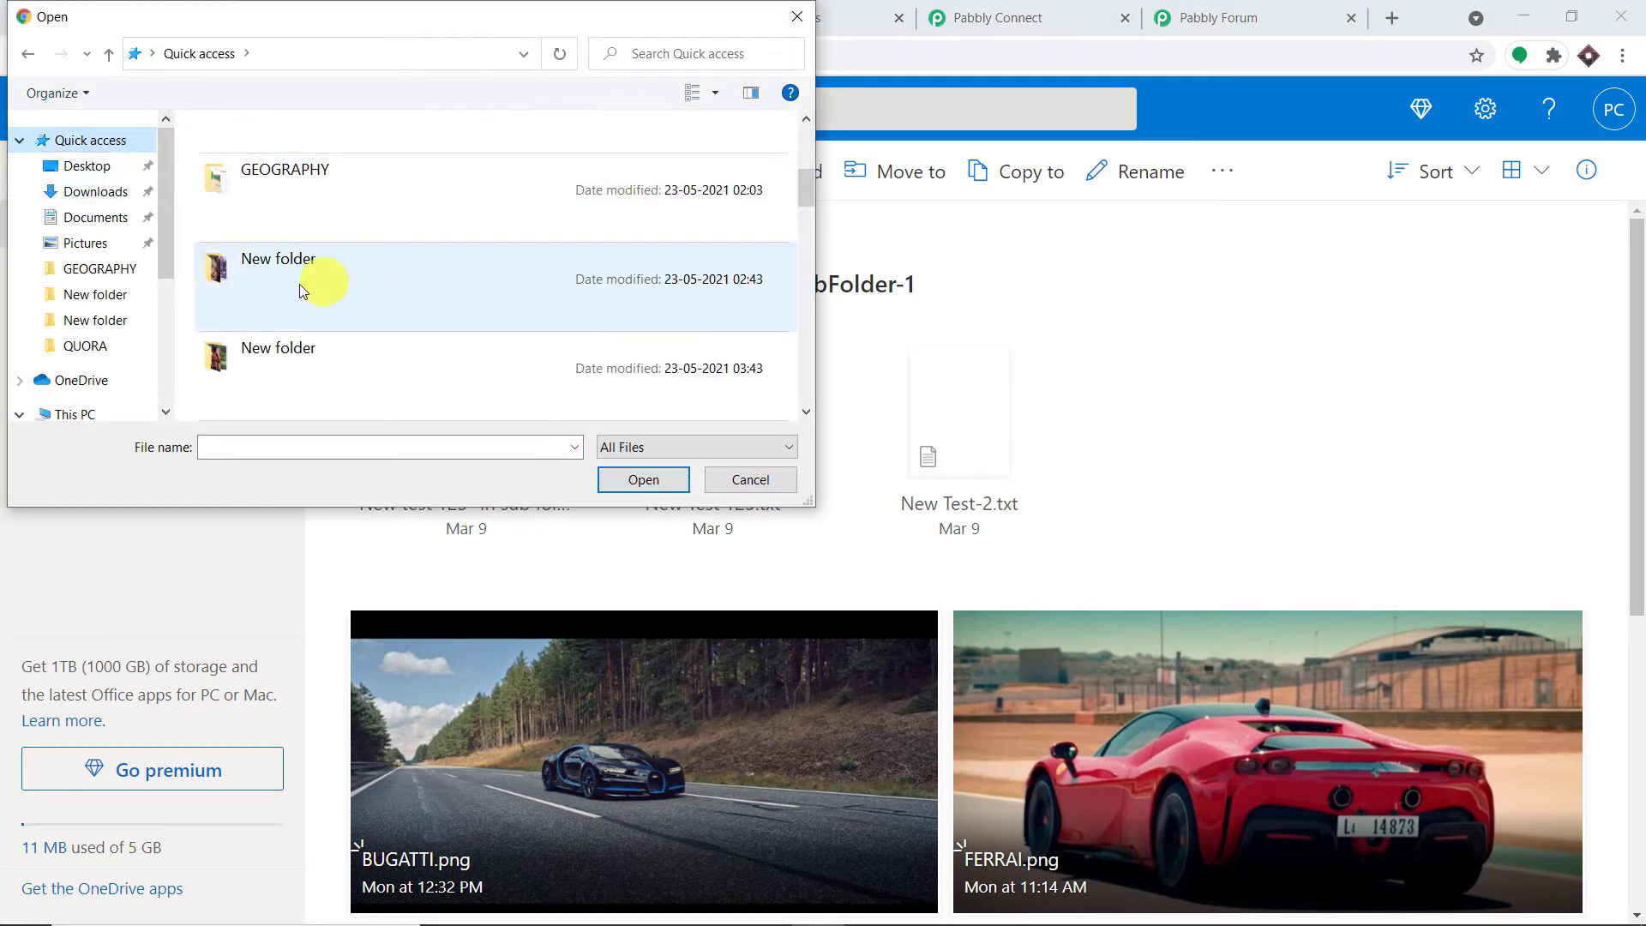
pyautogui.click(425, 201)
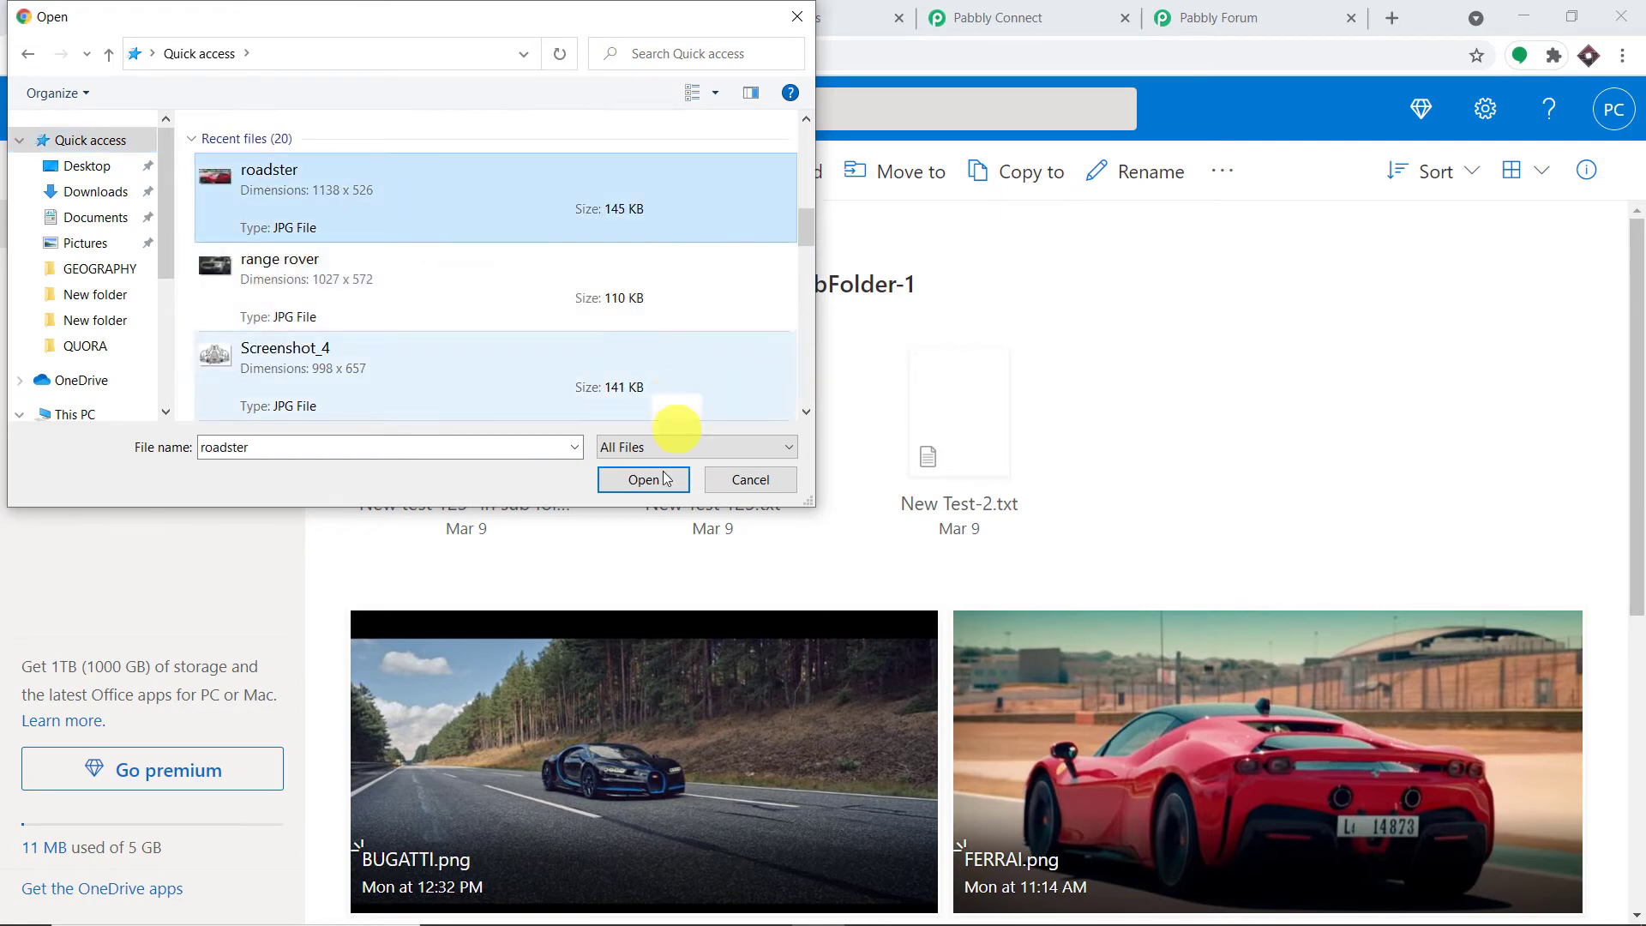
pyautogui.click(656, 478)
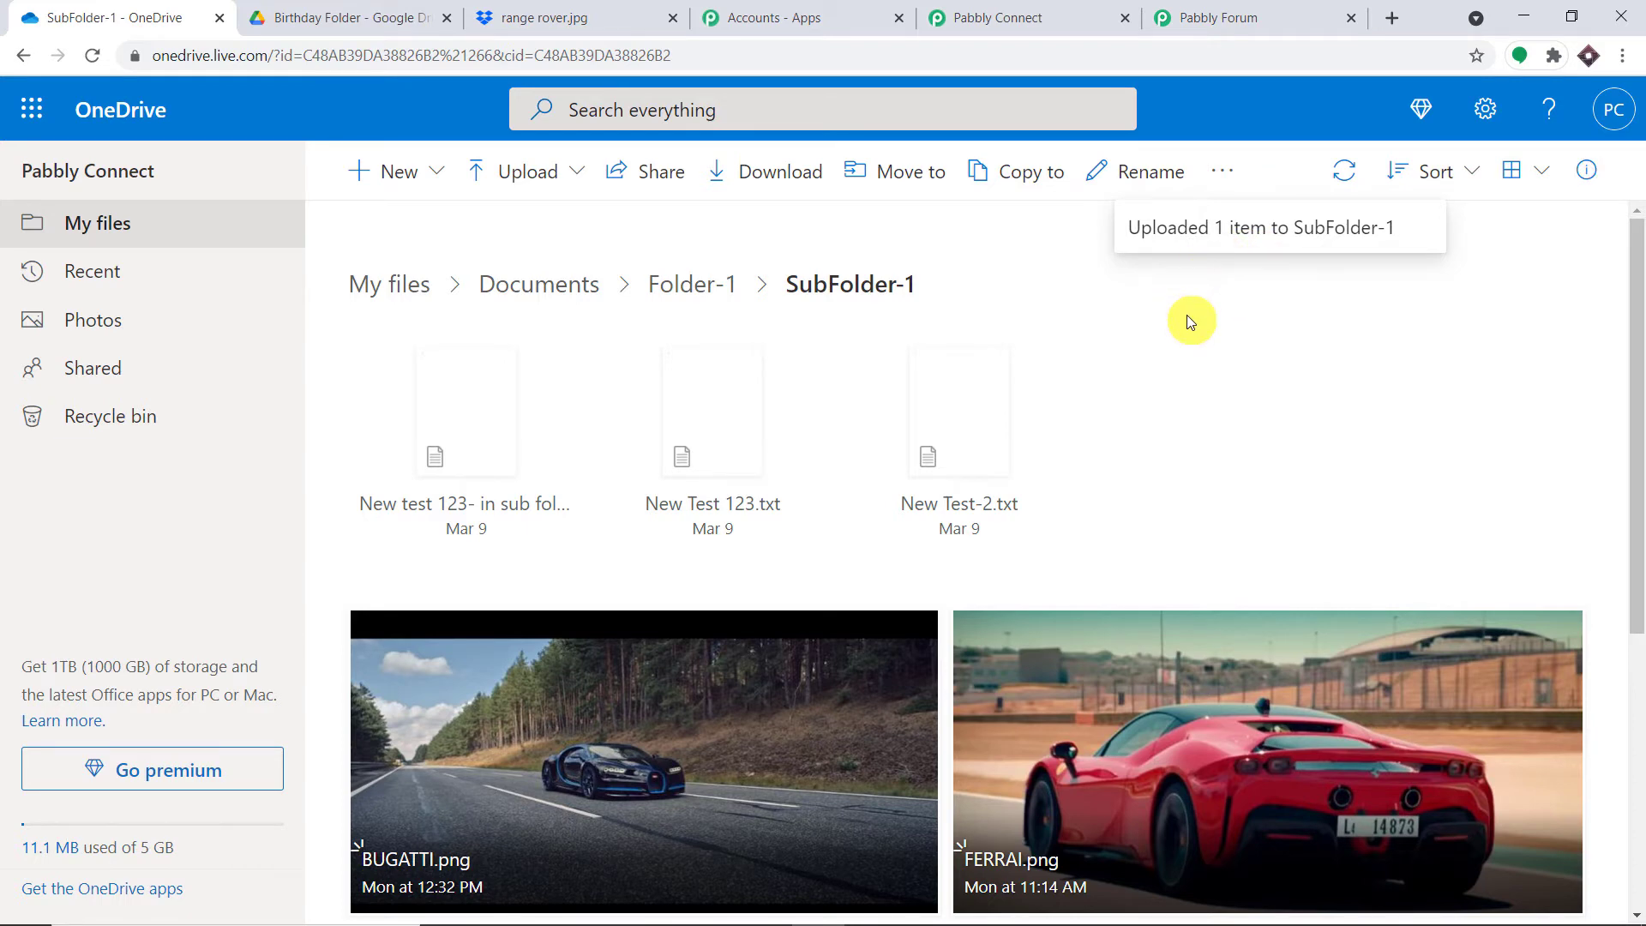
pyautogui.scroll(-5, 1190, 322)
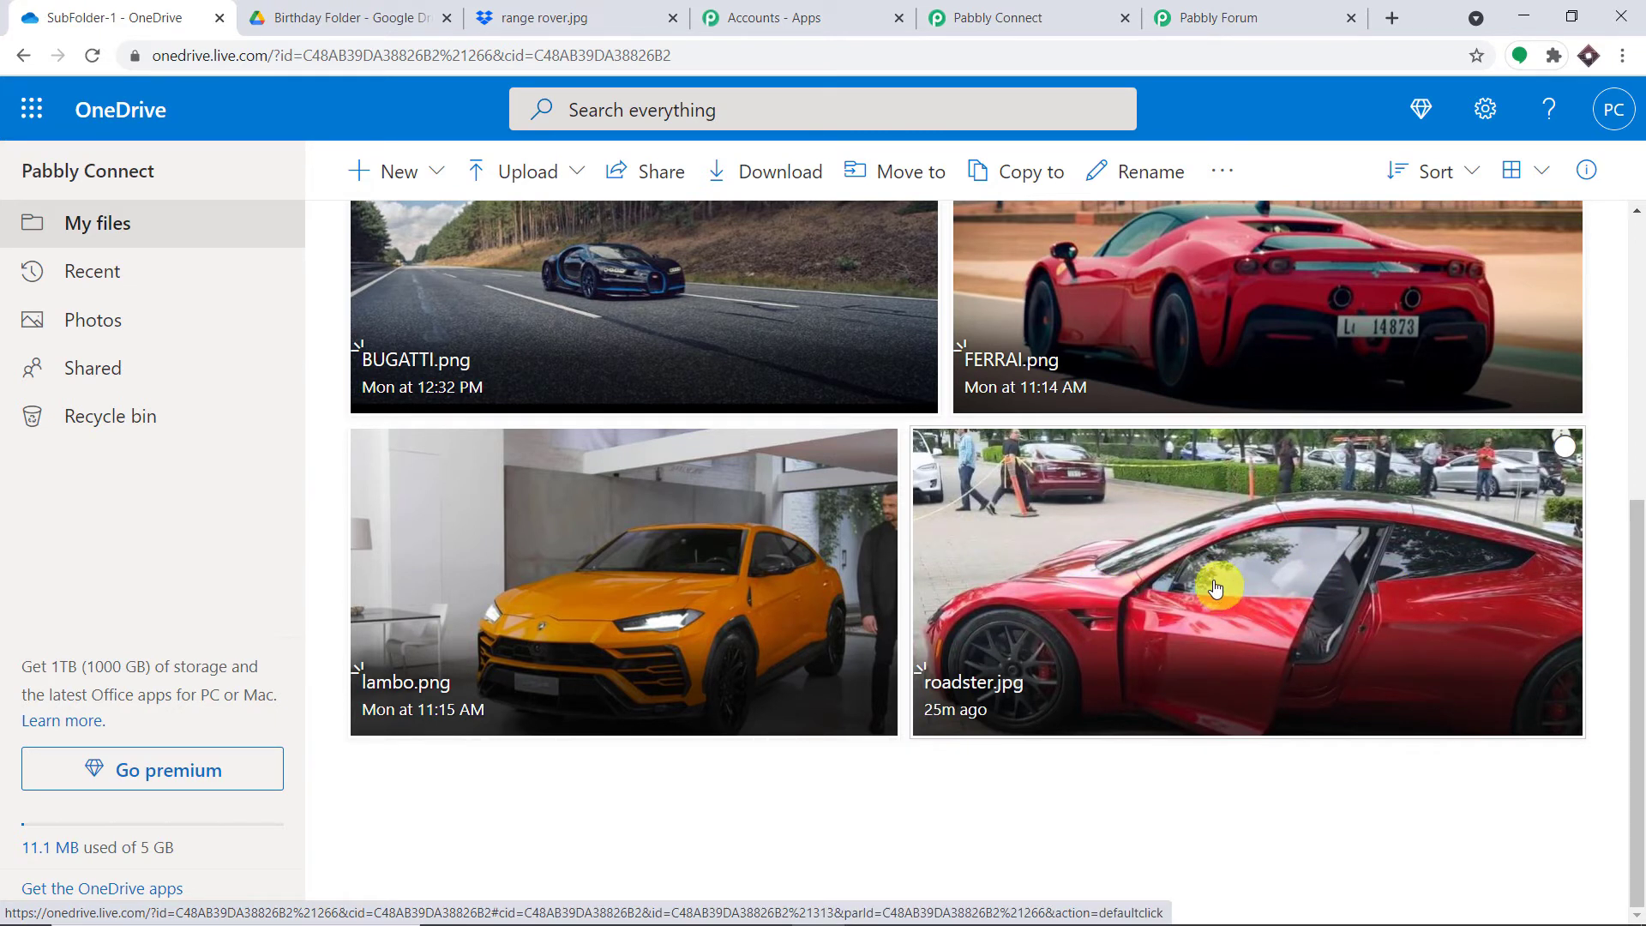
# - Return to the Pabbly Connect workflow, save the OneDrive trigger with a test request, and review the received response
pyautogui.click(1074, 18)
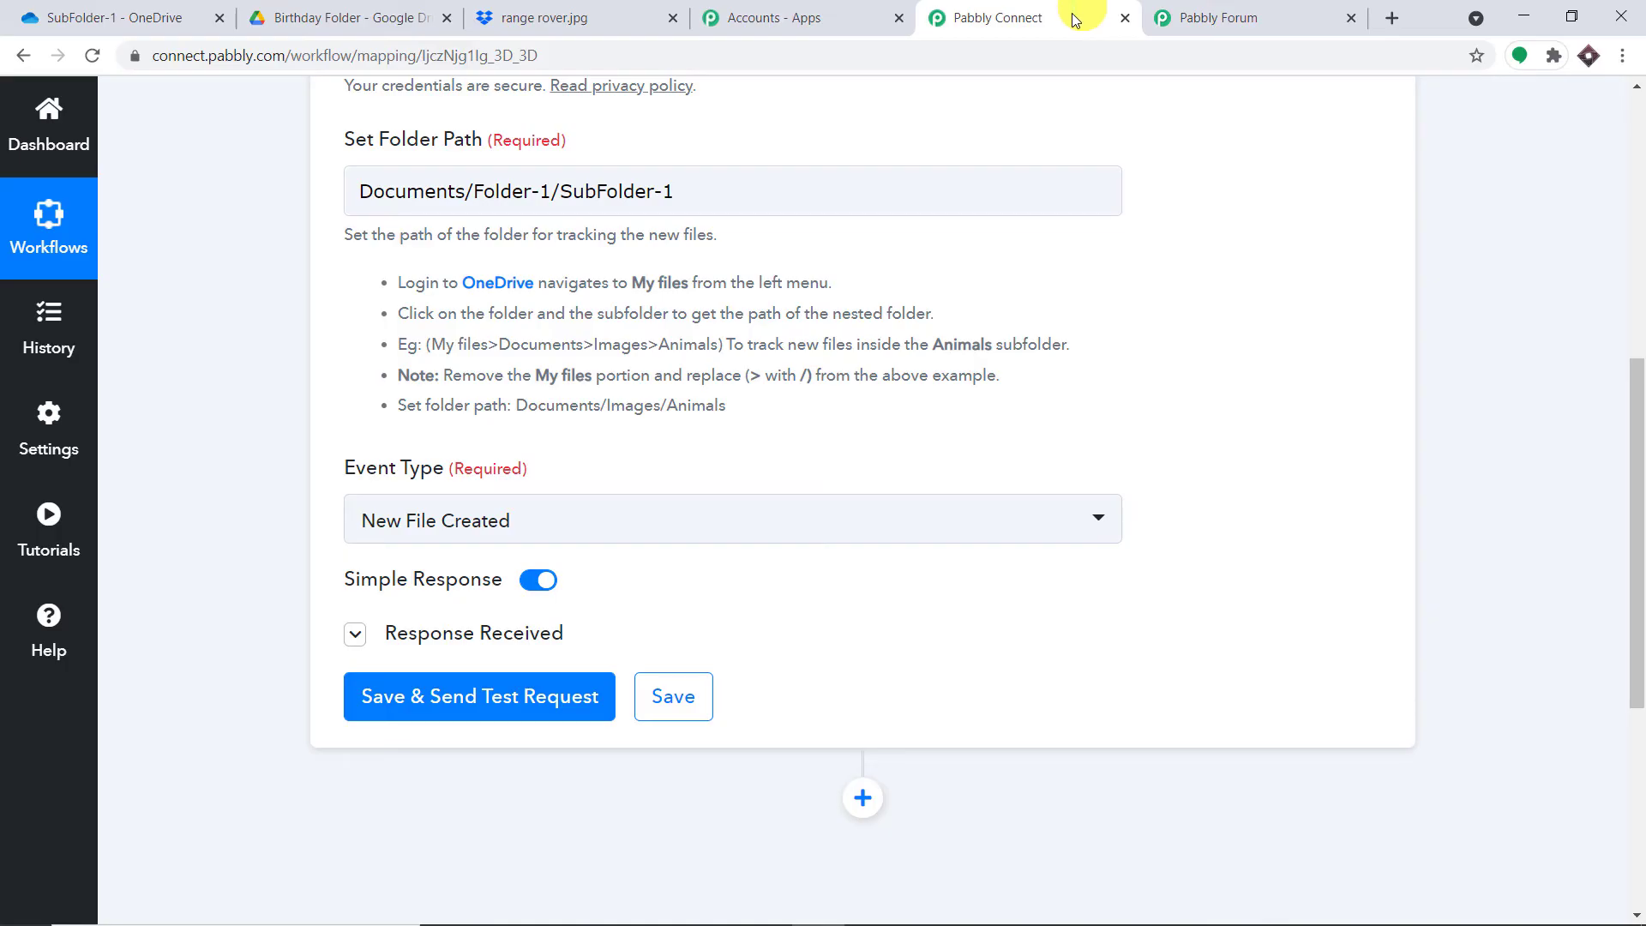
pyautogui.click(513, 701)
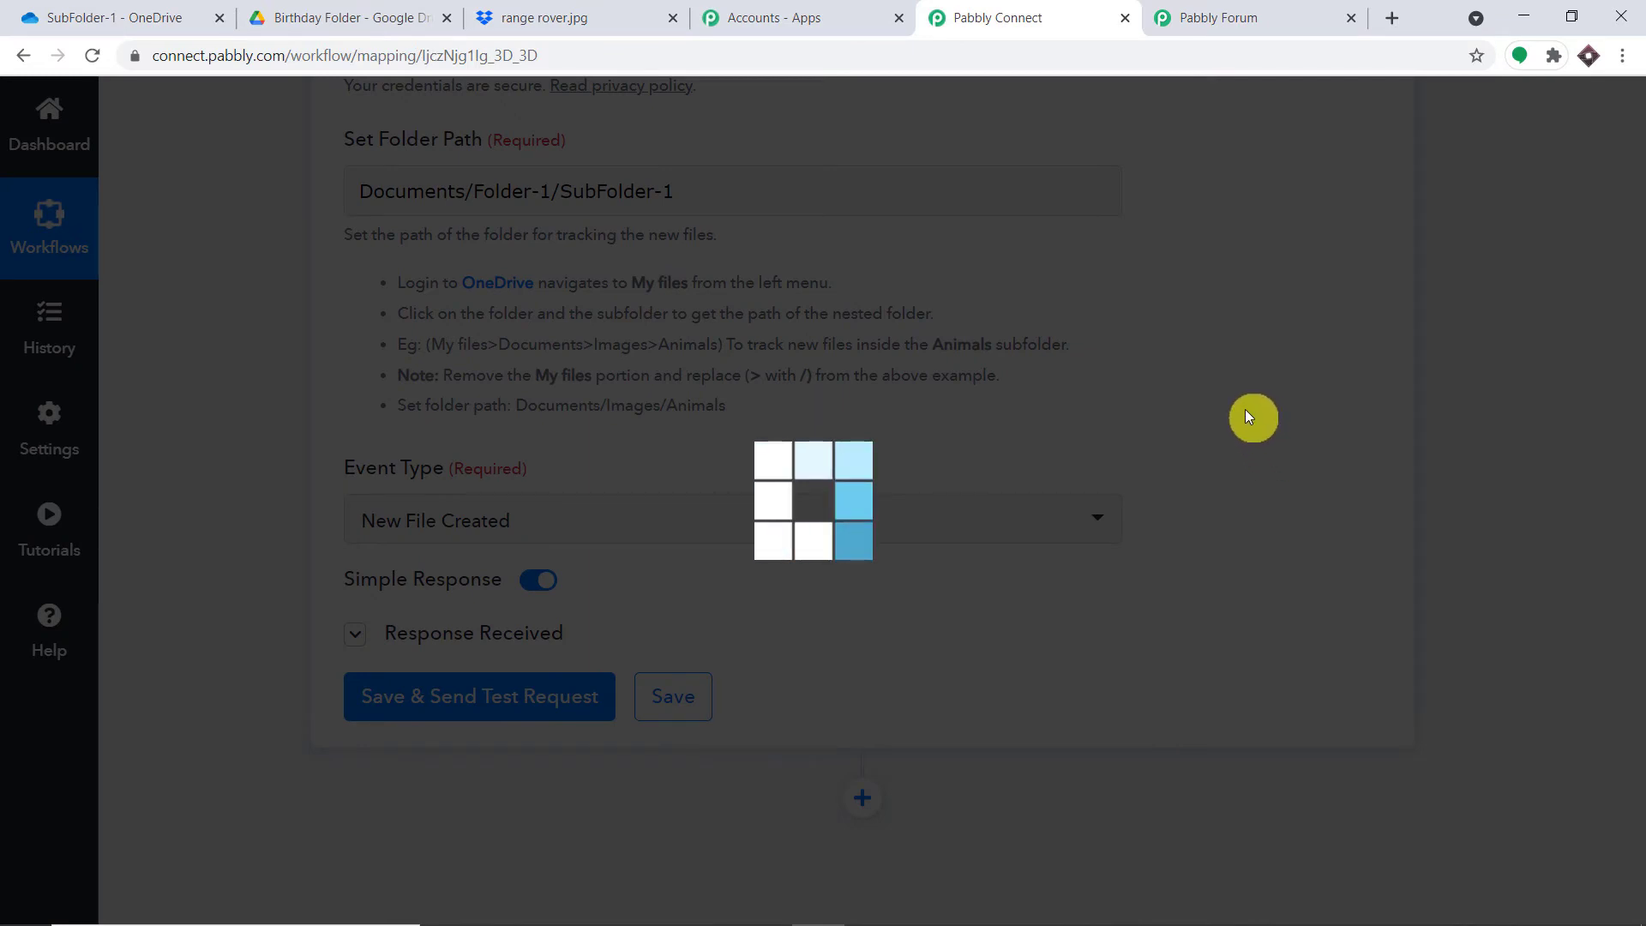
pyautogui.scroll(-5, 1308, 468)
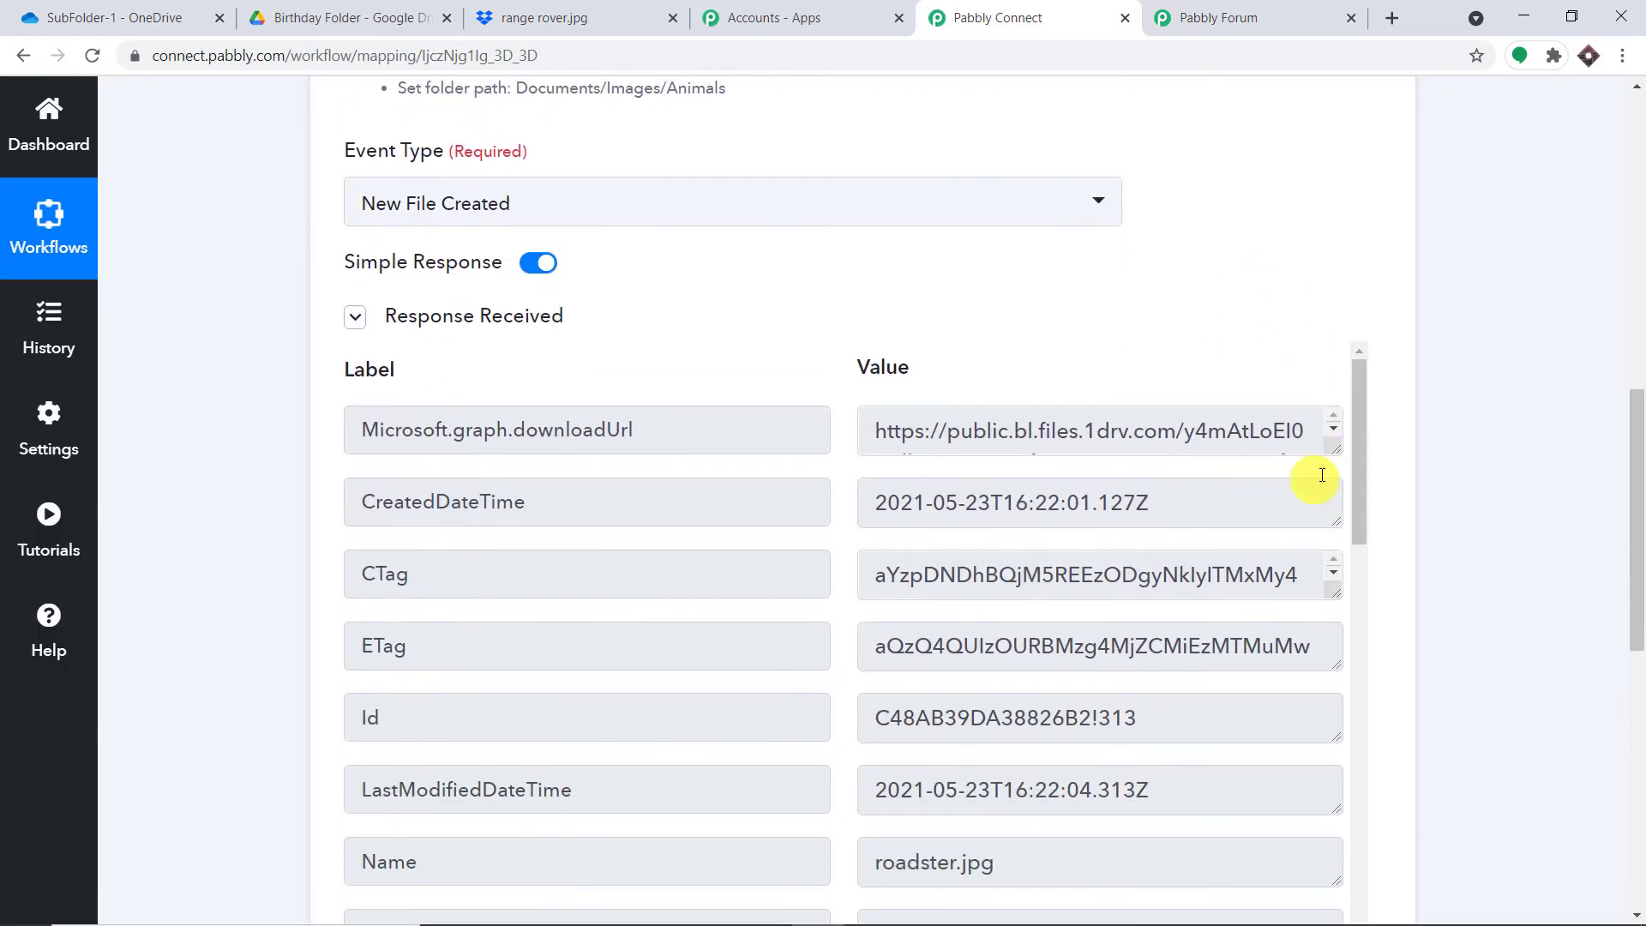
pyautogui.moveTo(1635, 472); pyautogui.dragTo(1640, 559)
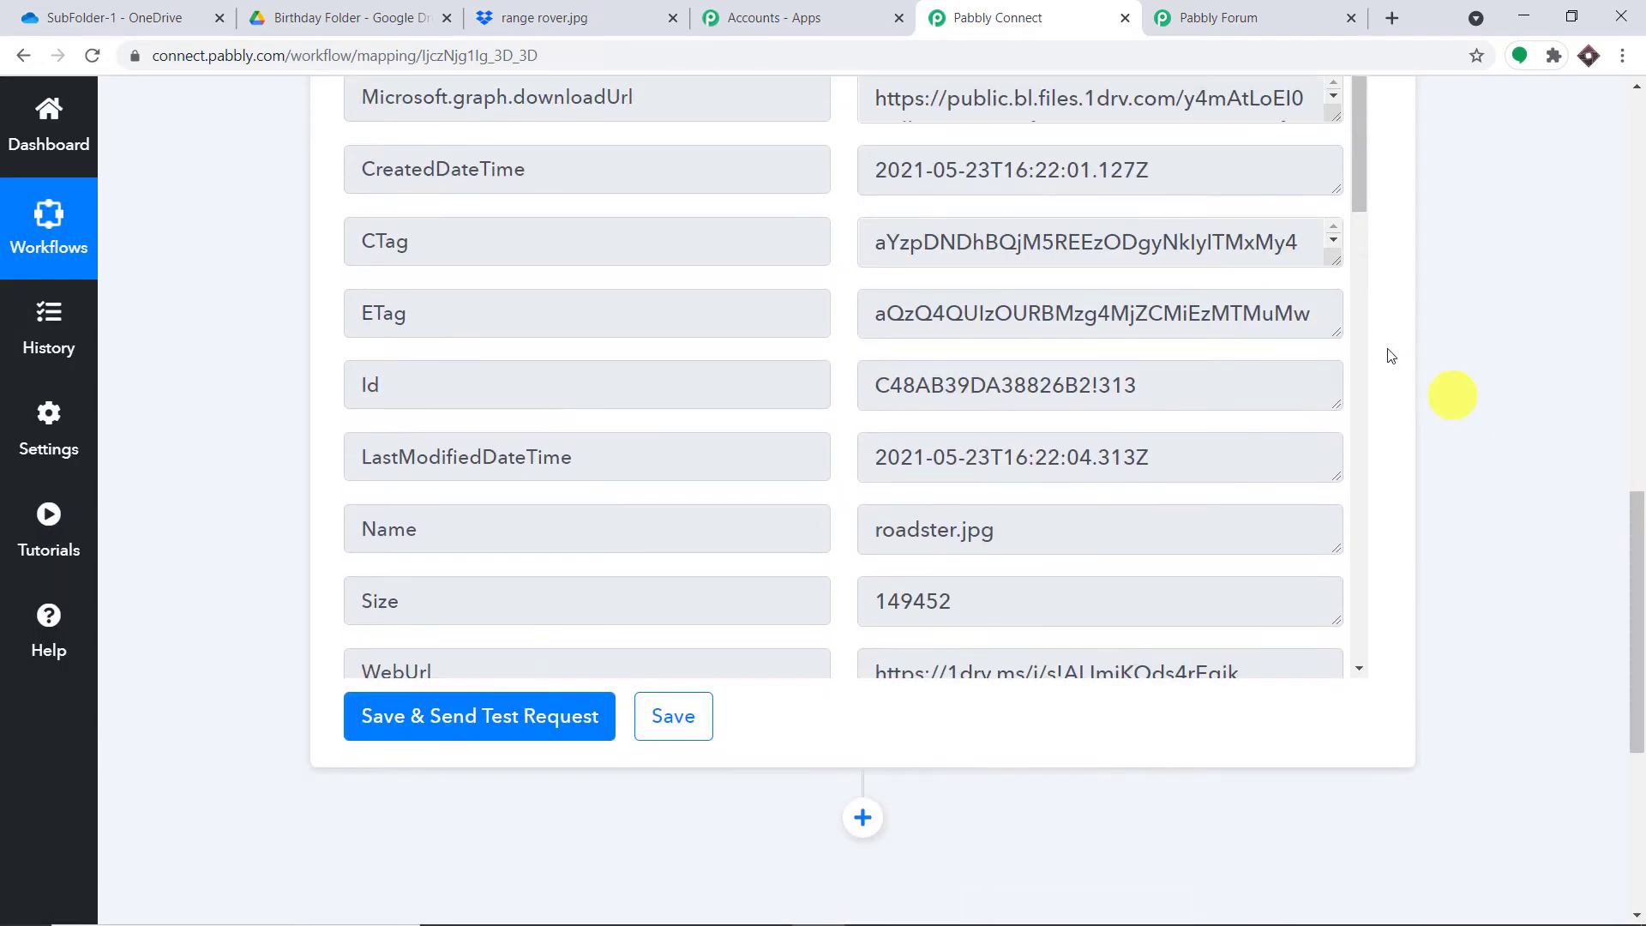
# - Enlarge the Microsoft.graph.downloadUrl value in the OneDrive trigger's response and copy the whole URL
pyautogui.scroll(-1, 1224, 279)
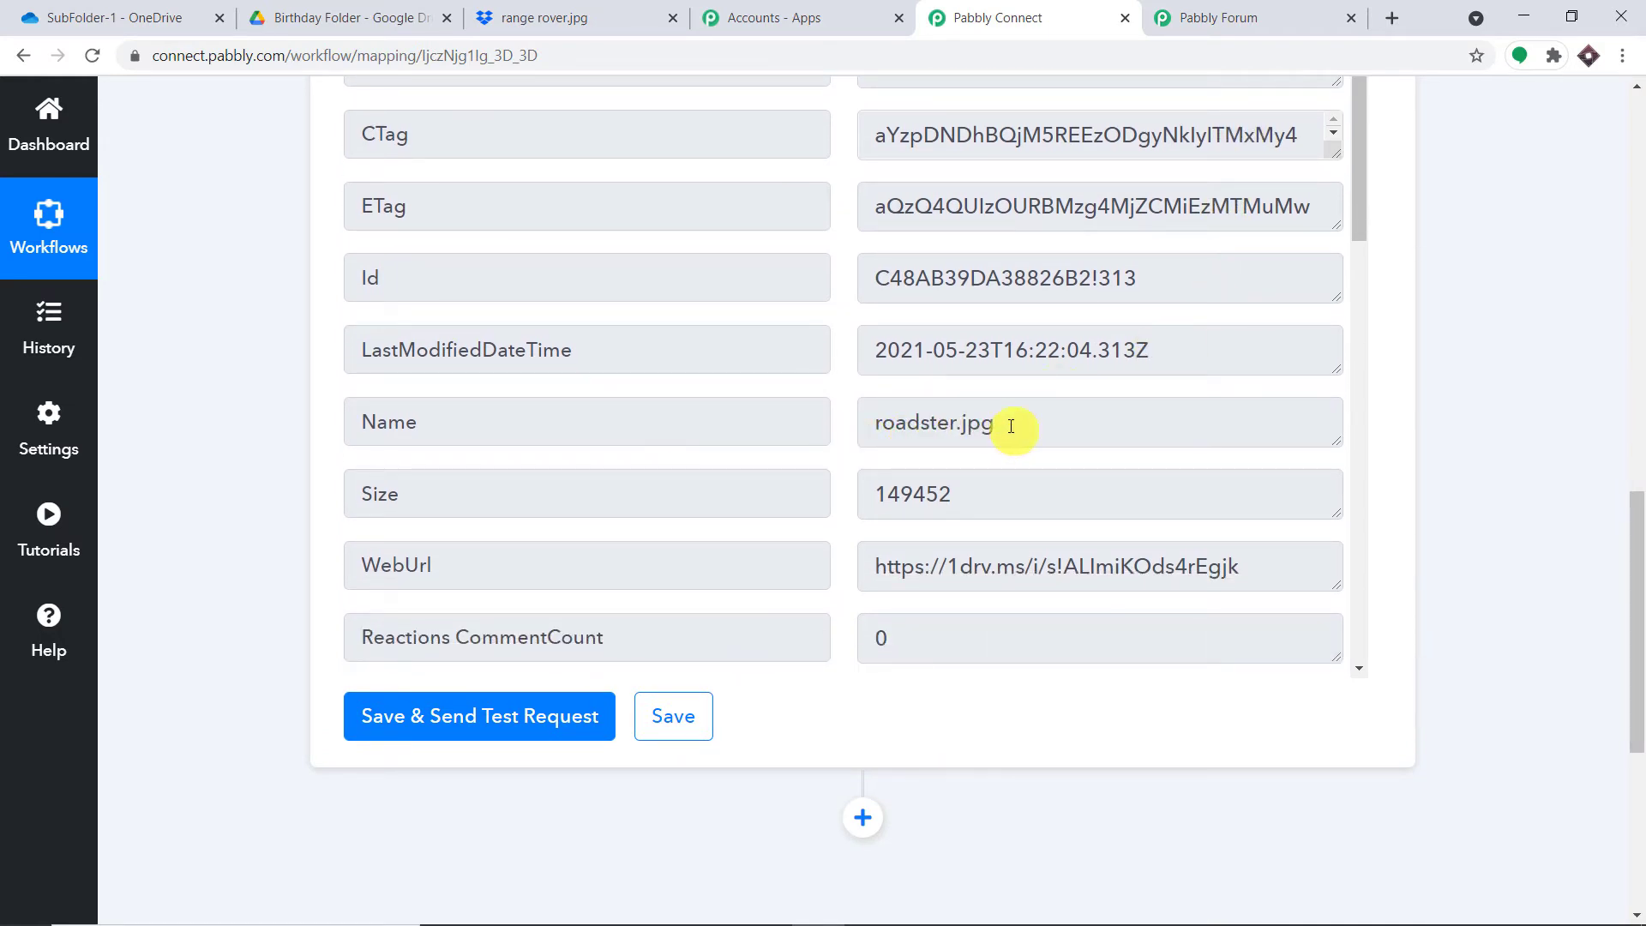
pyautogui.scroll(1, 1012, 425)
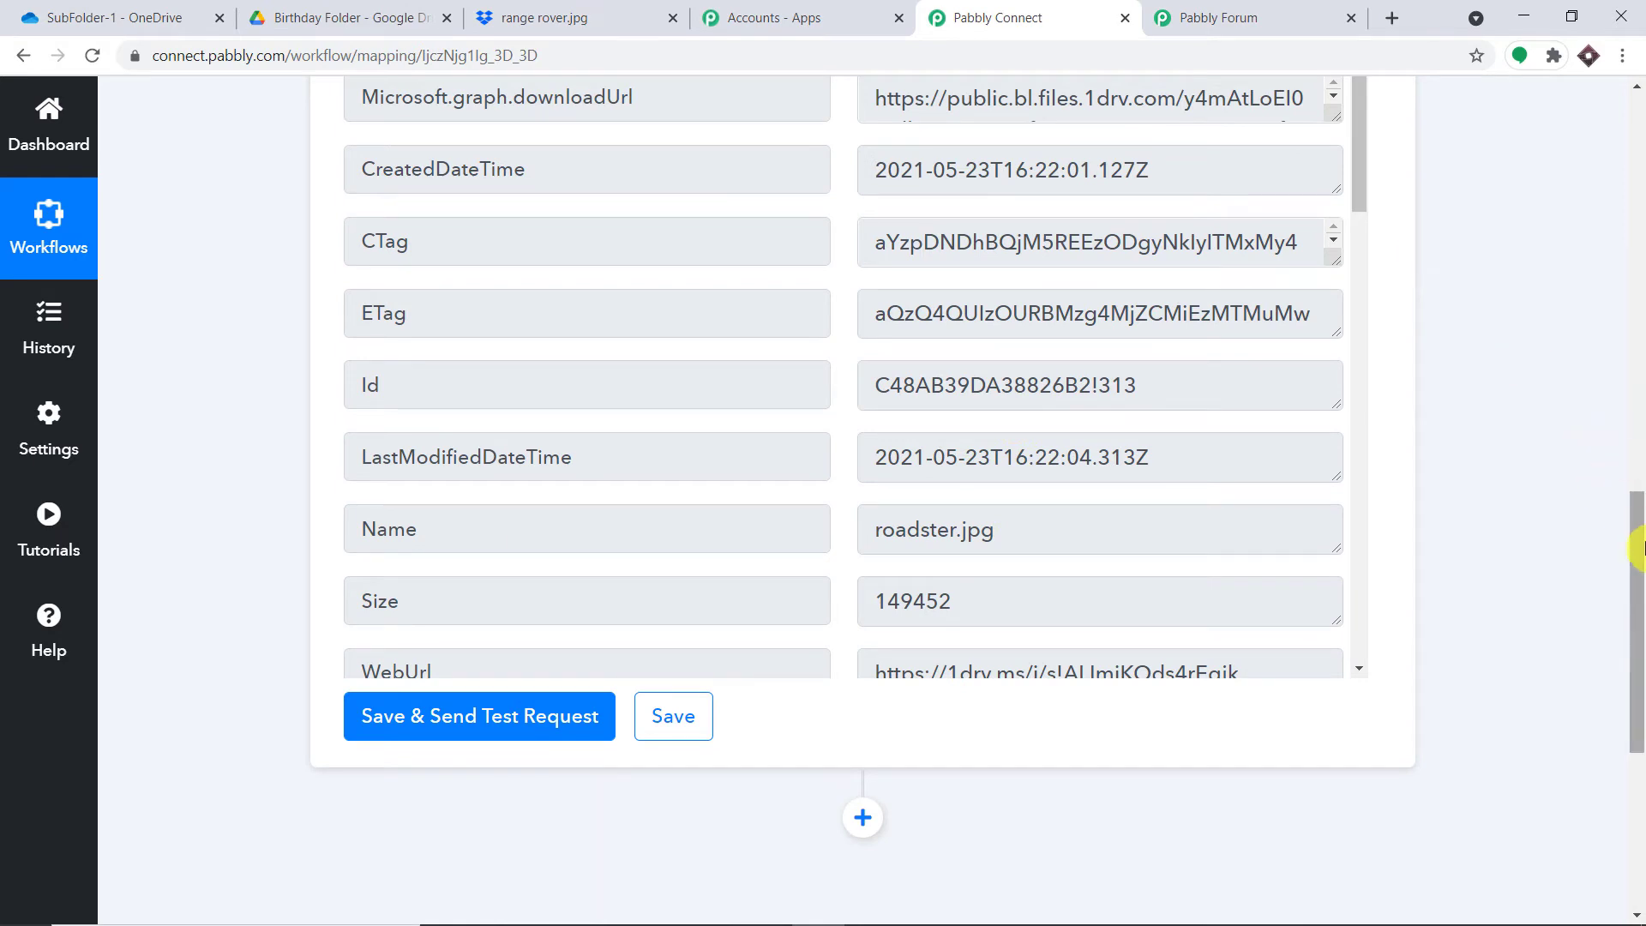
pyautogui.moveTo(1635, 551); pyautogui.dragTo(1620, 461)
pyautogui.moveTo(1335, 400); pyautogui.dragTo(1380, 757)
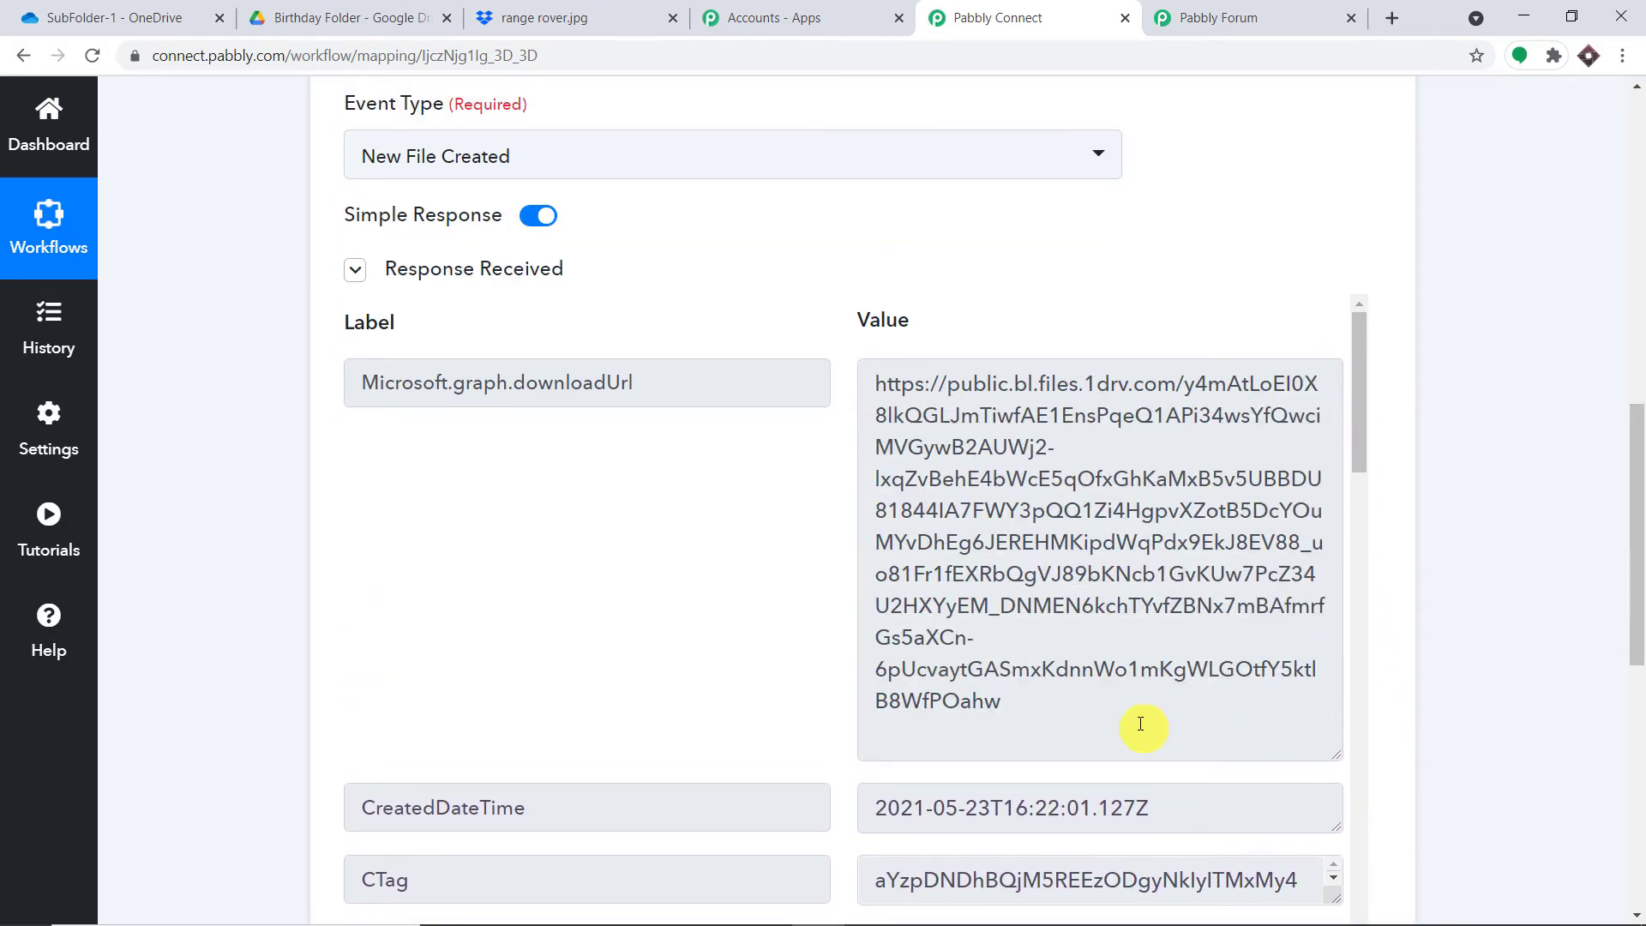
pyautogui.moveTo(1147, 724); pyautogui.dragTo(827, 434)
pyautogui.hotkey('ctrl', 'c')
pyautogui.rightClick(972, 417)
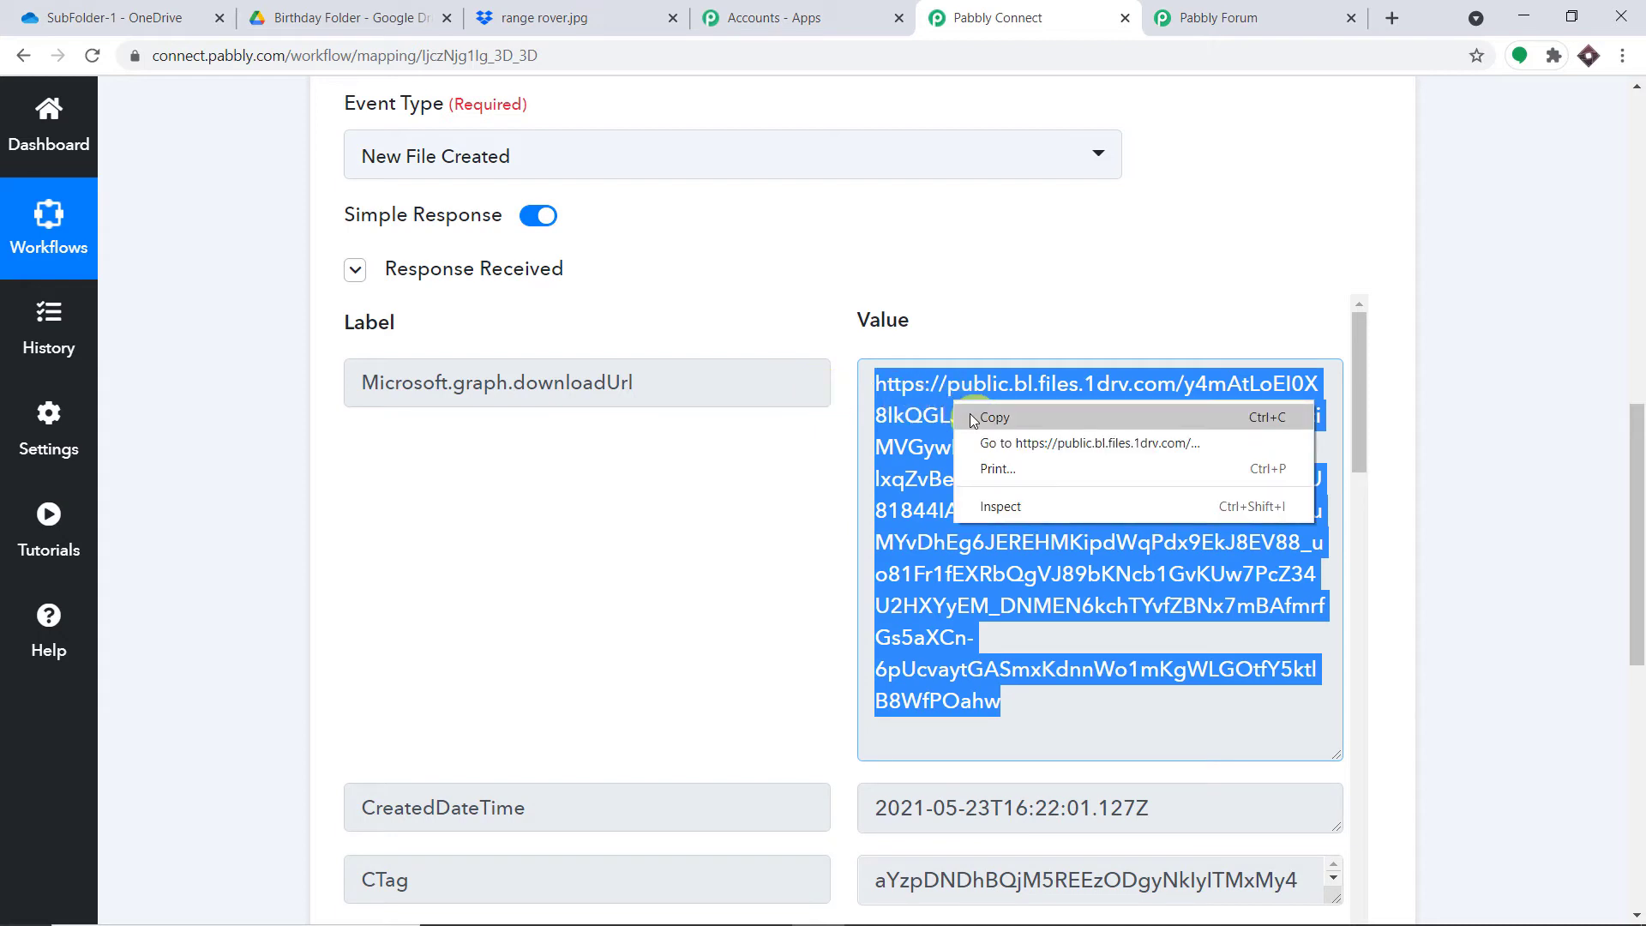
pyautogui.click(970, 416)
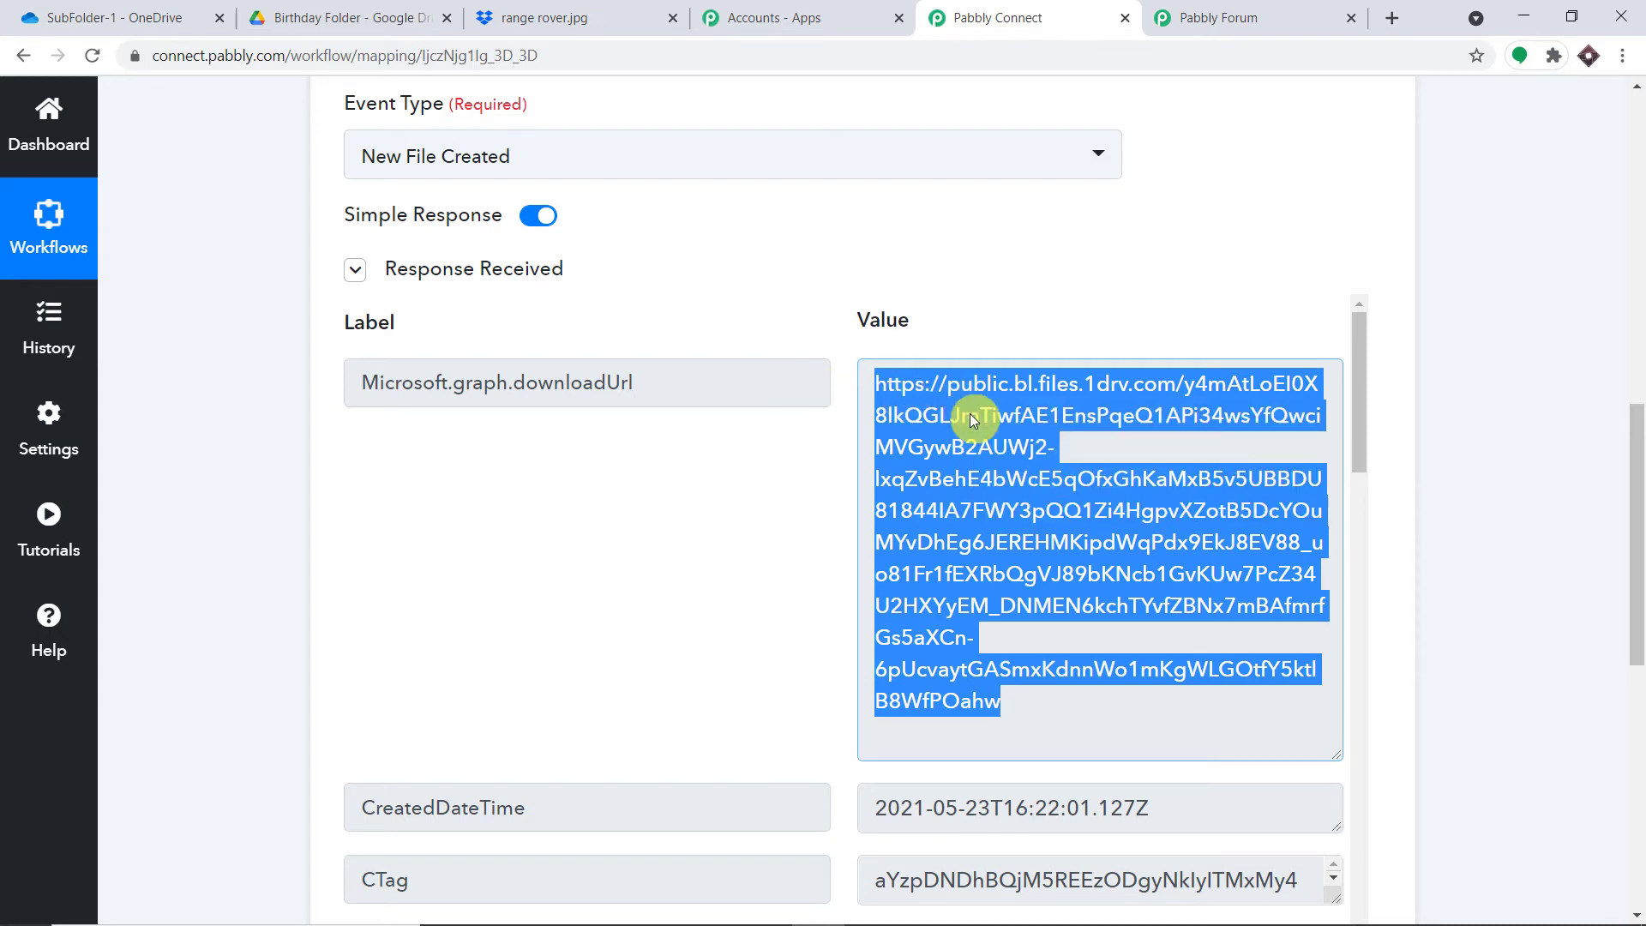
# - Load the copied download URL in a new browser tab, open the downloaded roadster.jpg to check it, and close the image
pyautogui.click(1391, 19)
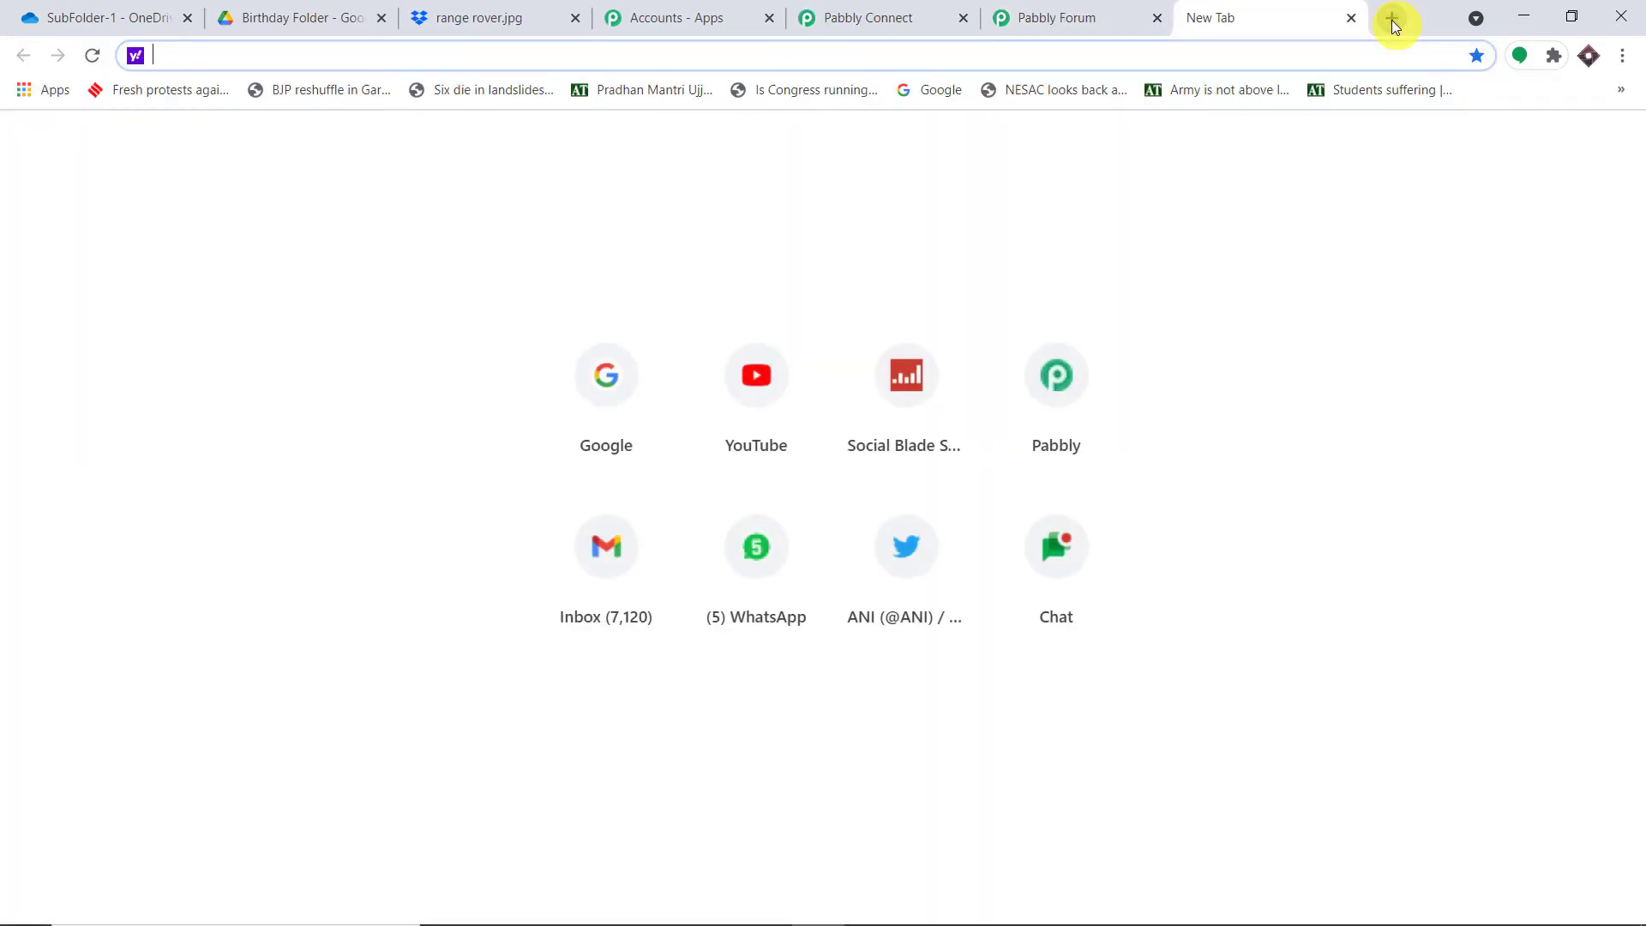
pyautogui.hotkey('ctrl', 'v')
pyautogui.press('Return')
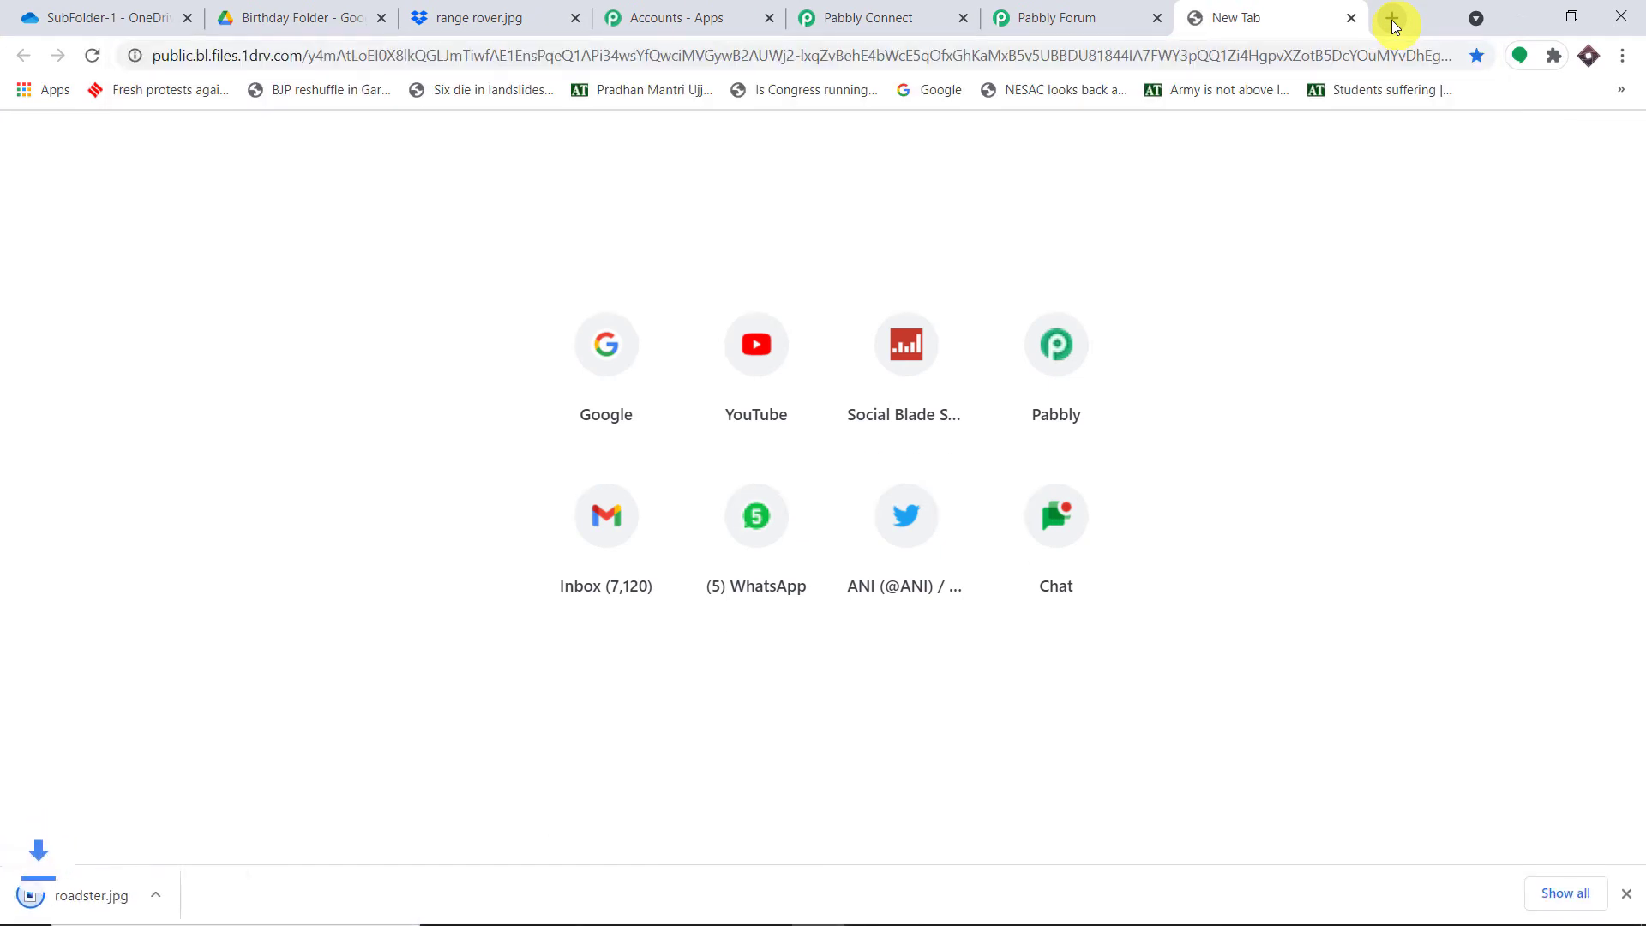
pyautogui.click(162, 895)
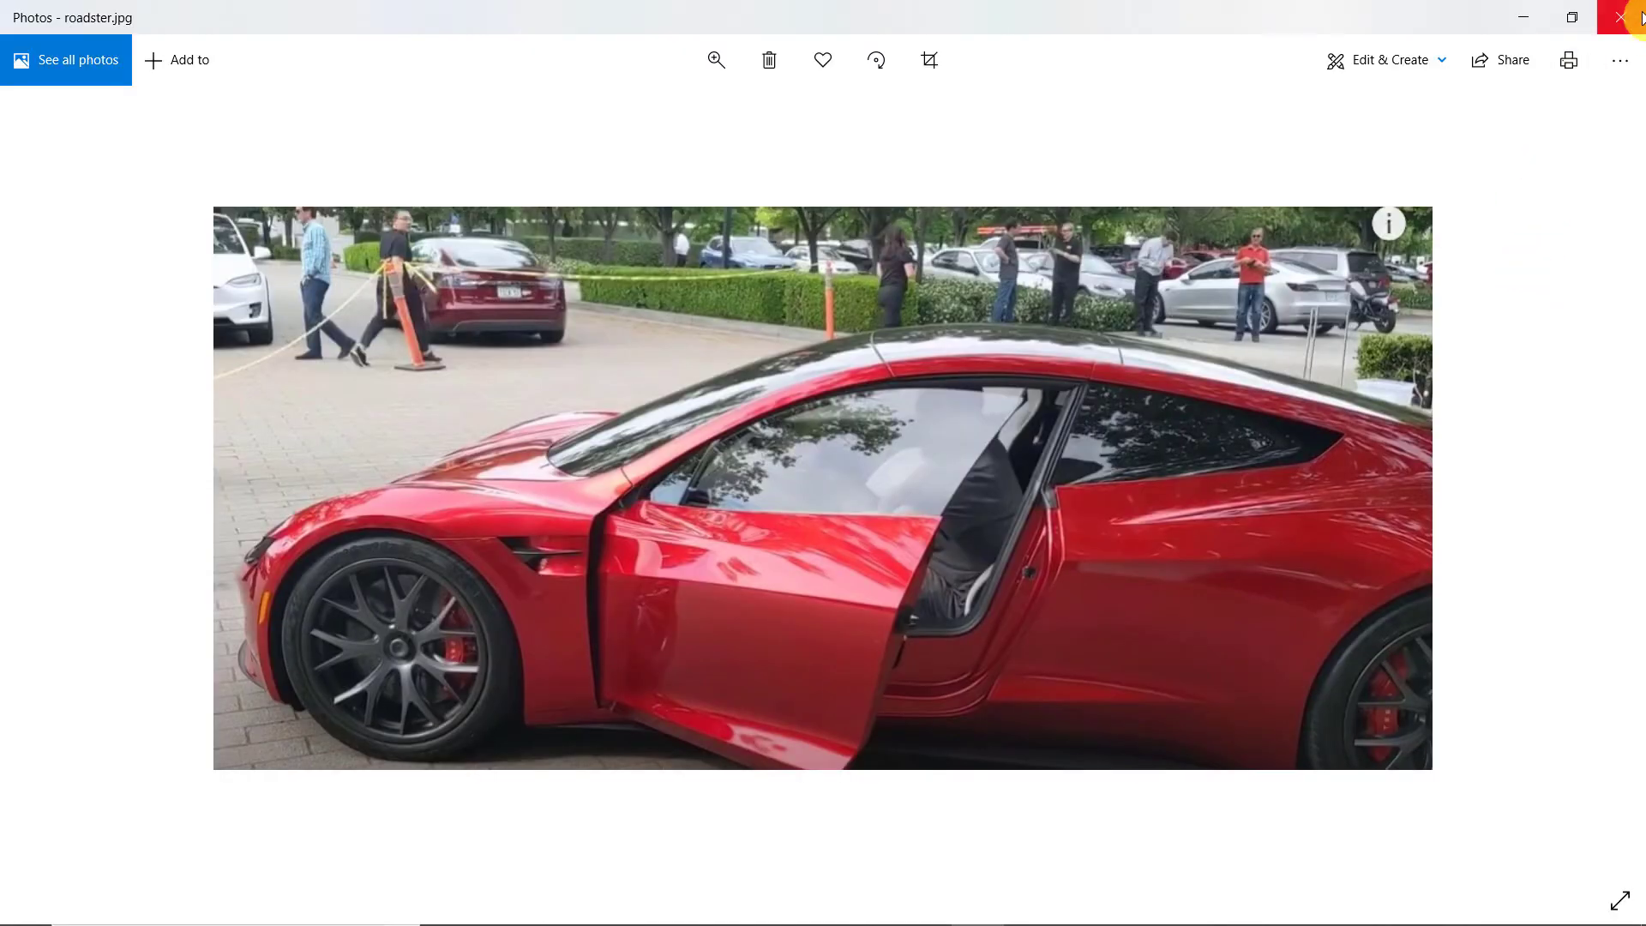
pyautogui.click(1633, 17)
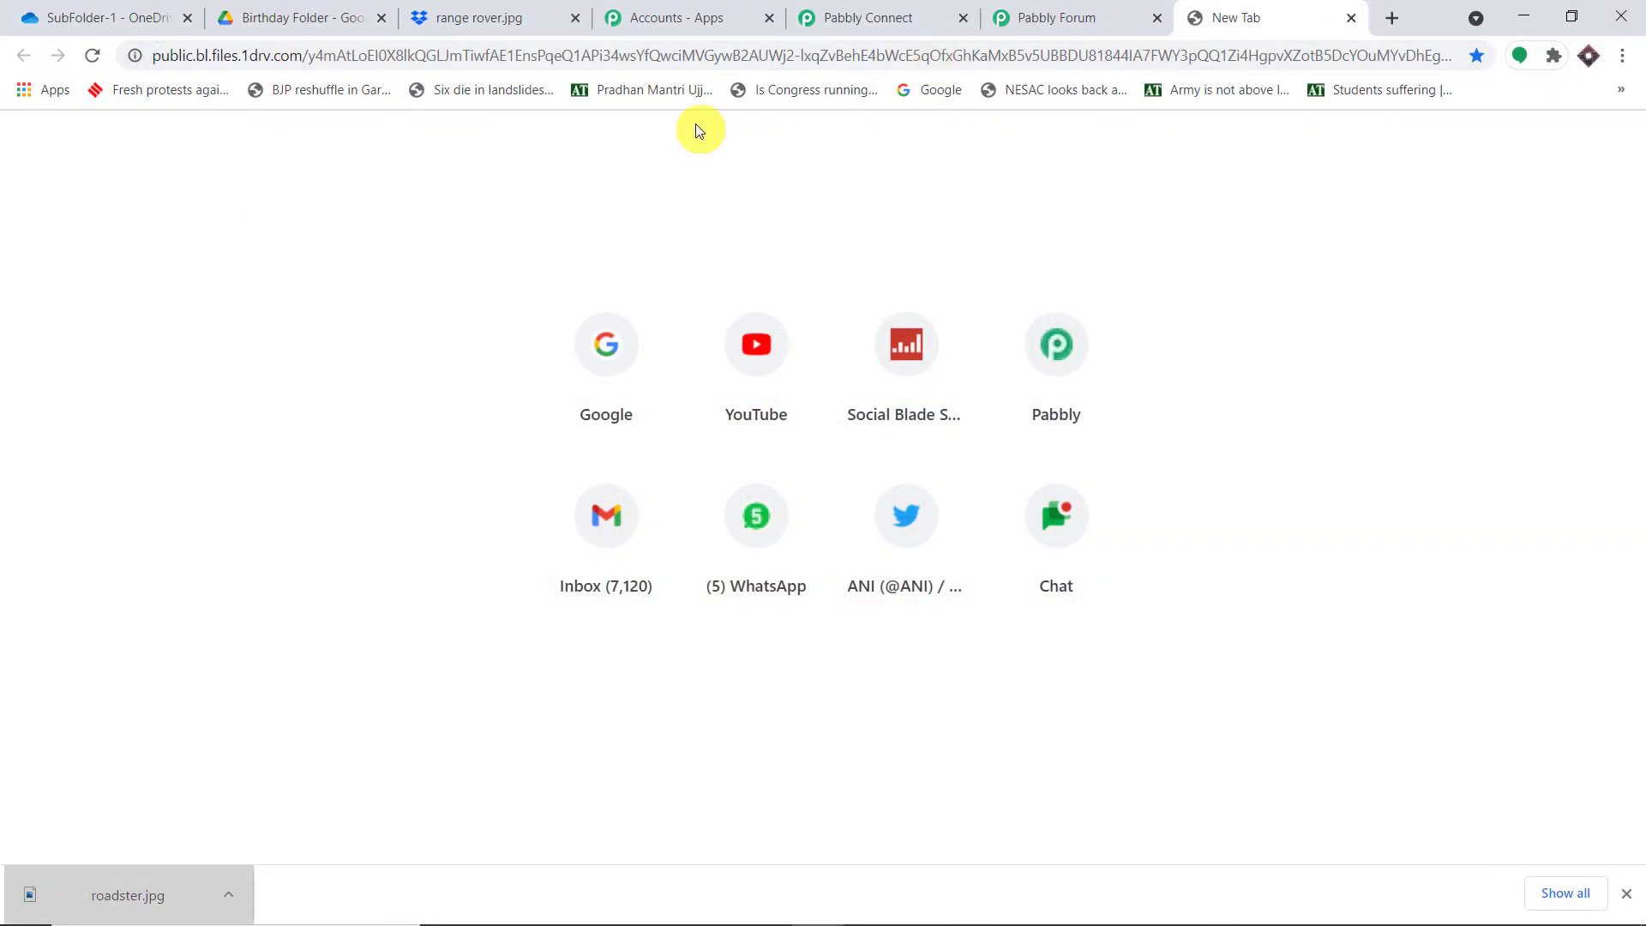
# - Return to the Pabbly Connect workflow and add an action step after the trigger using Dropbox with the Upload File event
pyautogui.click(870, 14)
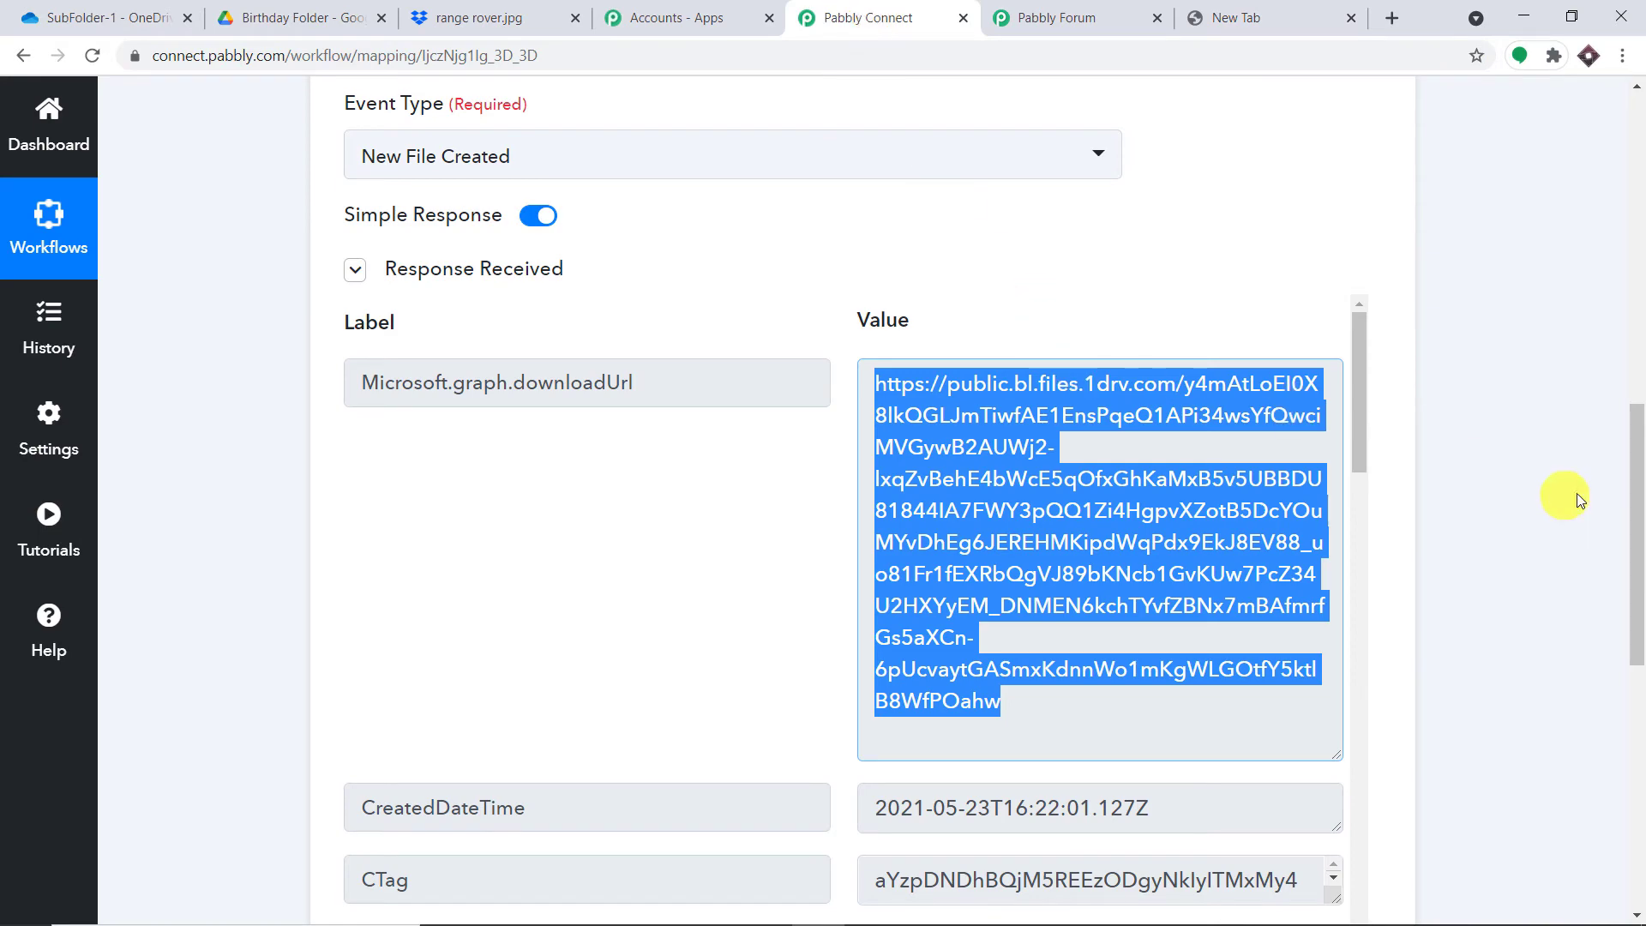
pyautogui.moveTo(1638, 515); pyautogui.dragTo(1635, 735)
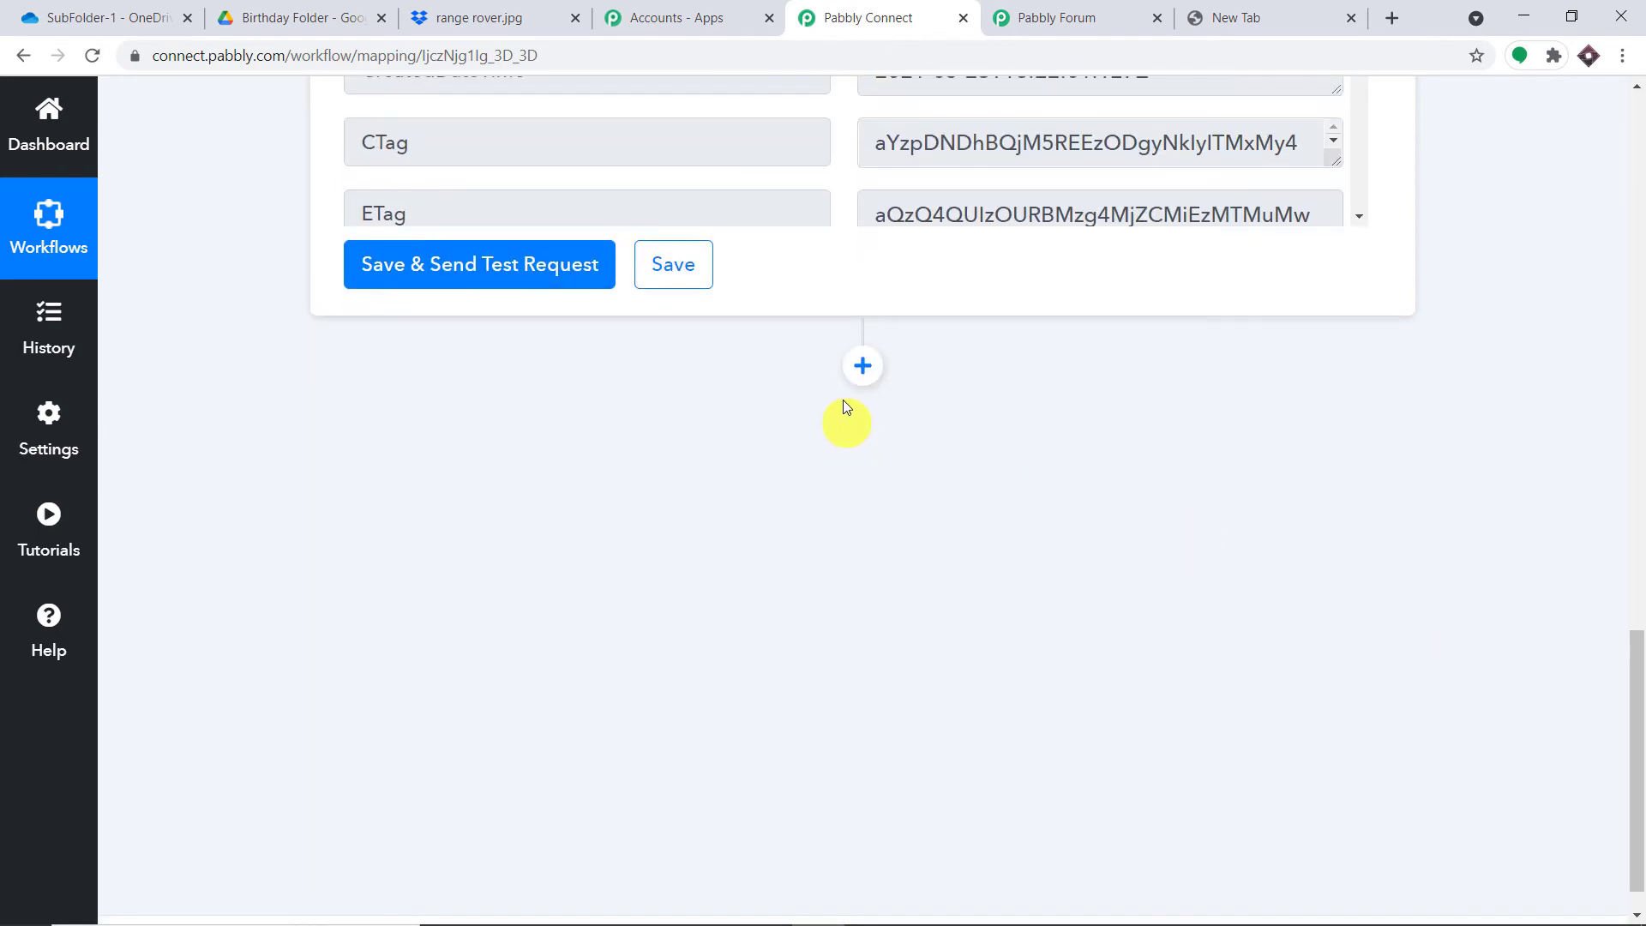
pyautogui.click(856, 376)
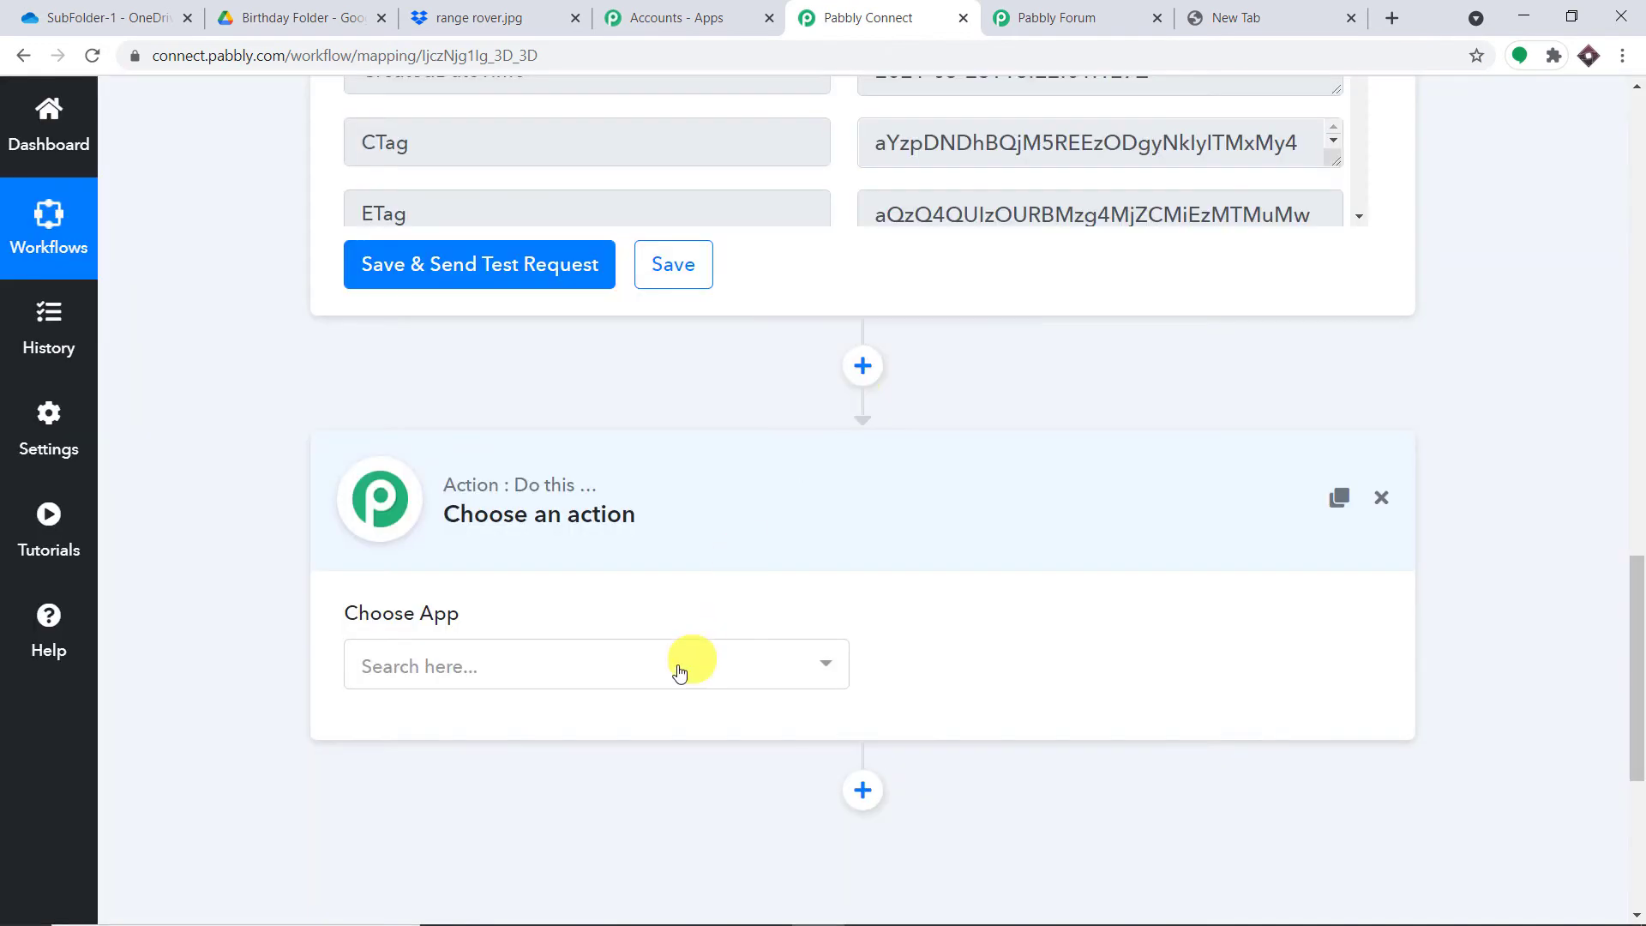
pyautogui.click(675, 668)
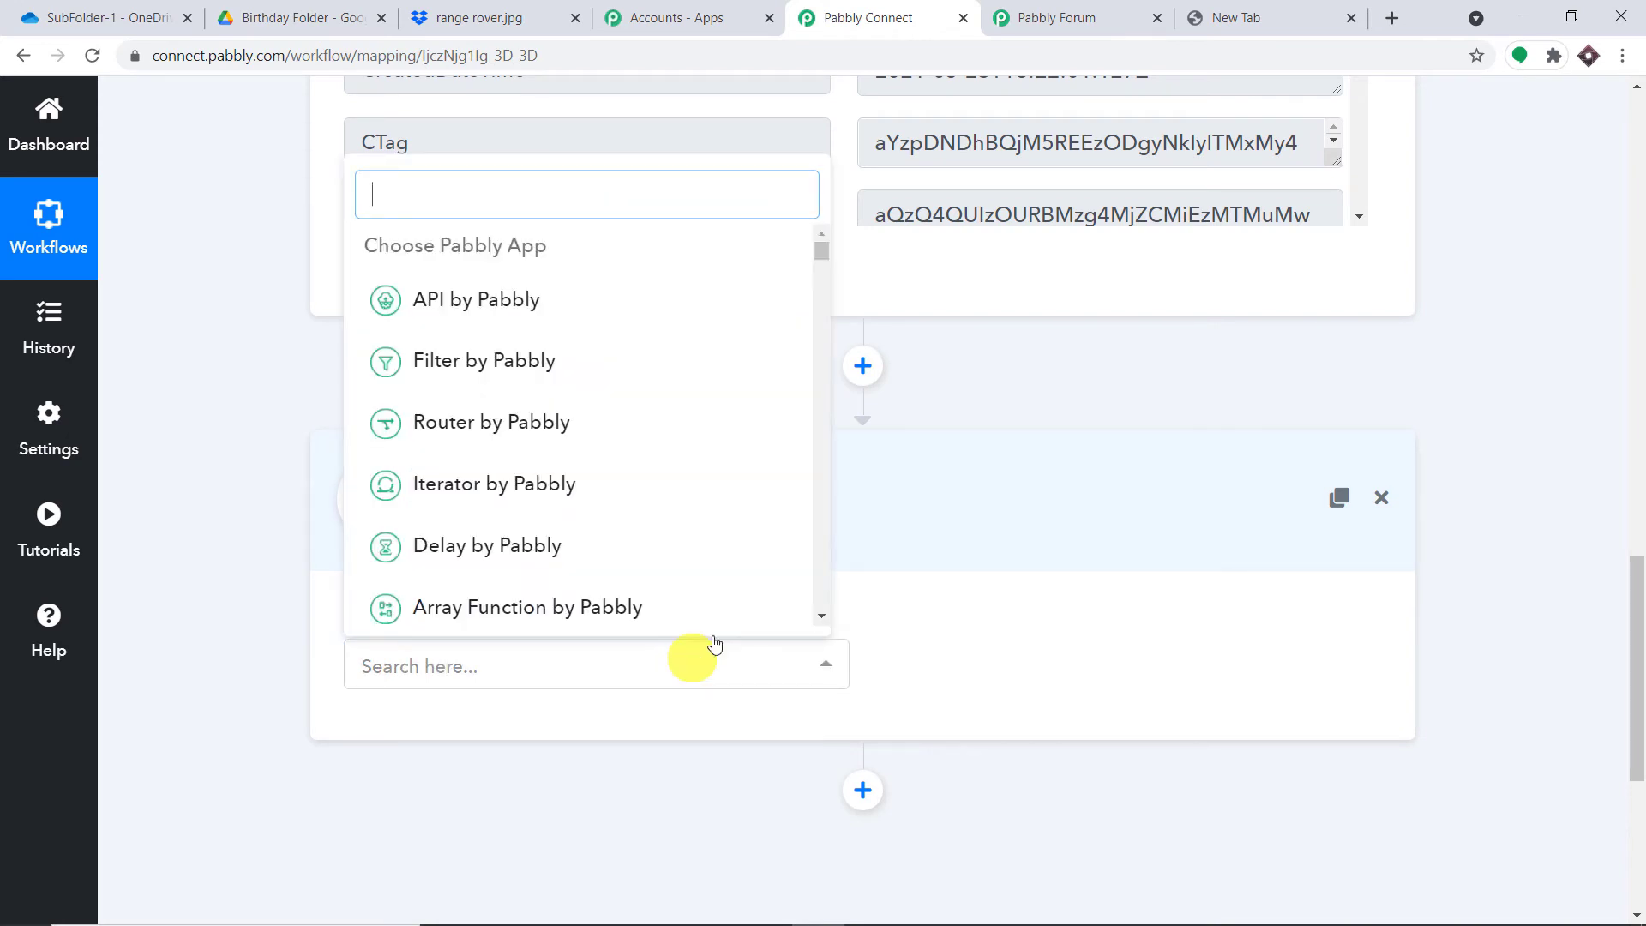
pyautogui.click(1129, 380)
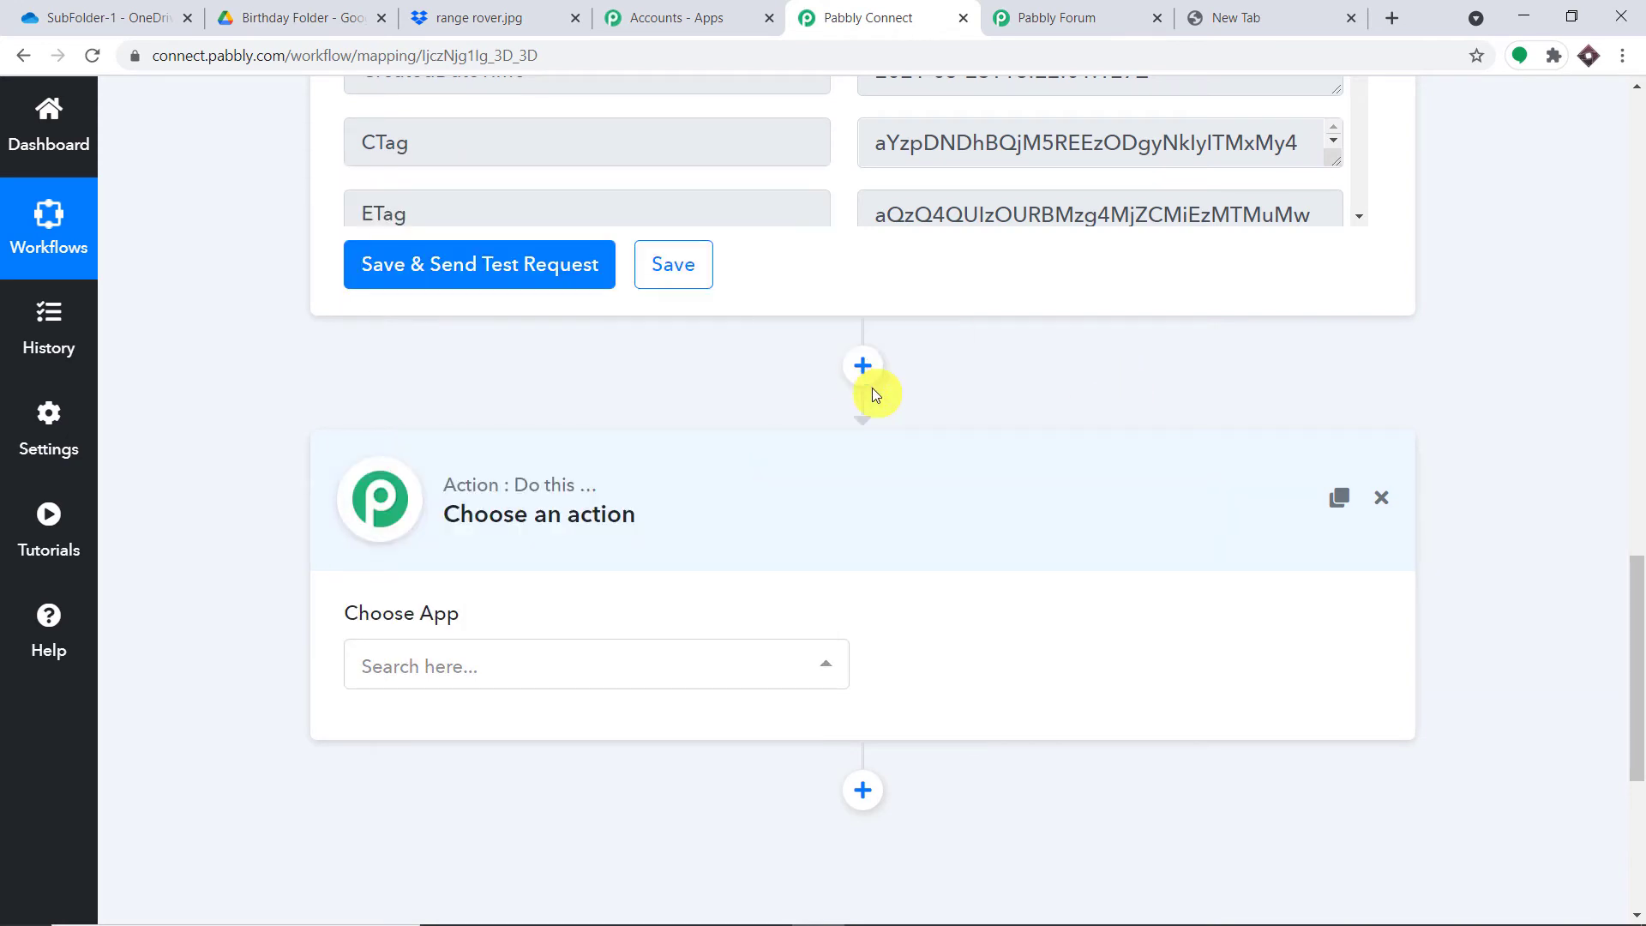
pyautogui.scroll(-2, 820, 475)
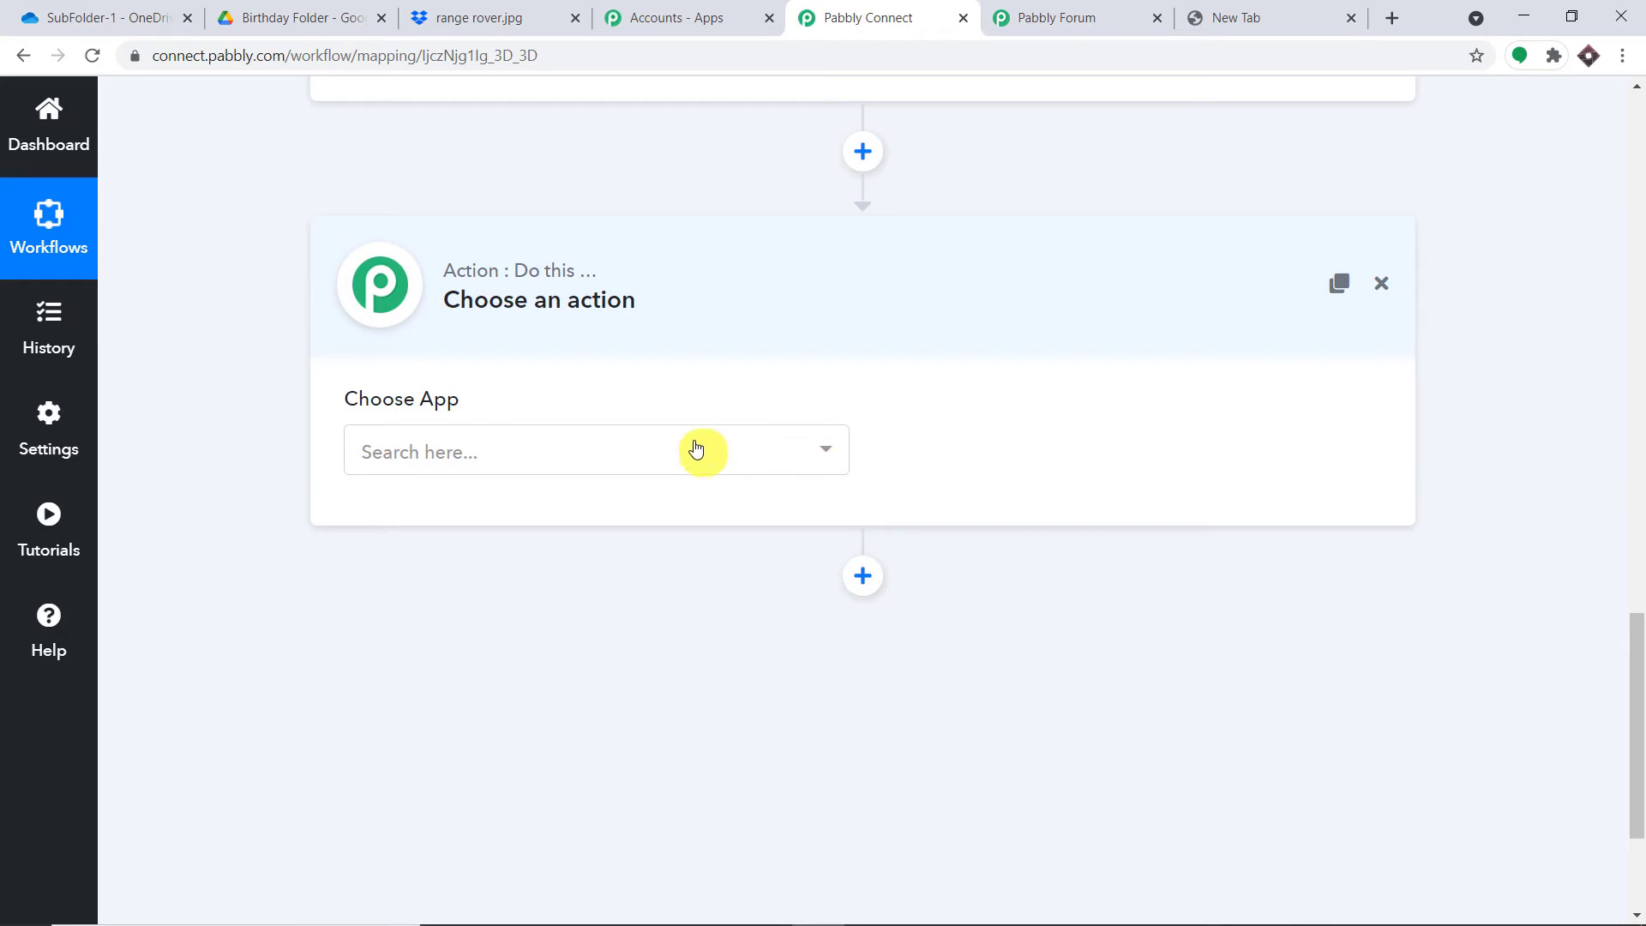
pyautogui.click(696, 447)
pyautogui.write('drop')
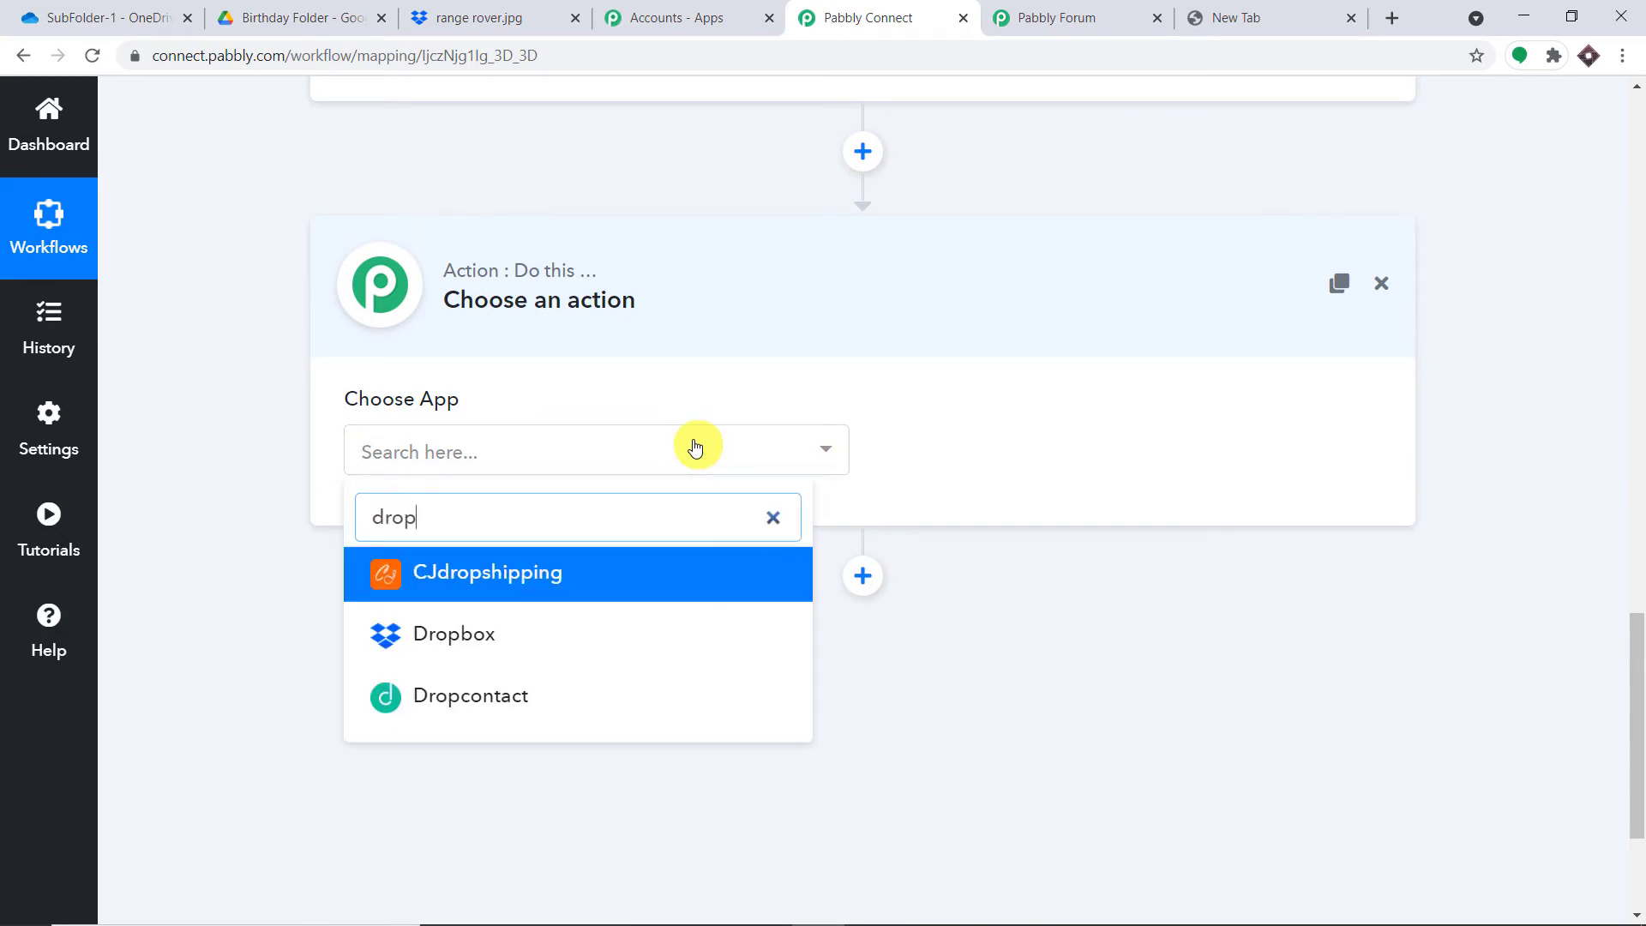
pyautogui.click(532, 651)
pyautogui.click(970, 465)
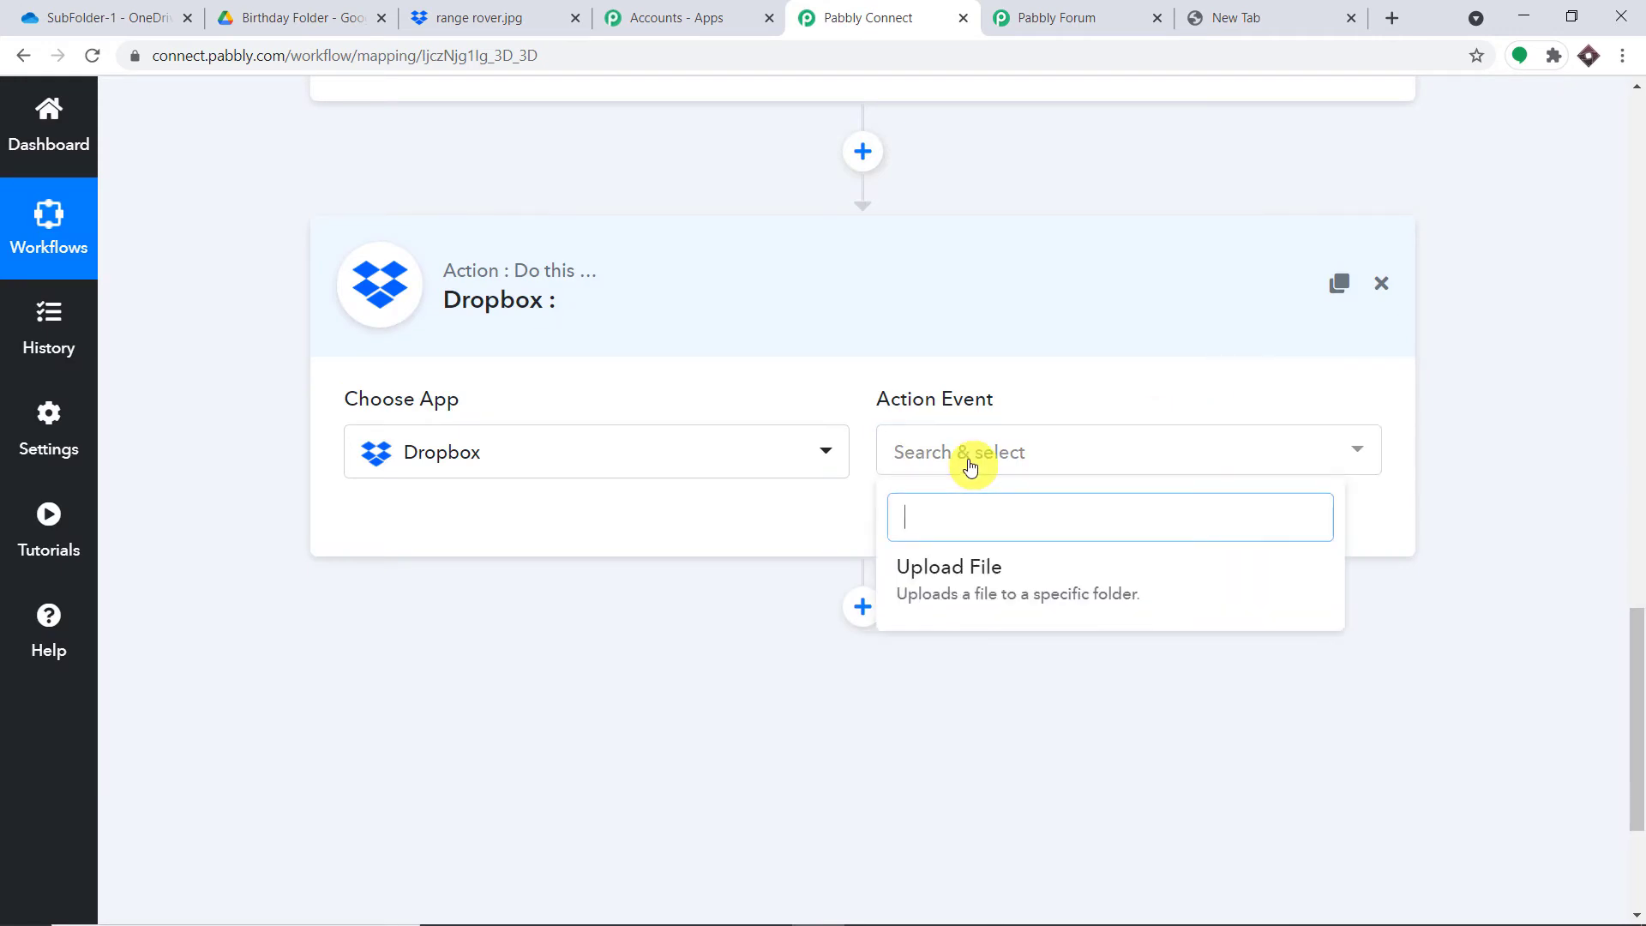
pyautogui.click(993, 583)
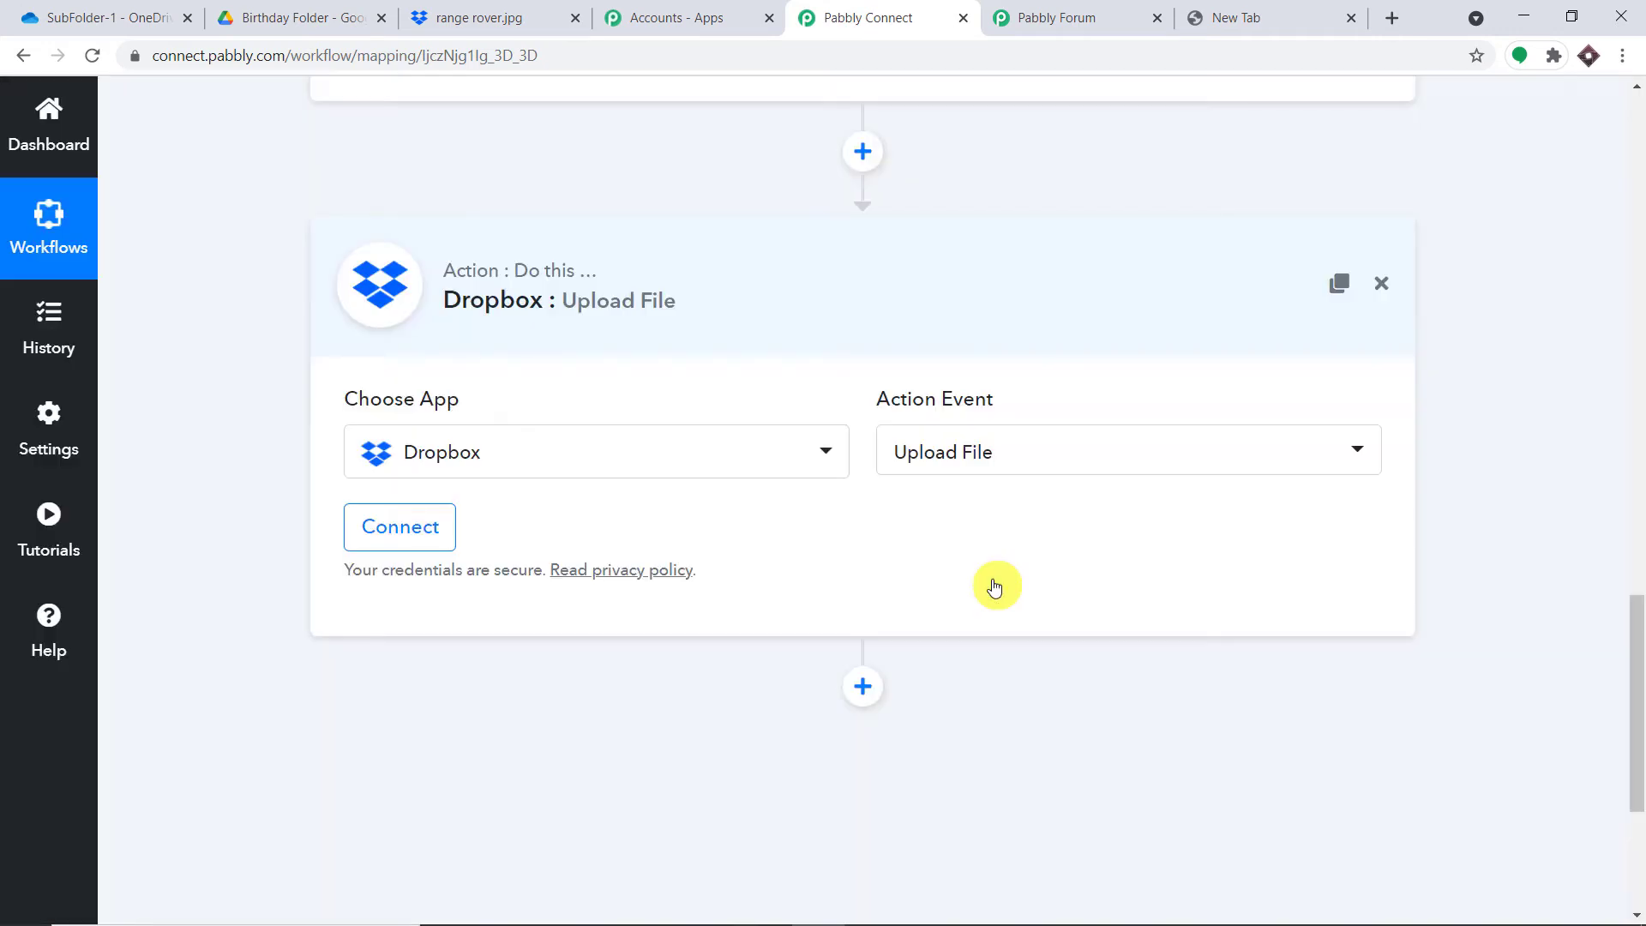
# - Connect the Dropbox action through a new connection and authorize the account
pyautogui.click(424, 515)
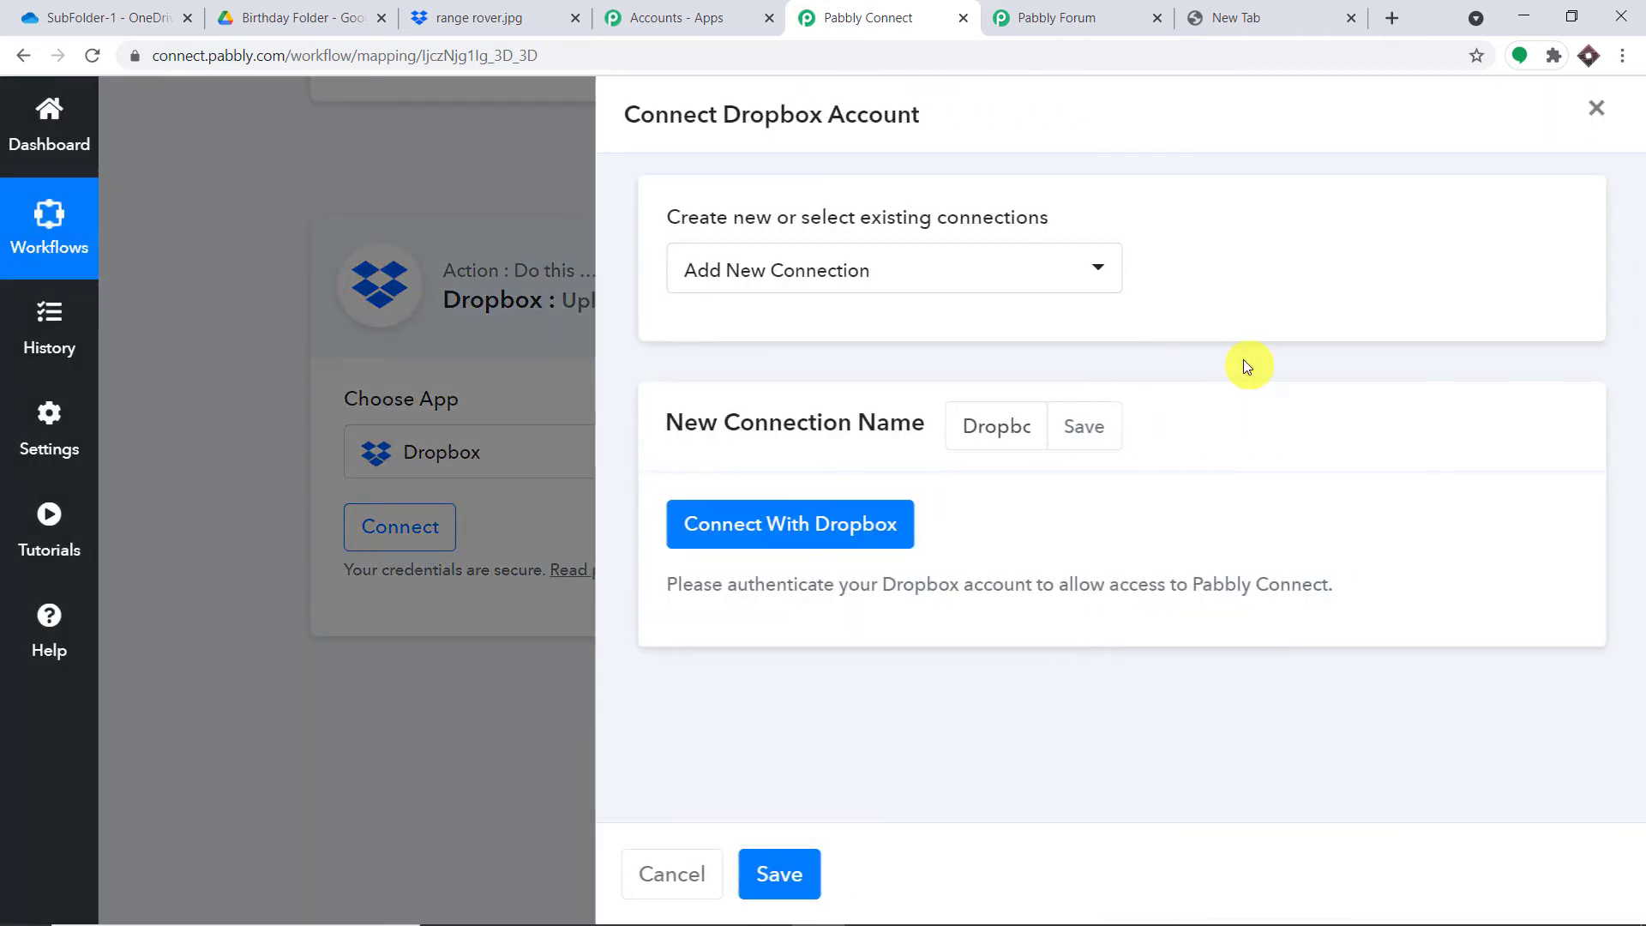
pyautogui.click(780, 523)
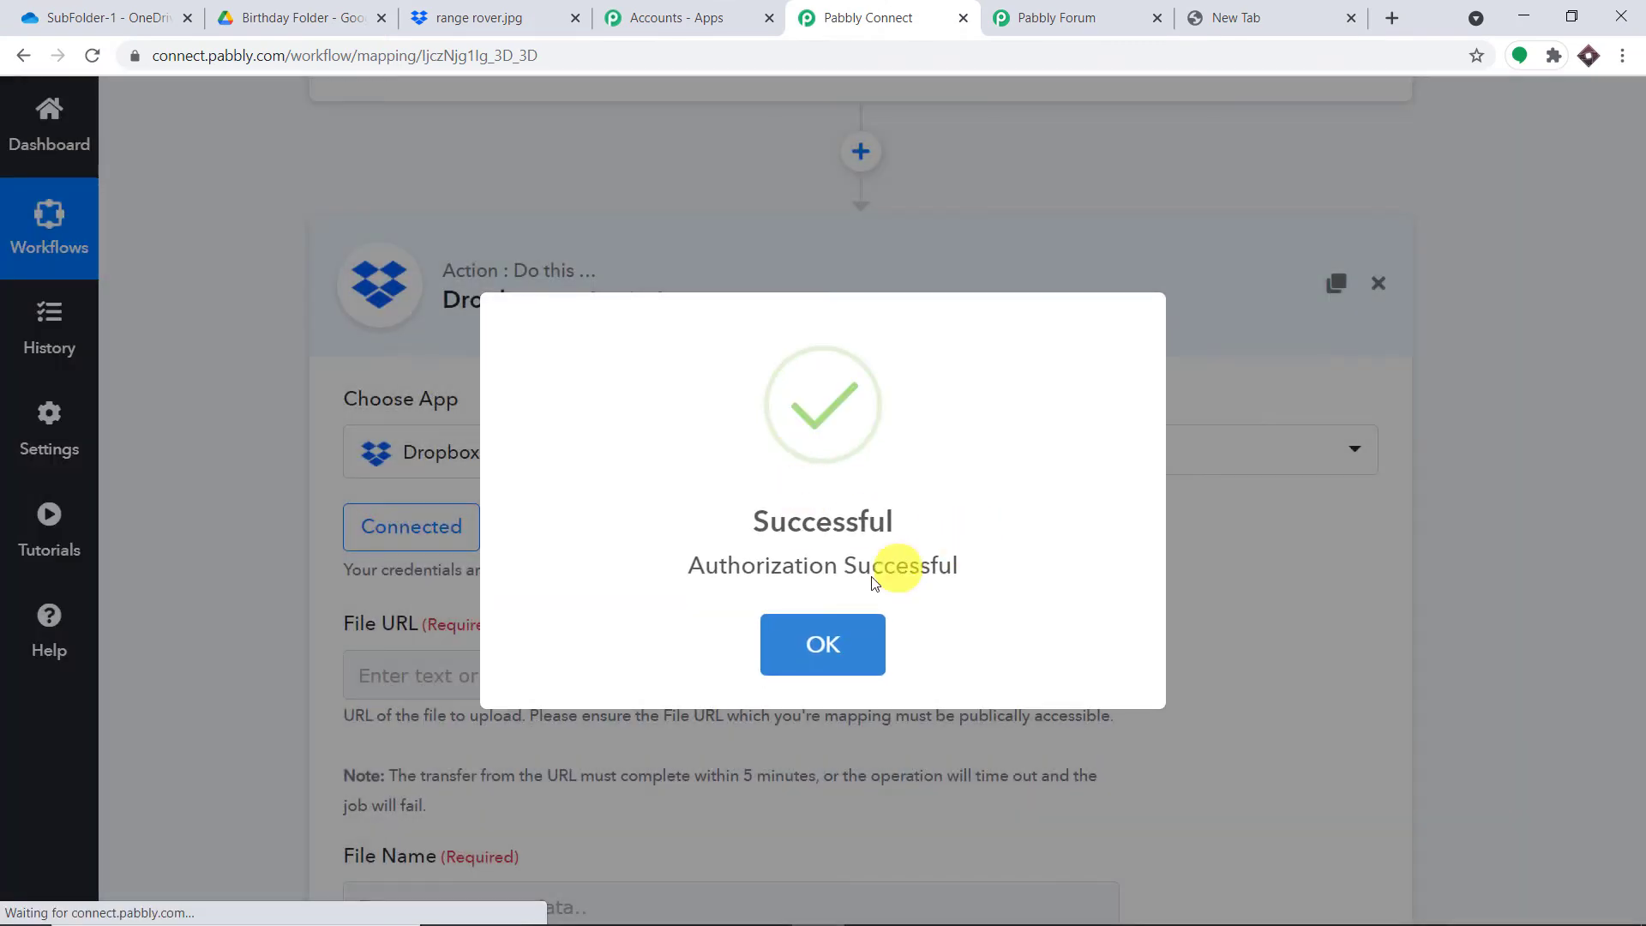
pyautogui.click(825, 646)
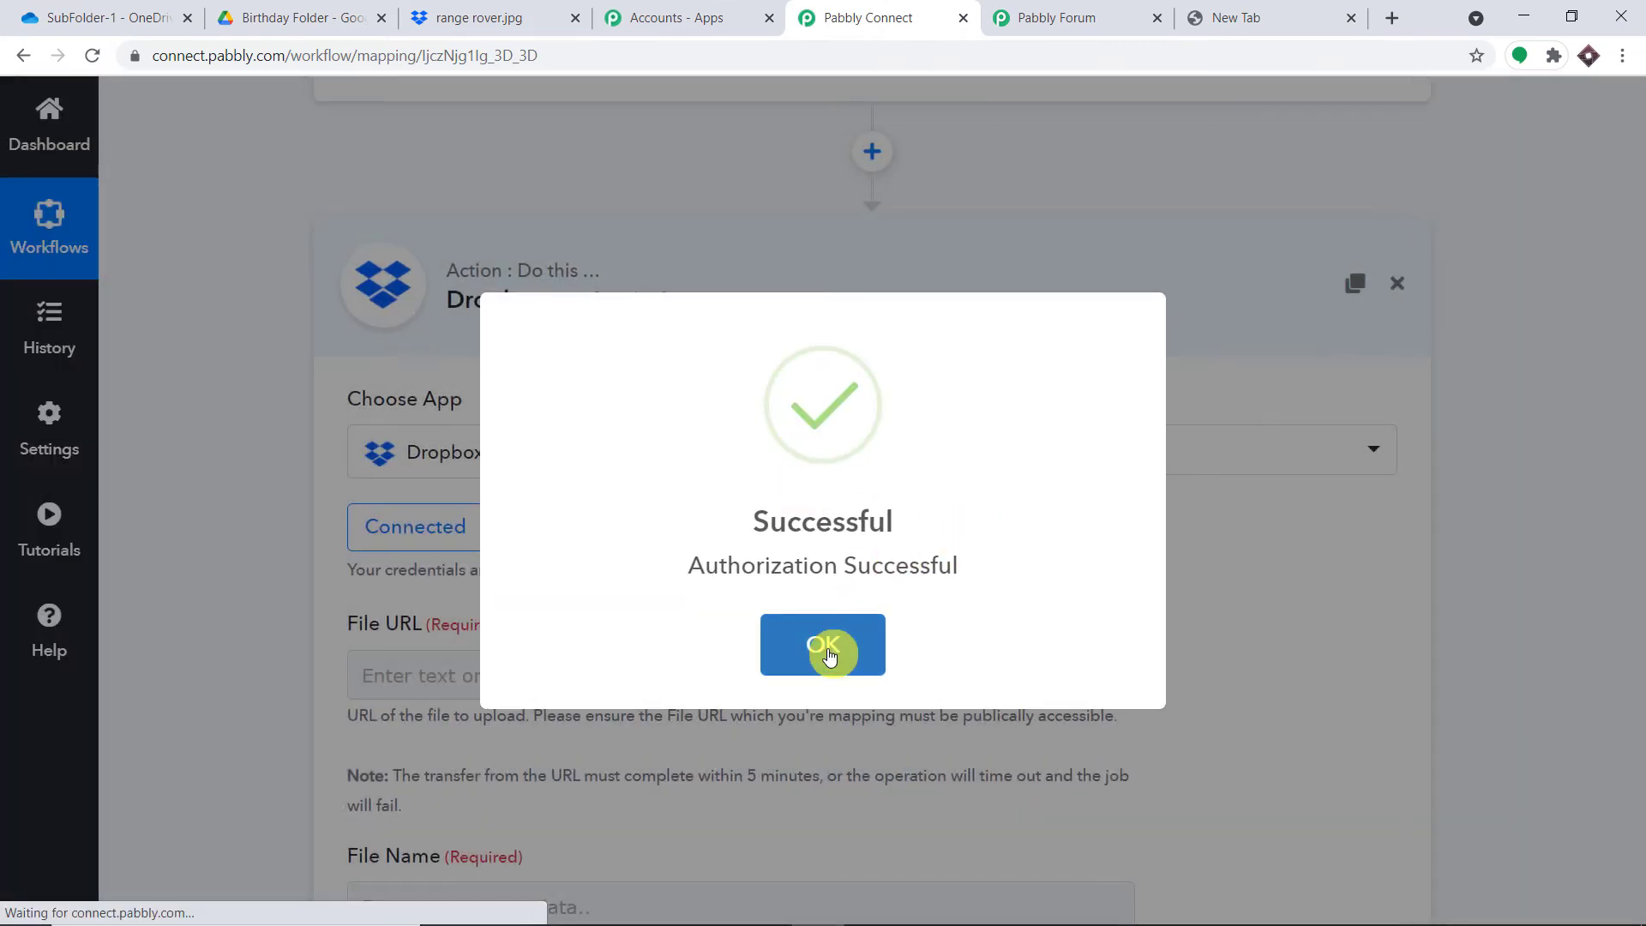
# - Map the Dropbox action's File Name to the Name value from the OneDrive trigger data
pyautogui.scroll(-5, 667, 319)
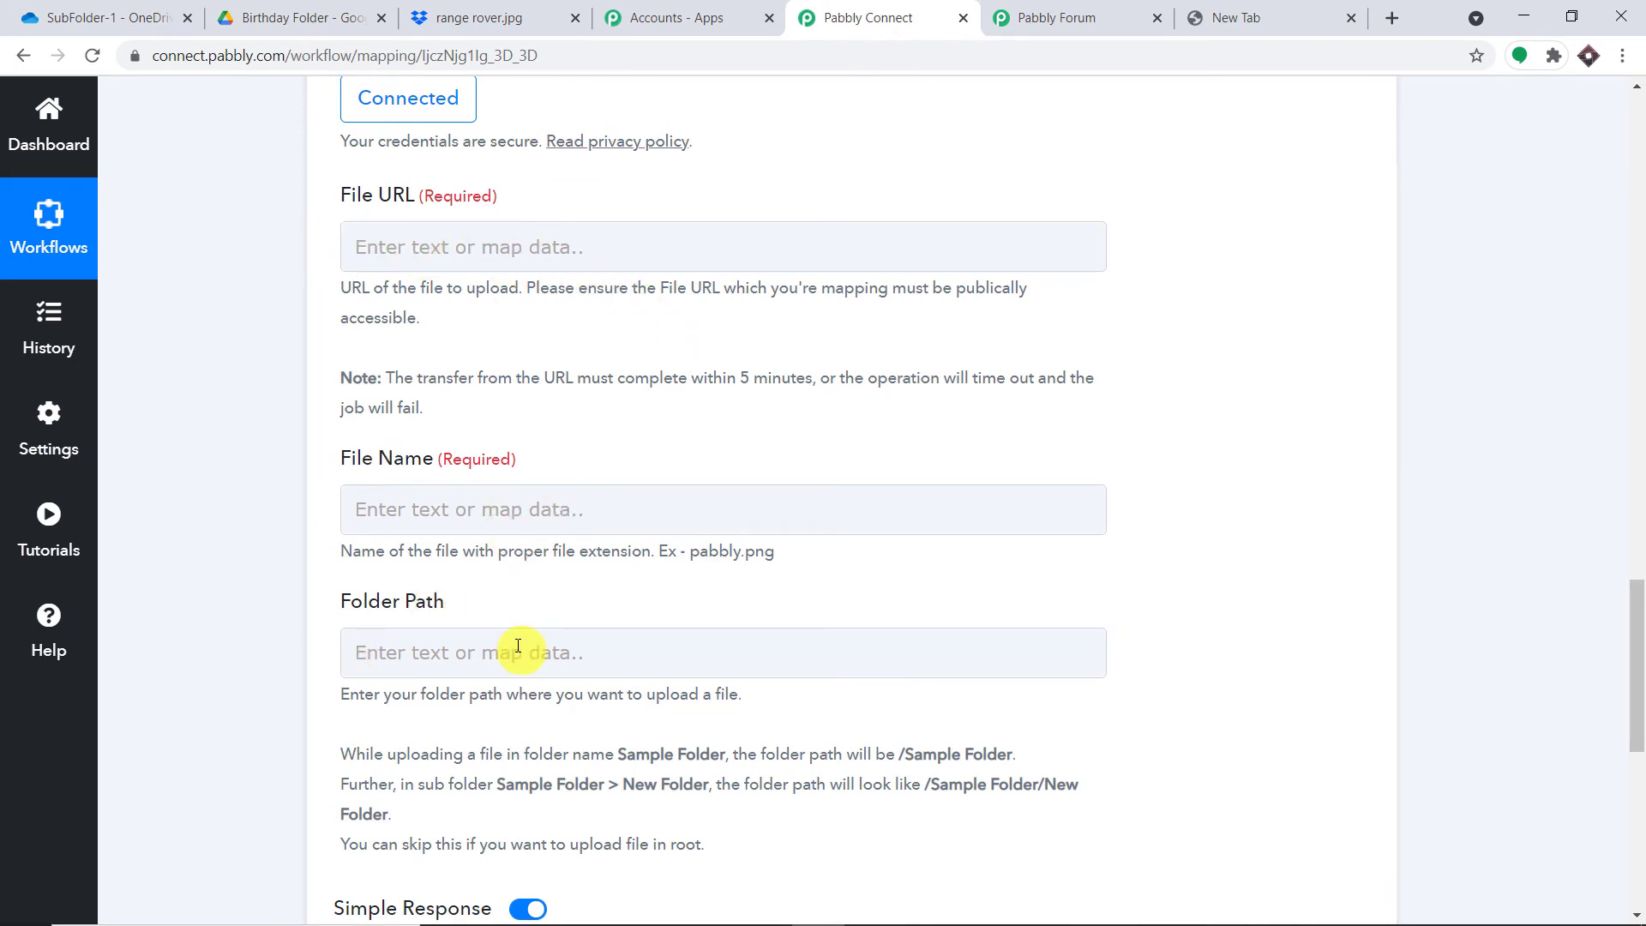
pyautogui.click(381, 511)
pyautogui.click(441, 713)
pyautogui.scroll(-3, 540, 680)
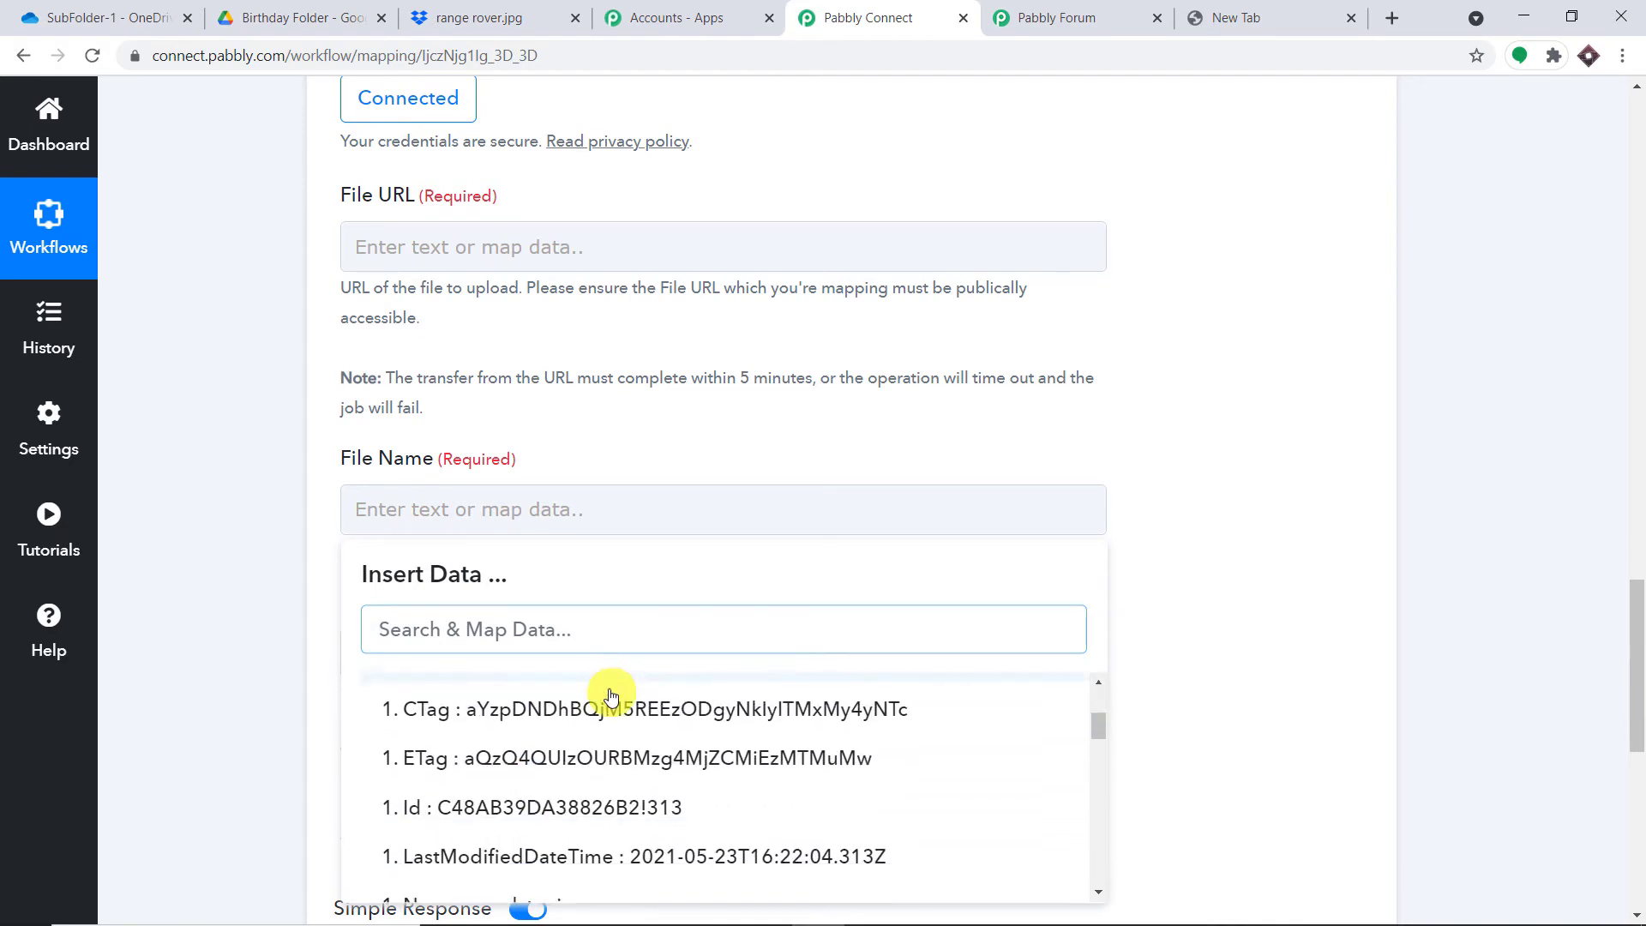
pyautogui.scroll(-2, 610, 696)
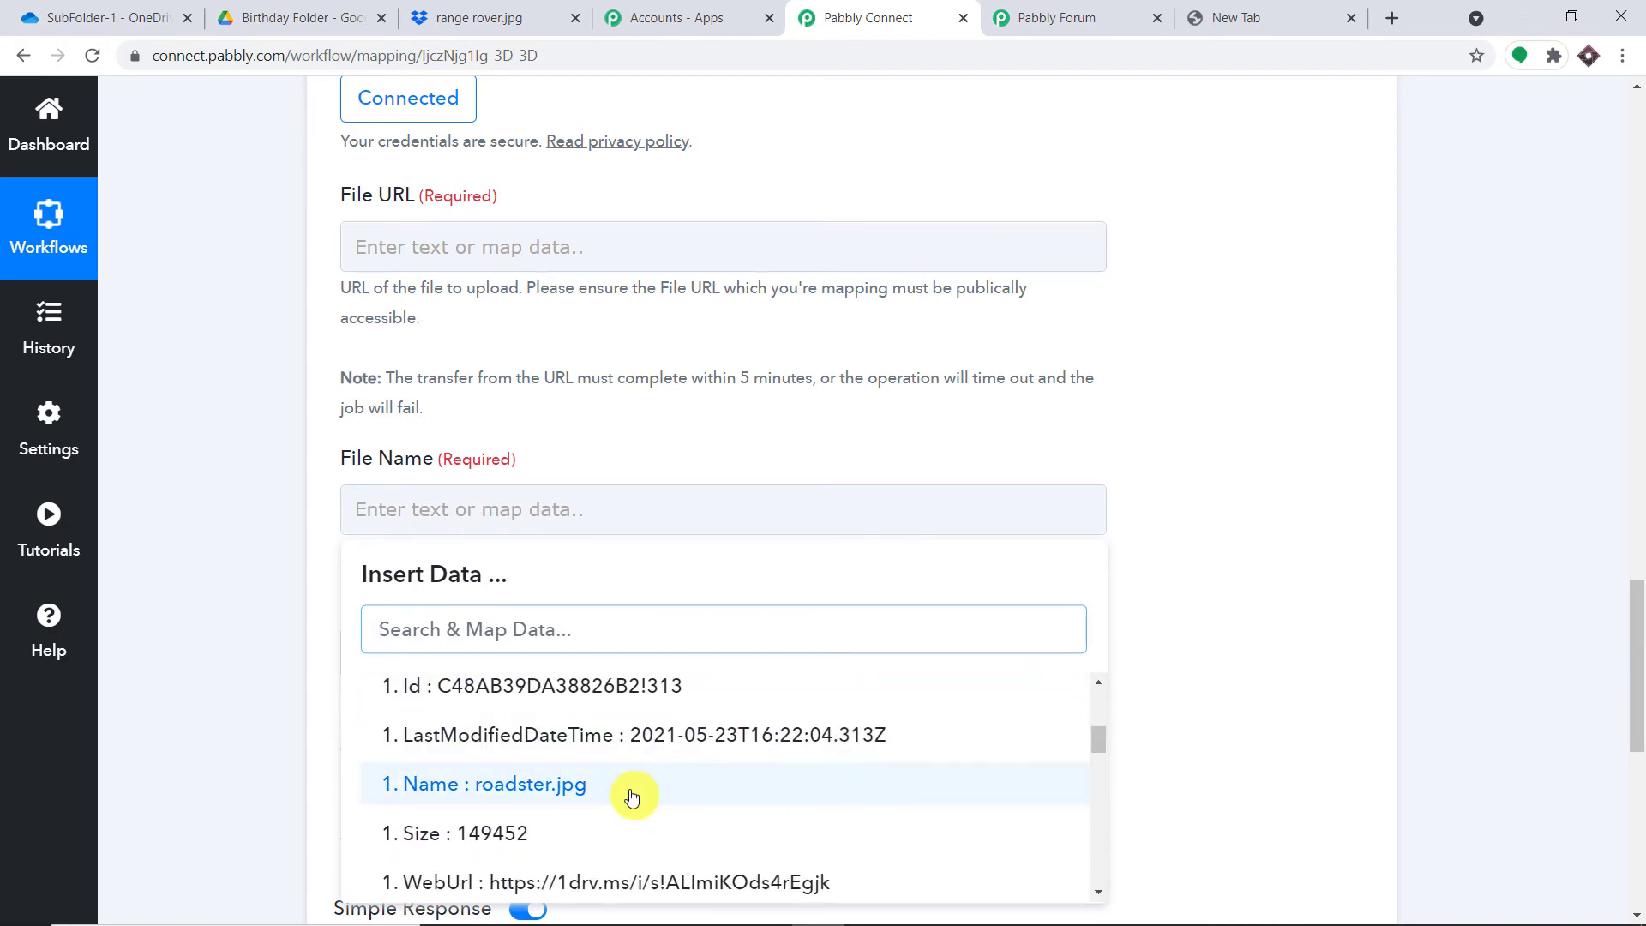
pyautogui.click(632, 796)
pyautogui.click(1287, 386)
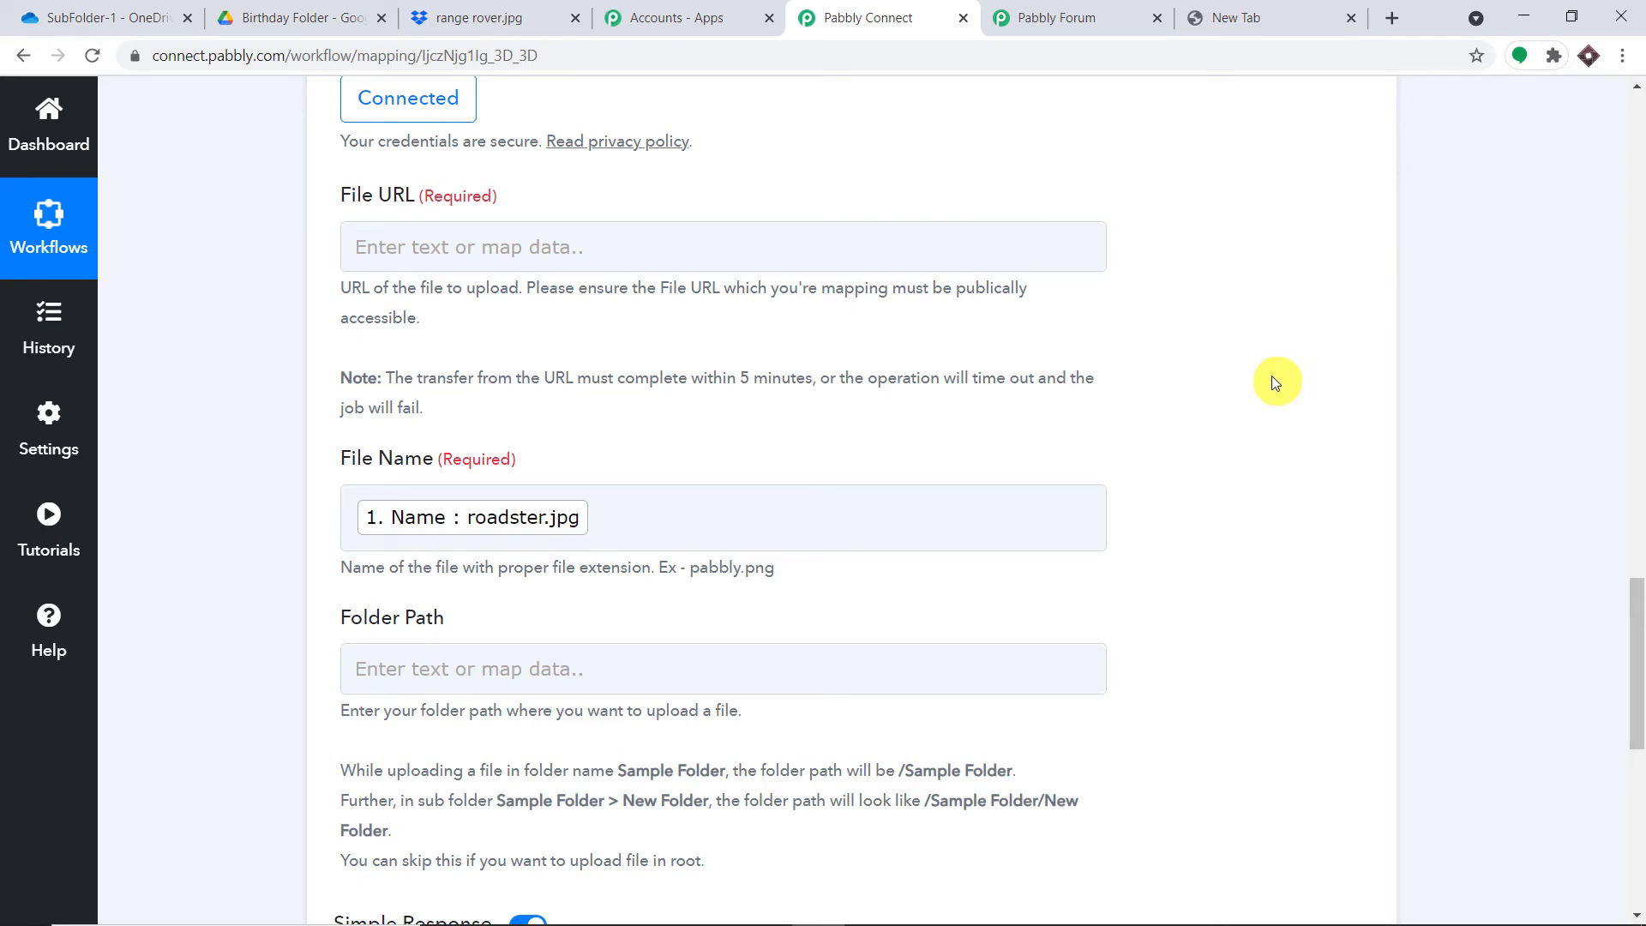
# - For the folder path, switch to Dropbox, close the range rover.jpg preview, and open the OneDrive folder from the Pabbly root folder
pyautogui.scroll(-1, 943, 383)
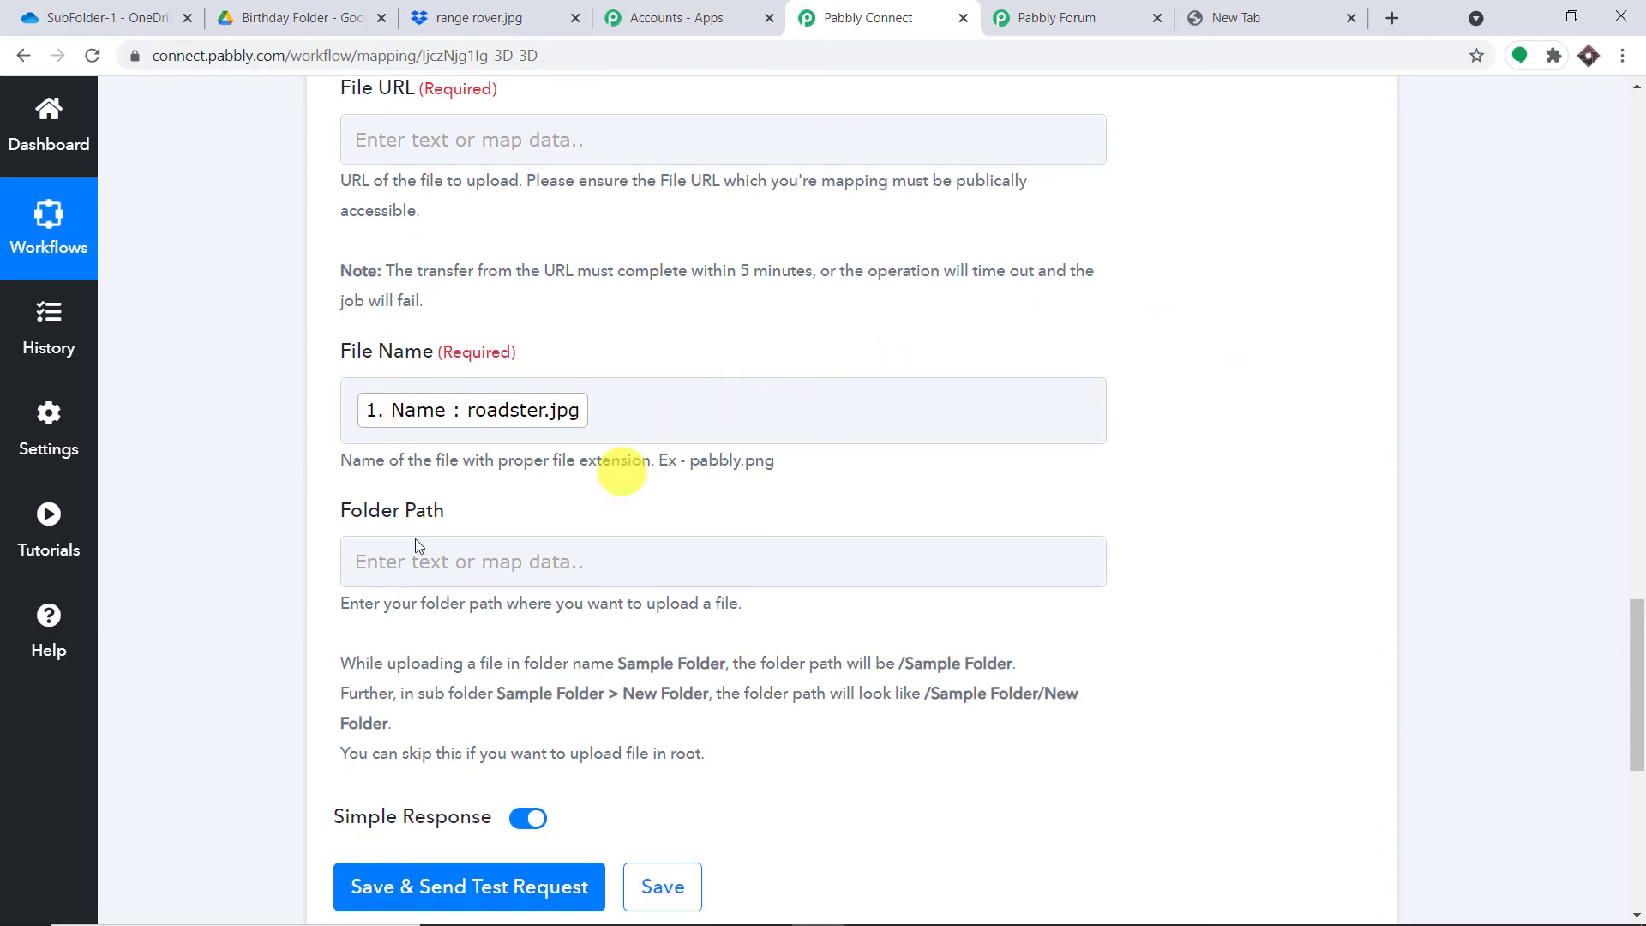
pyautogui.click(390, 563)
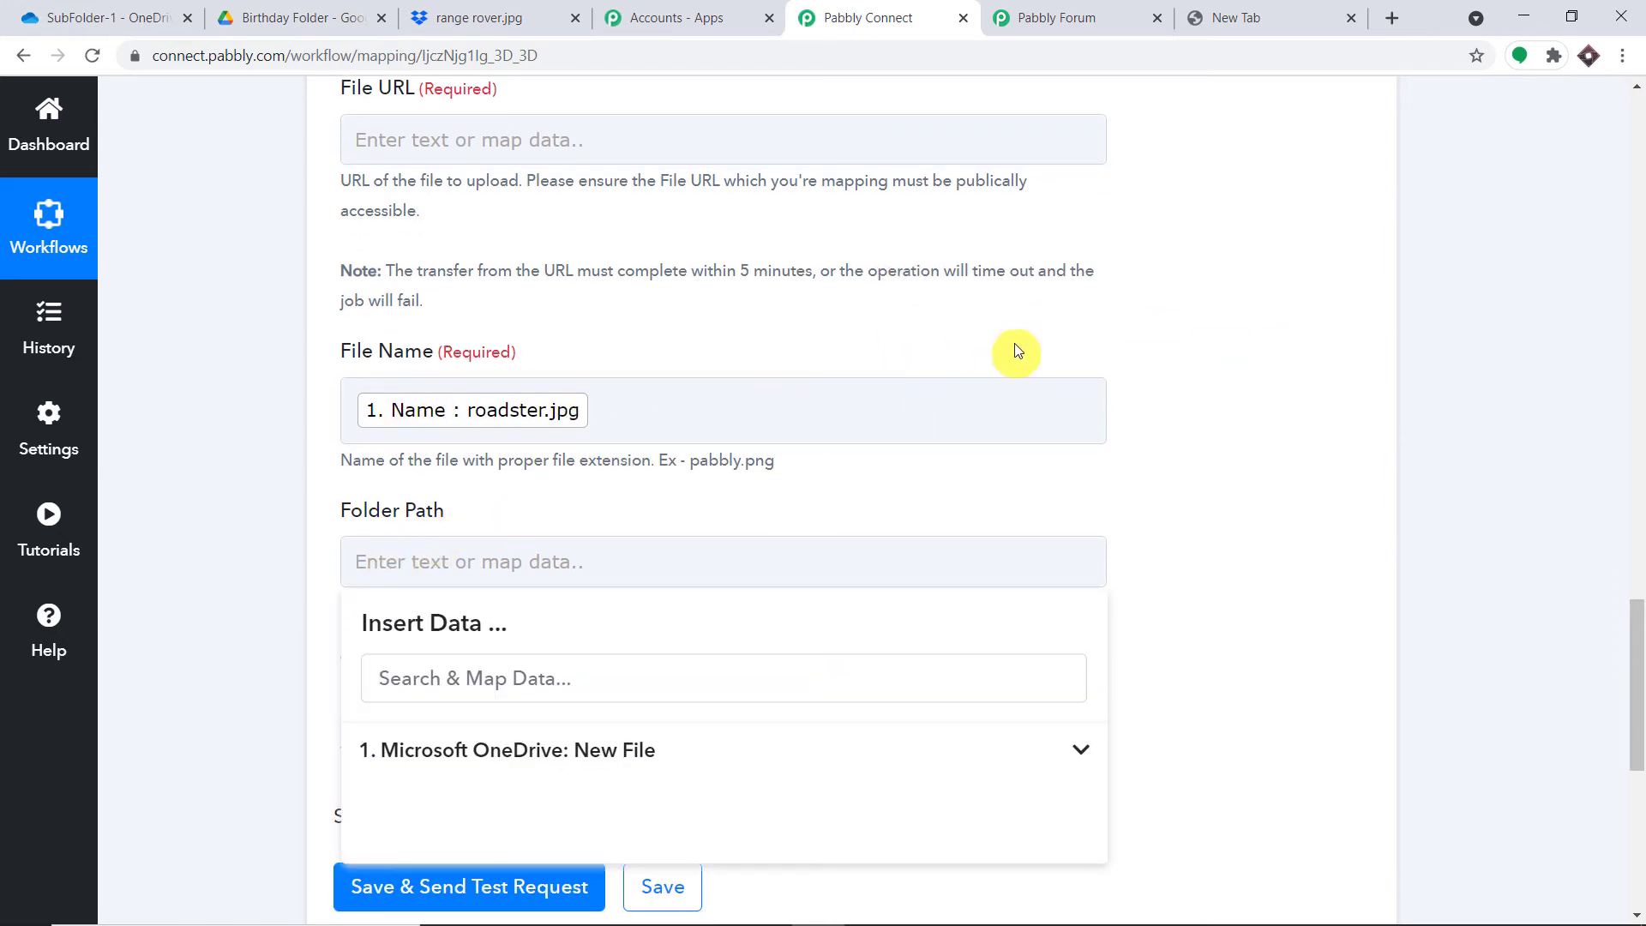
pyautogui.click(468, 19)
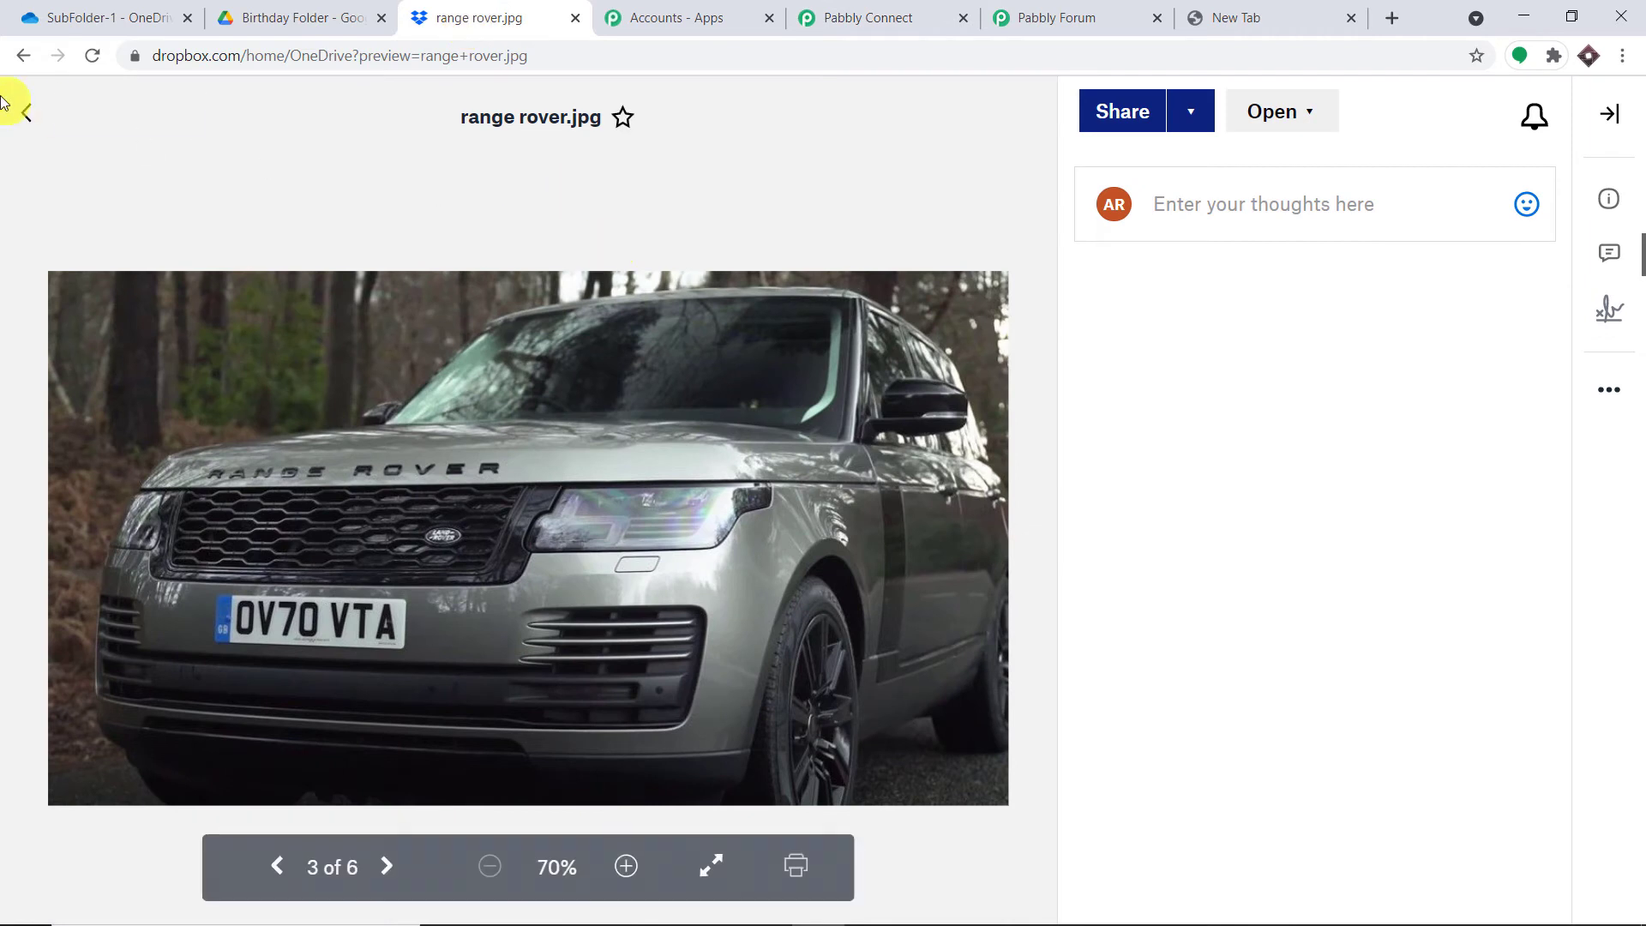
pyautogui.click(26, 112)
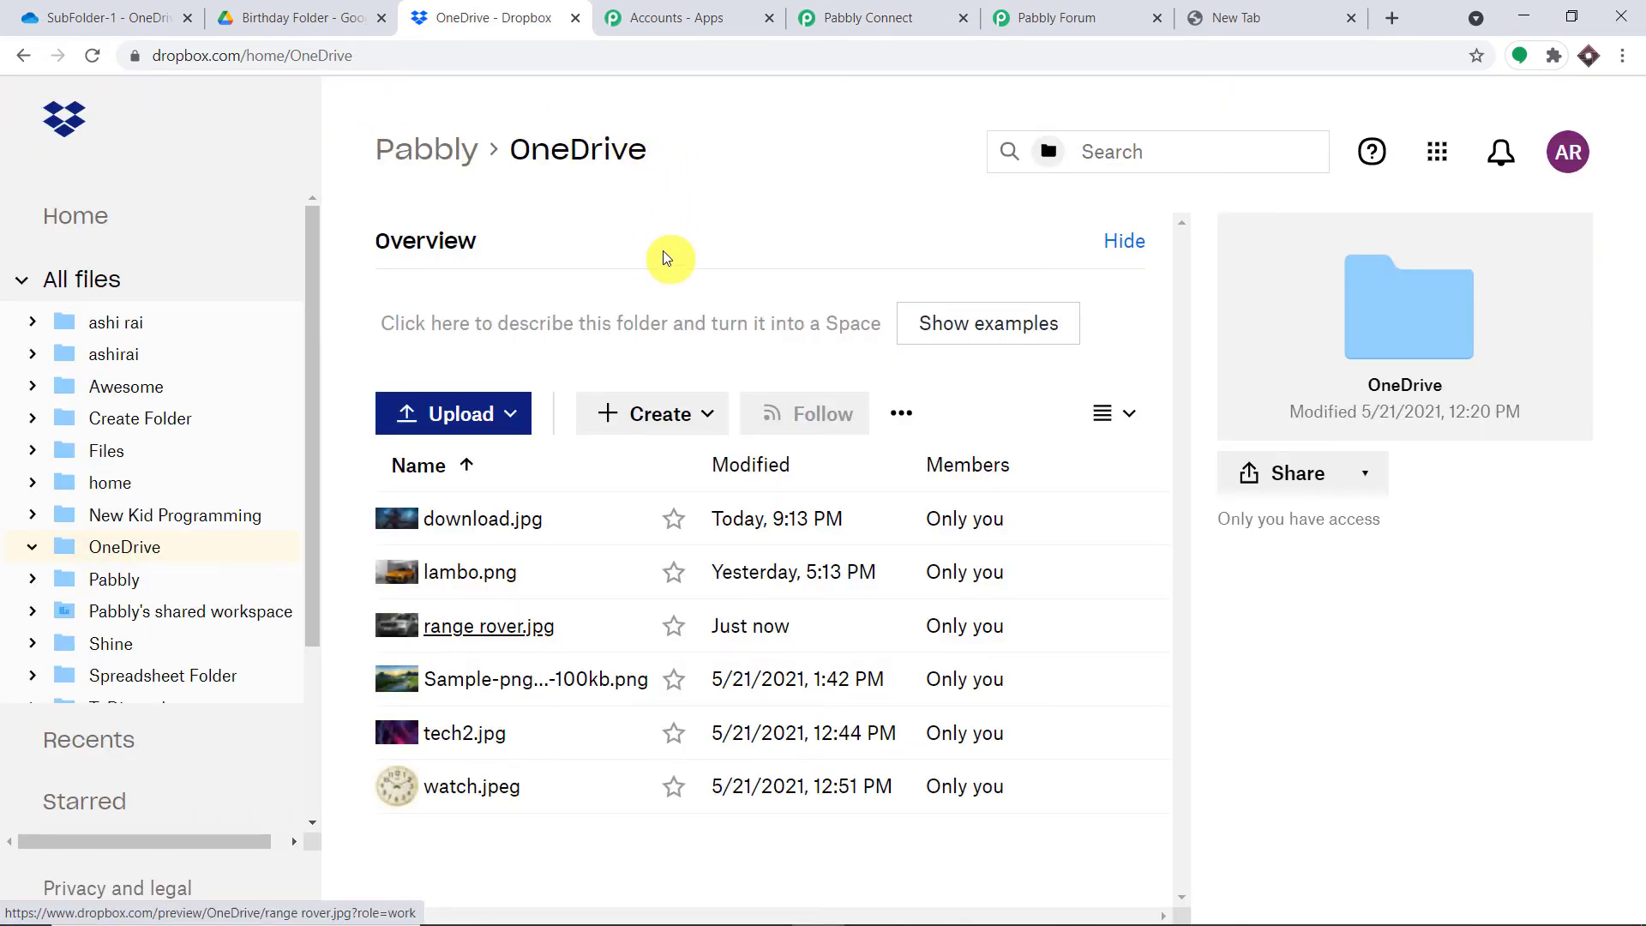
pyautogui.click(438, 145)
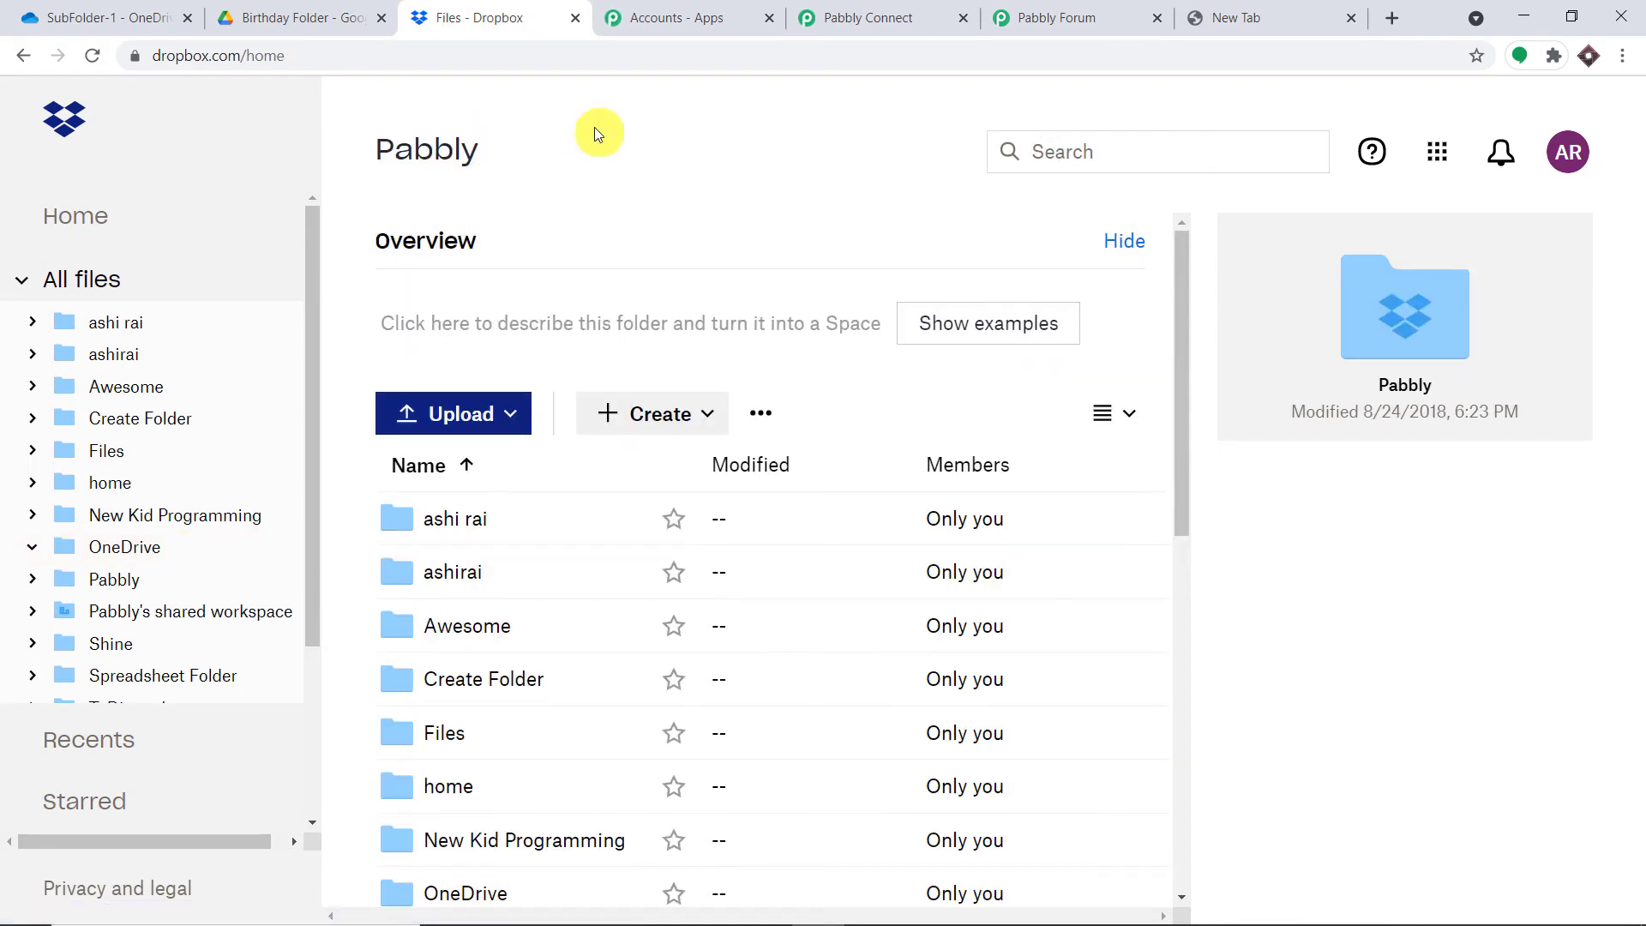
pyautogui.scroll(-5, 525, 426)
pyautogui.scroll(-5, 537, 471)
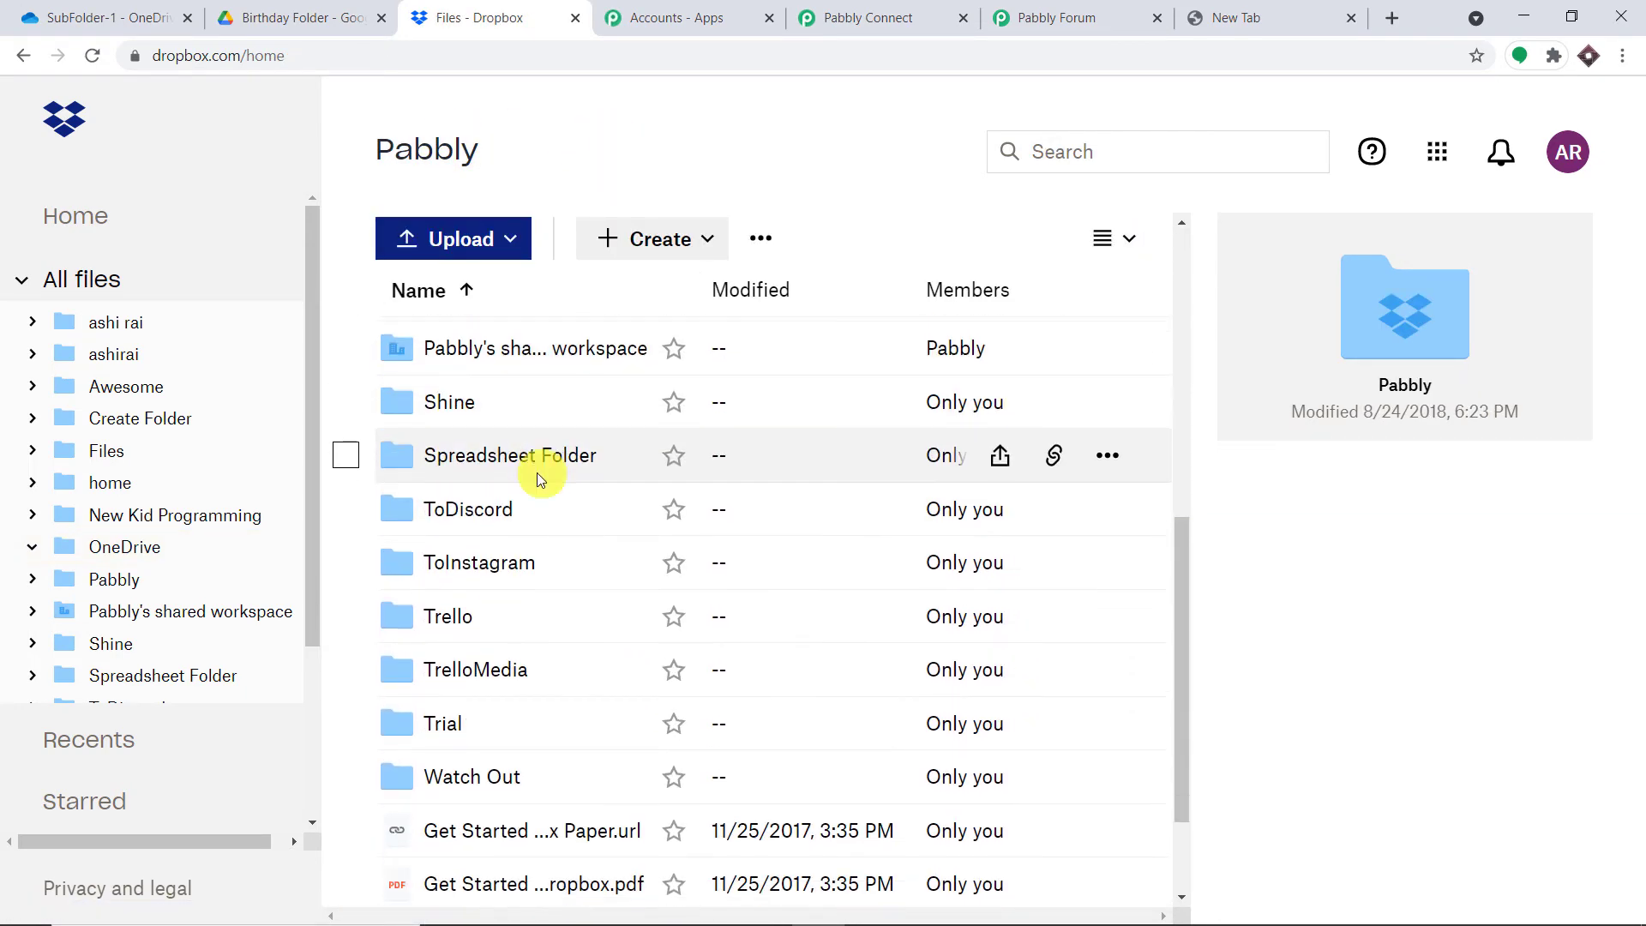
pyautogui.scroll(6, 530, 448)
pyautogui.scroll(2, 536, 416)
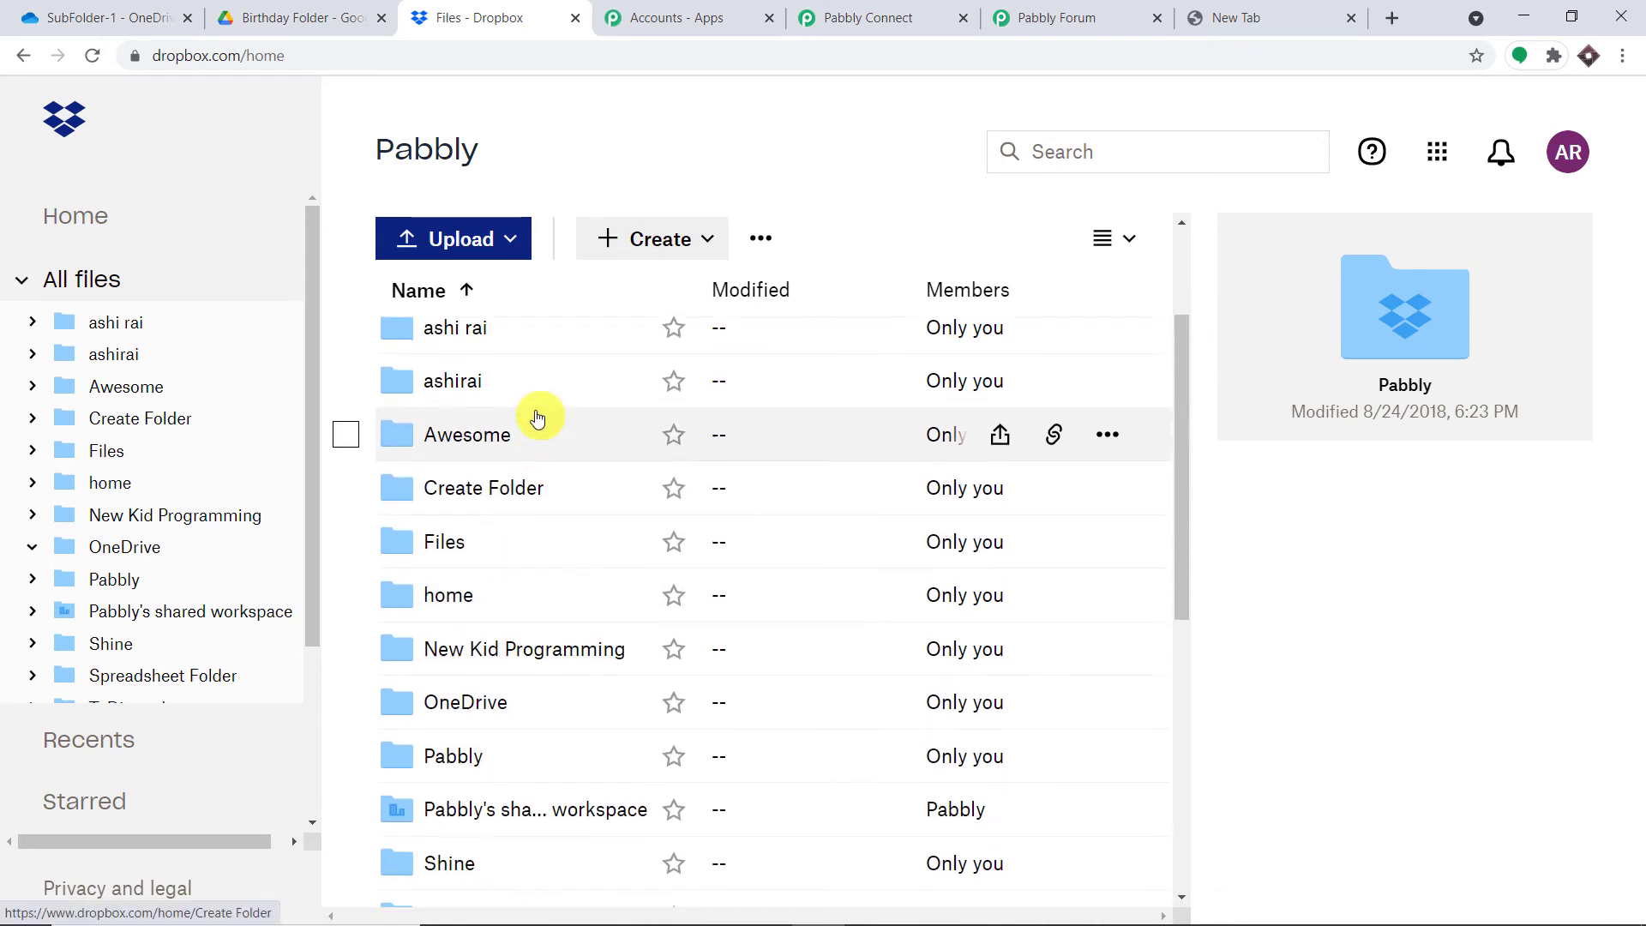
pyautogui.click(468, 734)
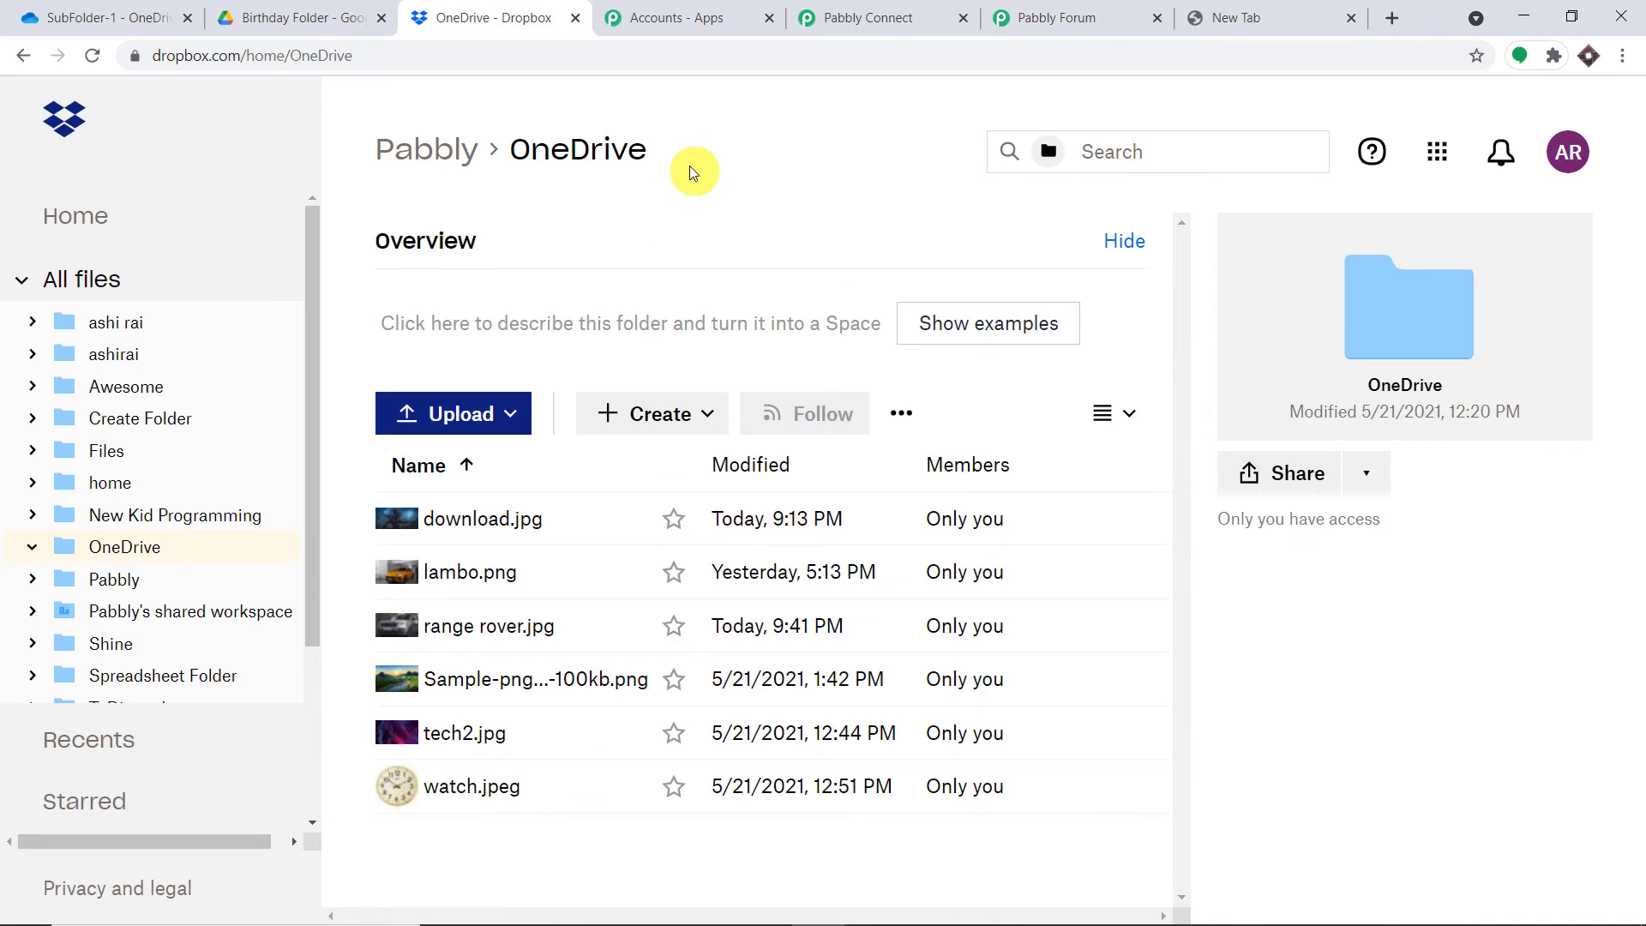
# - Copy the OneDrive folder name from Dropbox and set the Pabbly Connect action's Folder Path to /OneDrive
pyautogui.moveTo(678, 150); pyautogui.dragTo(523, 154)
pyautogui.rightClick(547, 151)
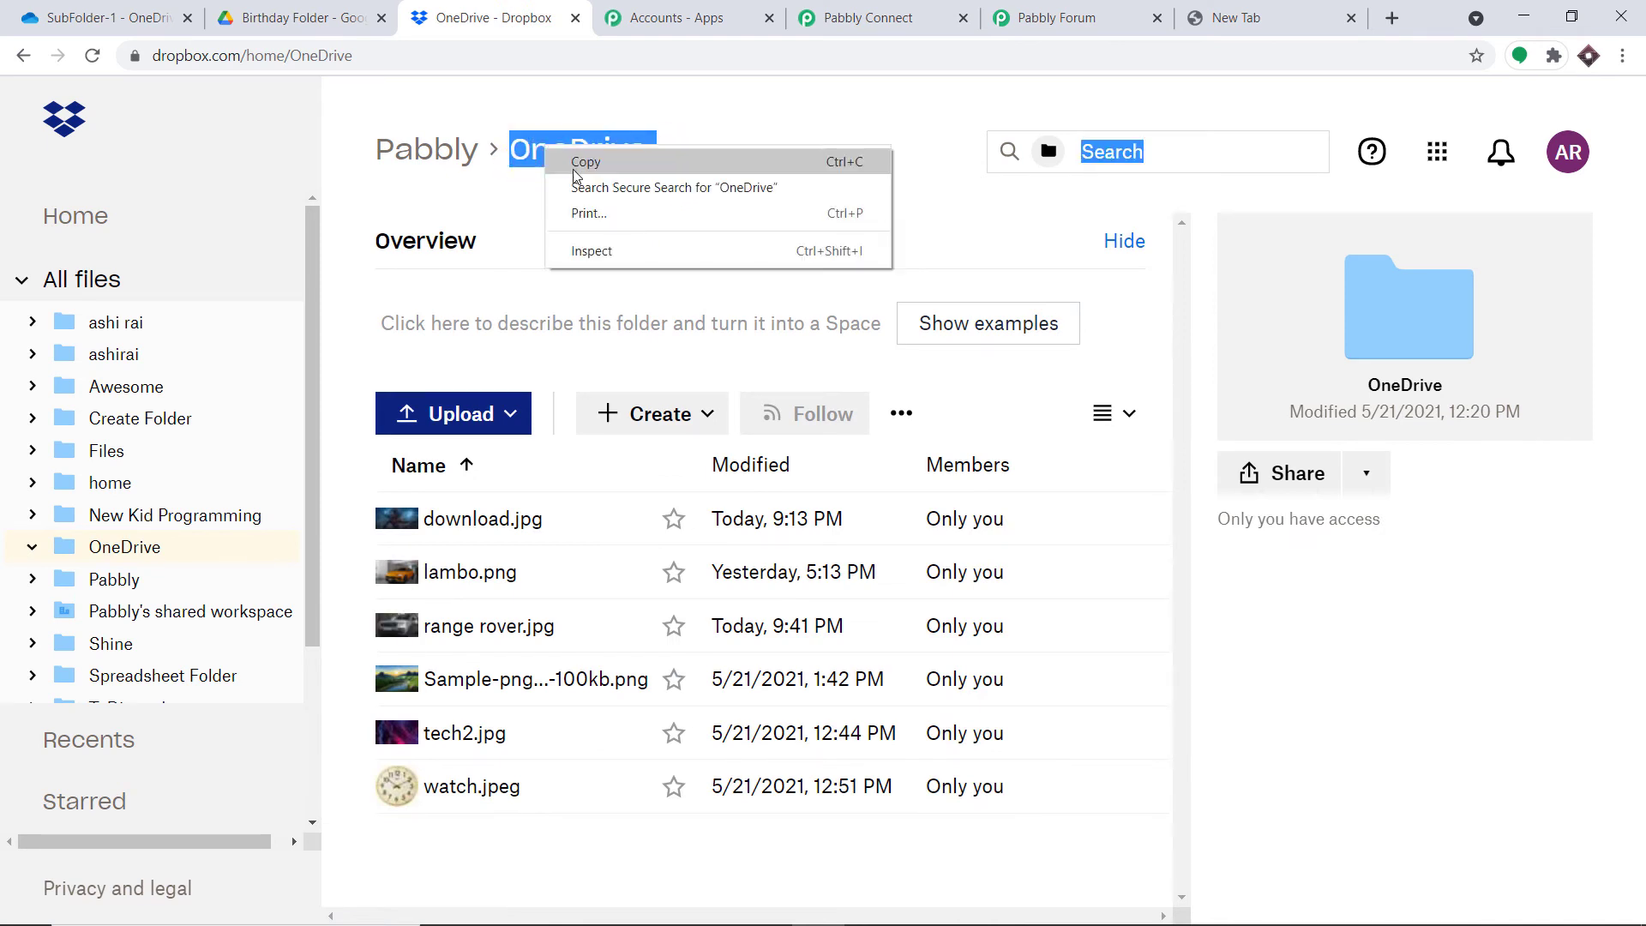
pyautogui.click(586, 163)
pyautogui.click(899, 16)
pyautogui.click(449, 542)
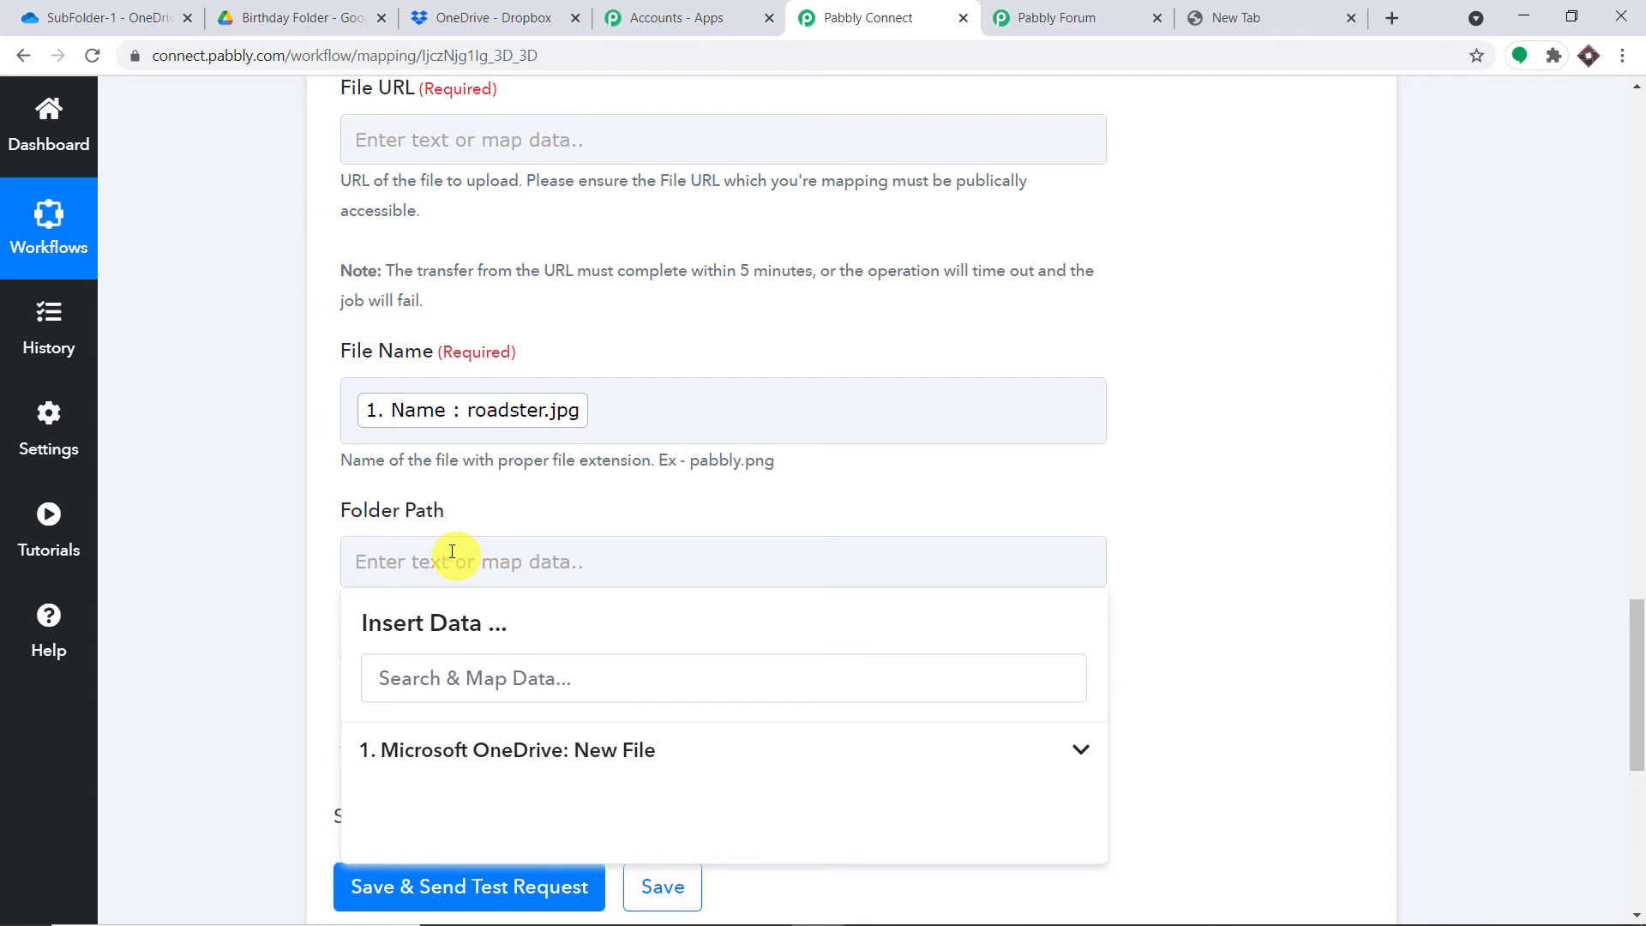
pyautogui.click(574, 510)
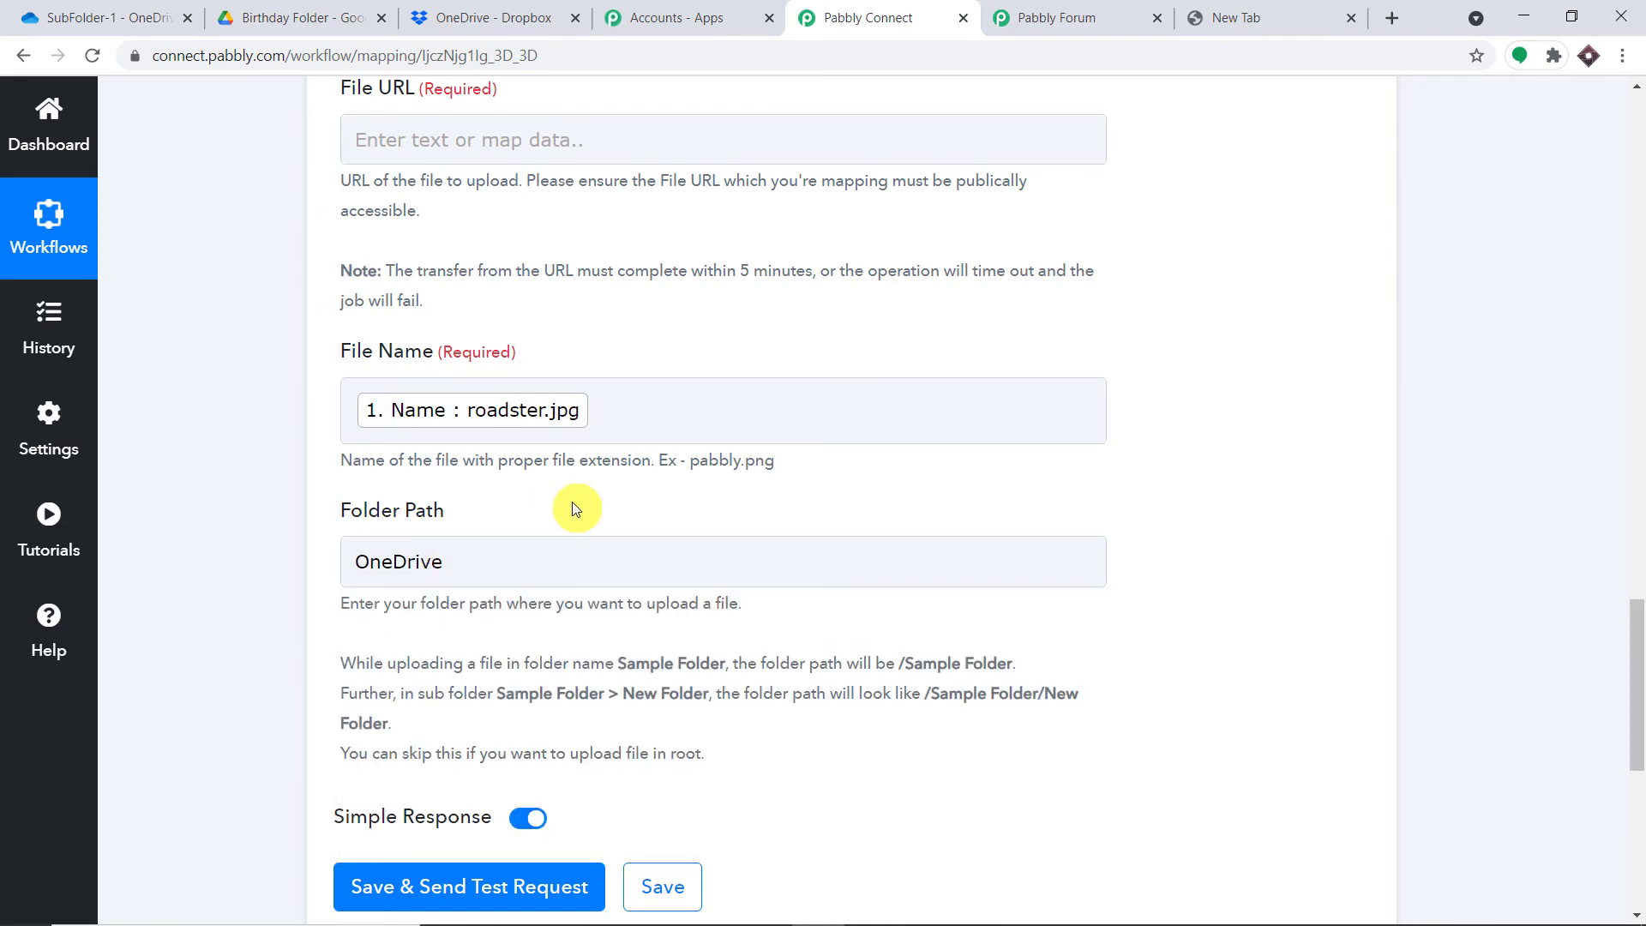
pyautogui.click(357, 561)
pyautogui.write('/')
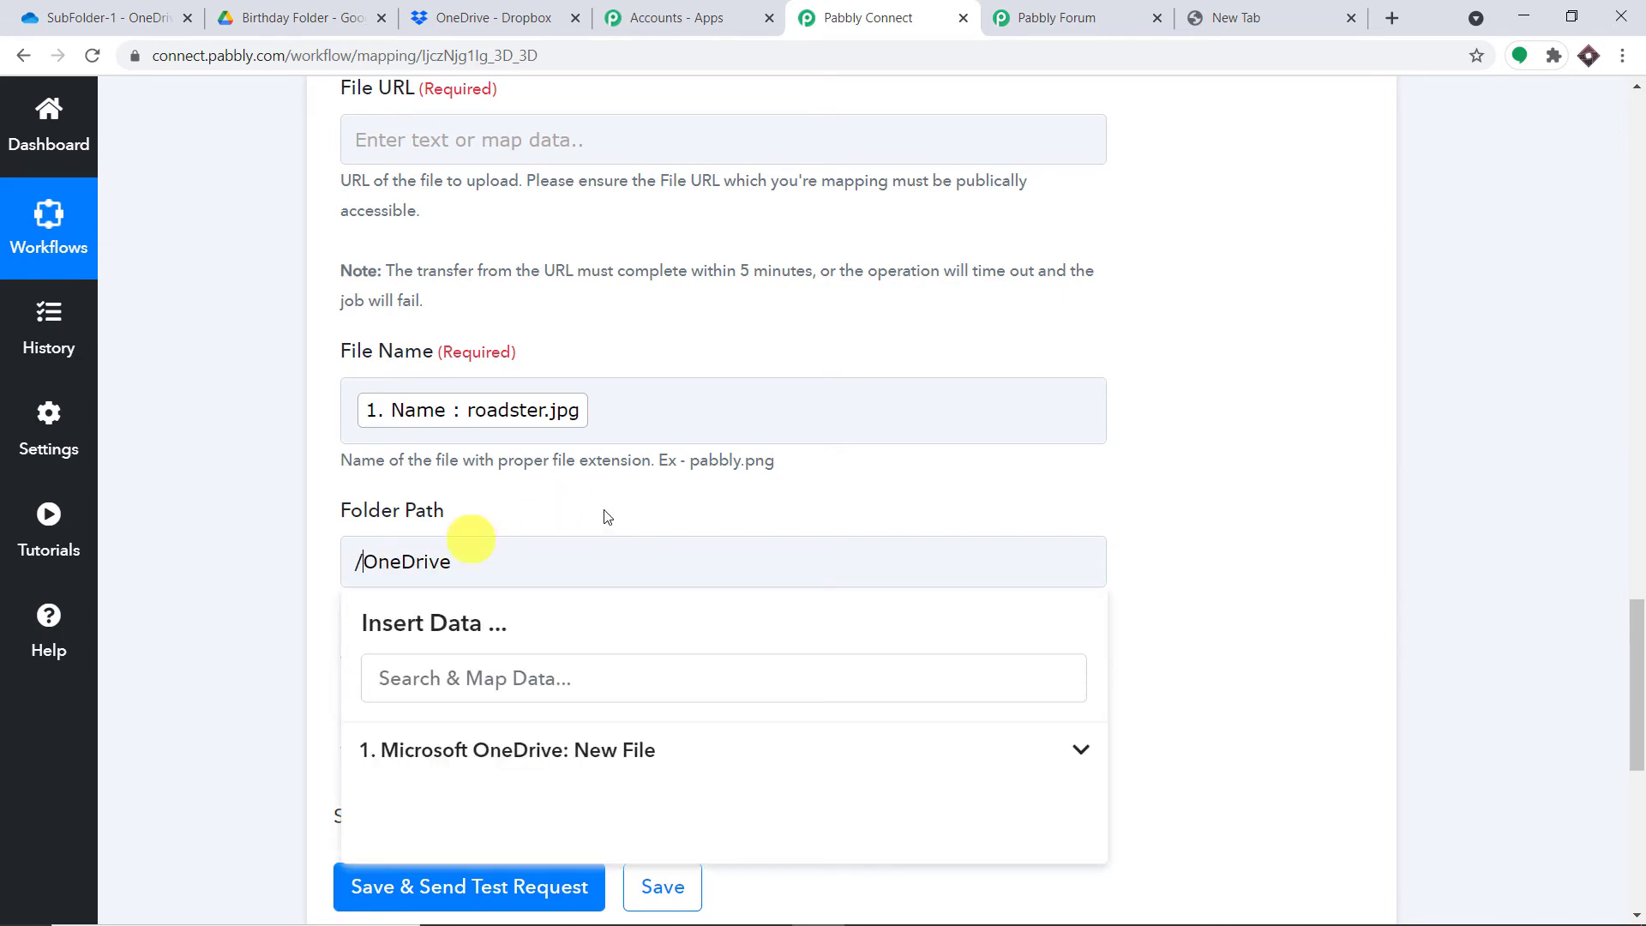
pyautogui.click(685, 502)
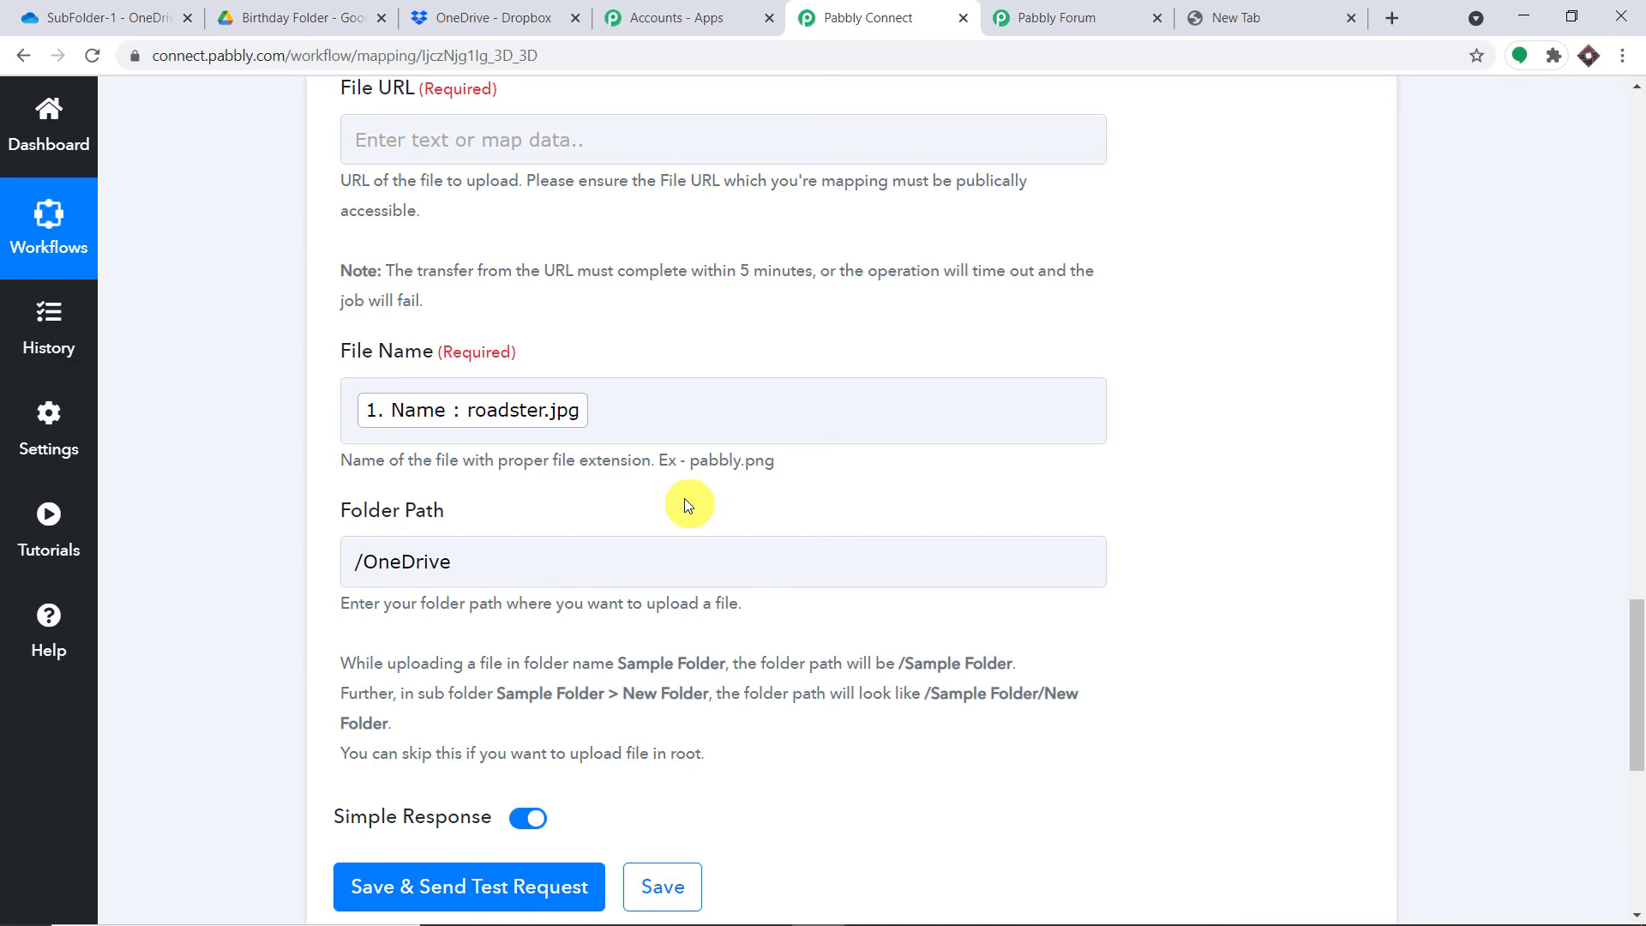
# - Map the Dropbox action's File URL to the Microsoft.graph.downloadUrl value from the OneDrive trigger data
pyautogui.scroll(3, 665, 510)
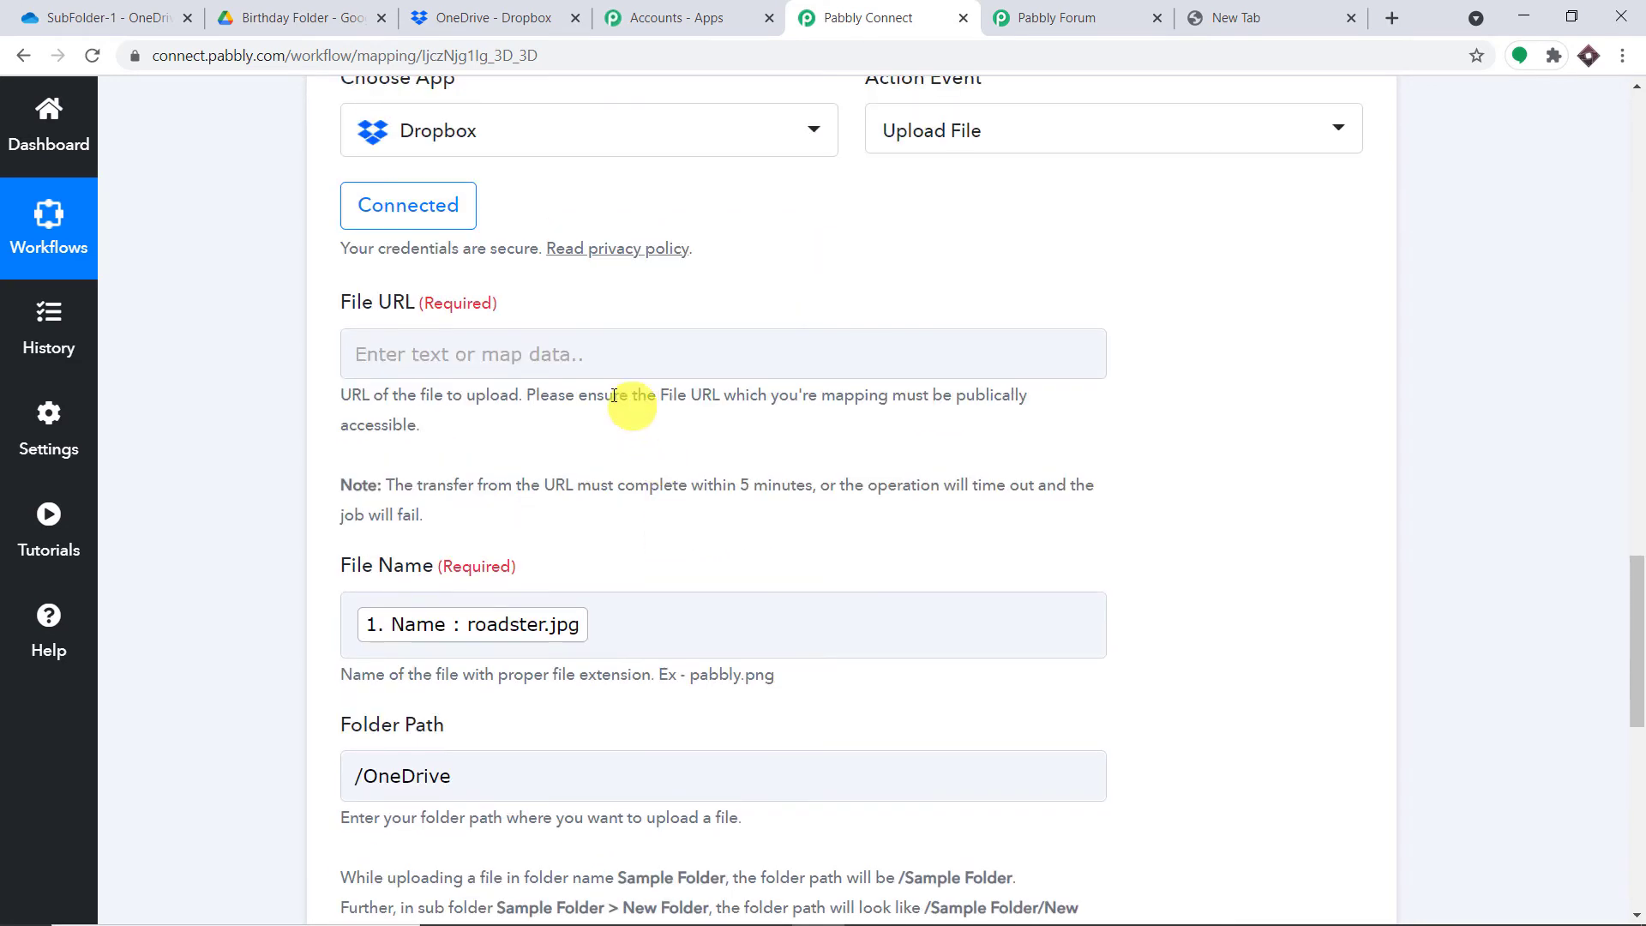
pyautogui.click(529, 352)
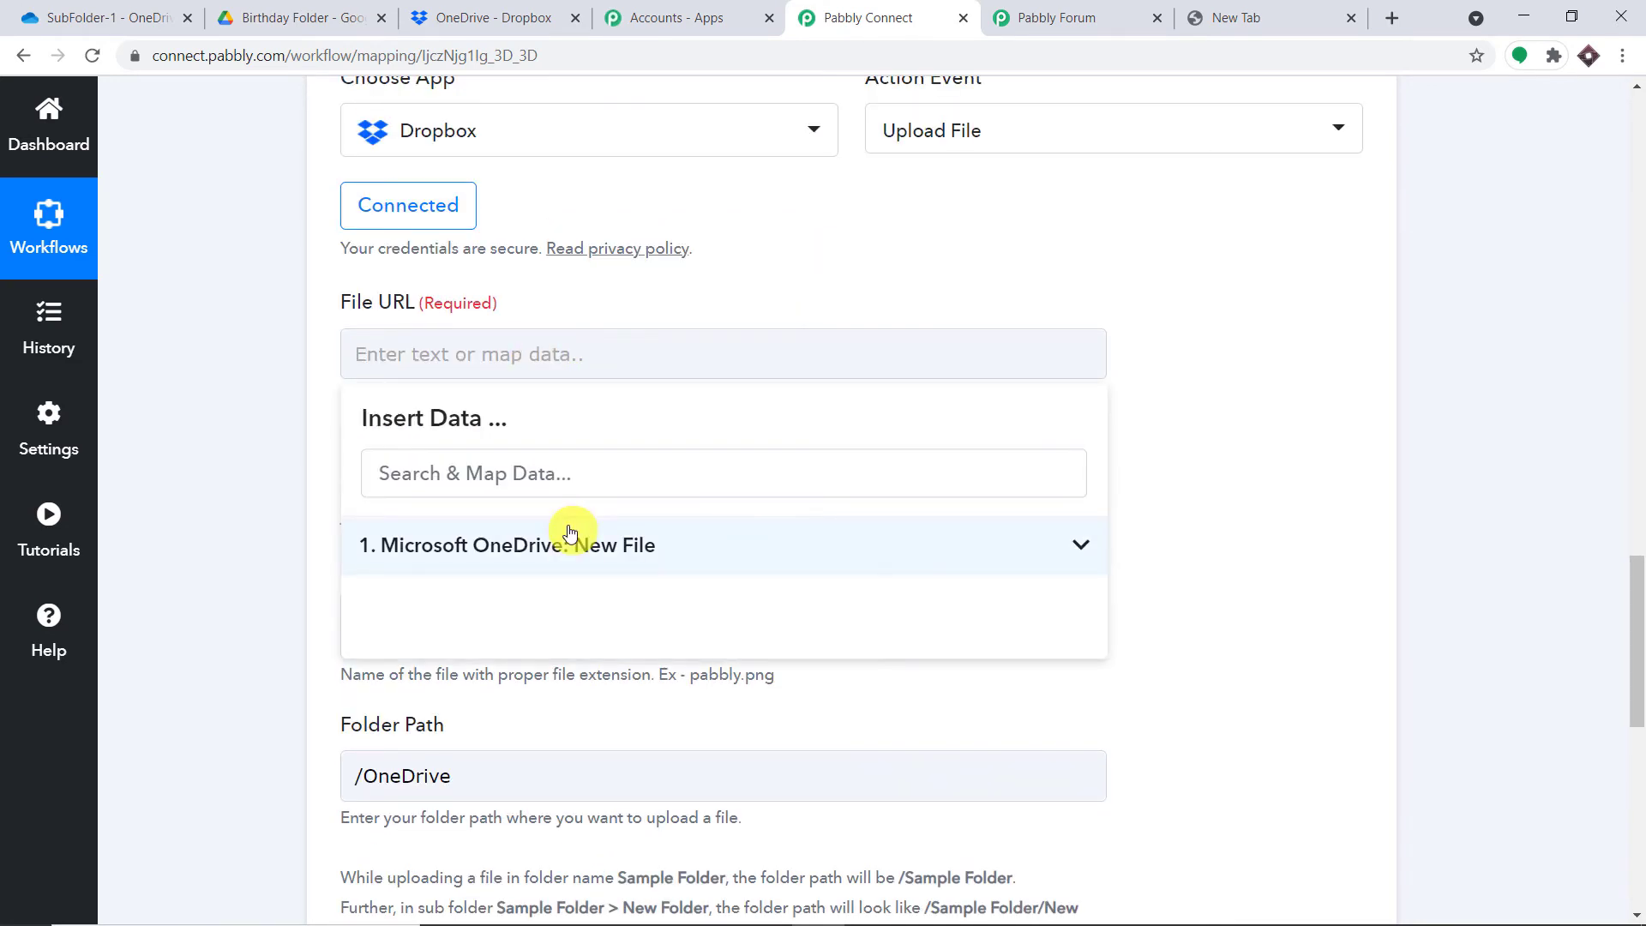
pyautogui.click(571, 533)
pyautogui.click(573, 613)
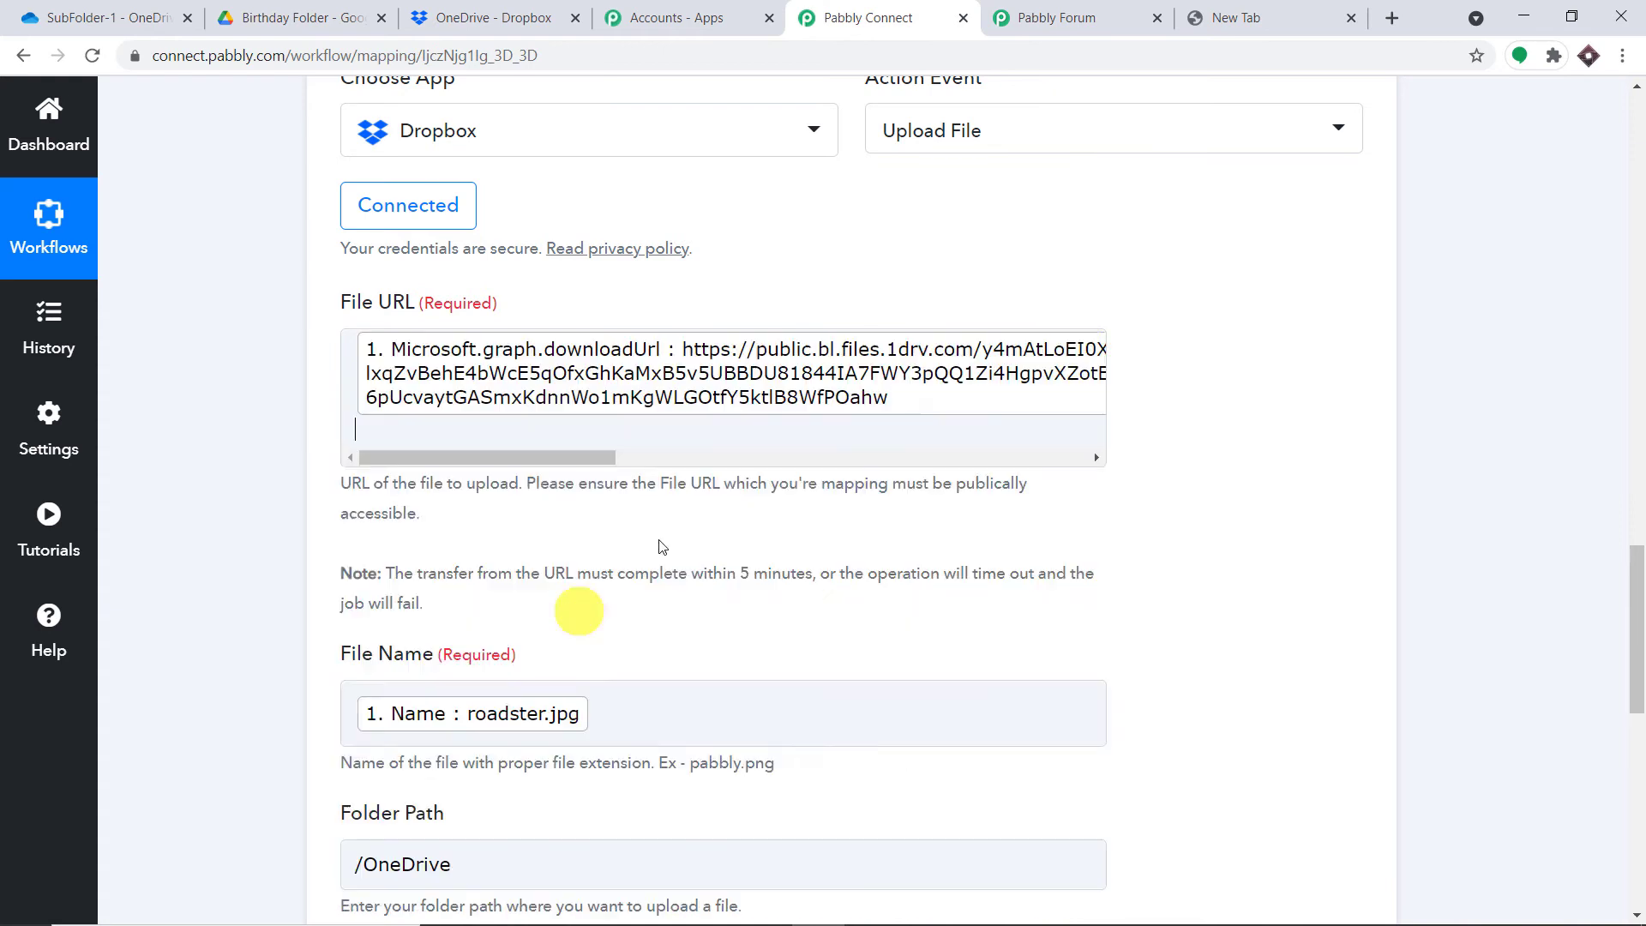
pyautogui.click(1233, 248)
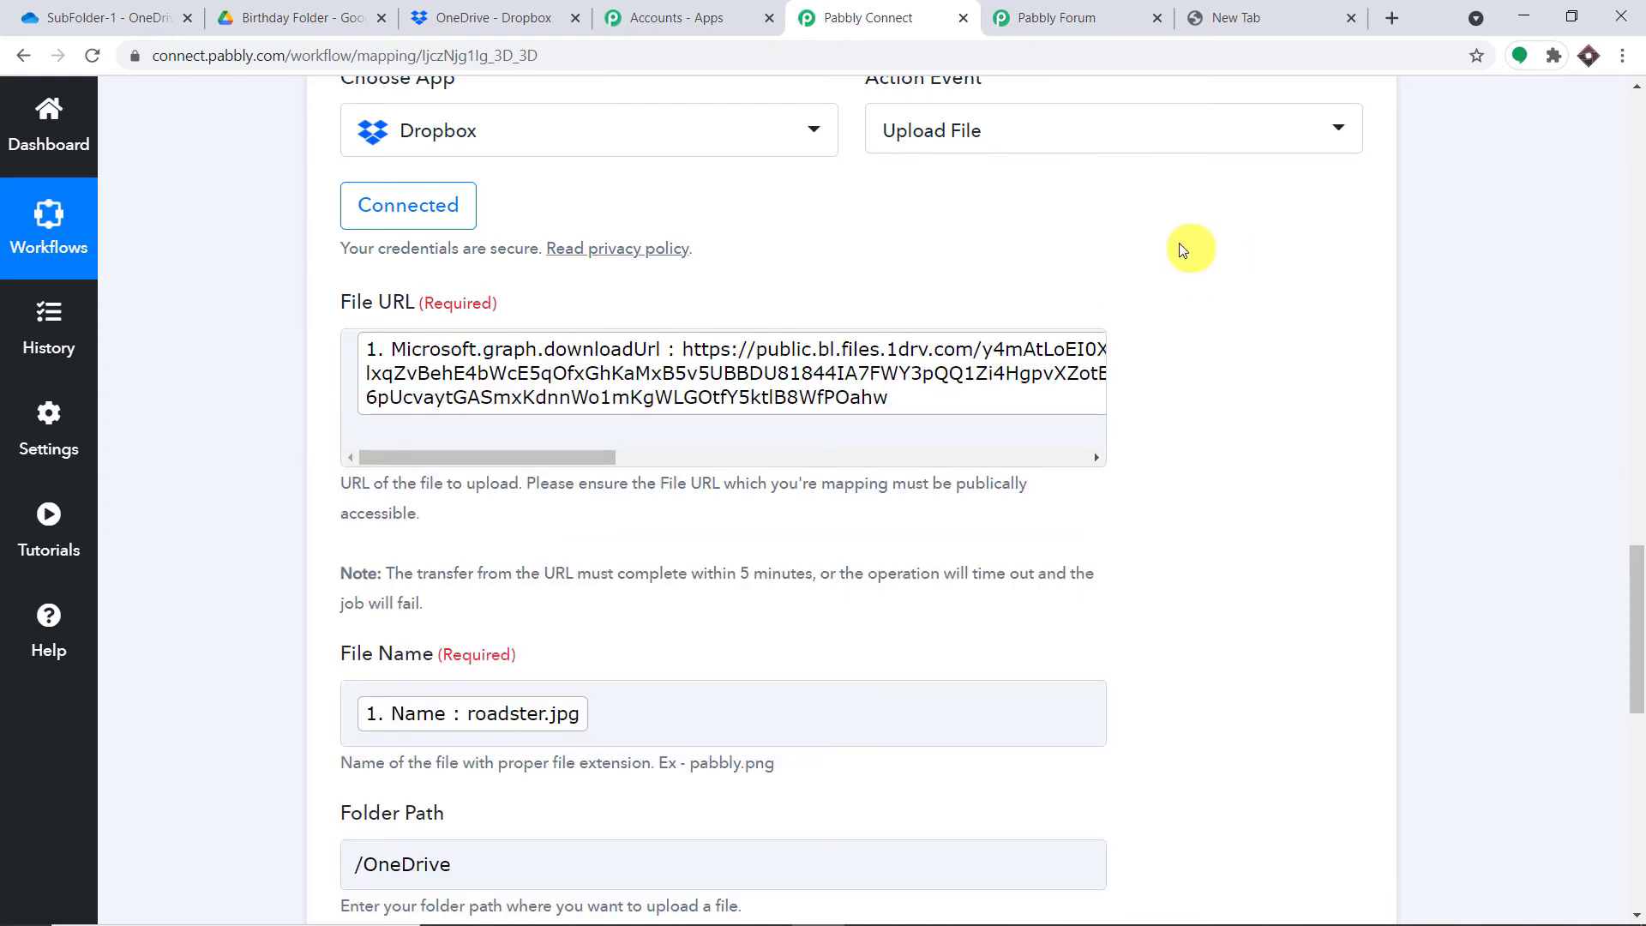
# - Save the Dropbox action and send a test request, then check the upload by opening roadster.jpg in Dropbox's OneDrive folder
pyautogui.scroll(-5, 1061, 375)
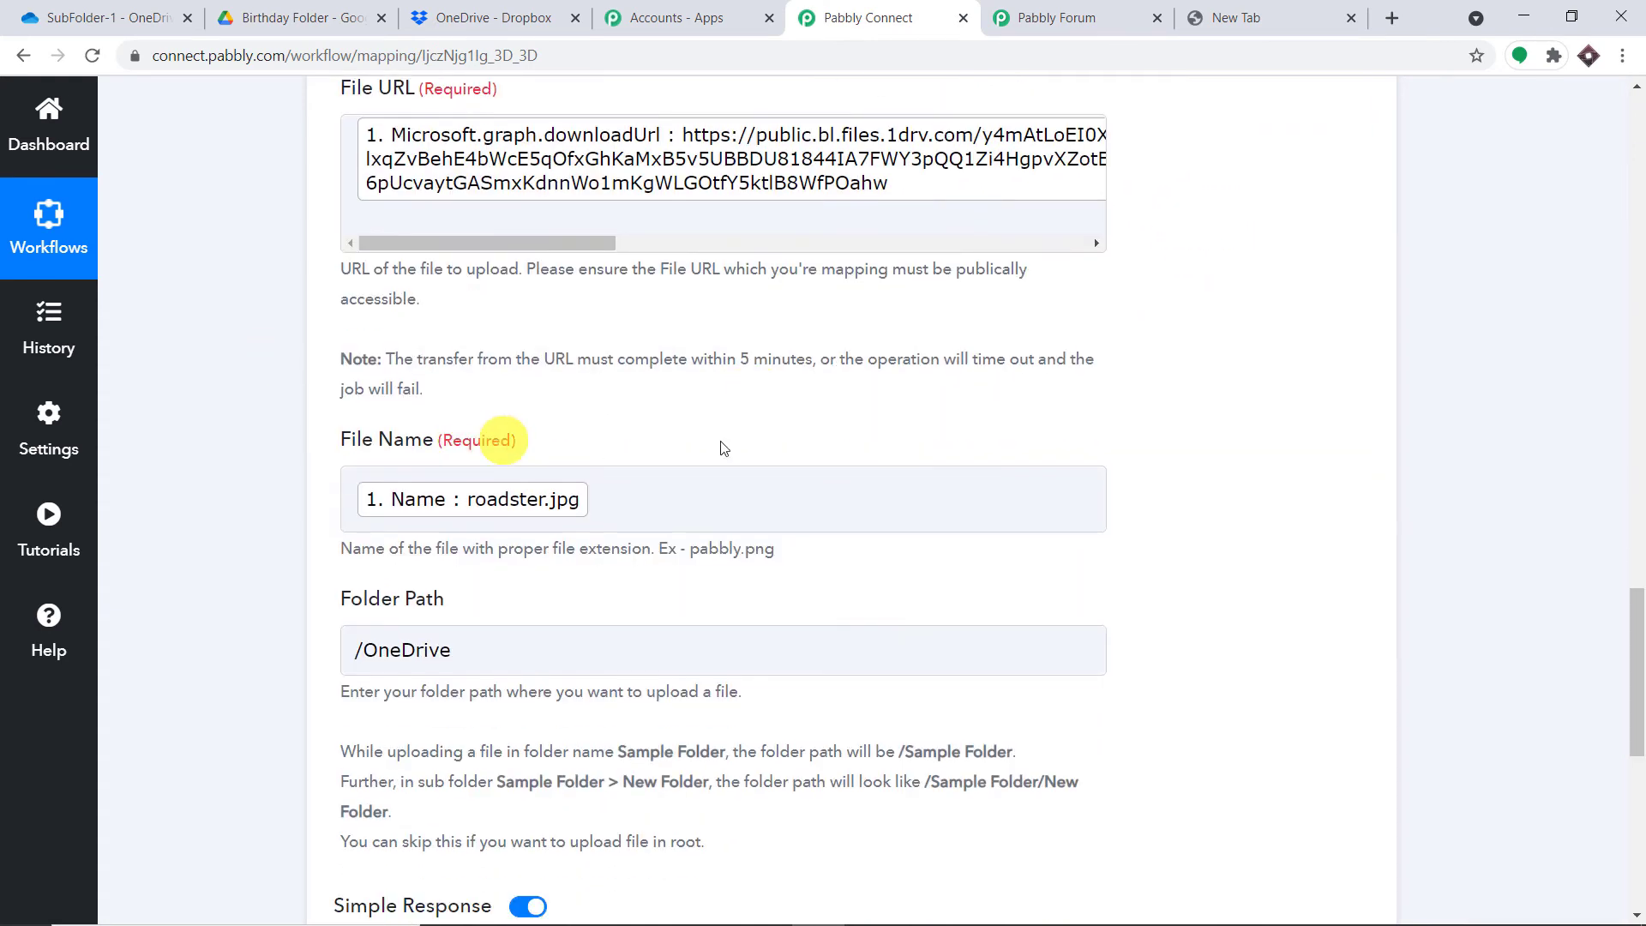
pyautogui.scroll(-4, 760, 441)
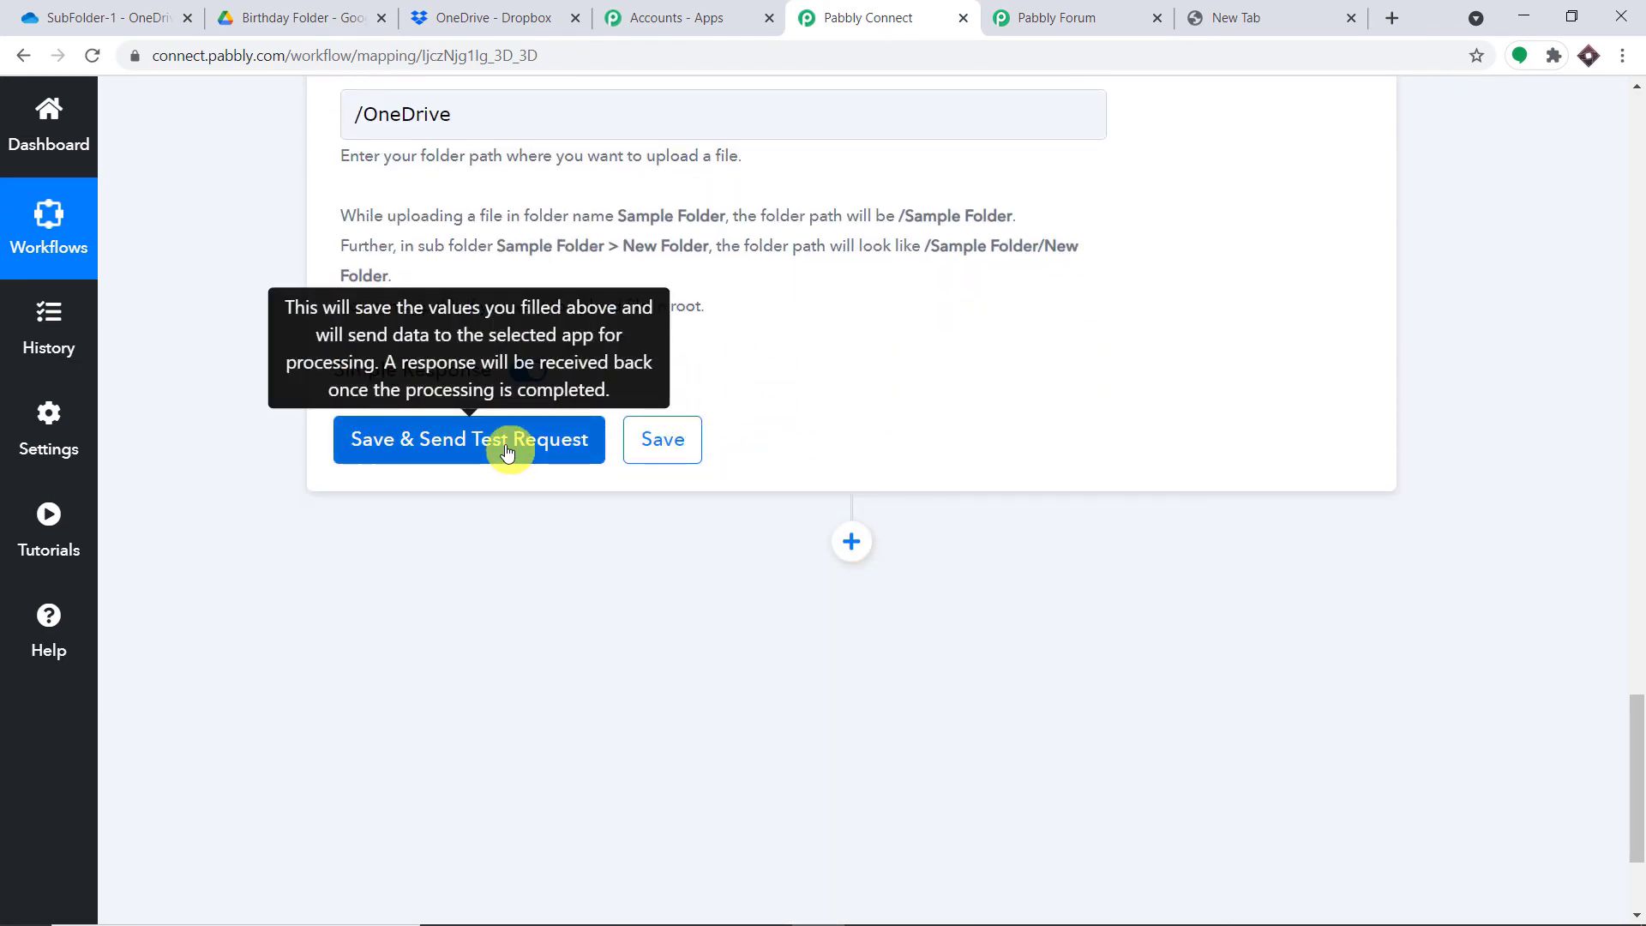
pyautogui.click(507, 450)
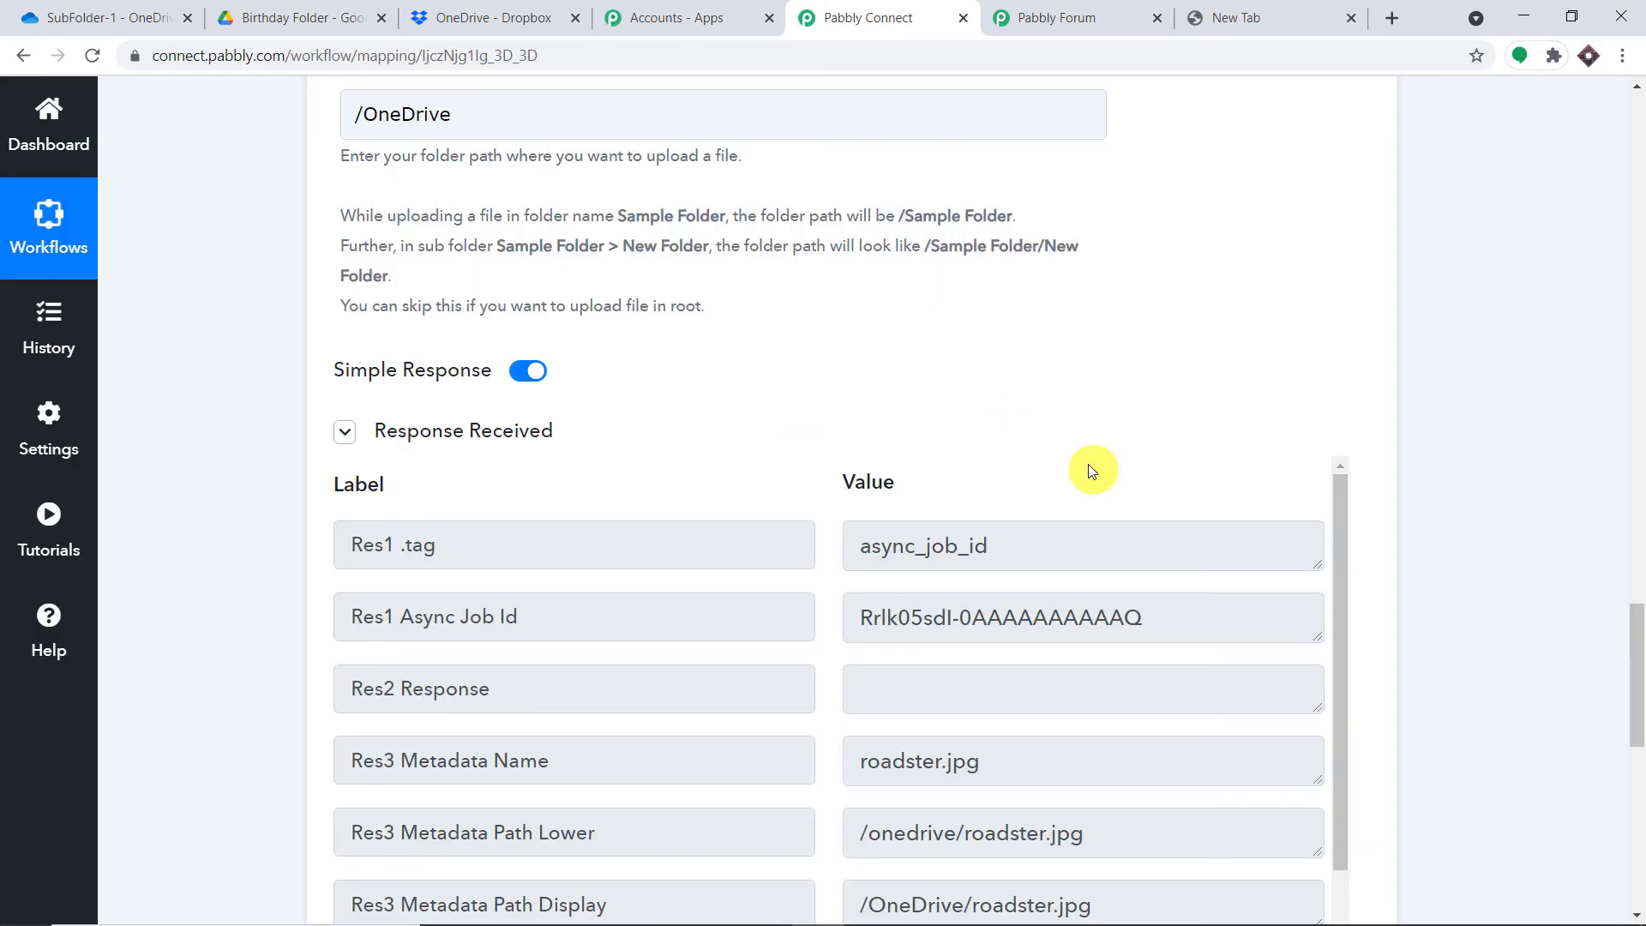
pyautogui.click(519, 18)
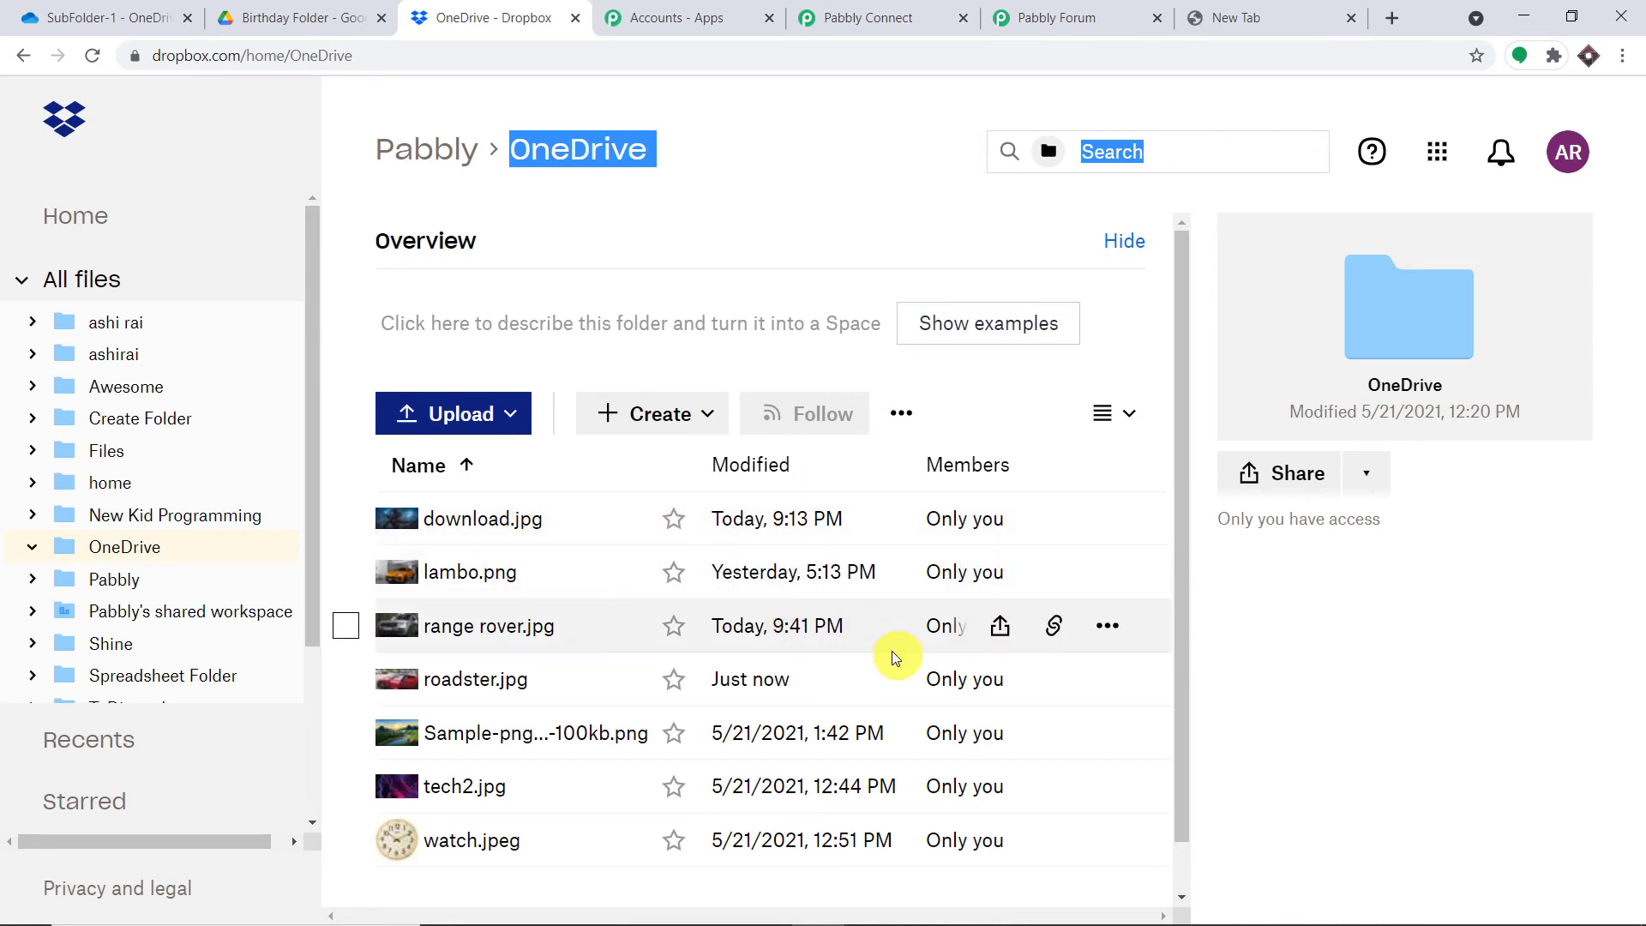
pyautogui.click(474, 686)
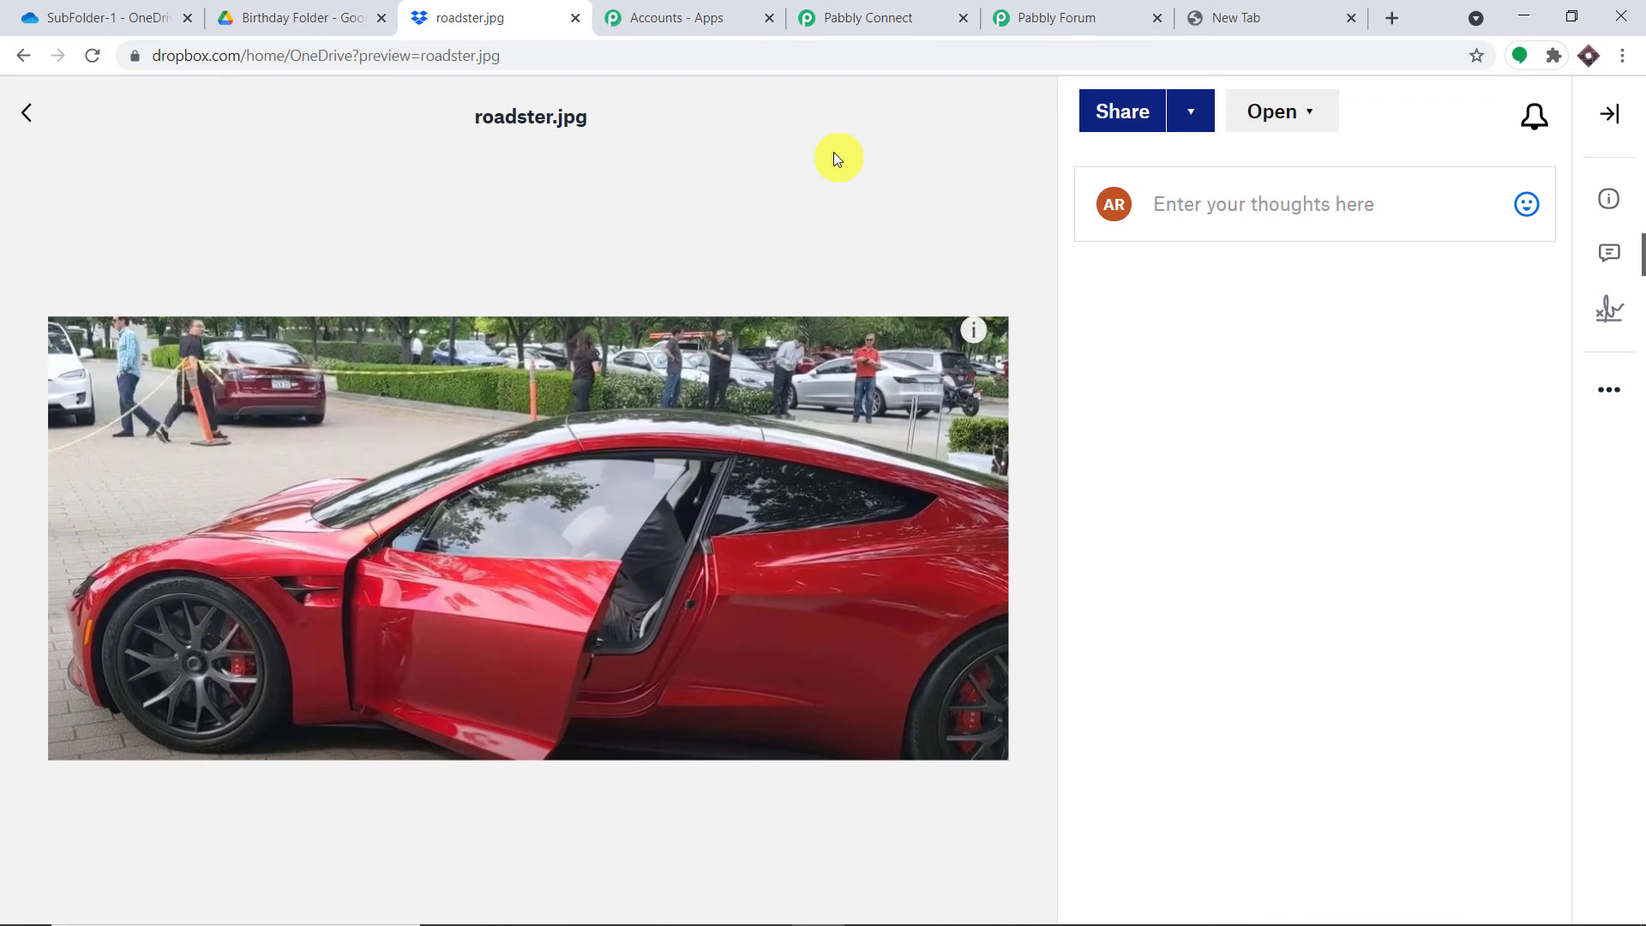
# - Return to the Pabbly Connect workflow and add an action after the Dropbox step using Google Drive with the Upload a File event
pyautogui.click(871, 14)
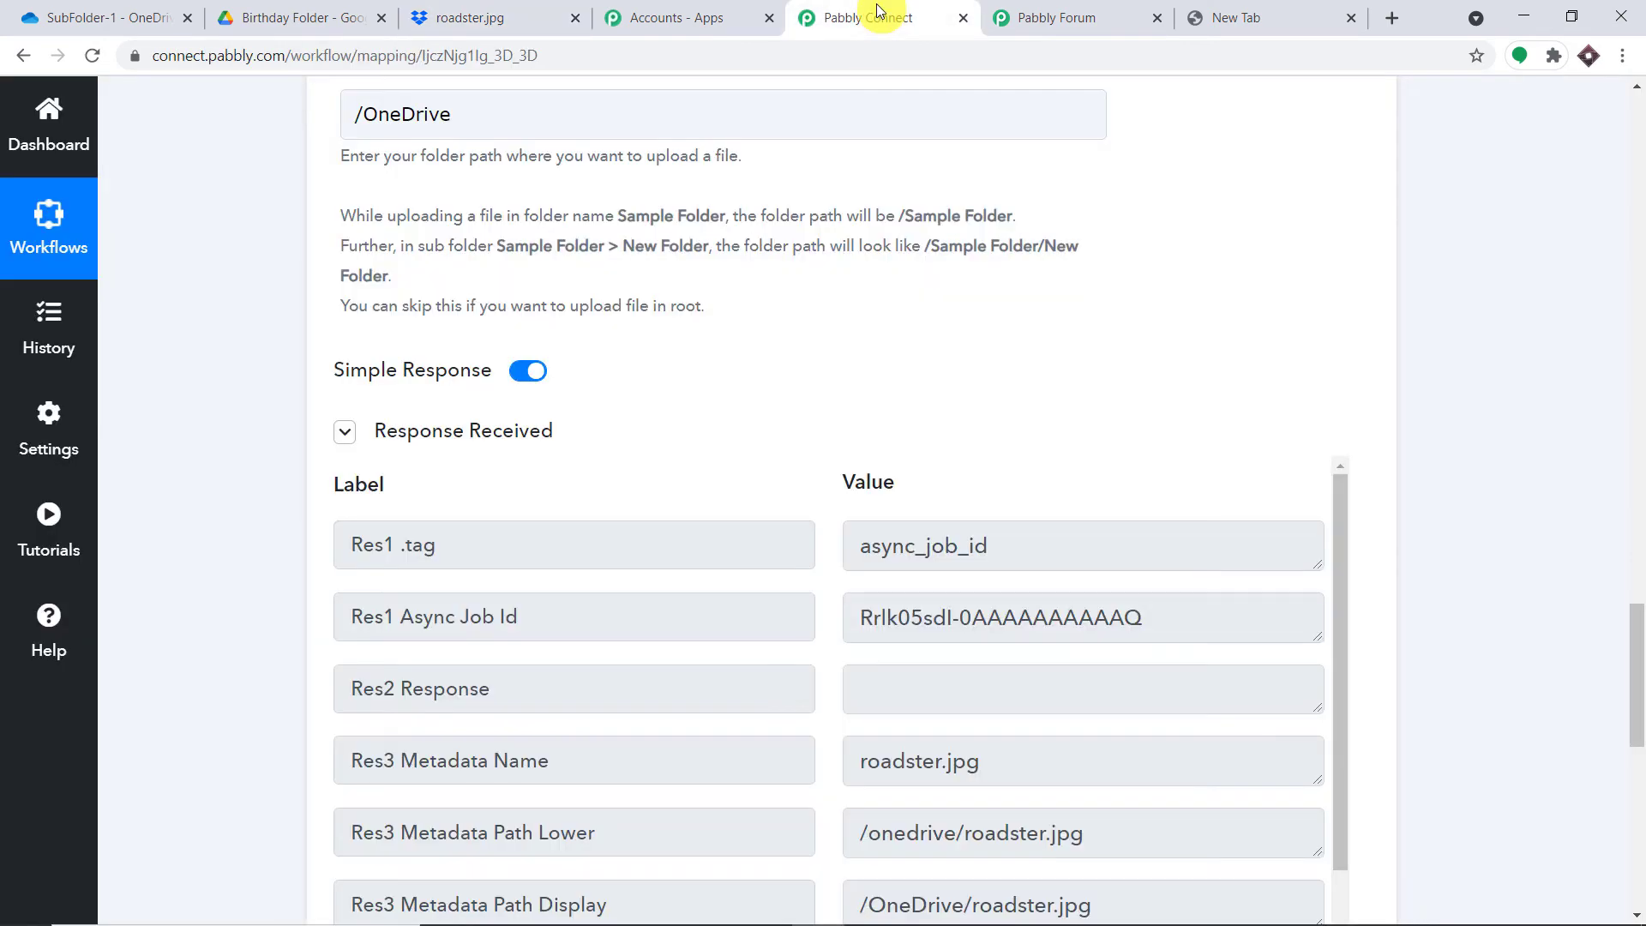
pyautogui.scroll(-9, 1638, 781)
pyautogui.scroll(-2, 1638, 780)
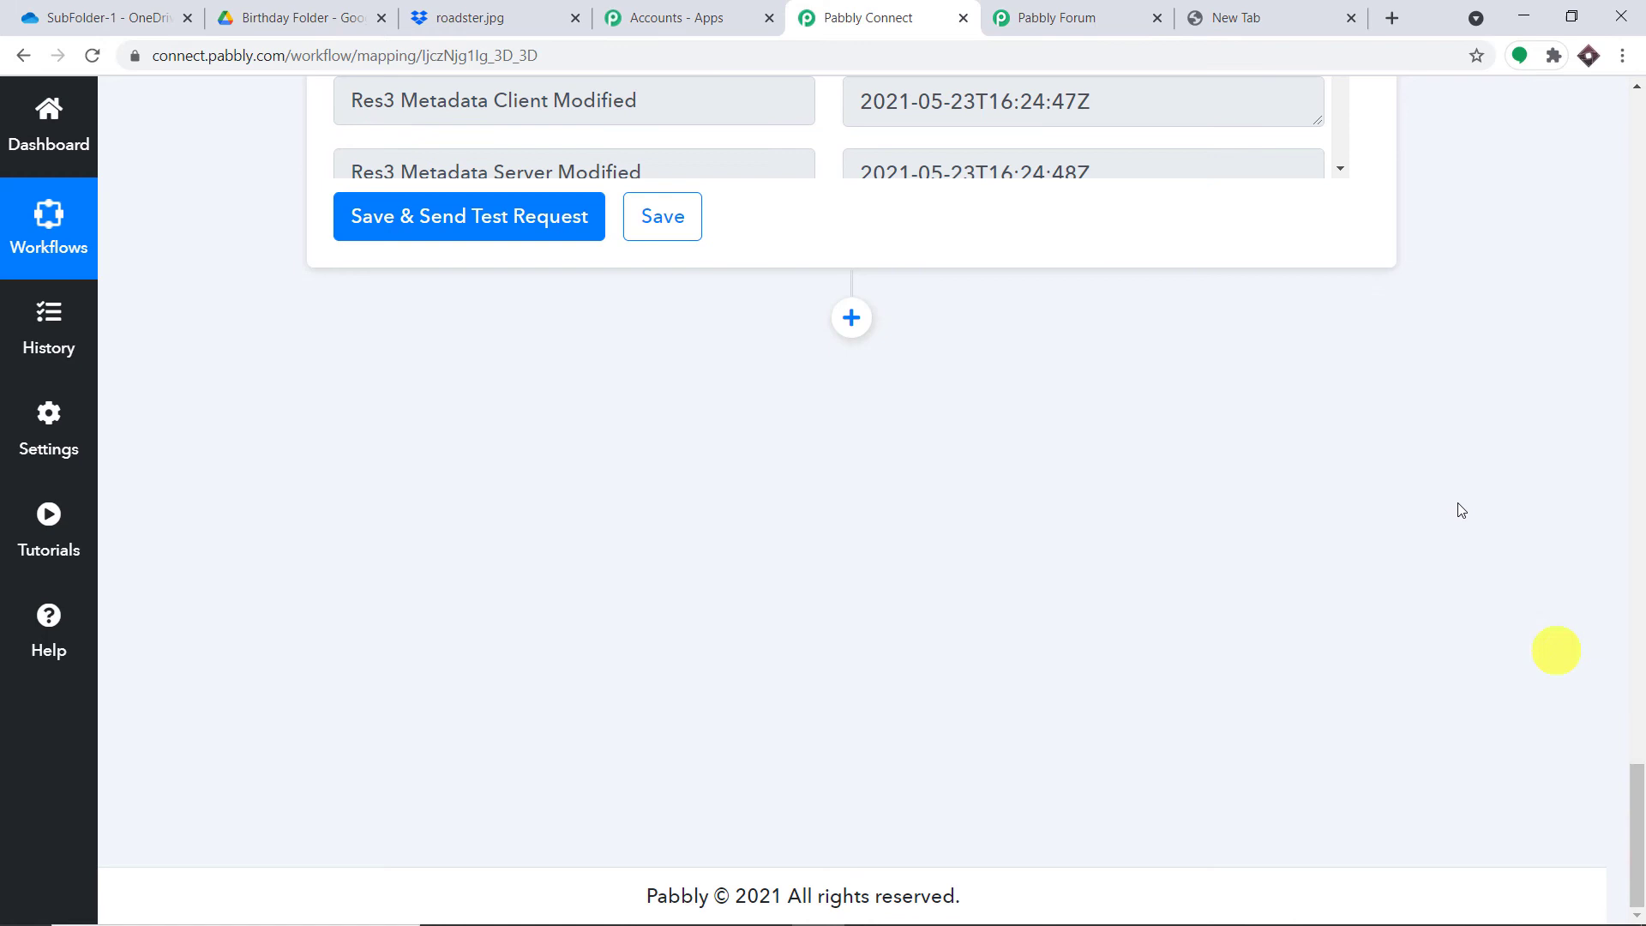
pyautogui.click(852, 318)
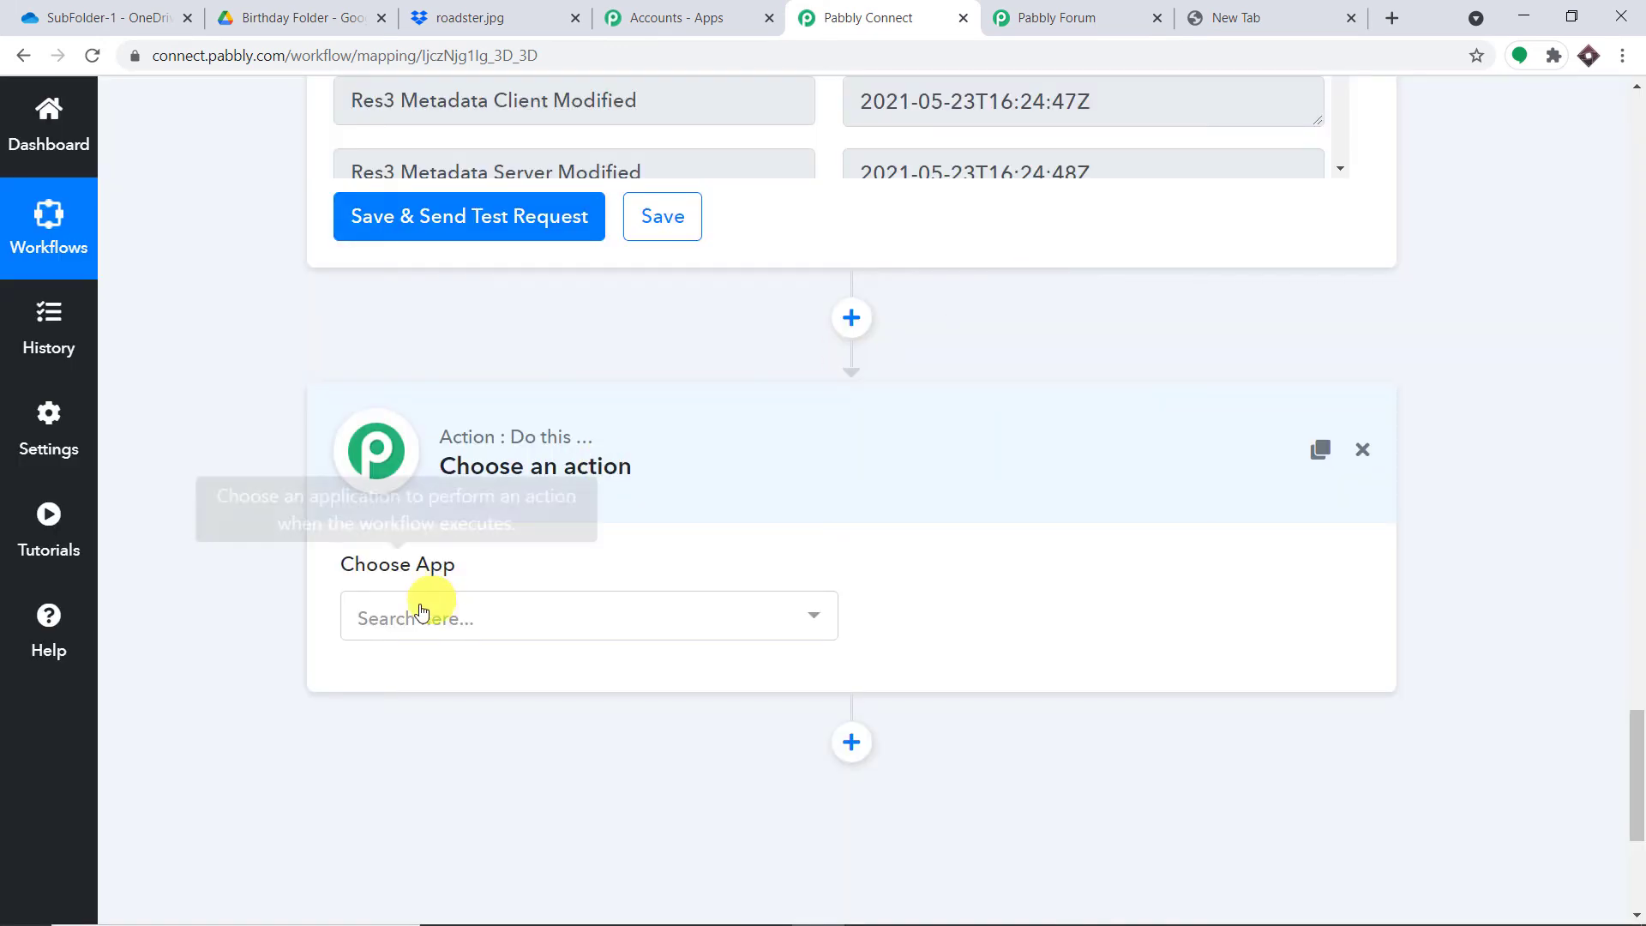
pyautogui.click(468, 616)
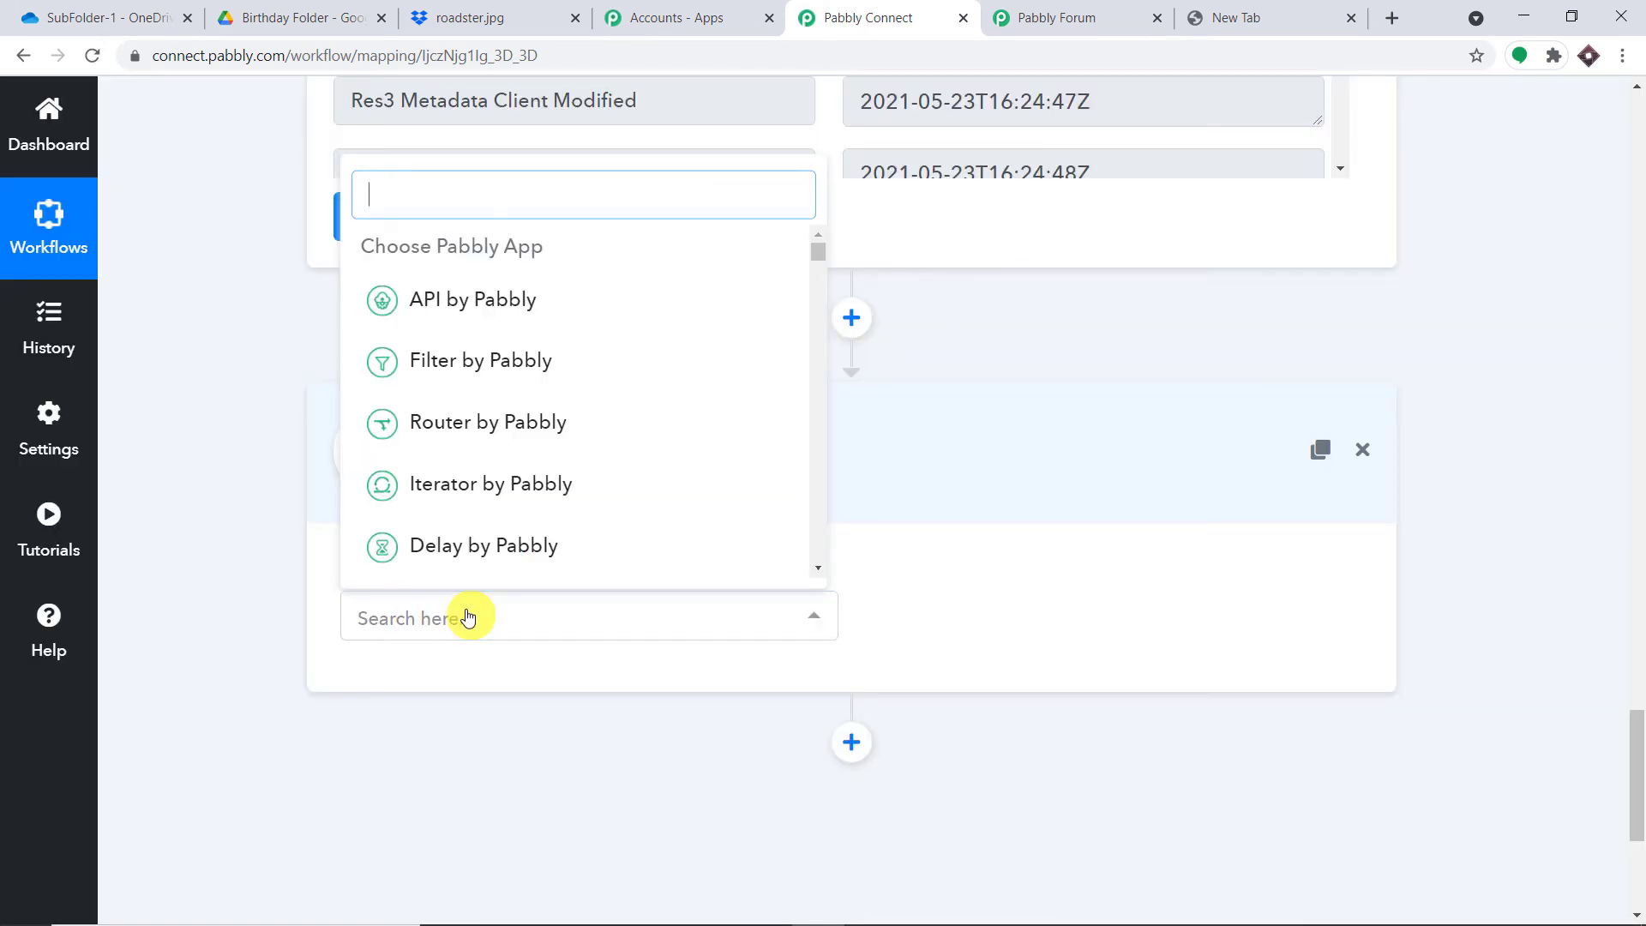
pyautogui.write('google')
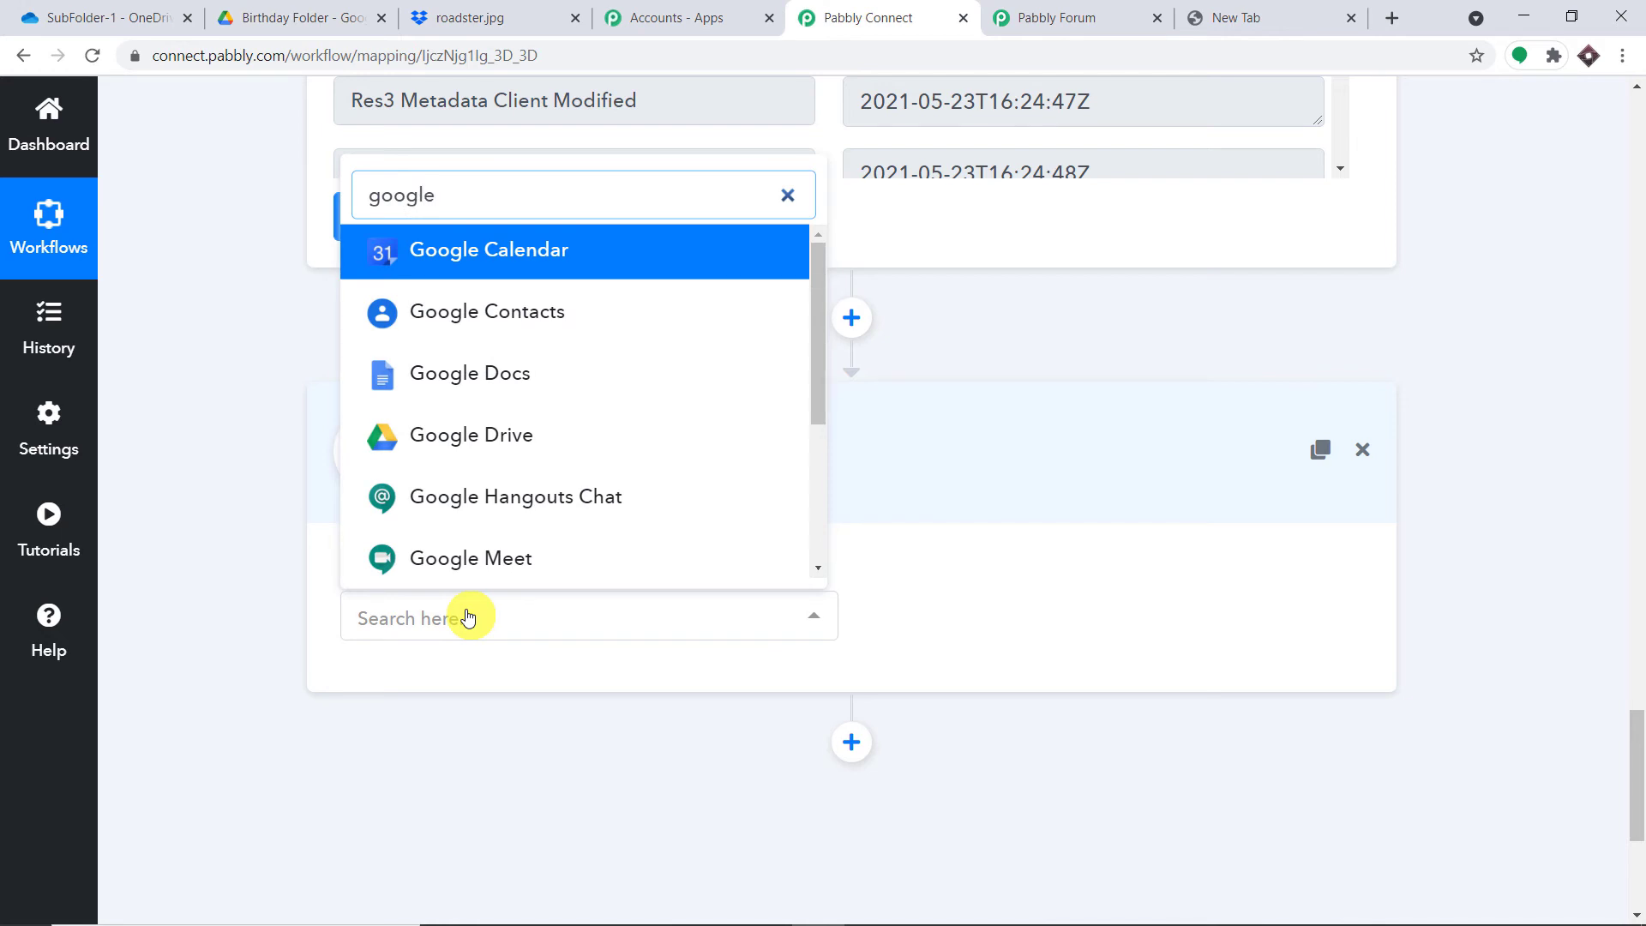
pyautogui.click(514, 439)
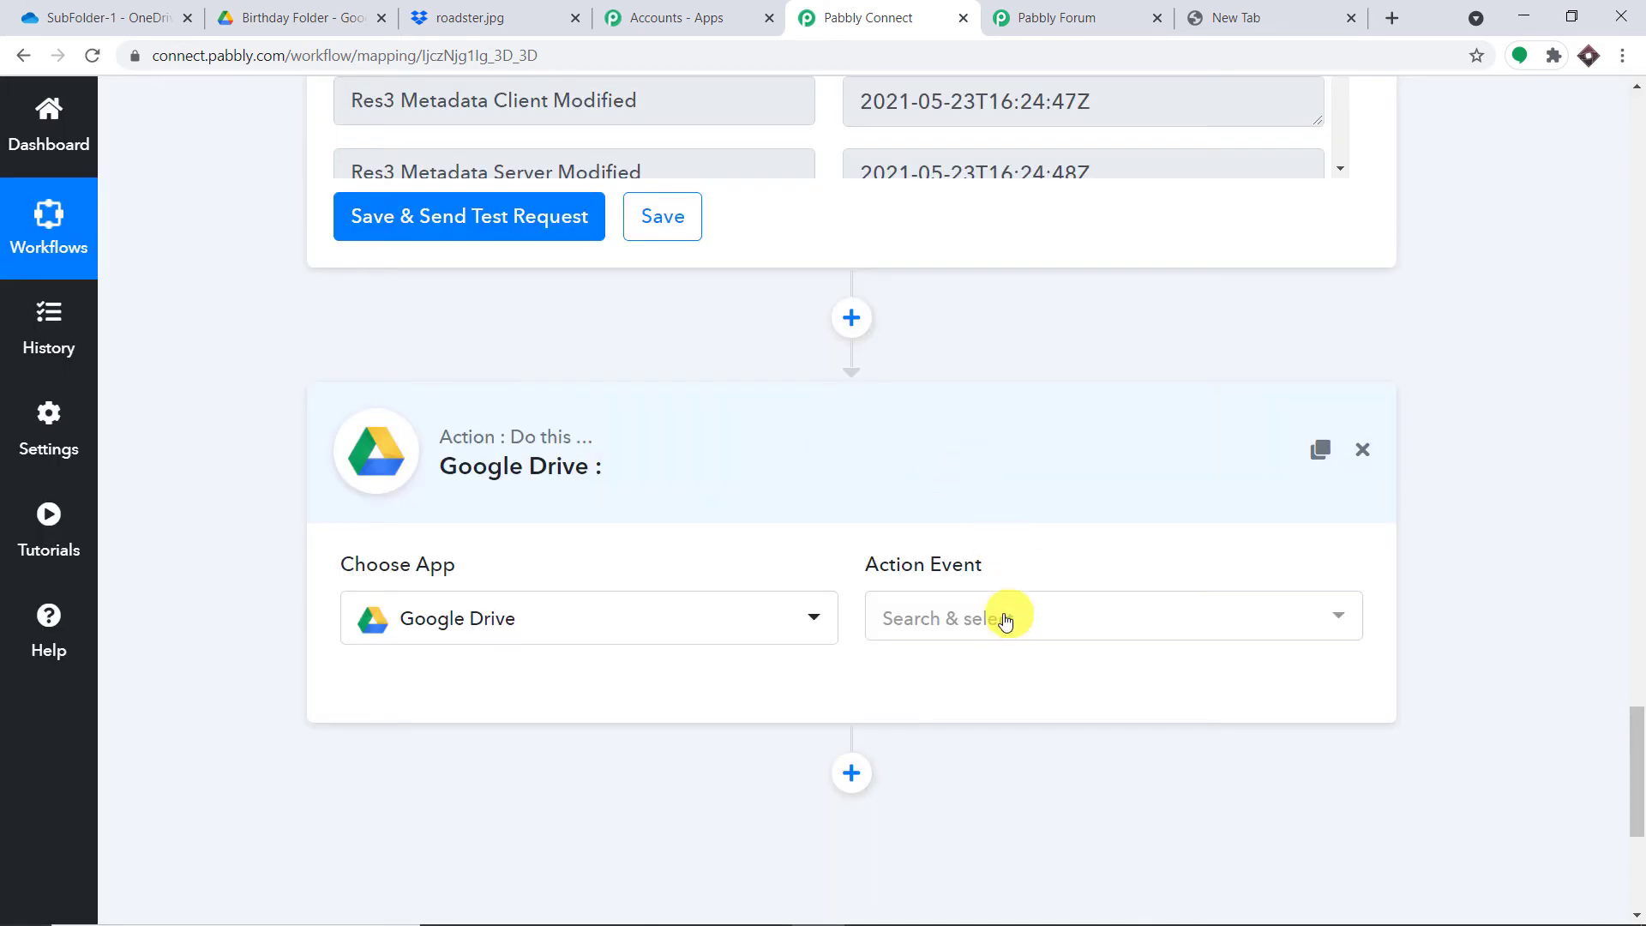
pyautogui.click(1005, 619)
pyautogui.scroll(-10, 1063, 497)
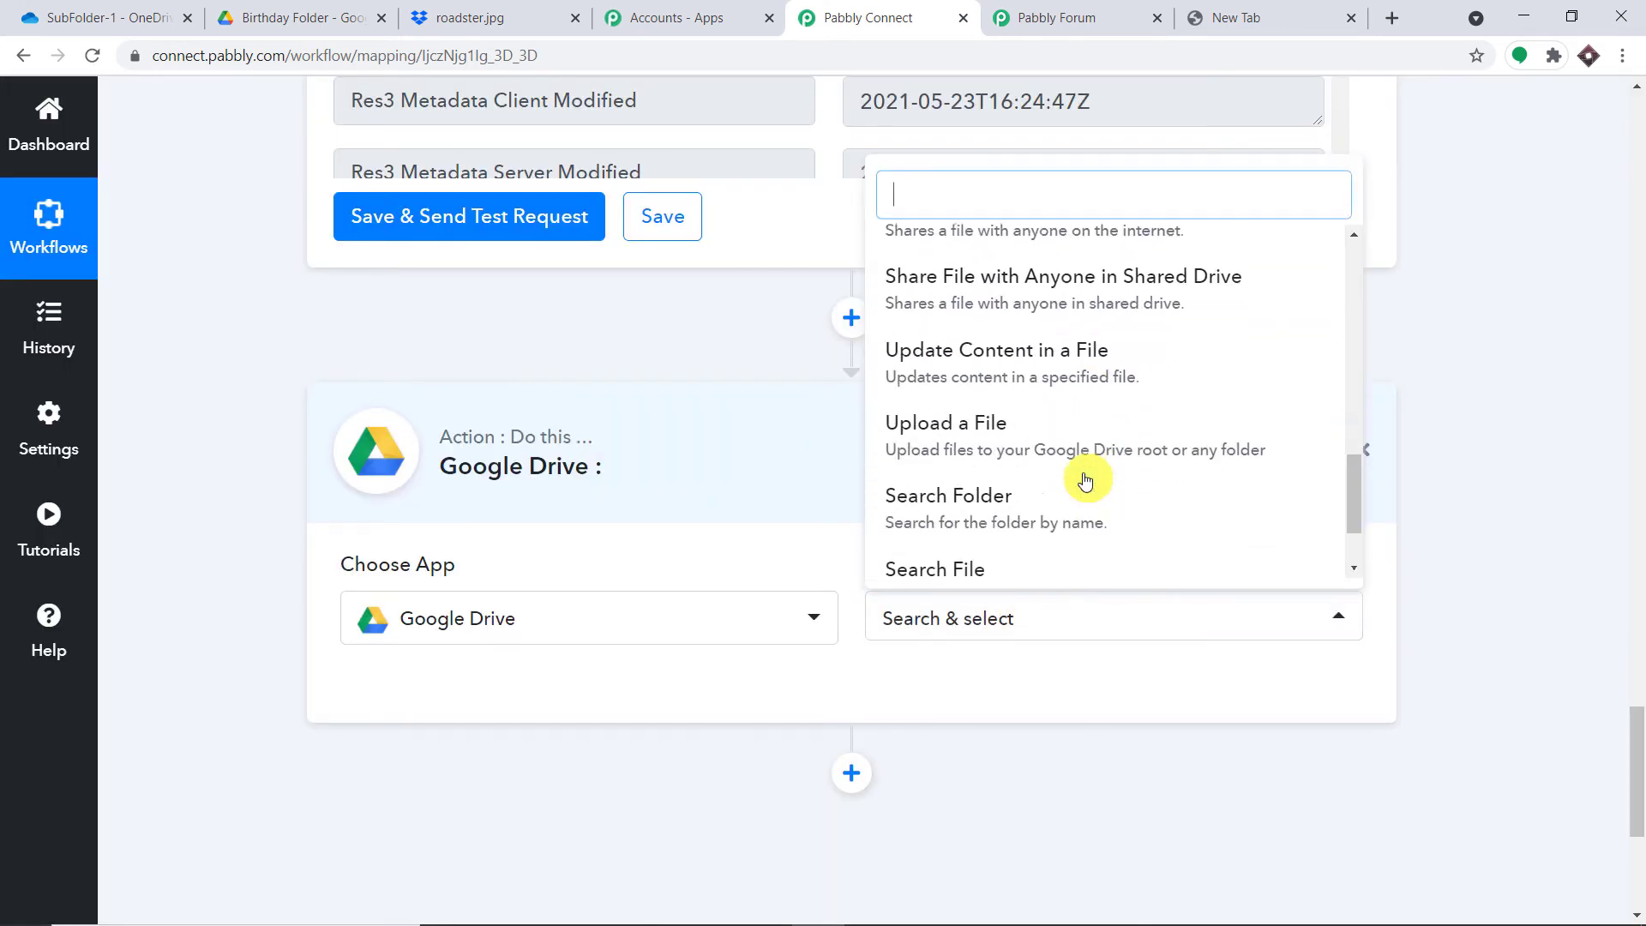
pyautogui.scroll(-2, 1085, 480)
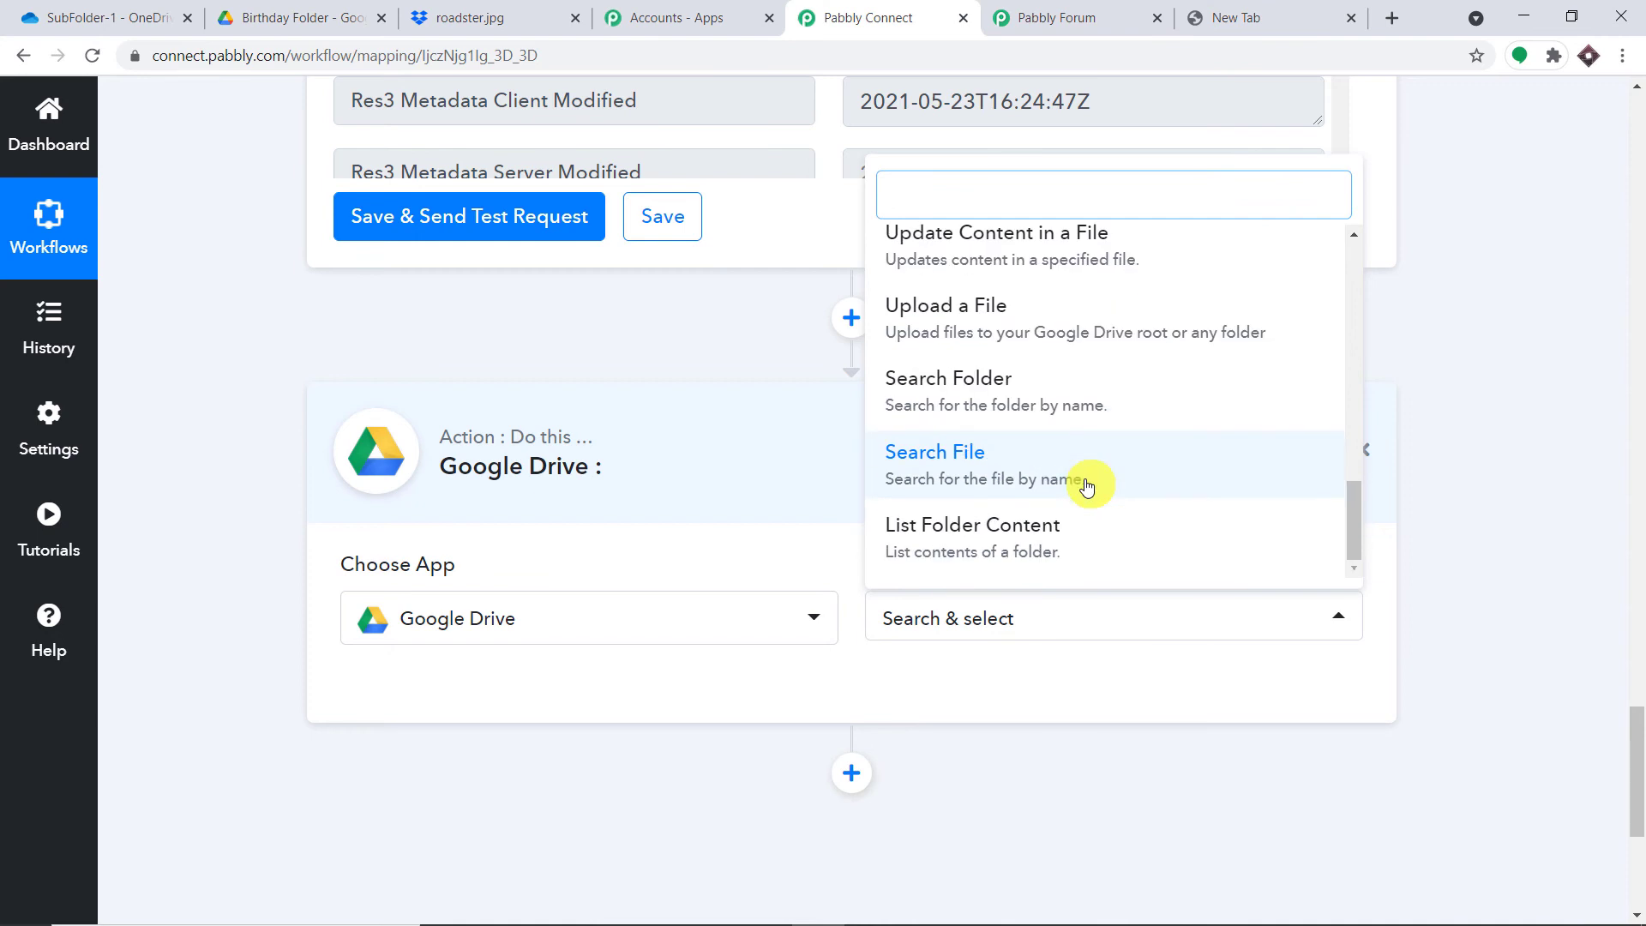
pyautogui.click(1005, 324)
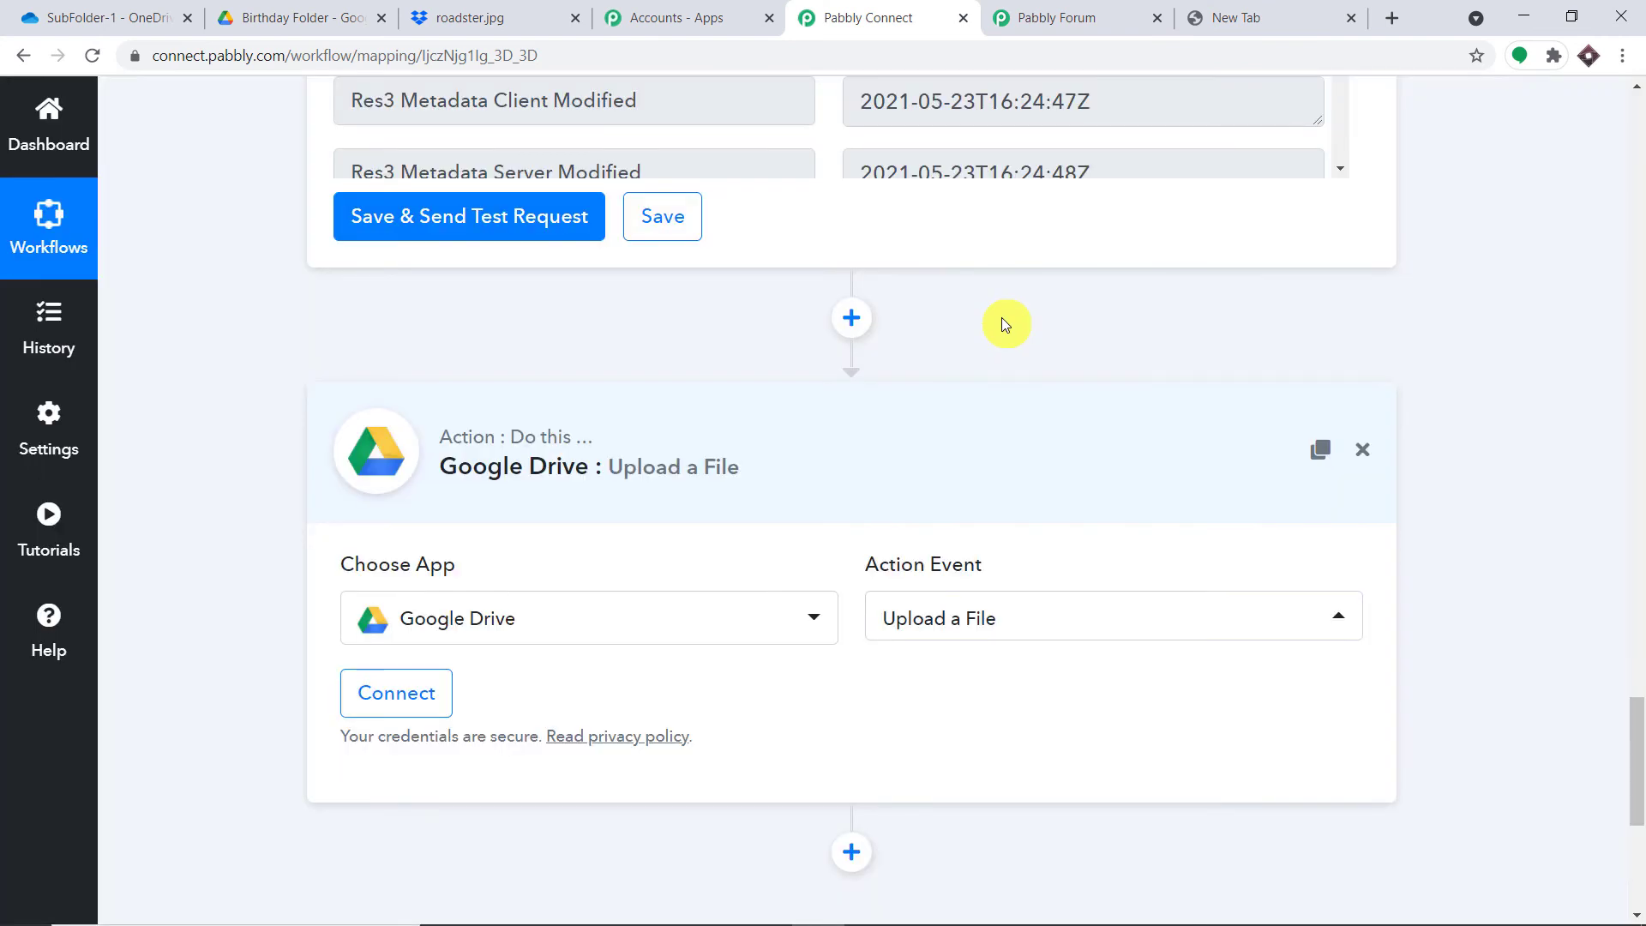
# - Connect the Google Drive action through a new connection and authorize access with the first listed Google account
pyautogui.click(442, 693)
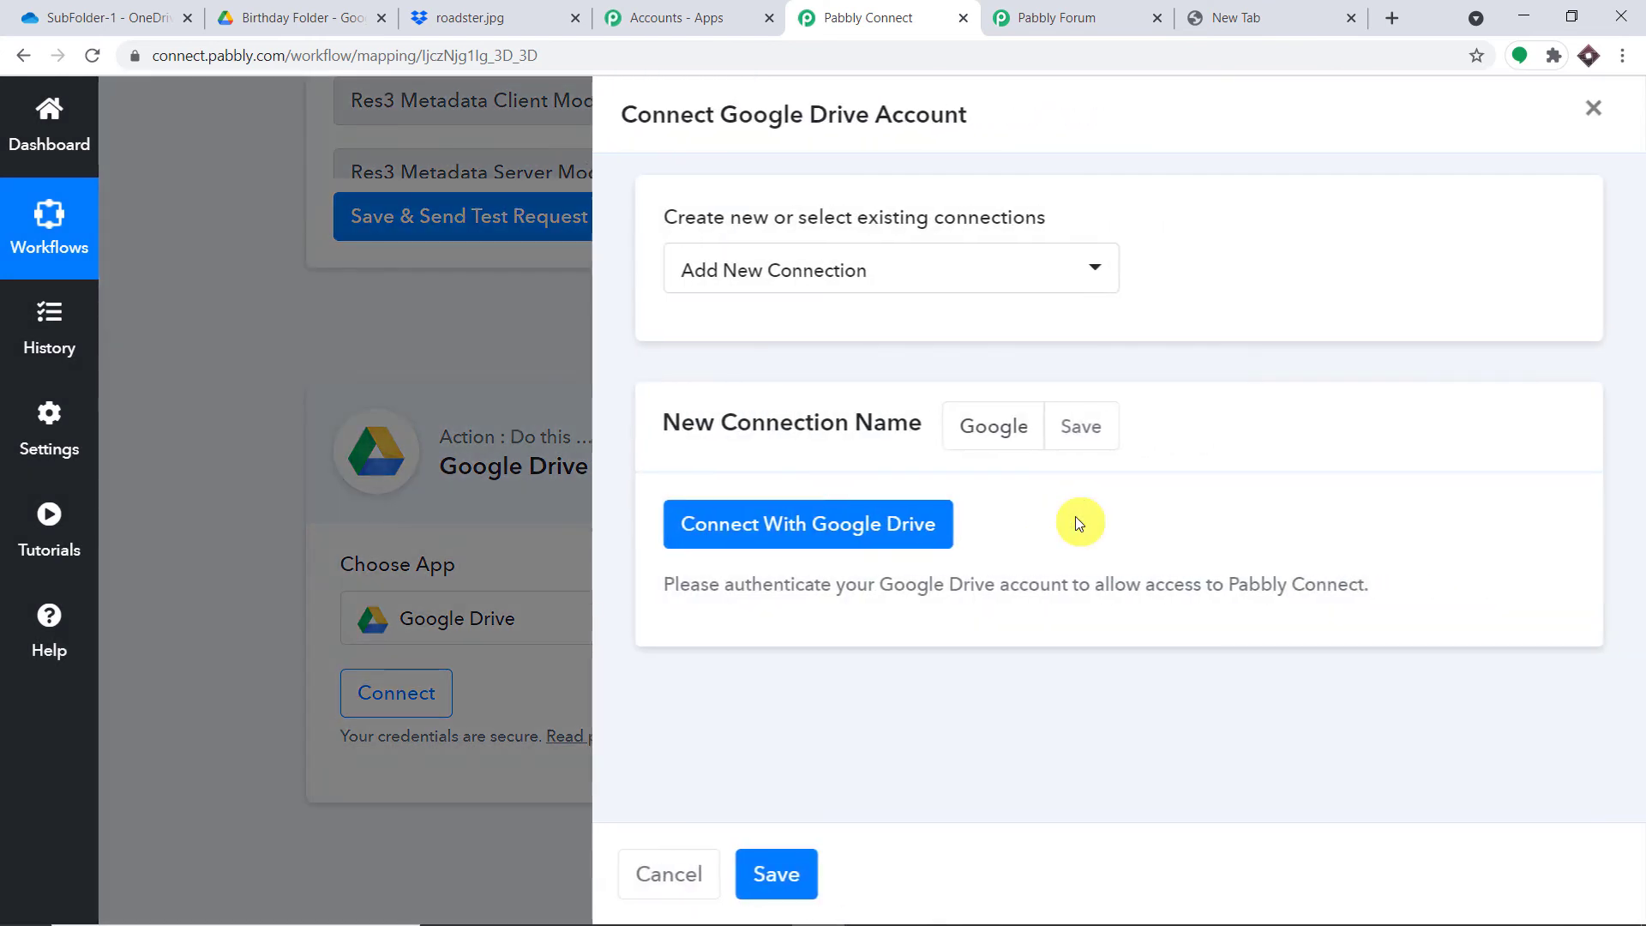
pyautogui.click(770, 526)
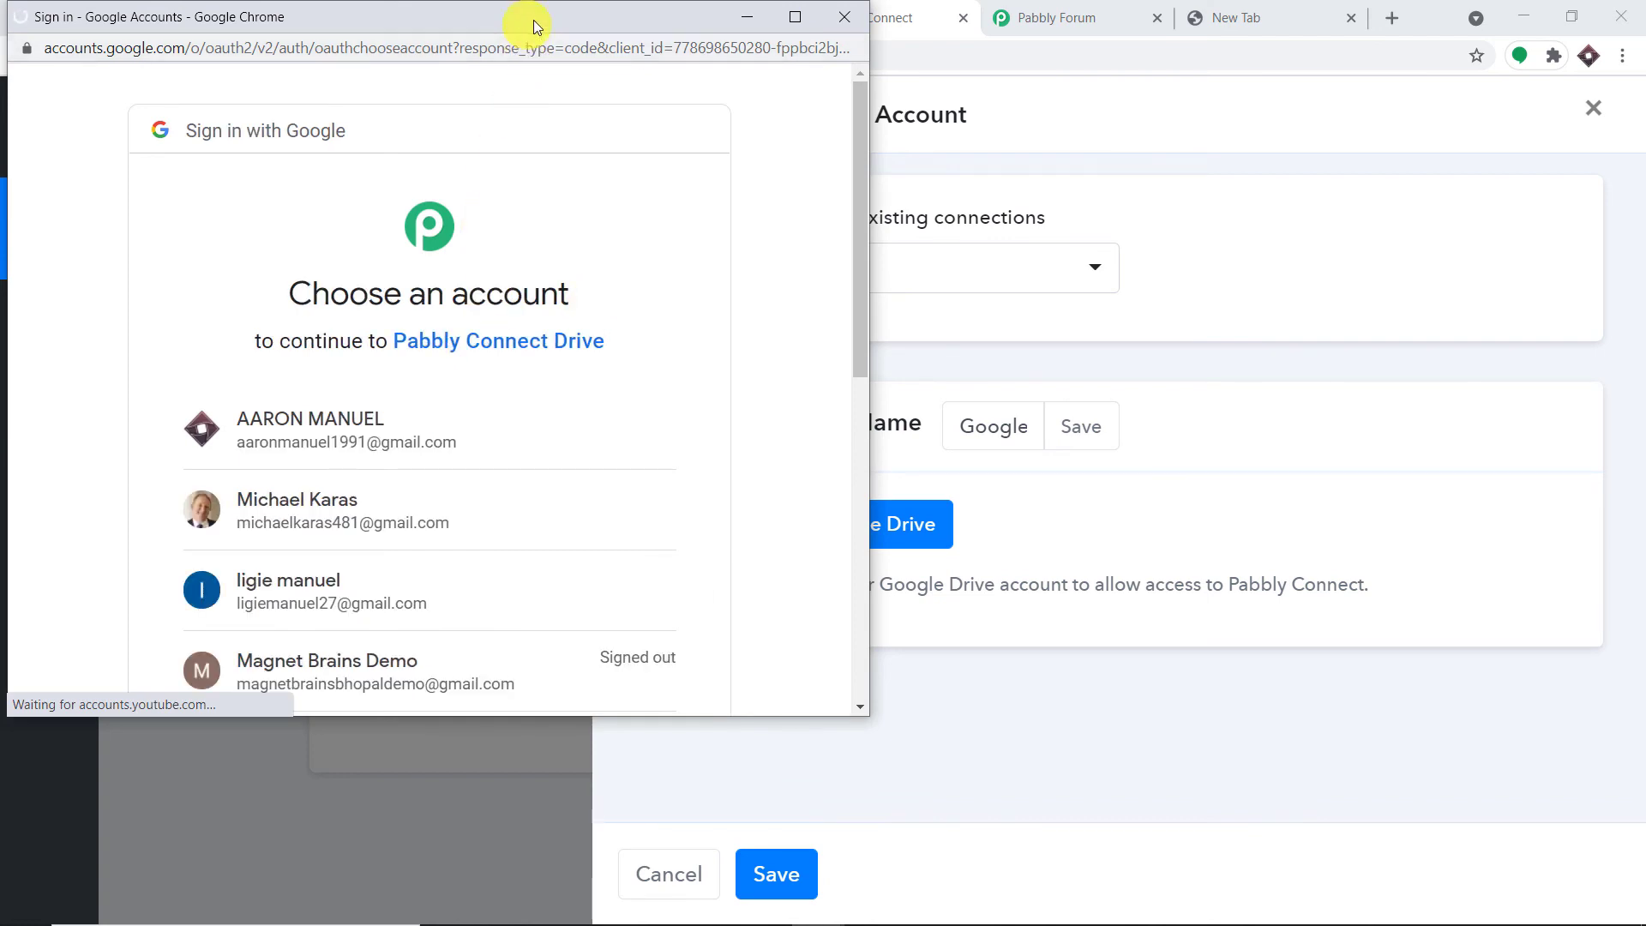
pyautogui.moveTo(537, 19); pyautogui.dragTo(1183, 94)
pyautogui.scroll(-2, 1059, 528)
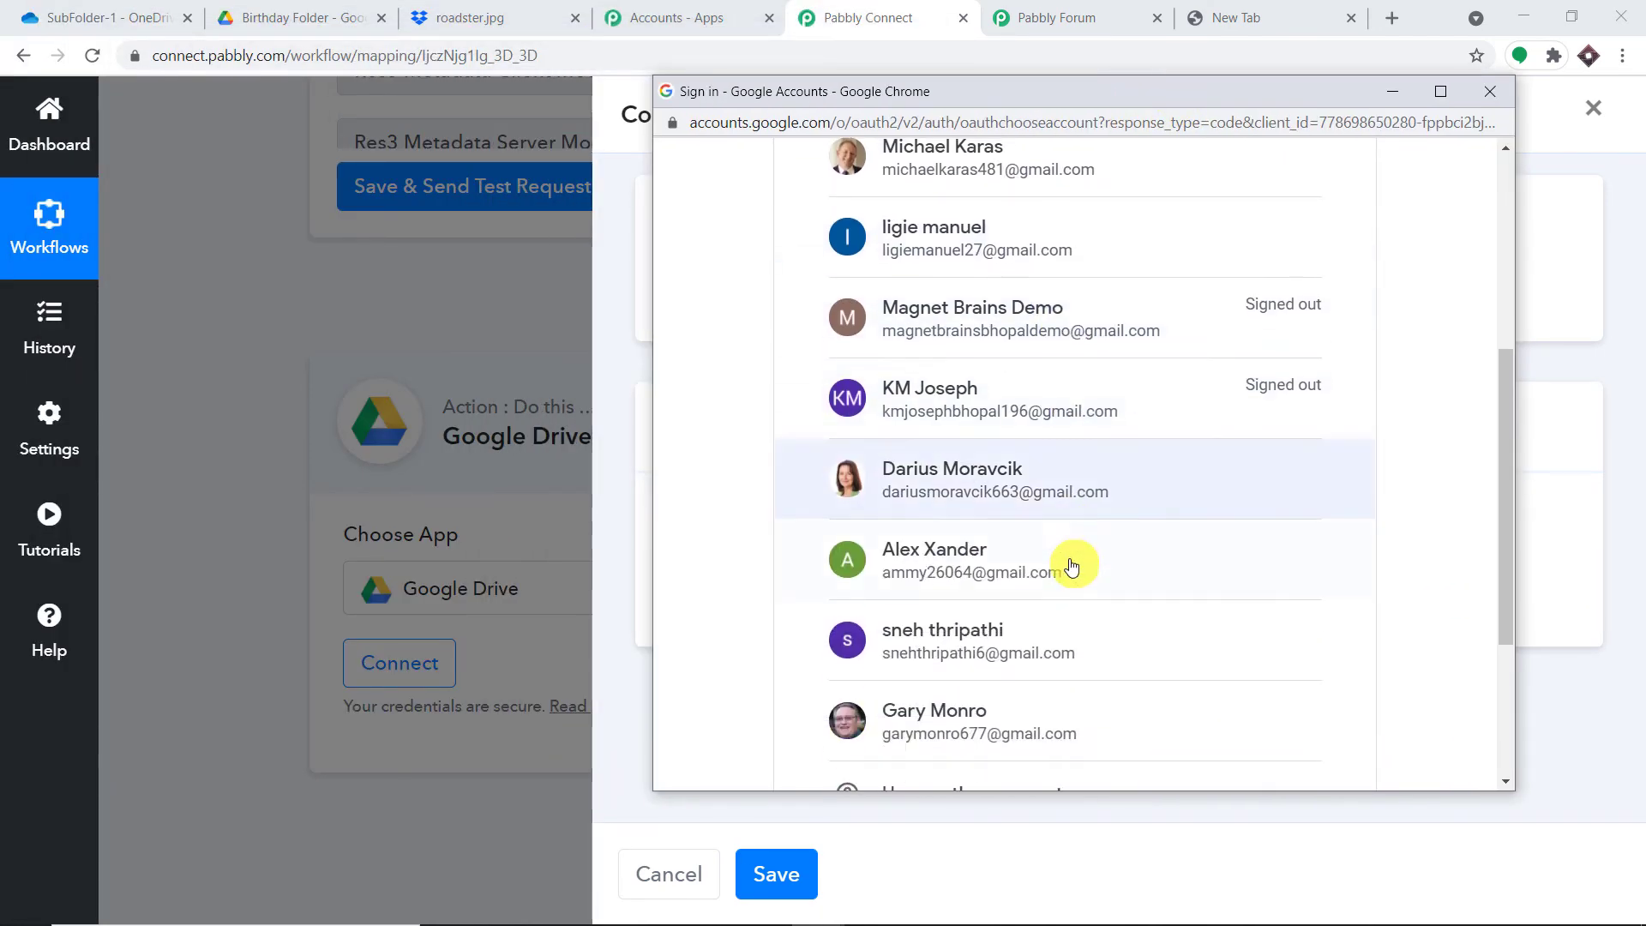
pyautogui.scroll(2, 1063, 514)
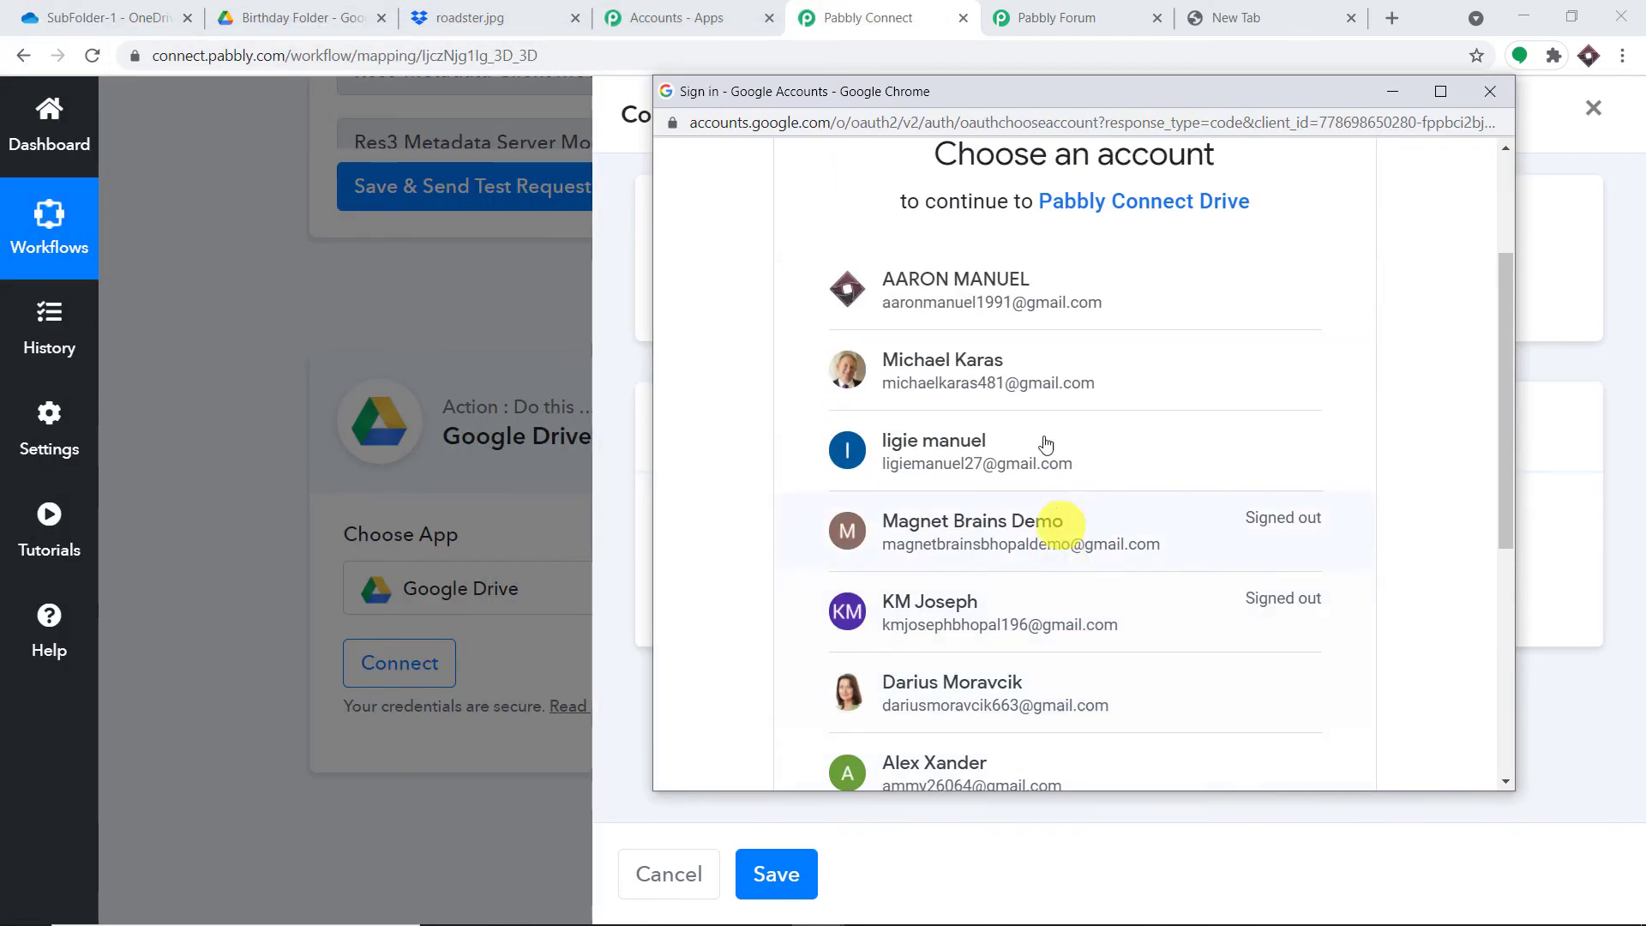
pyautogui.click(992, 285)
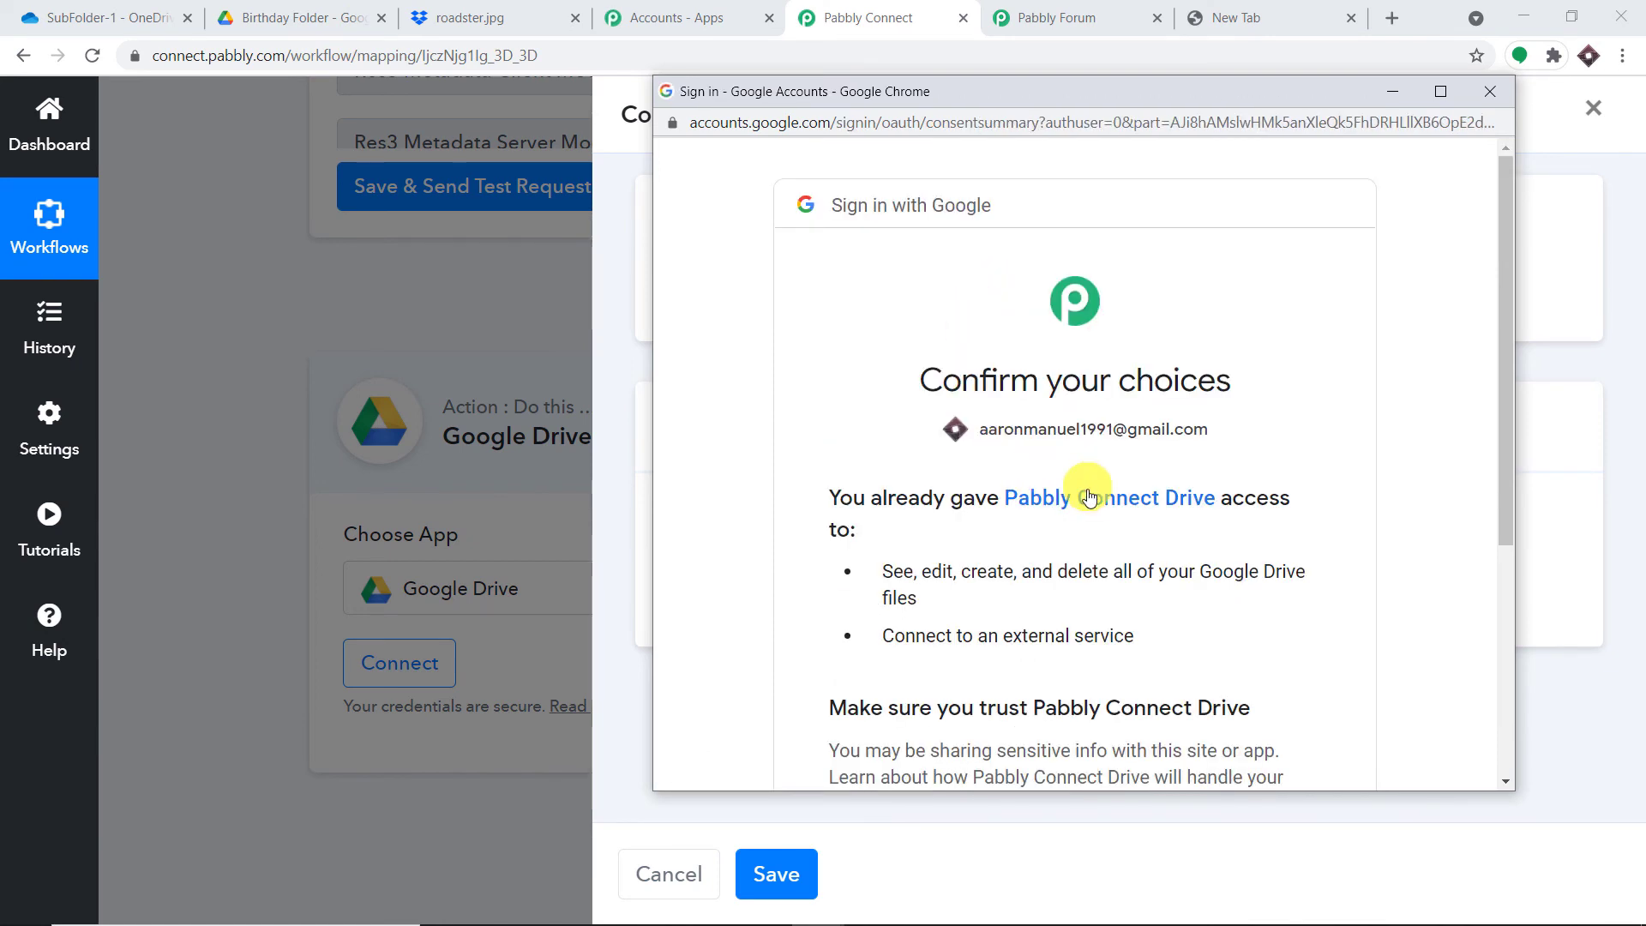
pyautogui.scroll(-1, 1058, 485)
pyautogui.scroll(-3, 1077, 490)
pyautogui.click(1275, 610)
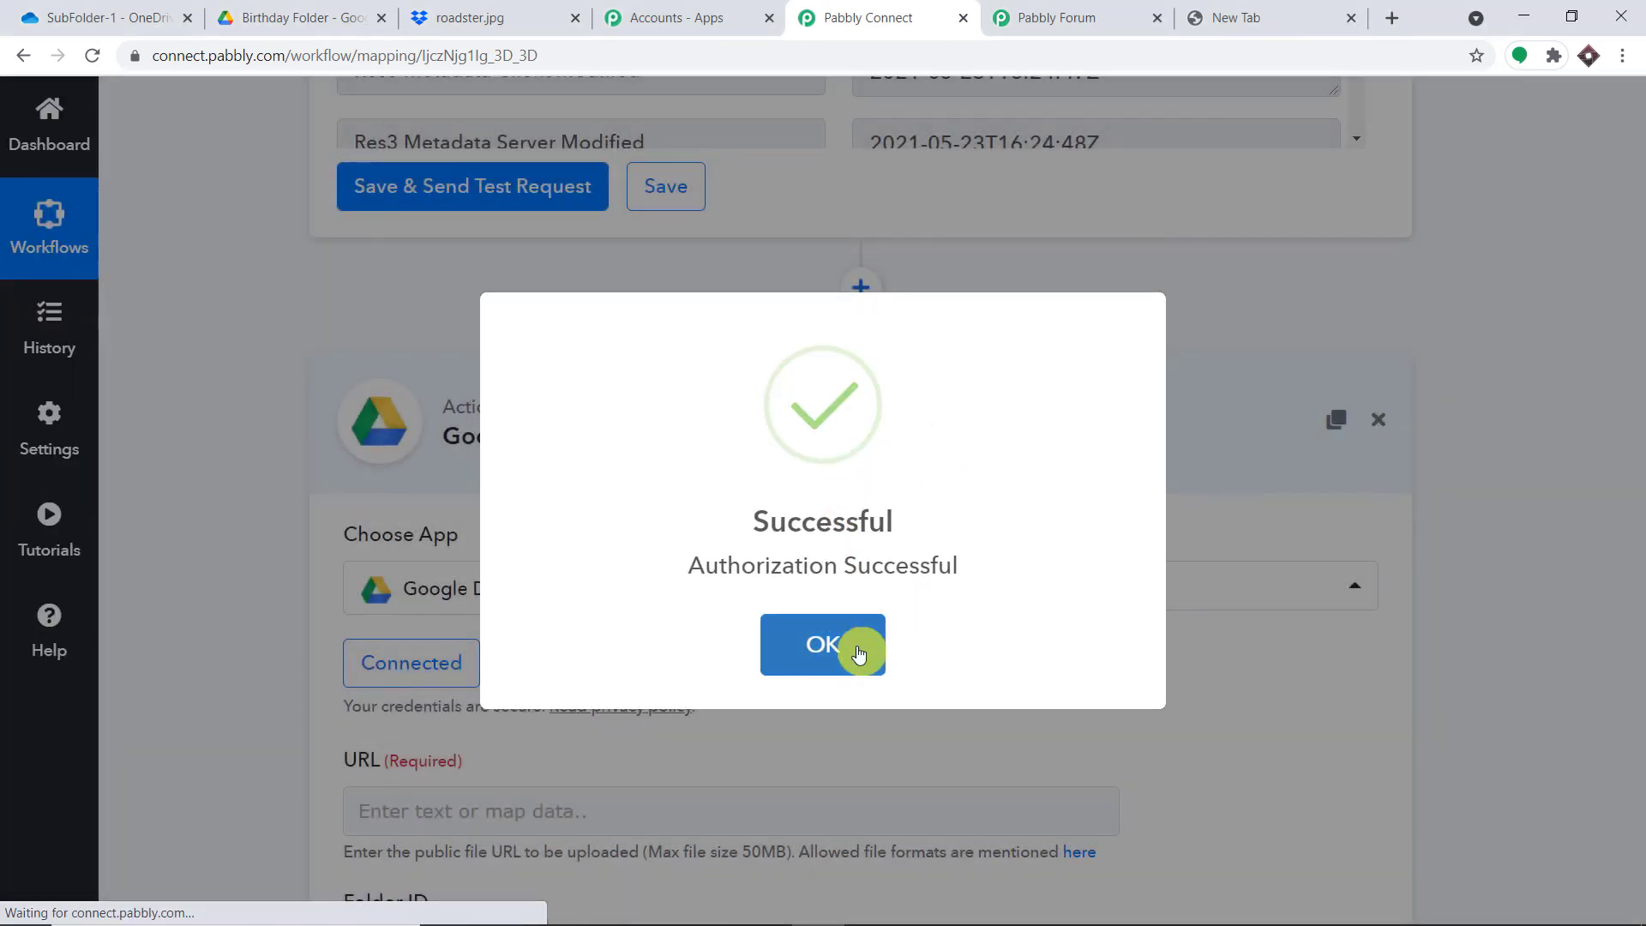
pyautogui.click(857, 651)
# - Map the Google Drive action's URL to the Microsoft.graph.downloadUrl value from the OneDrive trigger data
pyautogui.scroll(-5, 981, 577)
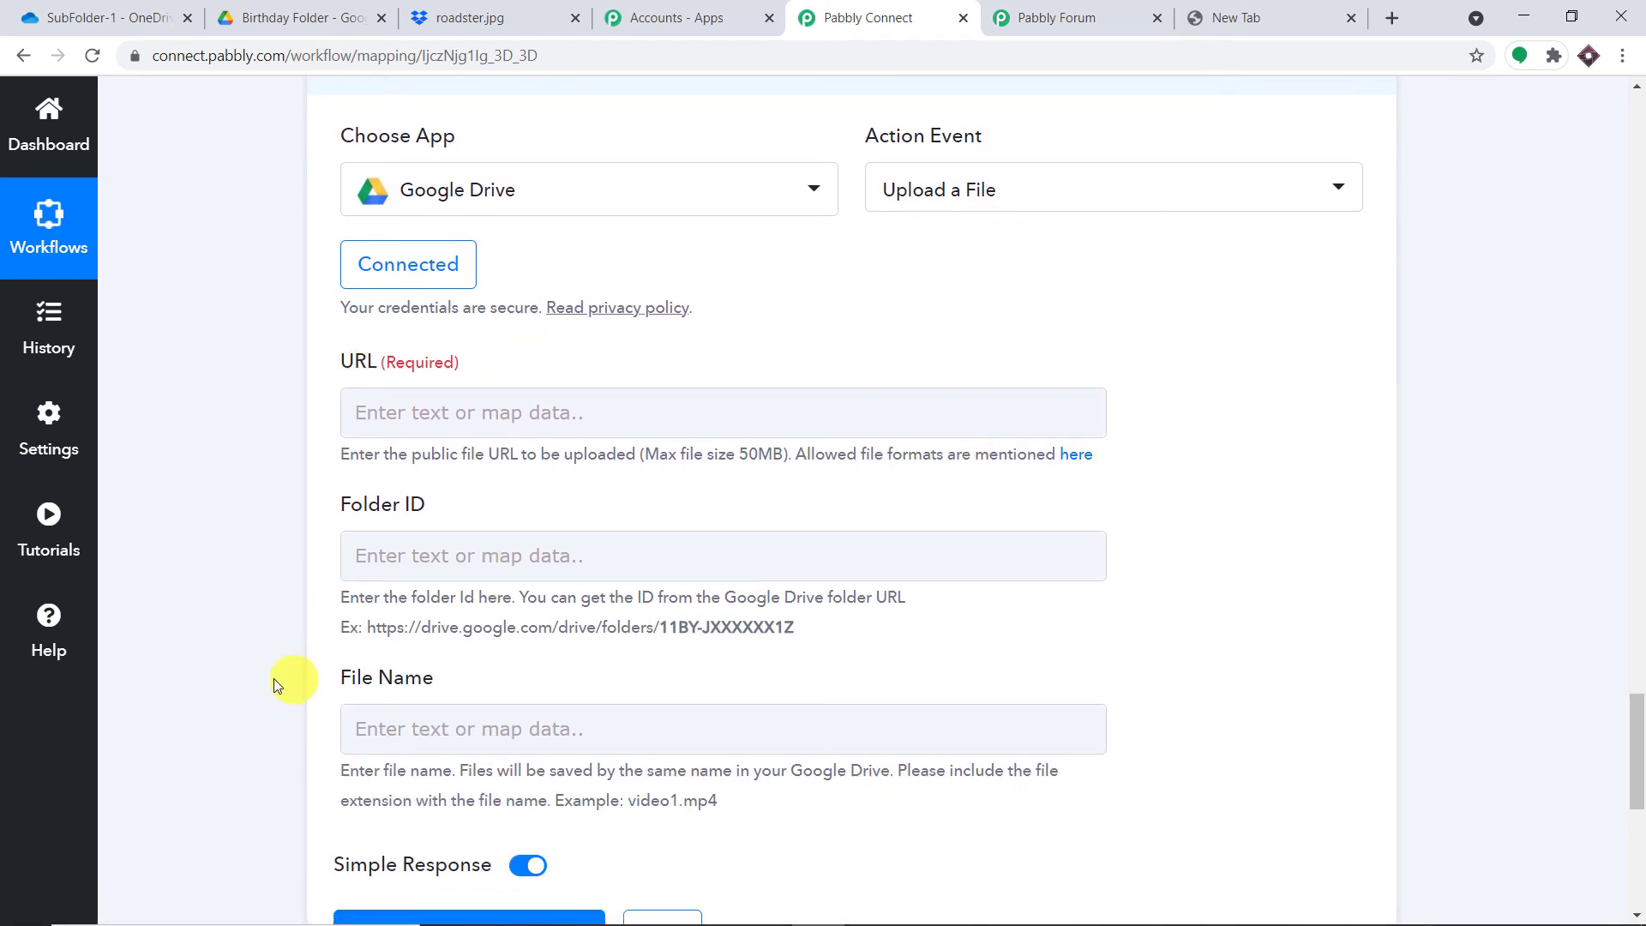
pyautogui.click(731, 414)
pyautogui.click(665, 602)
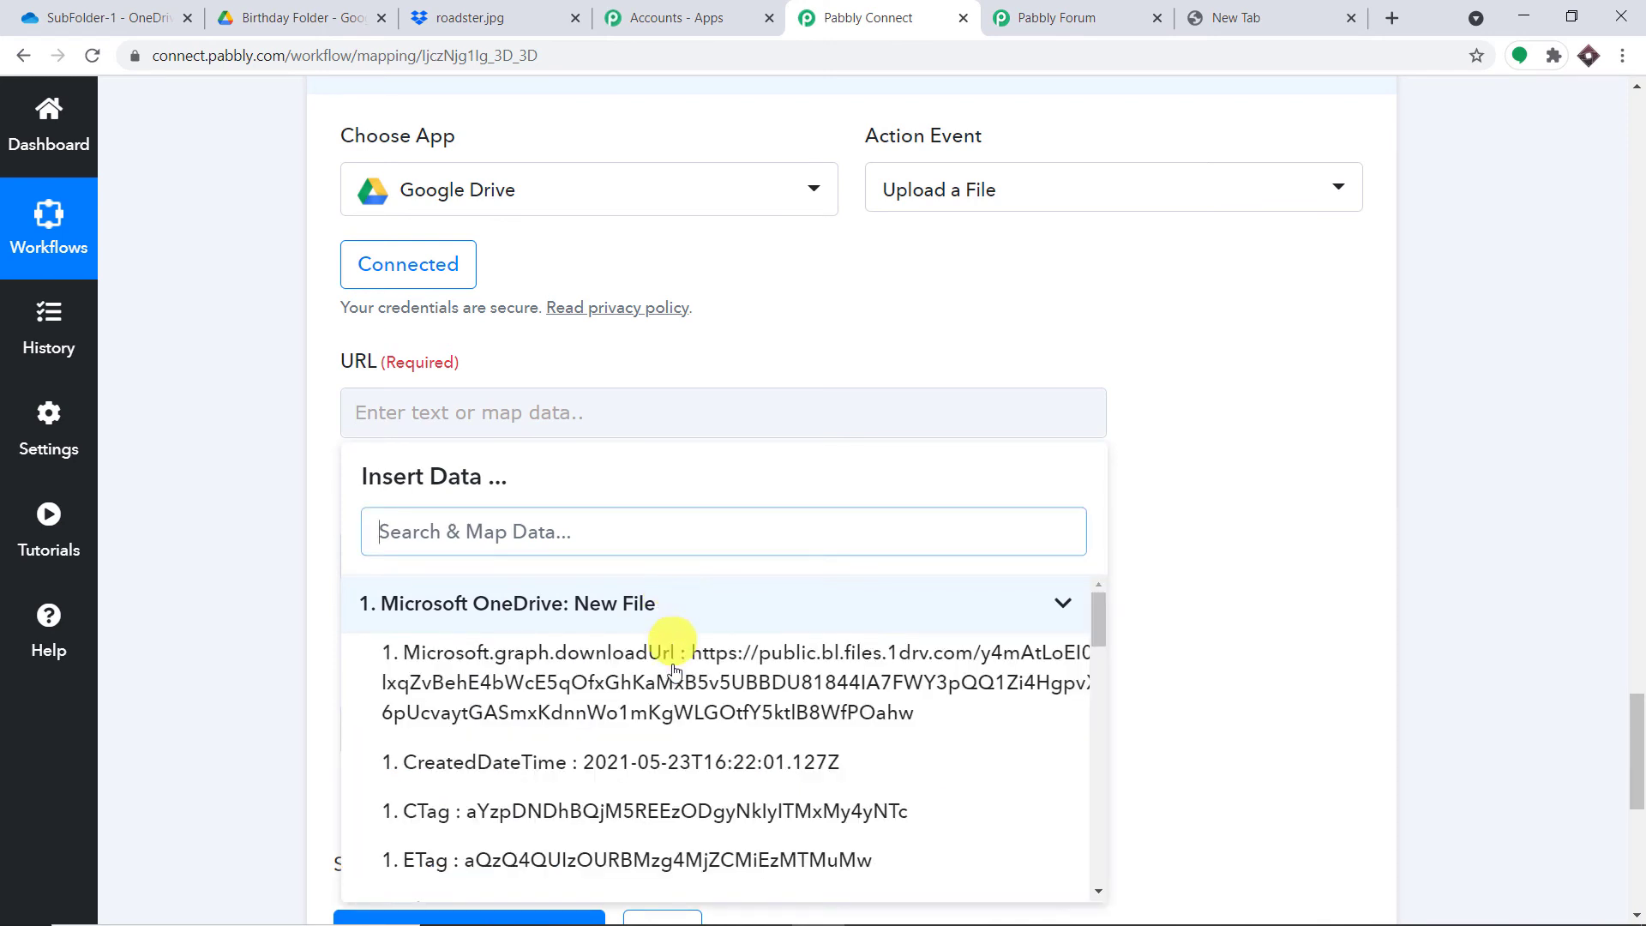
pyautogui.click(680, 682)
pyautogui.click(1316, 455)
# - Map the Google Drive action's File Name to the Name value from the OneDrive trigger data
pyautogui.scroll(-3, 1279, 494)
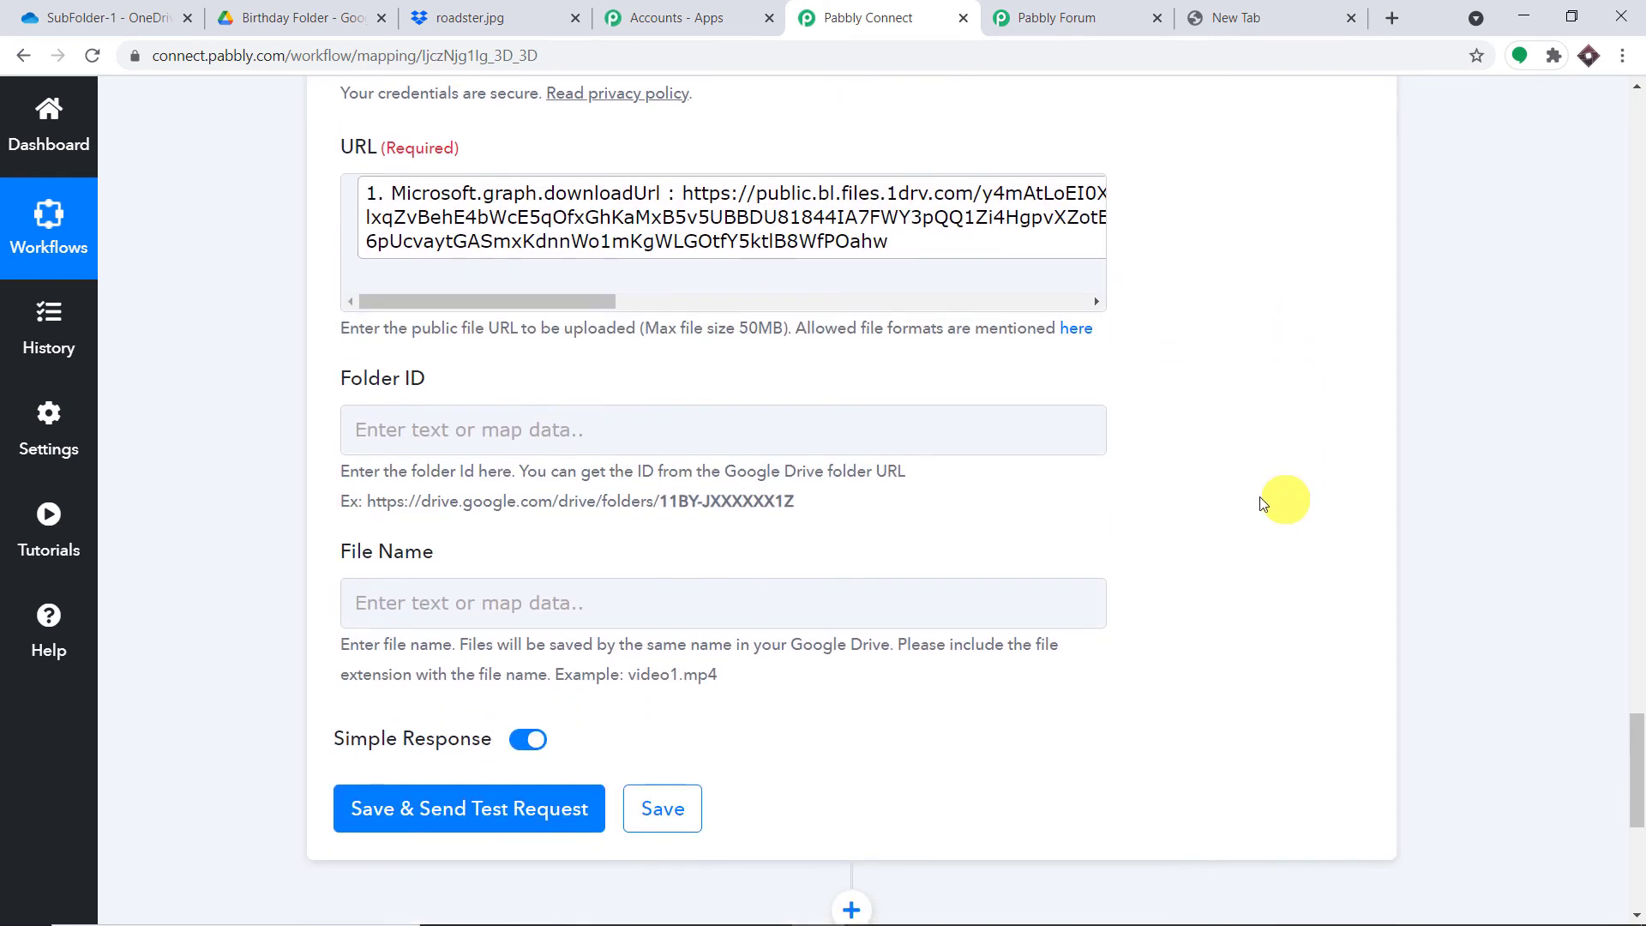
pyautogui.click(650, 622)
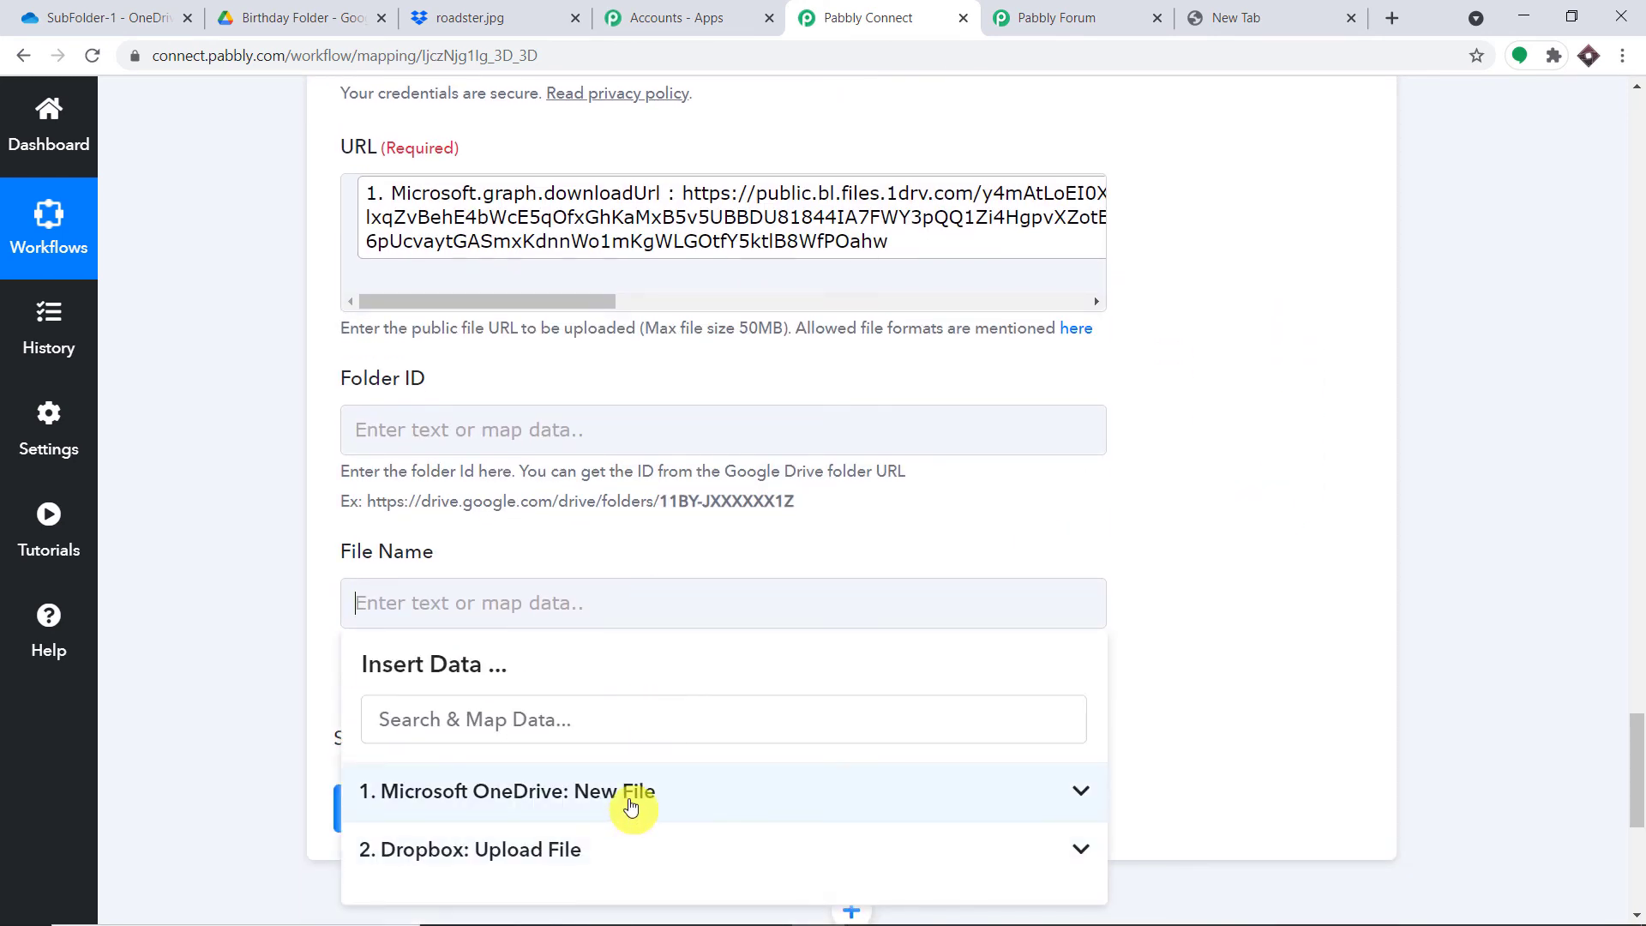
pyautogui.click(652, 790)
pyautogui.scroll(-2, 811, 738)
pyautogui.scroll(2, 801, 669)
pyautogui.click(592, 283)
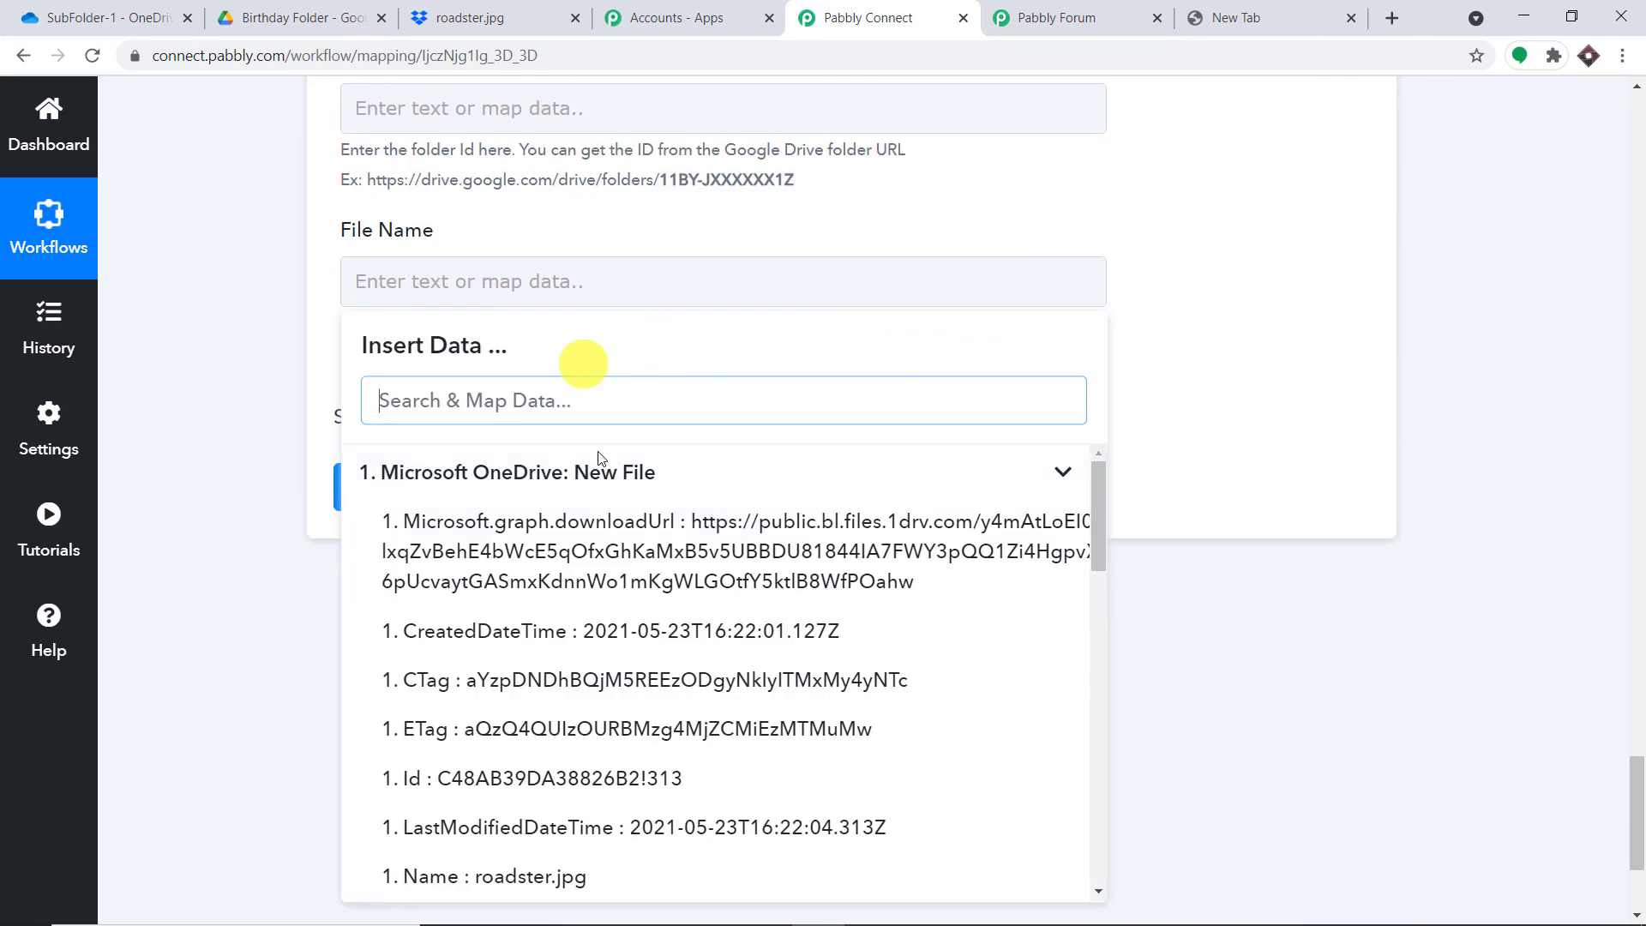
pyautogui.scroll(-2, 718, 684)
pyautogui.click(698, 668)
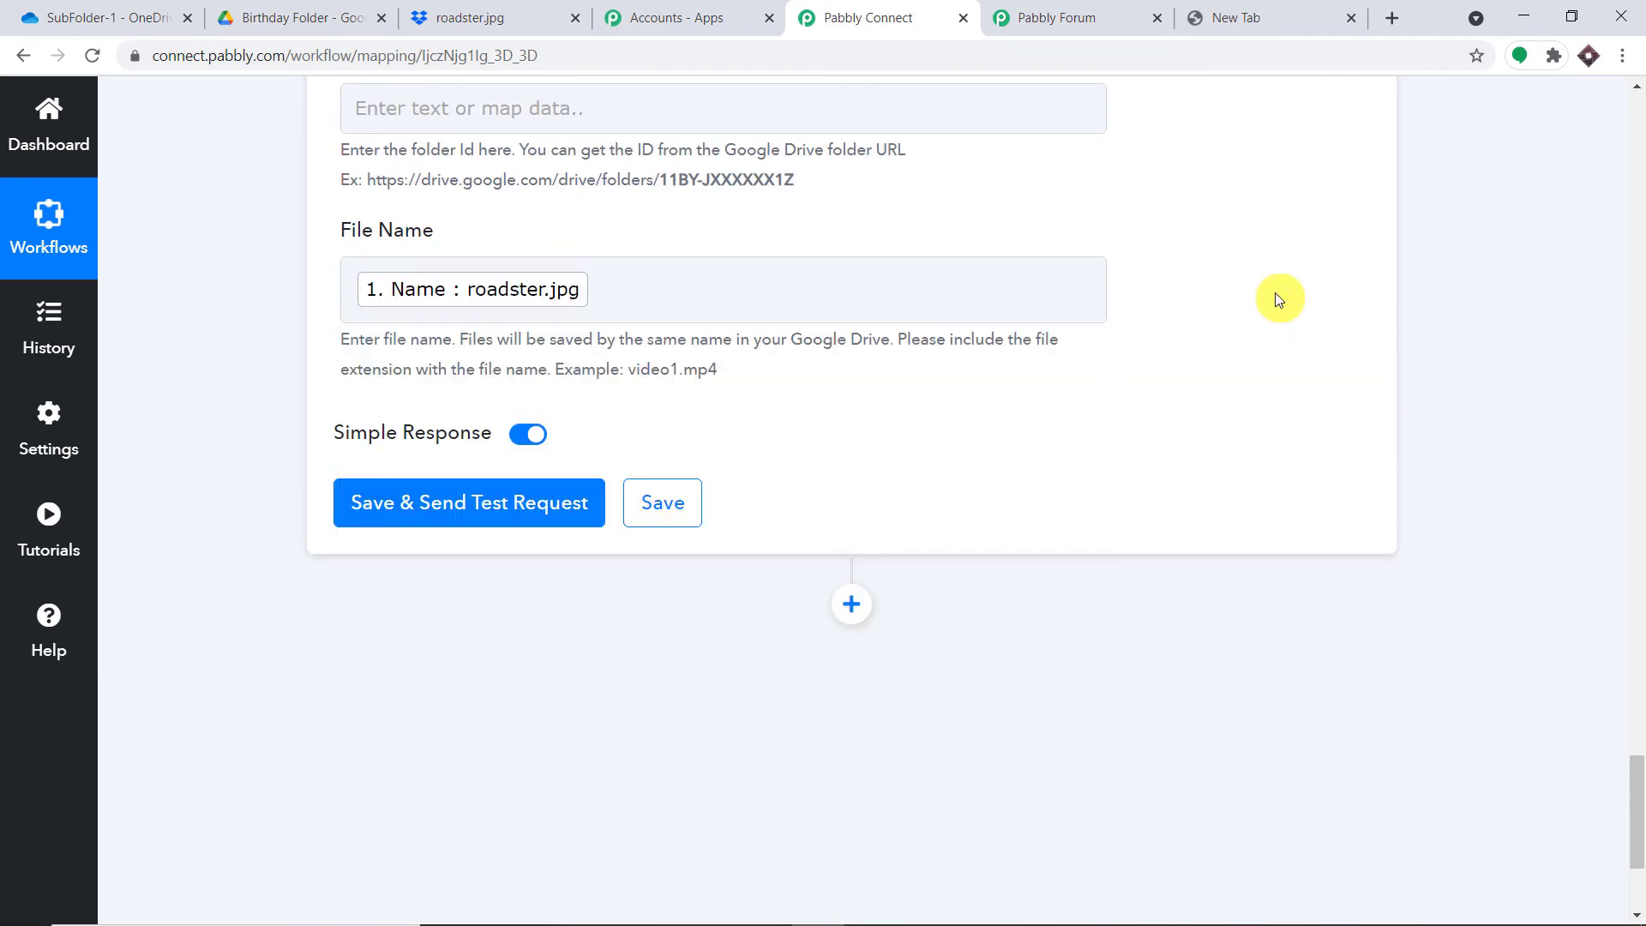
# - Switch to Google Drive, close the image preview, and create a new folder named OneDrive in My Drive
pyautogui.scroll(3, 1298, 403)
pyautogui.scroll(1, 1298, 409)
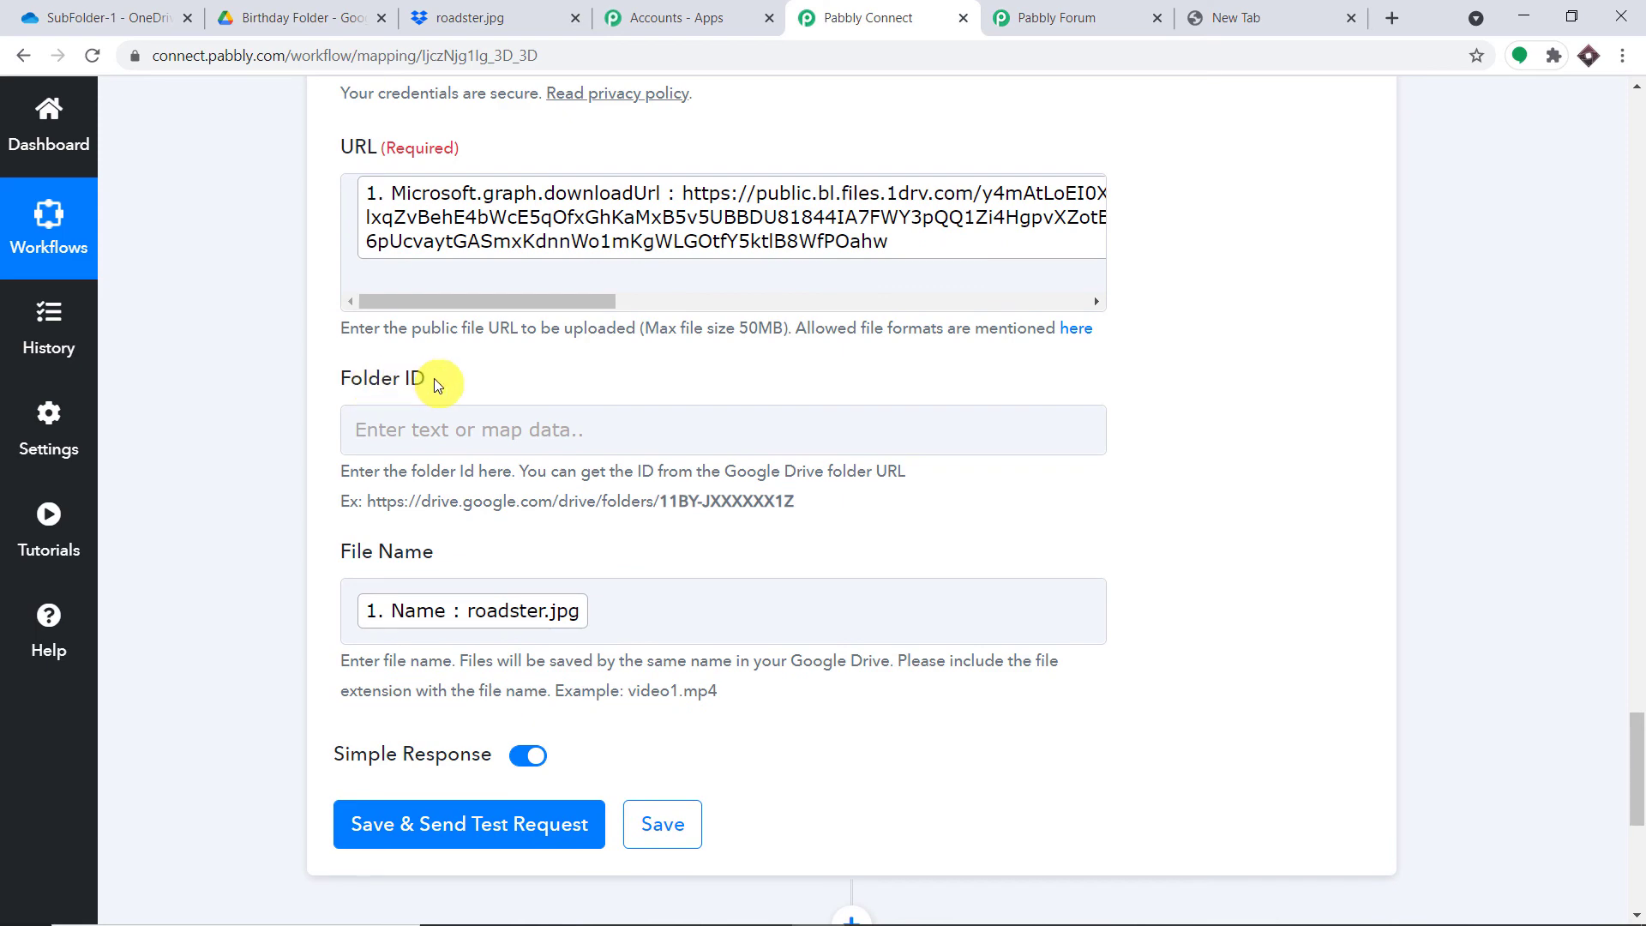
pyautogui.click(309, 15)
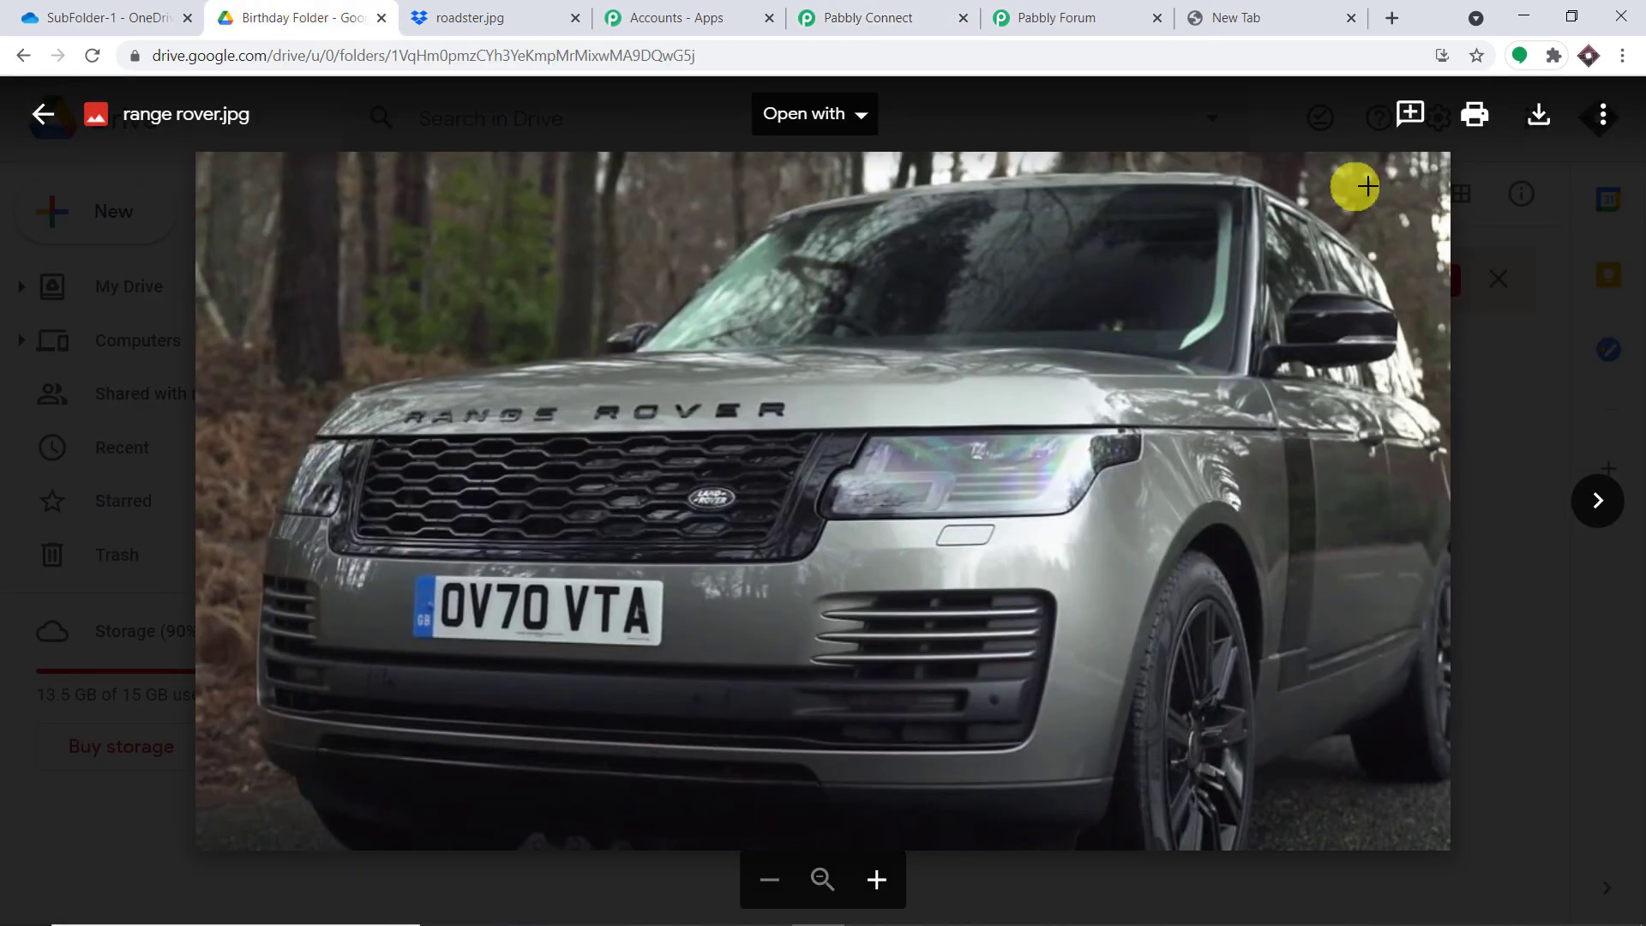
pyautogui.click(1543, 240)
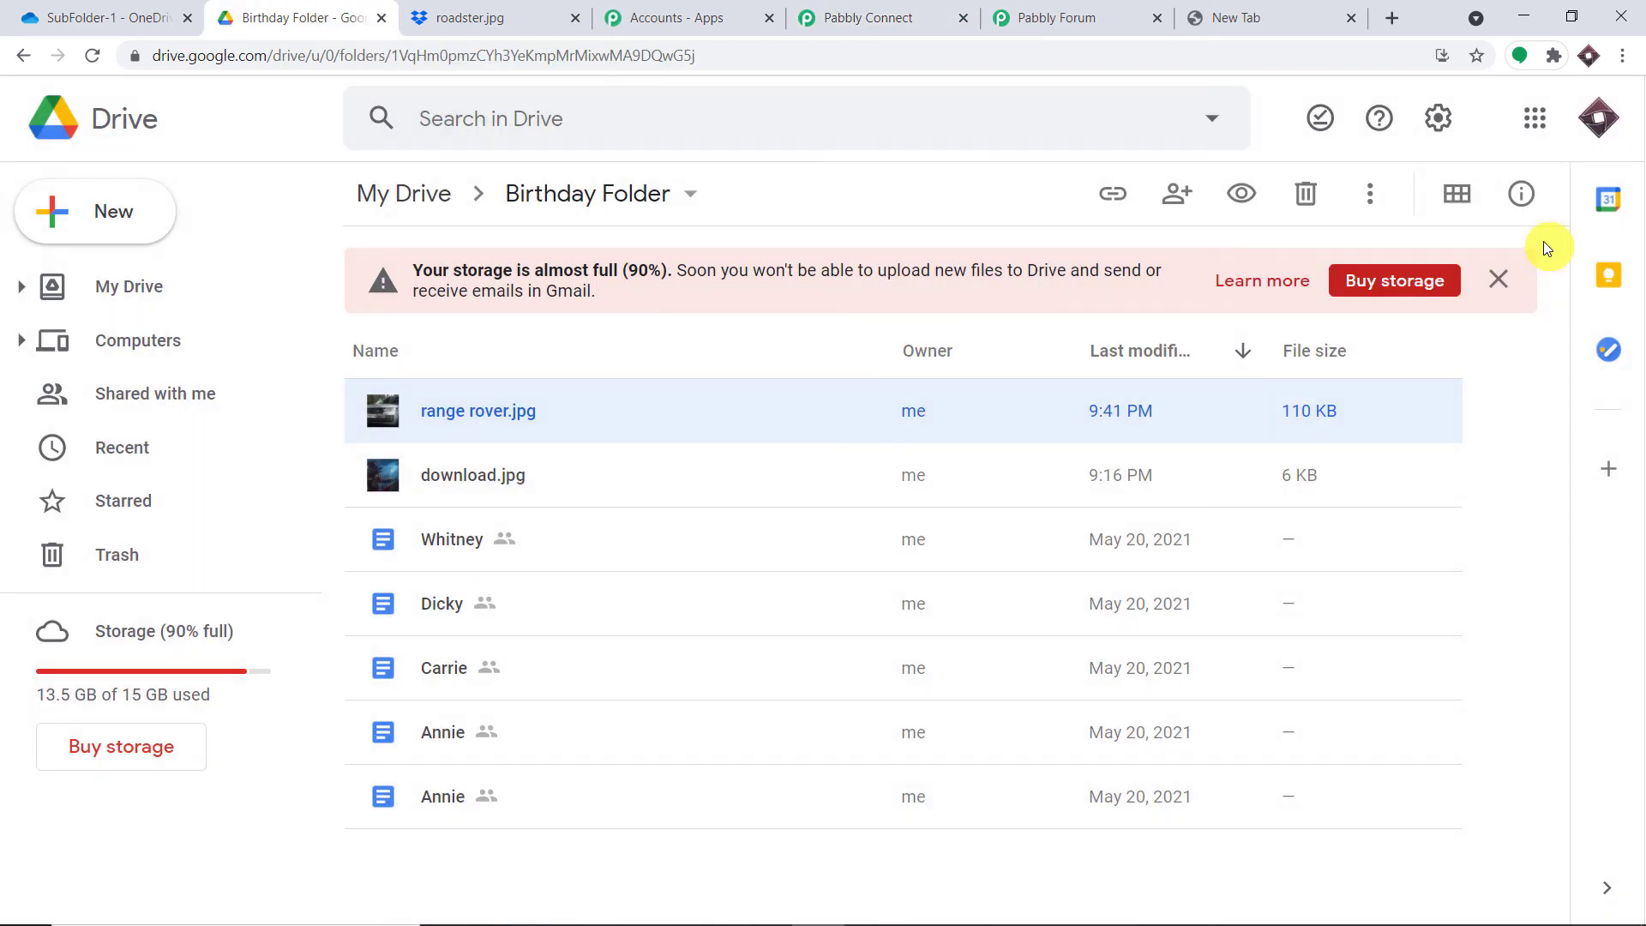
pyautogui.click(429, 193)
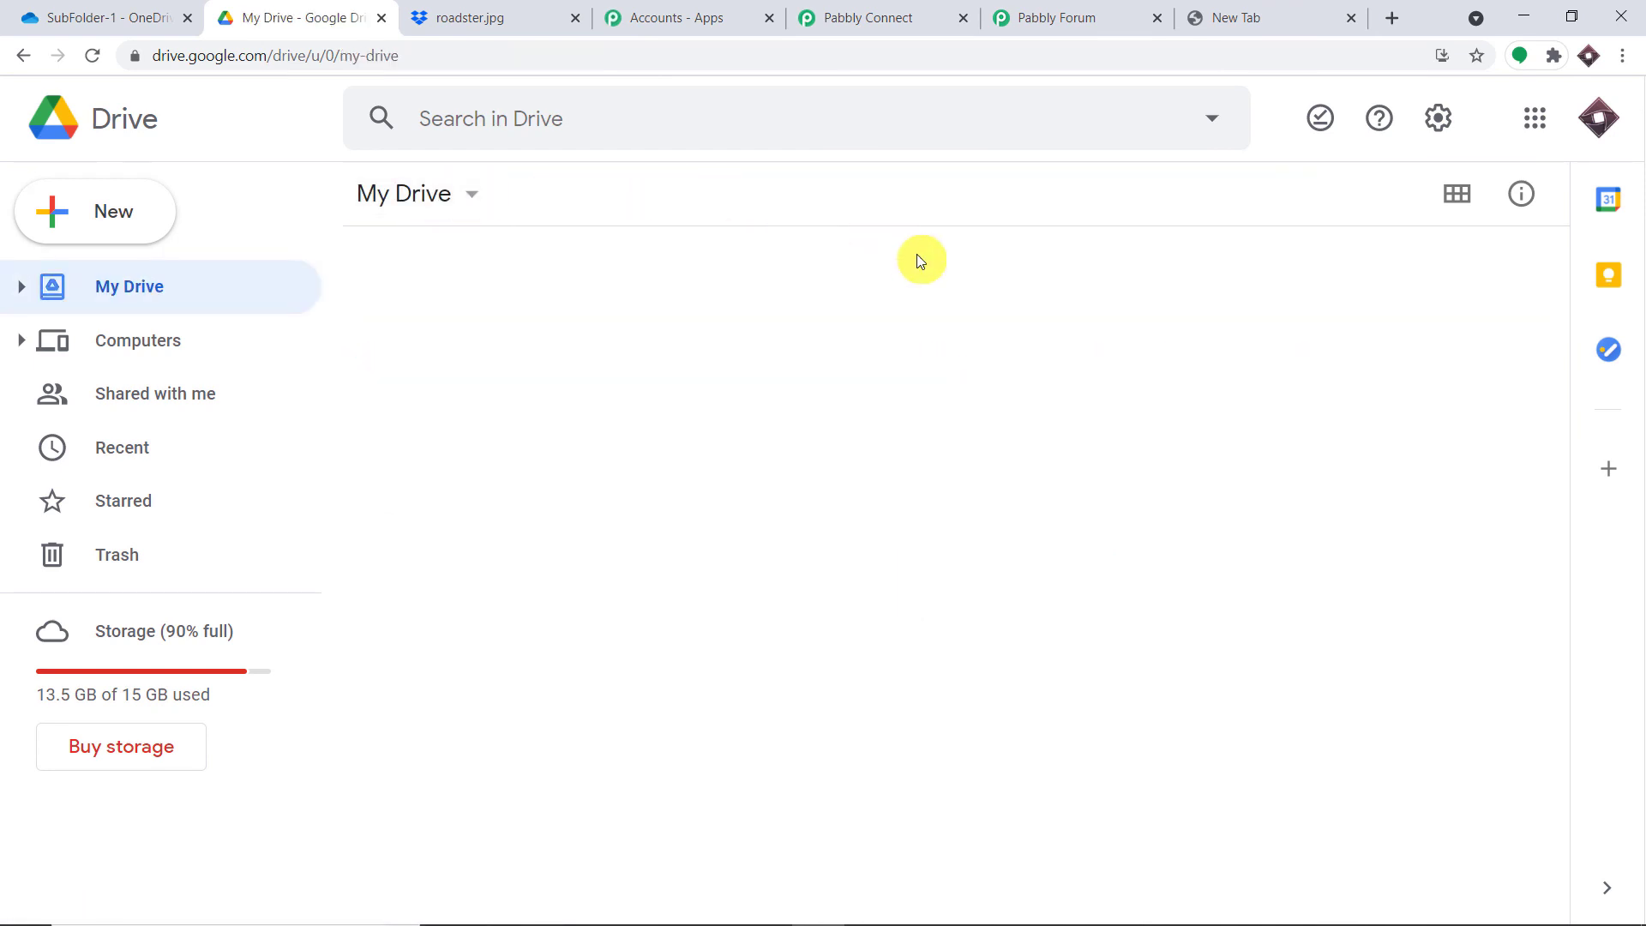
pyautogui.click(133, 207)
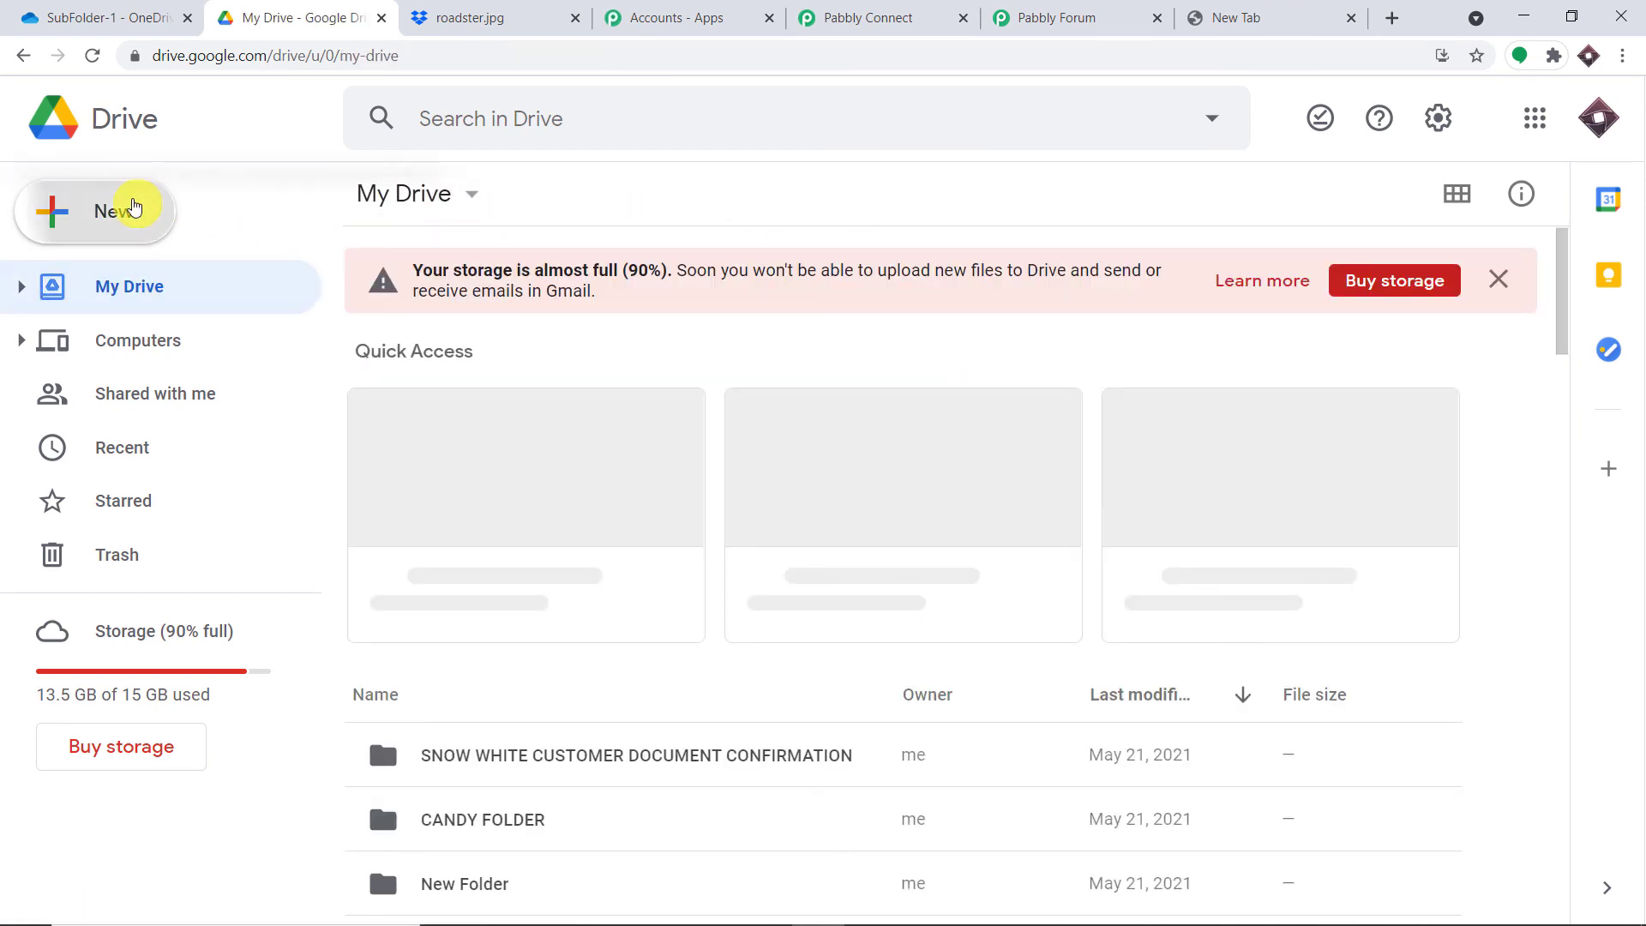
pyautogui.click(131, 221)
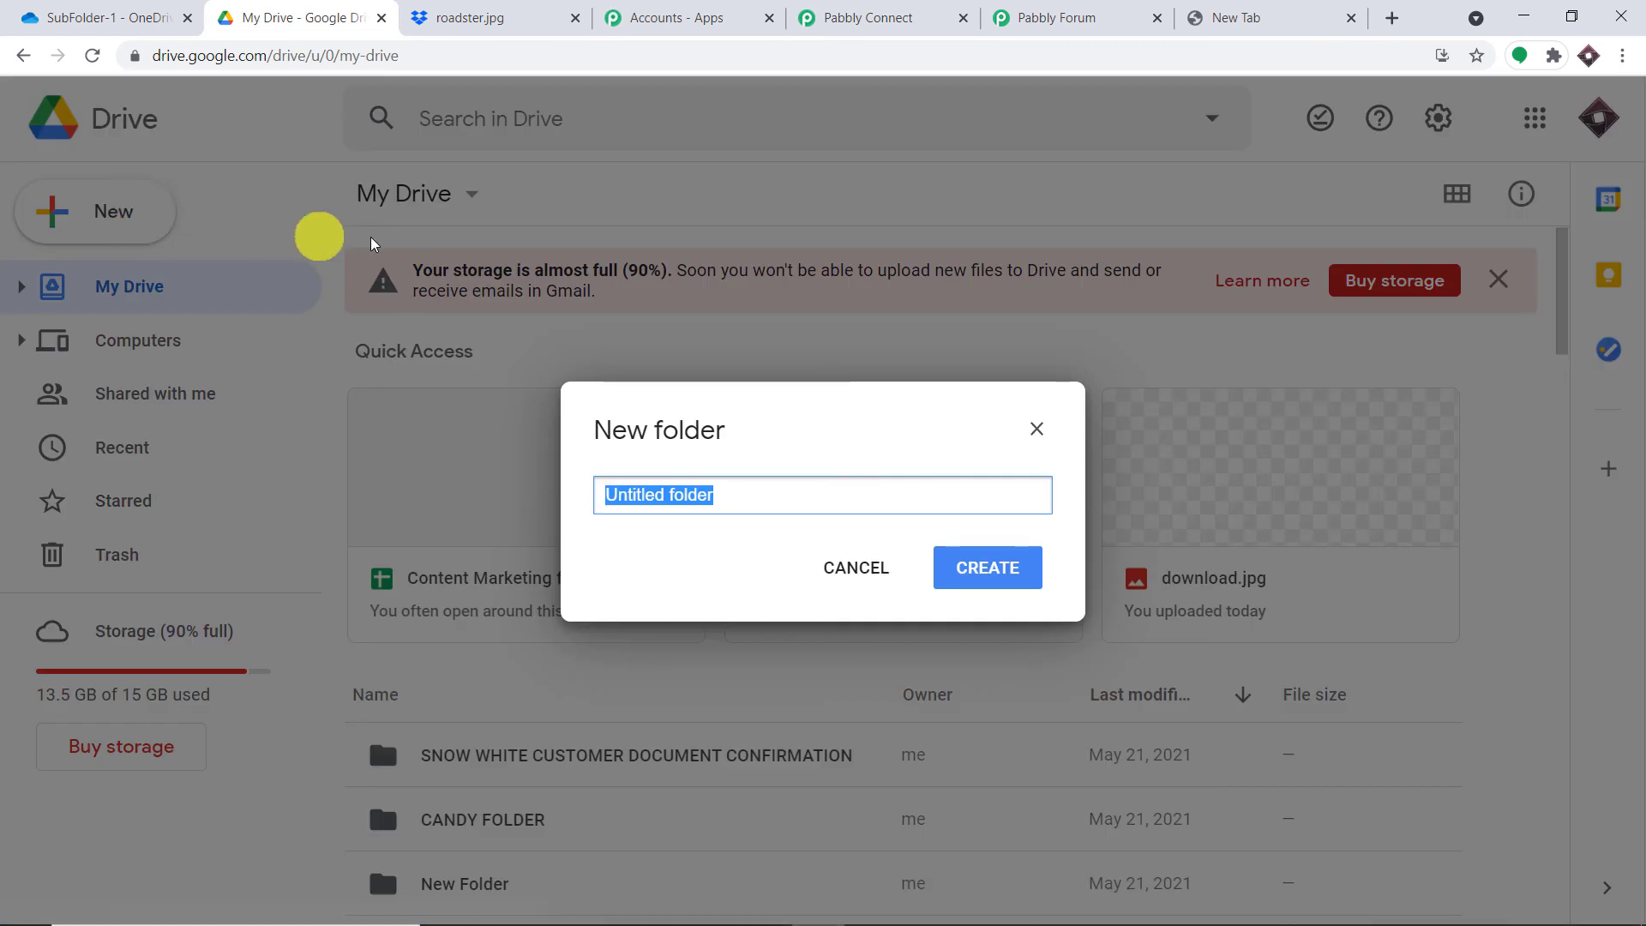
pyautogui.press('BackSpace')
pyautogui.write('OneDrive')
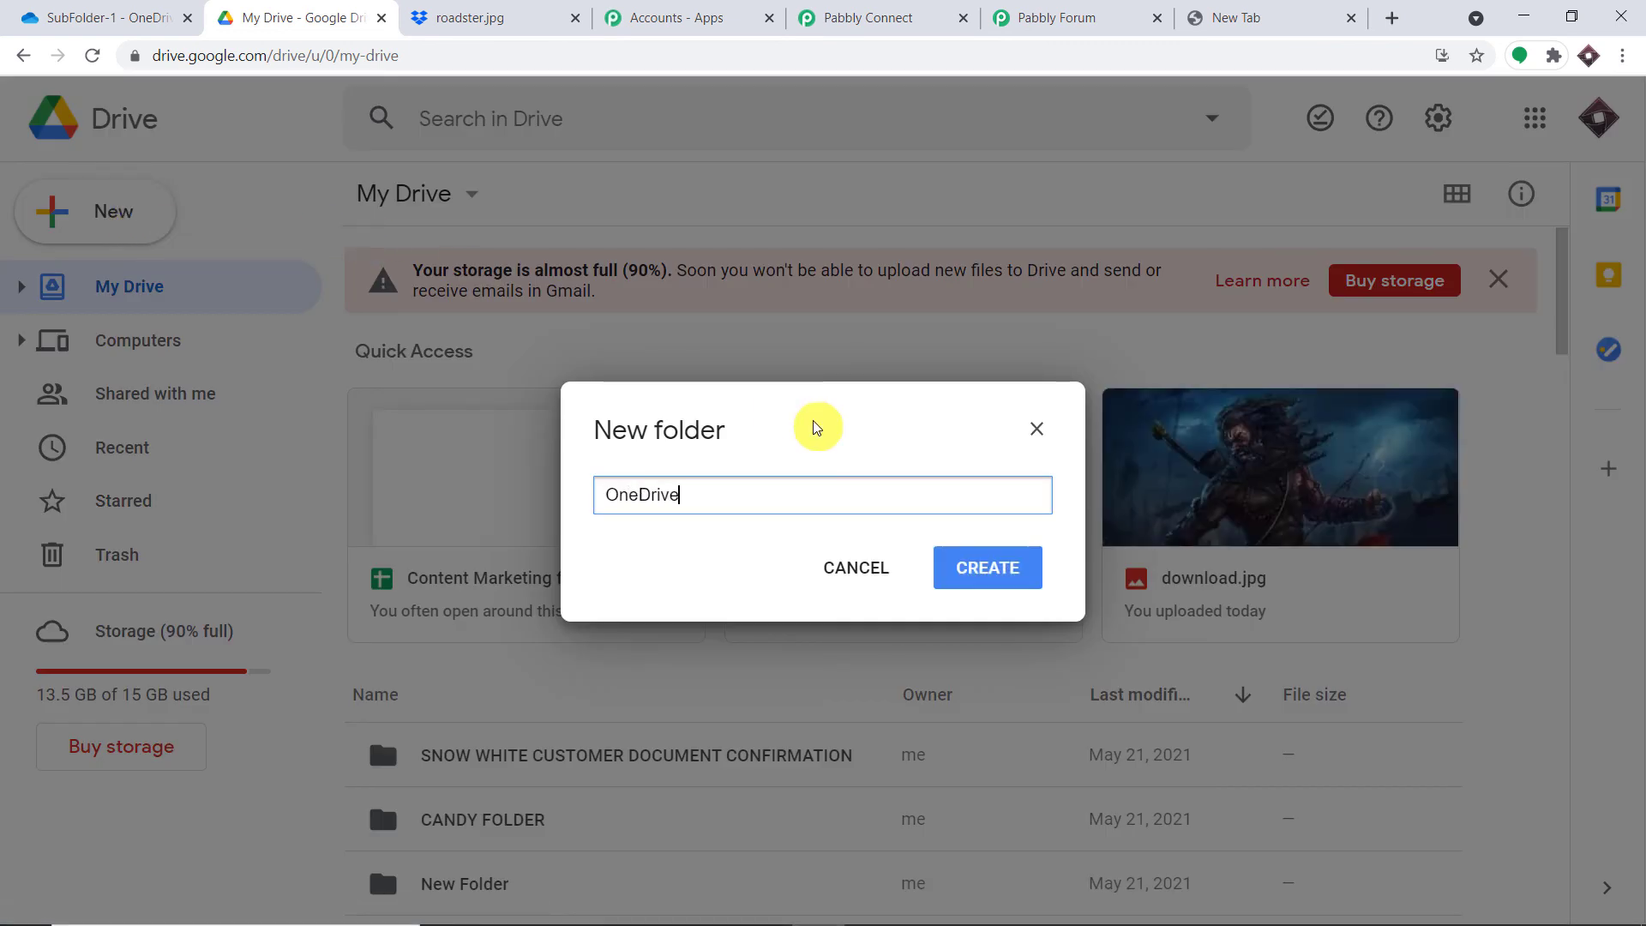
pyautogui.click(985, 566)
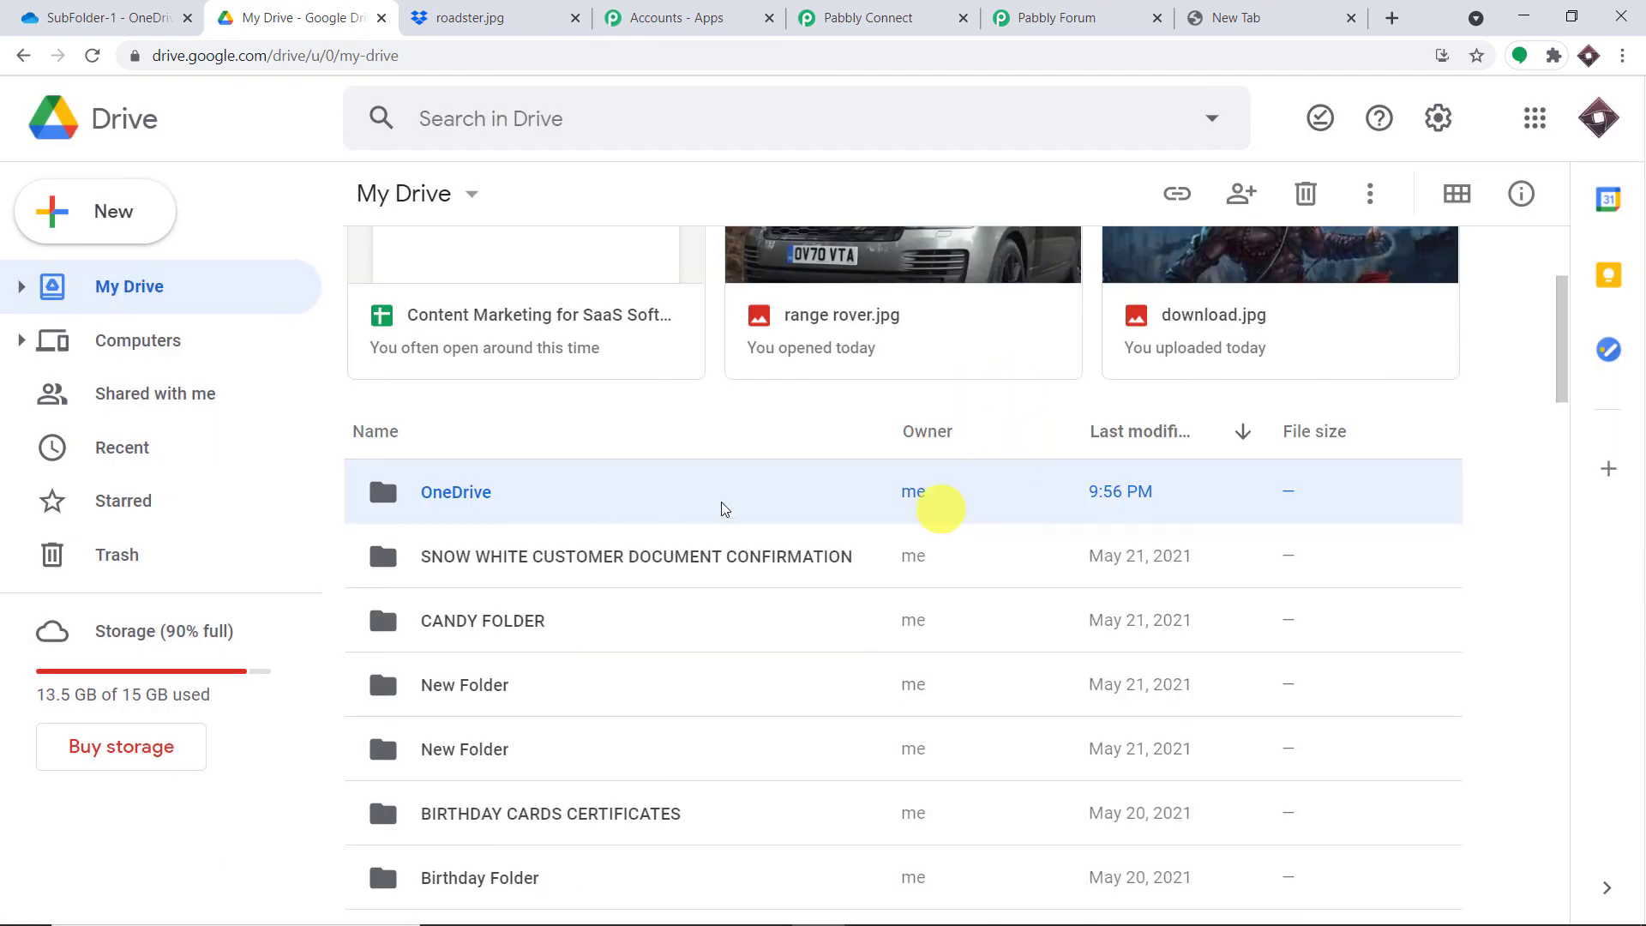
# - Copy the folder ID from the new OneDrive folder's URL and paste it as the Folder ID of the workflow's Google Drive action
pyautogui.doubleClick(512, 497)
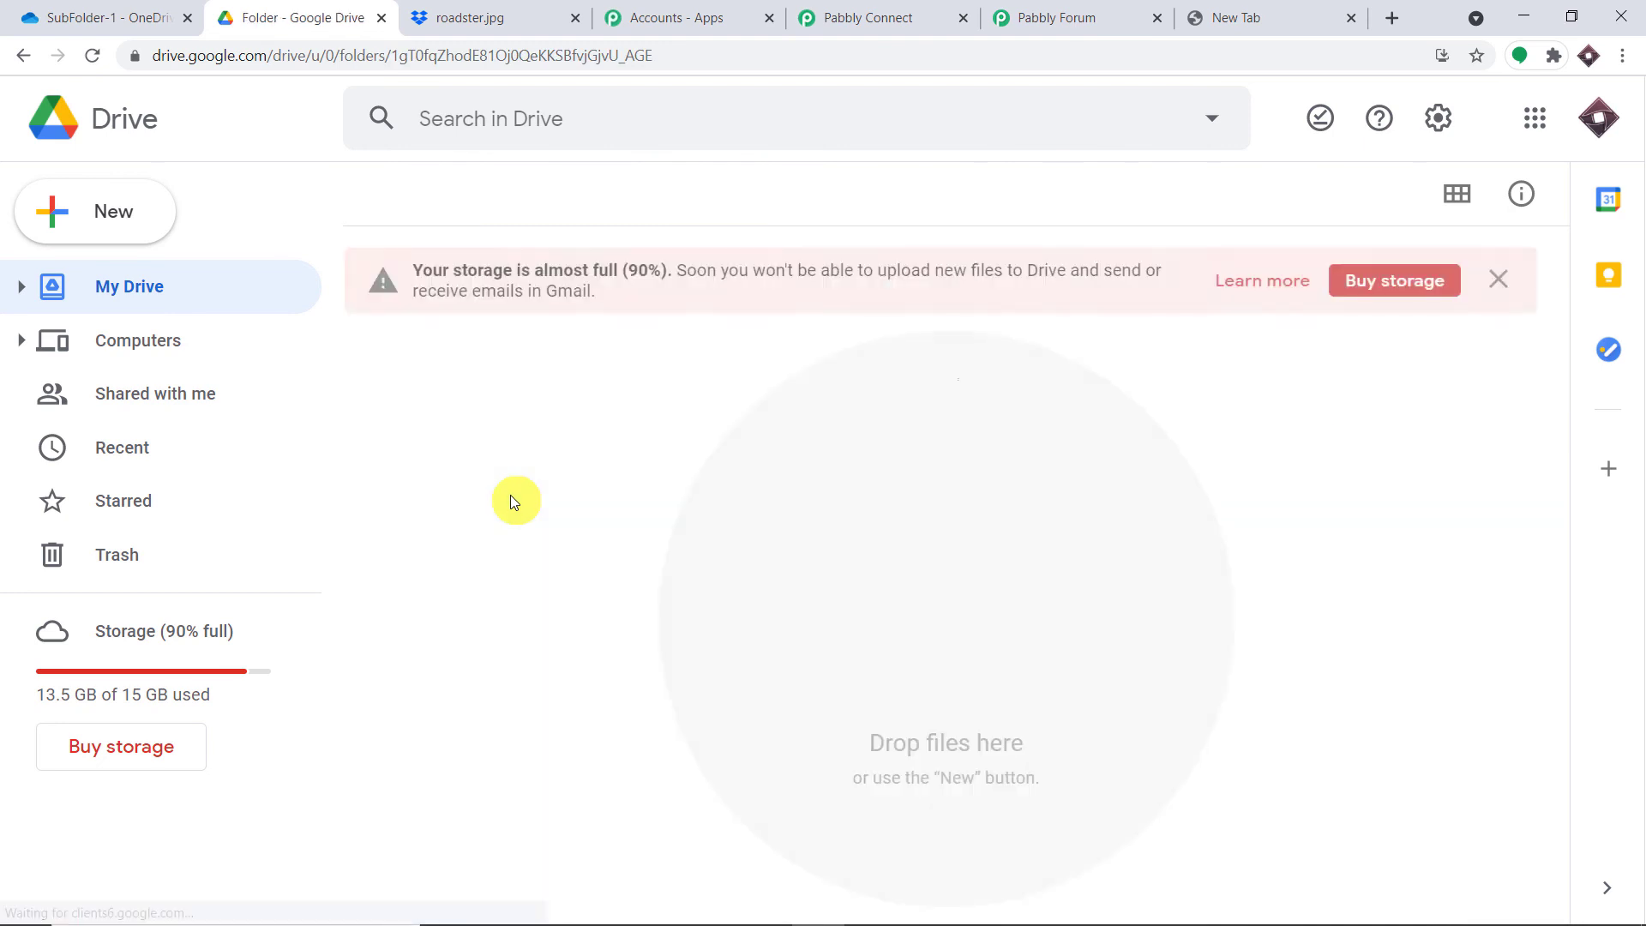
pyautogui.moveTo(674, 53); pyautogui.dragTo(393, 61)
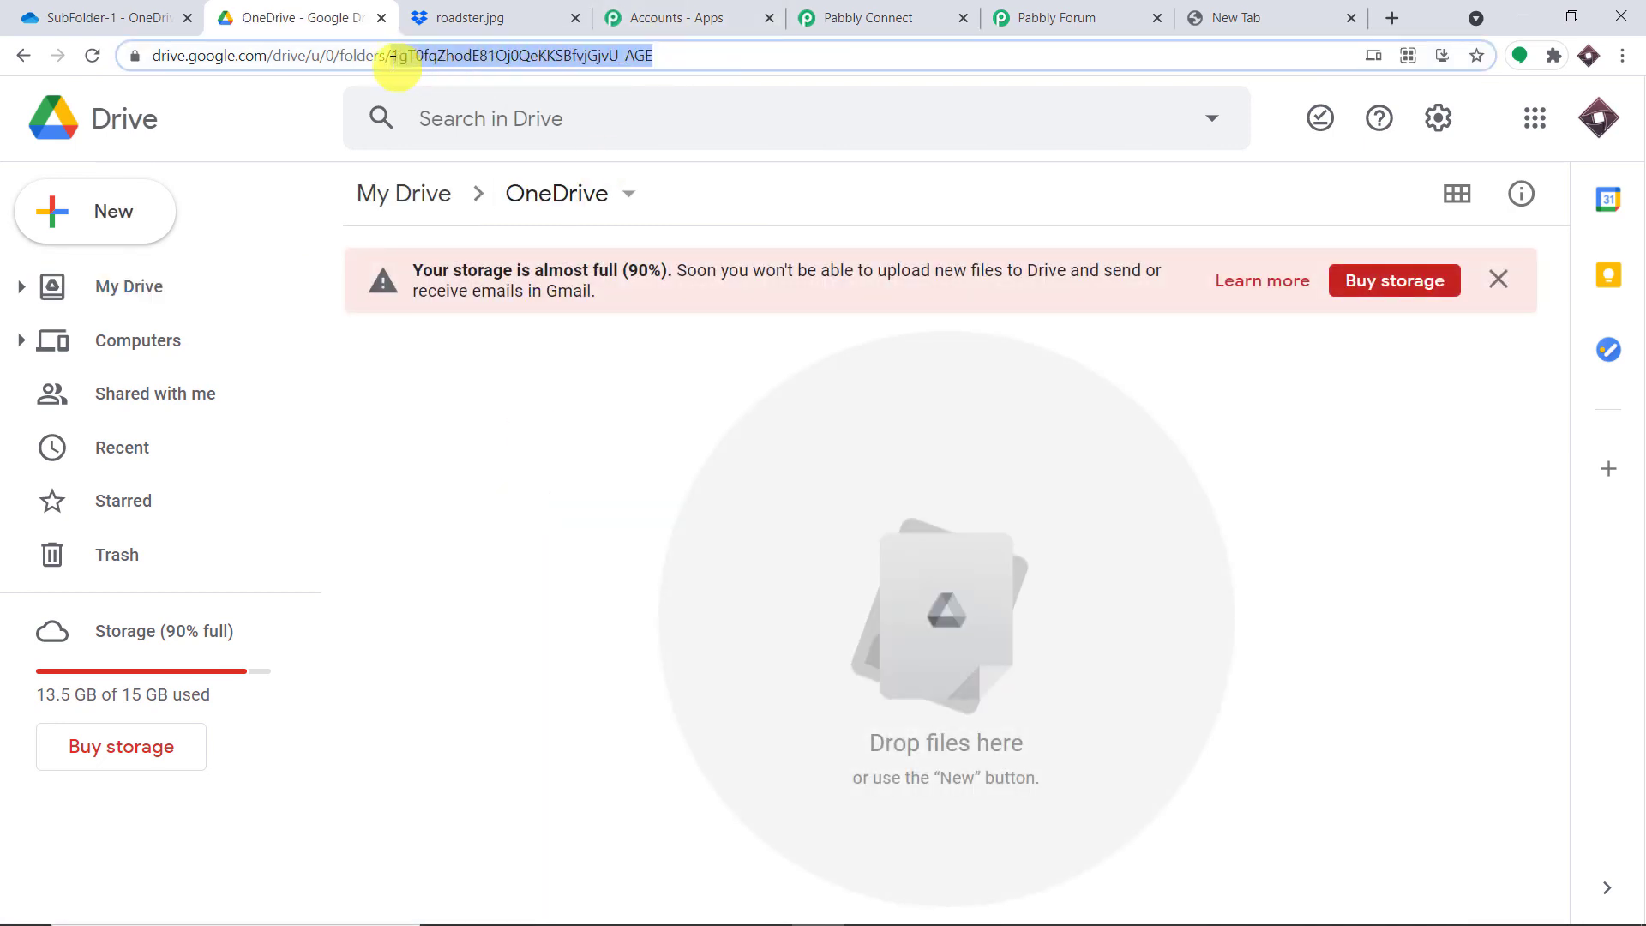
pyautogui.rightClick(508, 59)
pyautogui.click(579, 209)
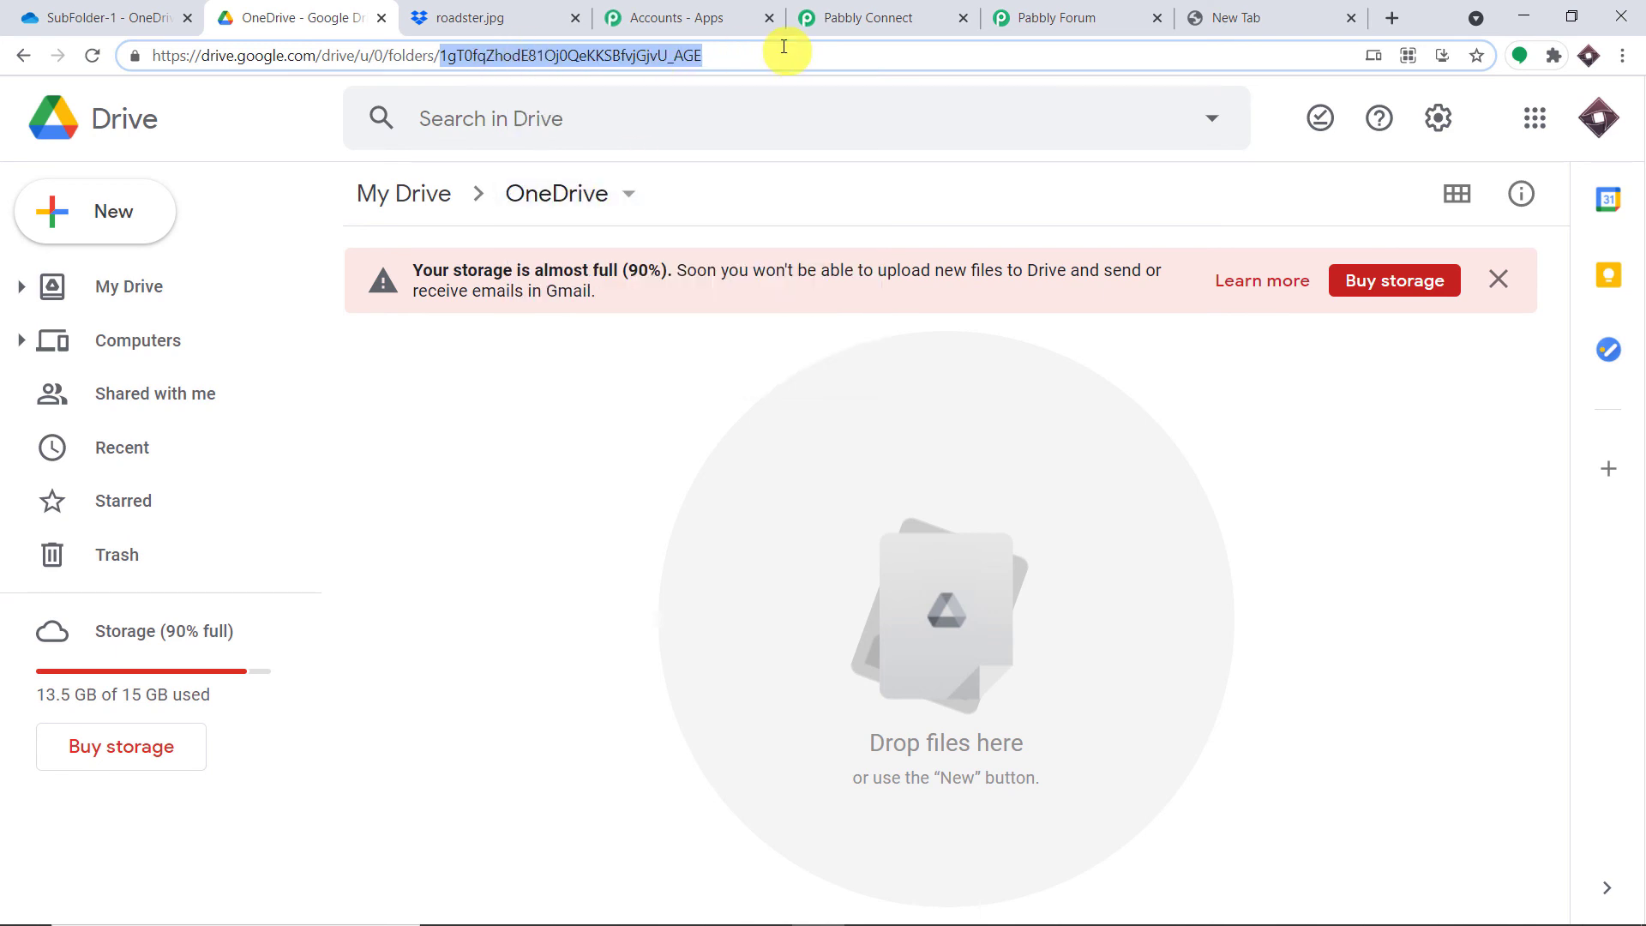
pyautogui.click(875, 19)
pyautogui.click(504, 423)
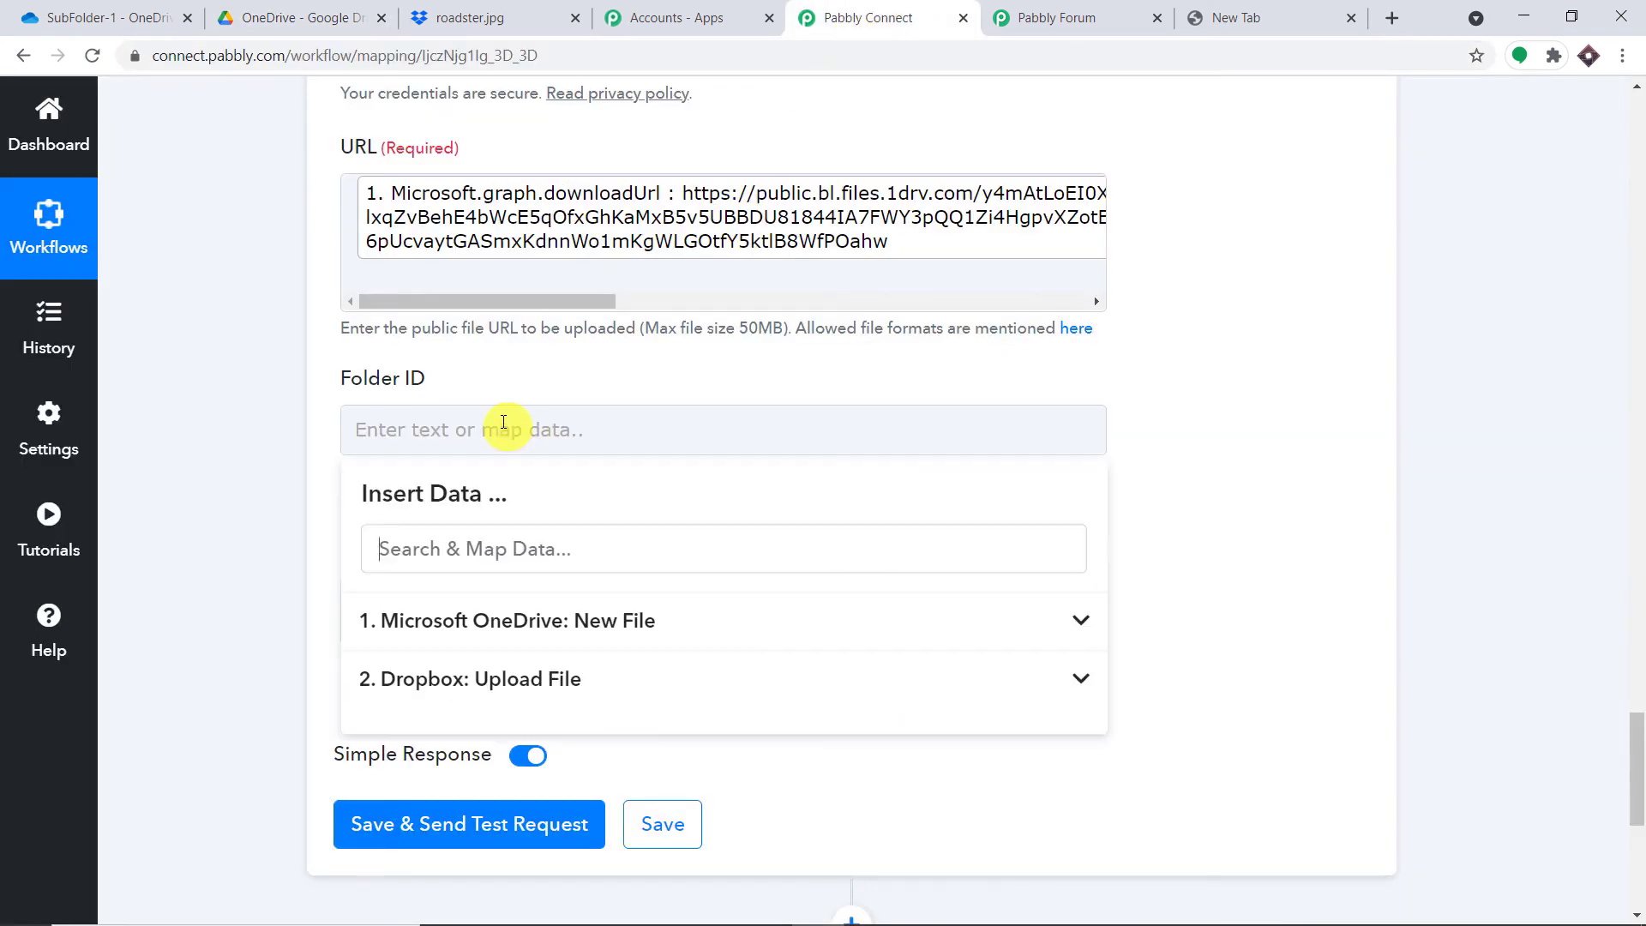
pyautogui.hotkey('ctrl', 'v')
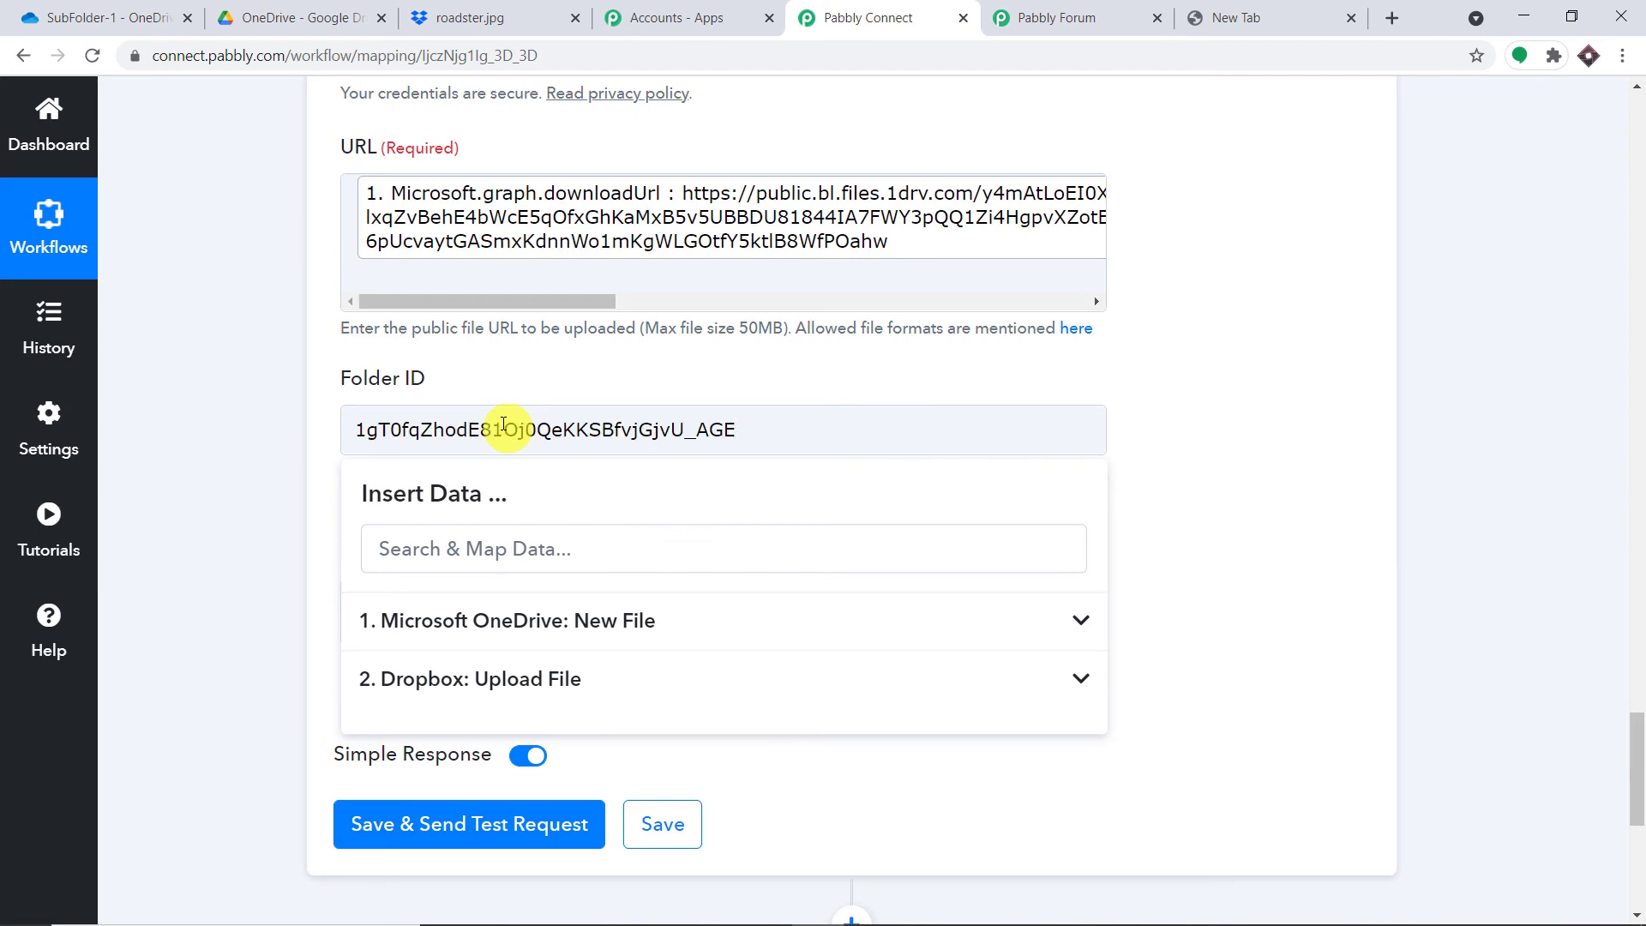
pyautogui.click(214, 358)
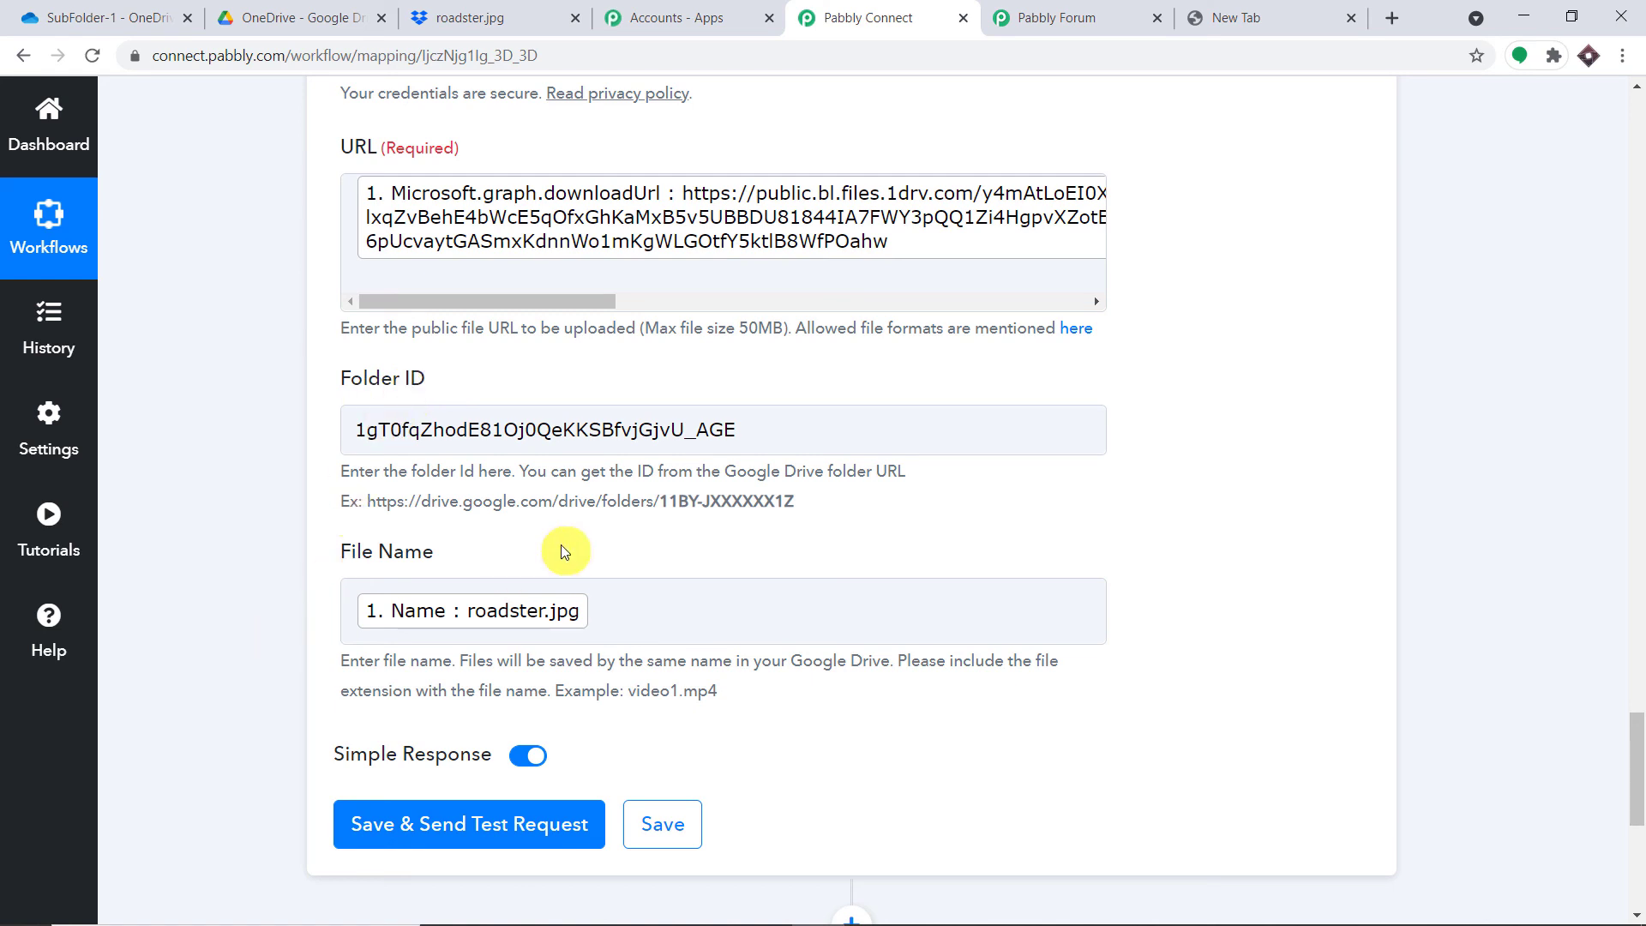
# - Check that the OneDrive folder in Google Drive is empty, and save the Google Drive action while sending a test request
pyautogui.scroll(-2, 540, 592)
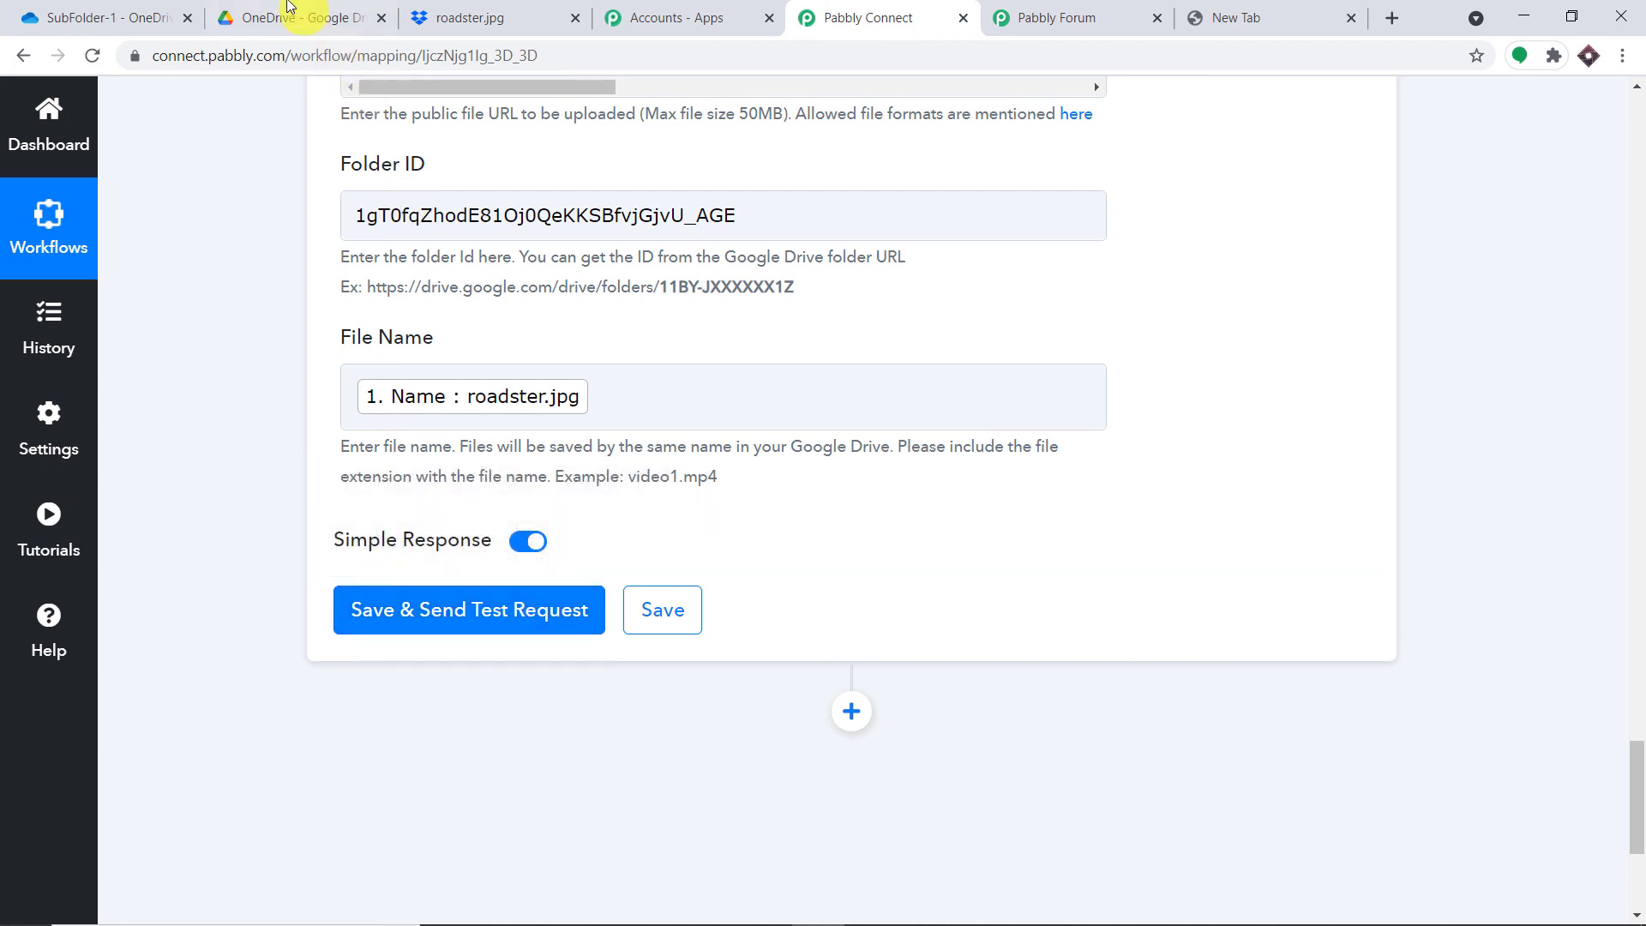
pyautogui.click(289, 17)
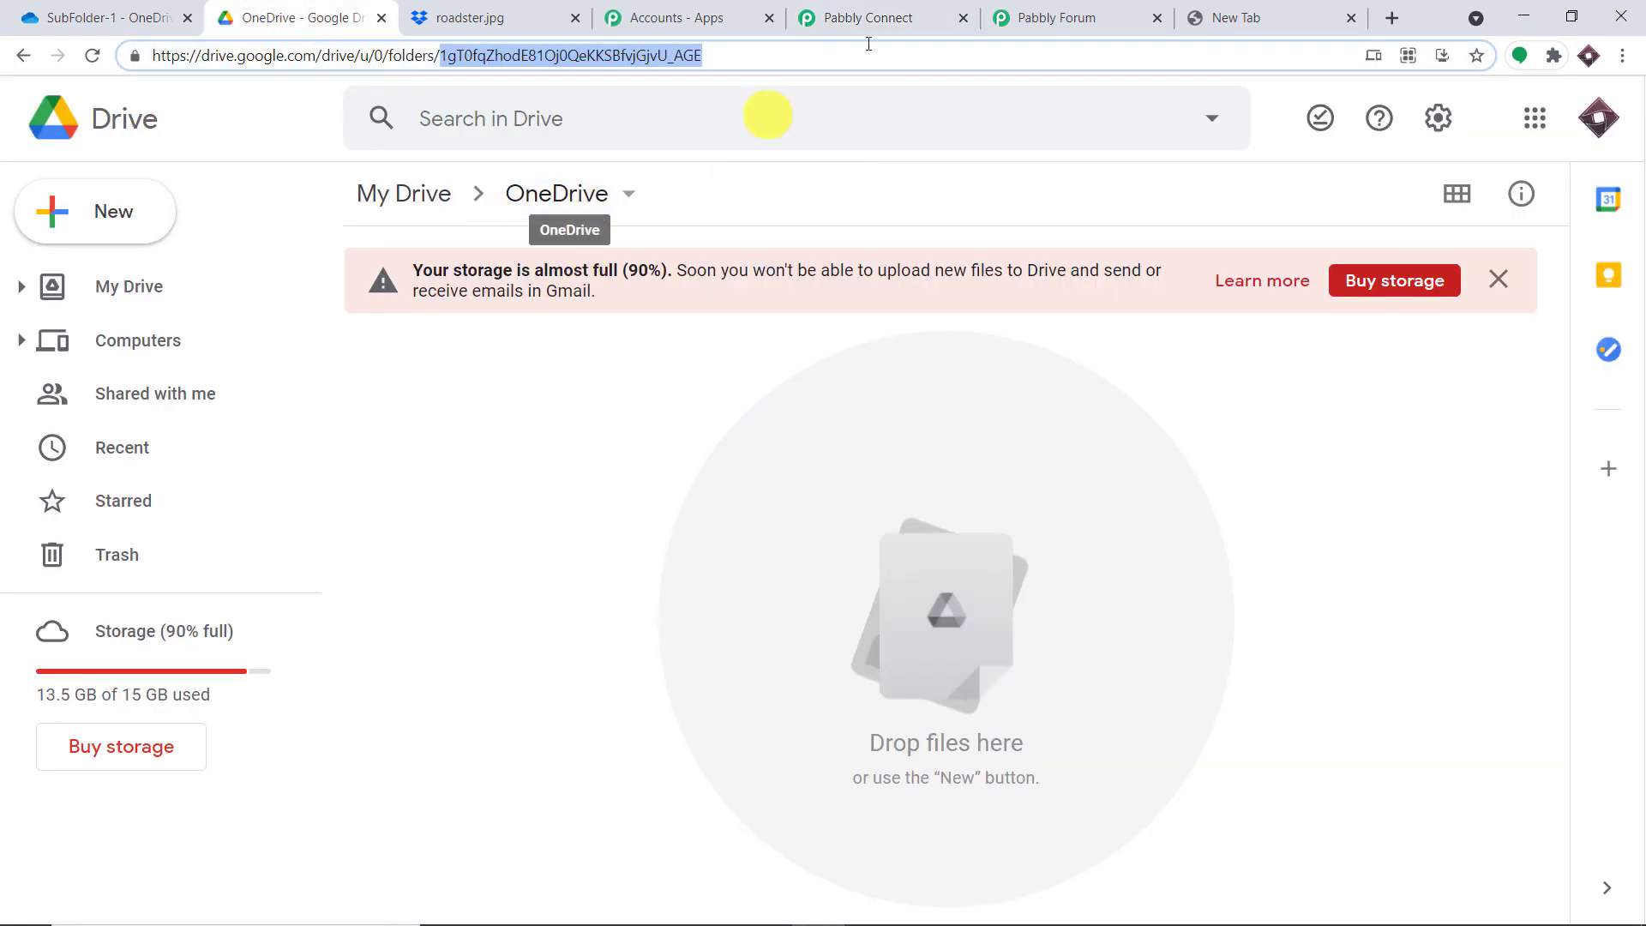
pyautogui.click(867, 17)
pyautogui.click(511, 634)
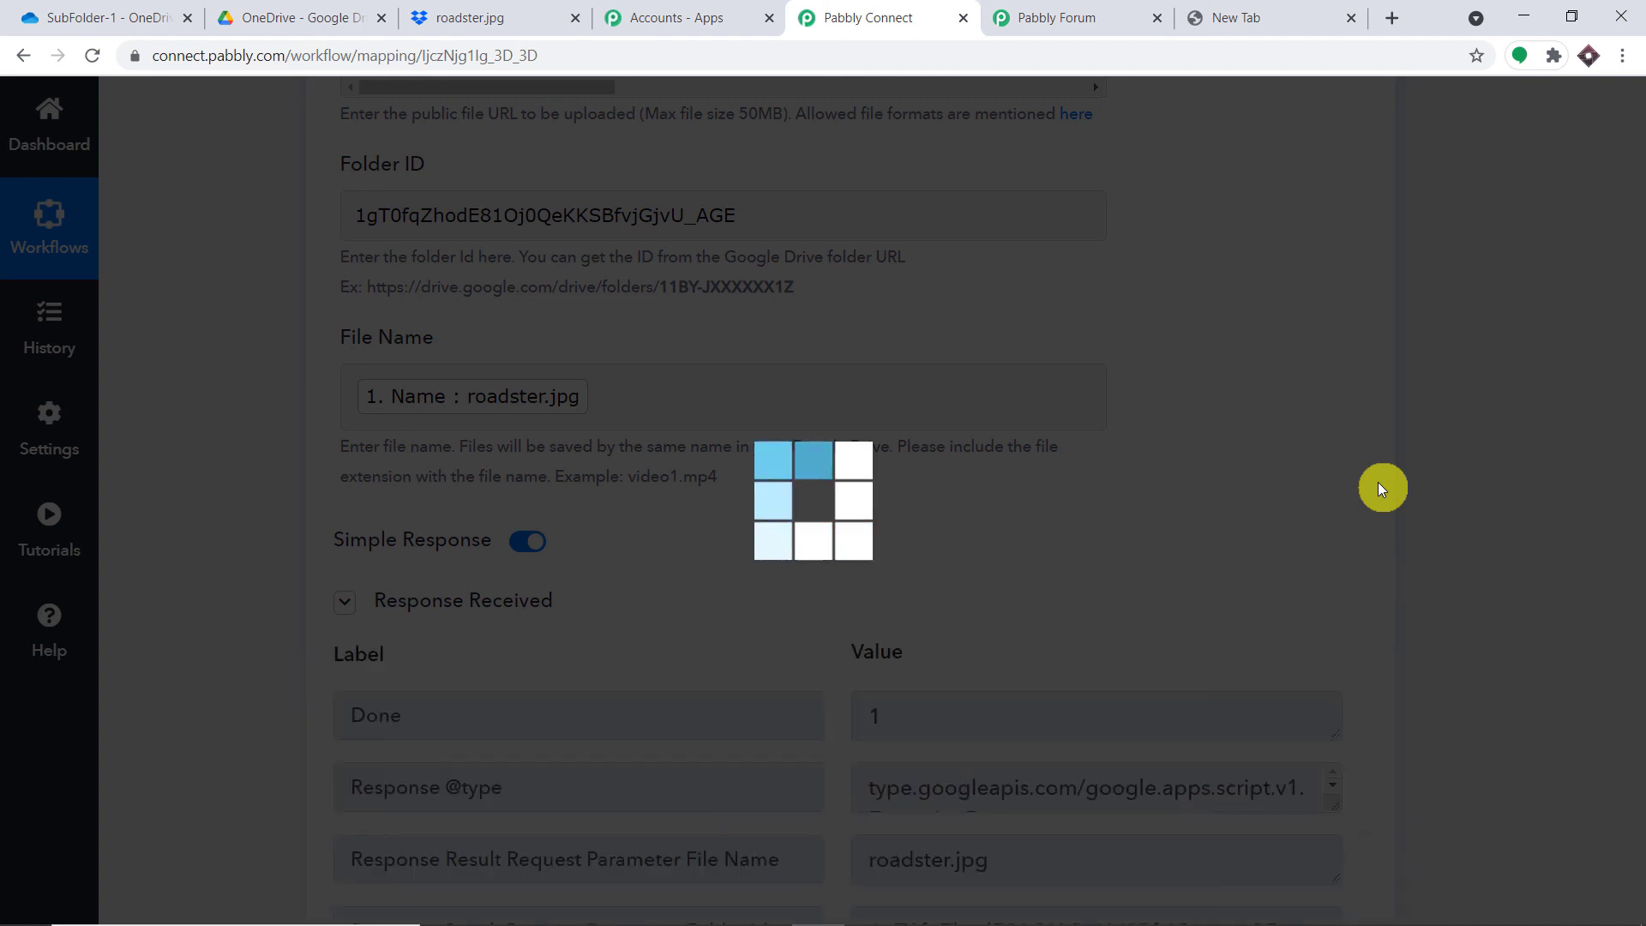
pyautogui.scroll(-4, 1015, 595)
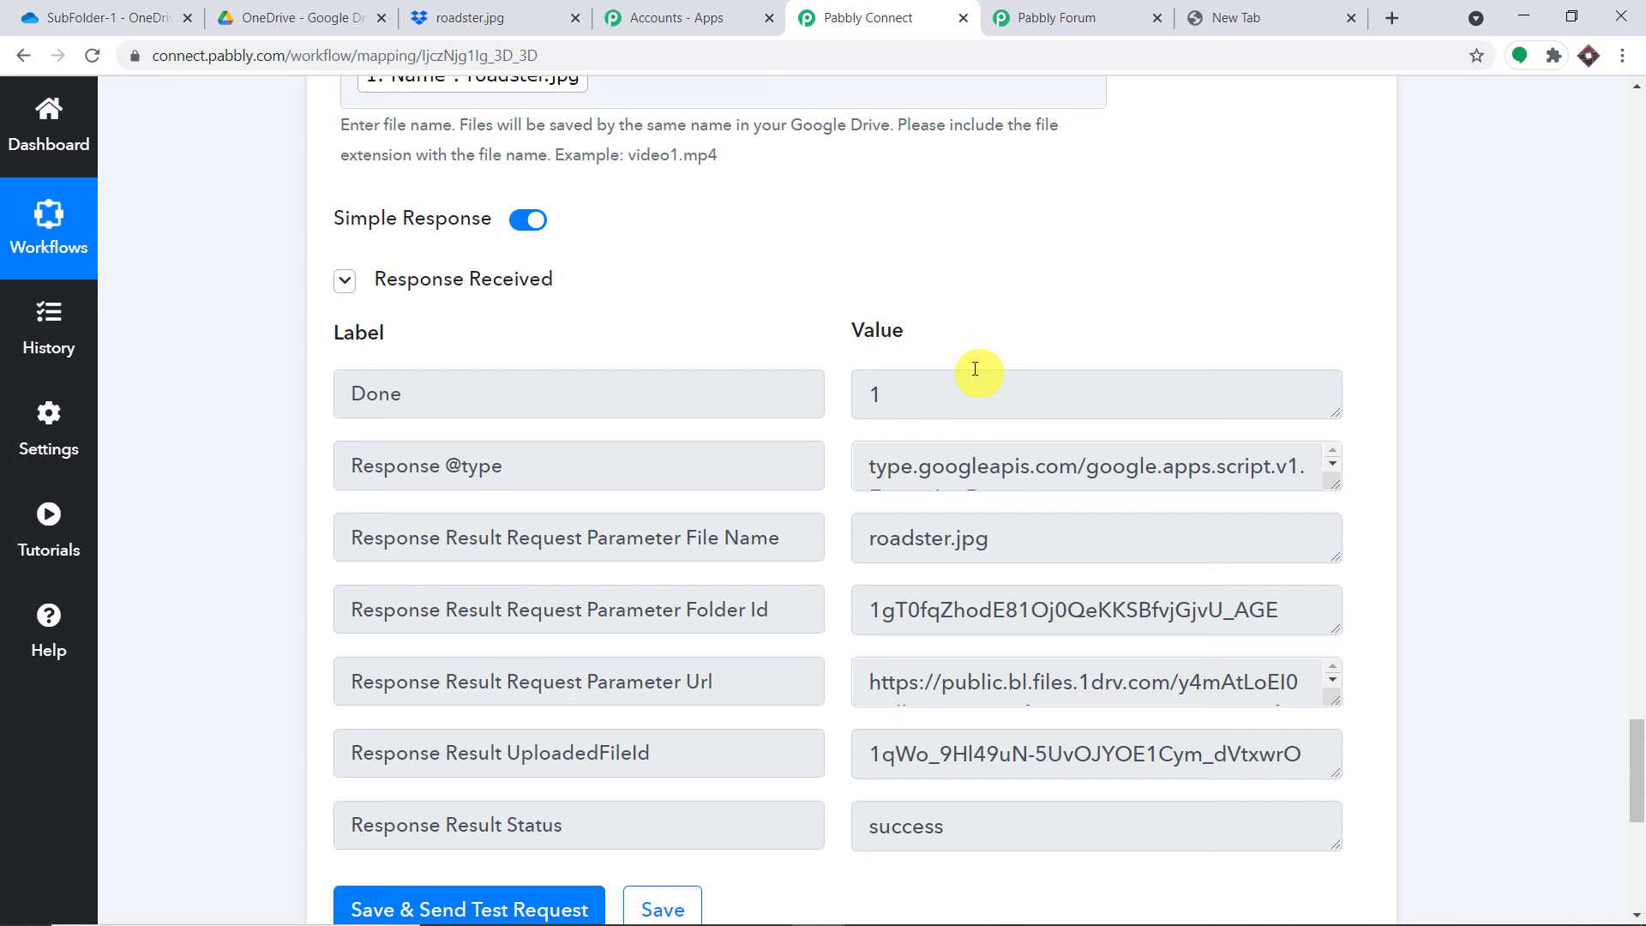
# - Return to the OneDrive folder in Google Drive and preview the uploaded roadster.jpg
pyautogui.click(313, 18)
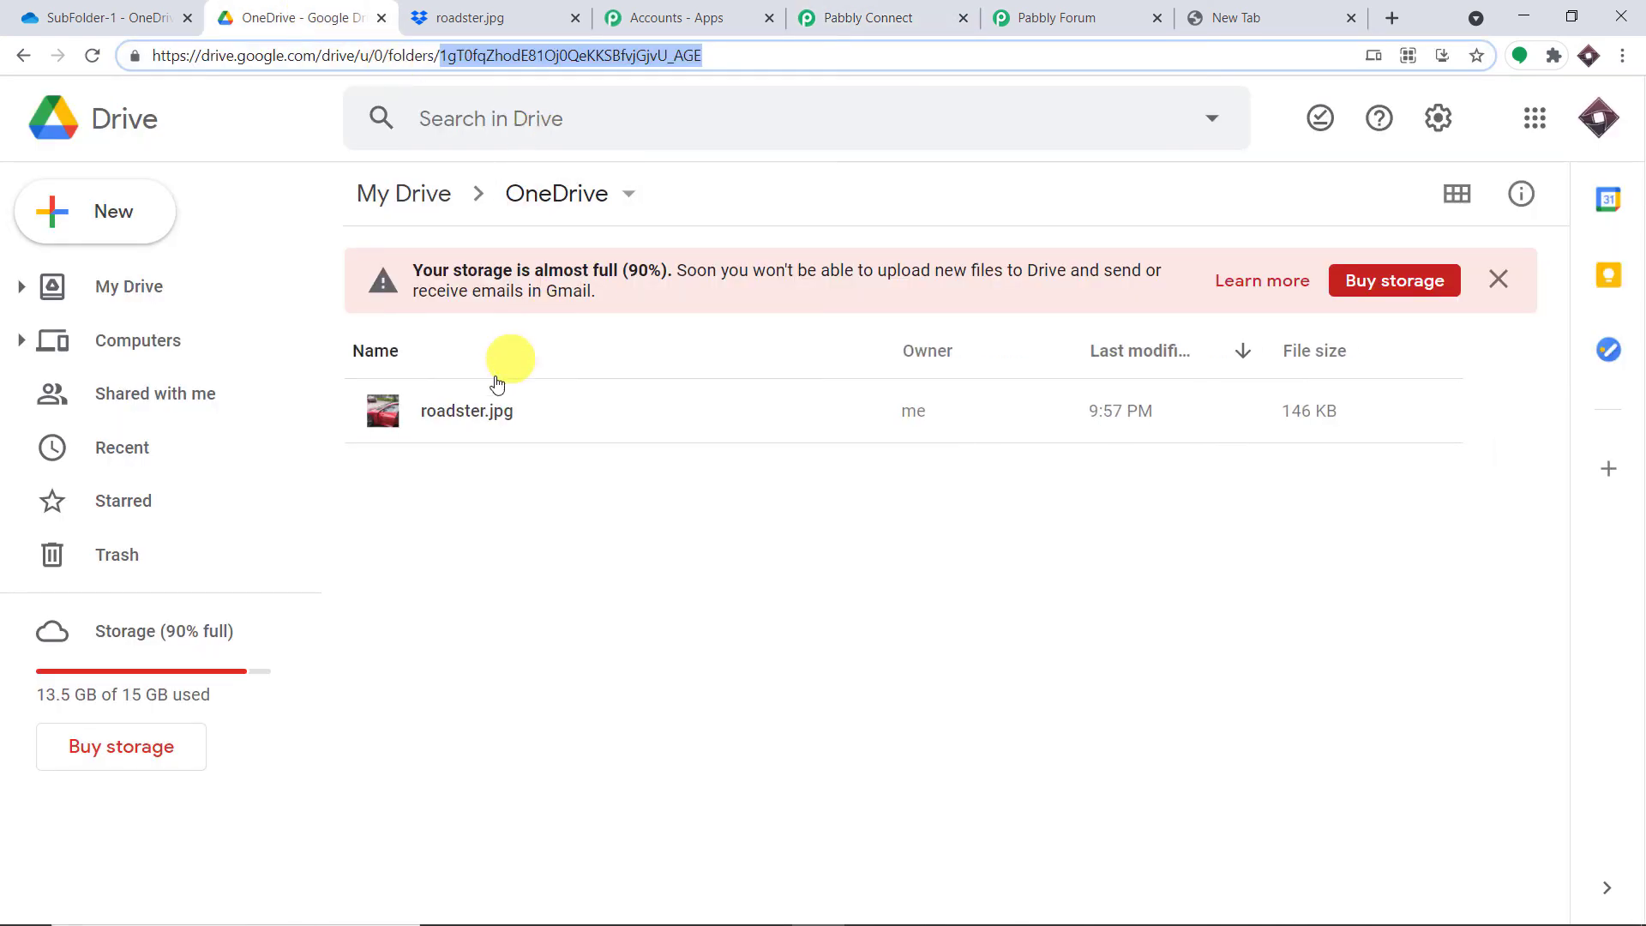
pyautogui.click(468, 411)
pyautogui.doubleClick(469, 411)
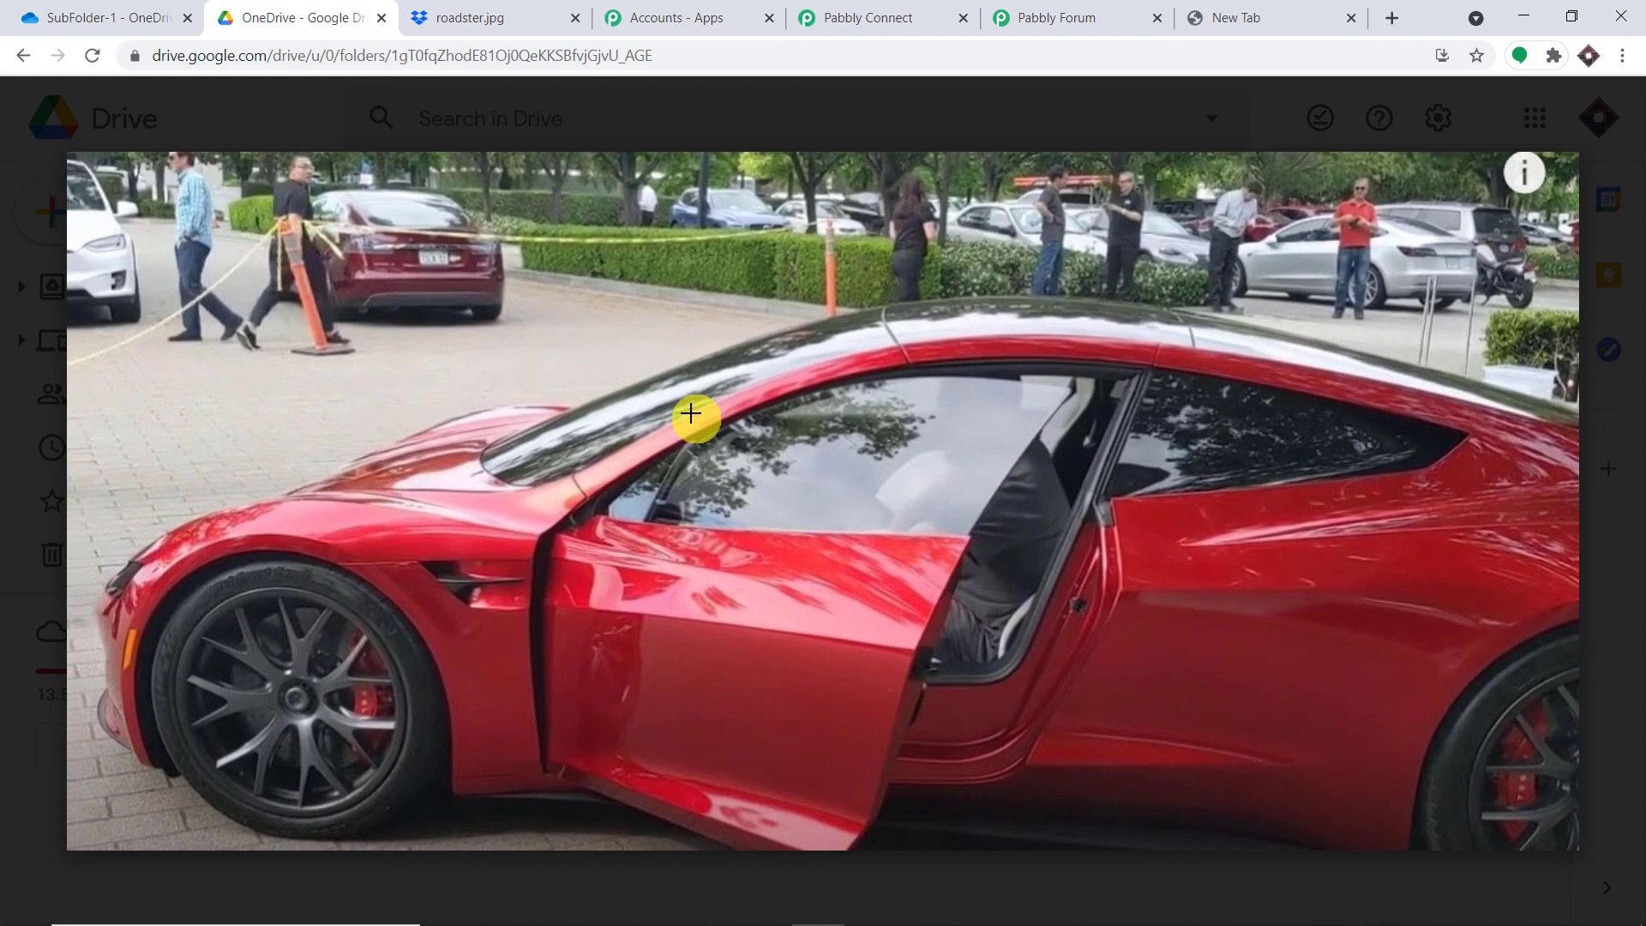
# - Return to the Pabbly Connect workflow and collapse the OneDrive, Dropbox and Google Drive steps to review the whole sequence
pyautogui.click(883, 18)
pyautogui.click(1638, 621)
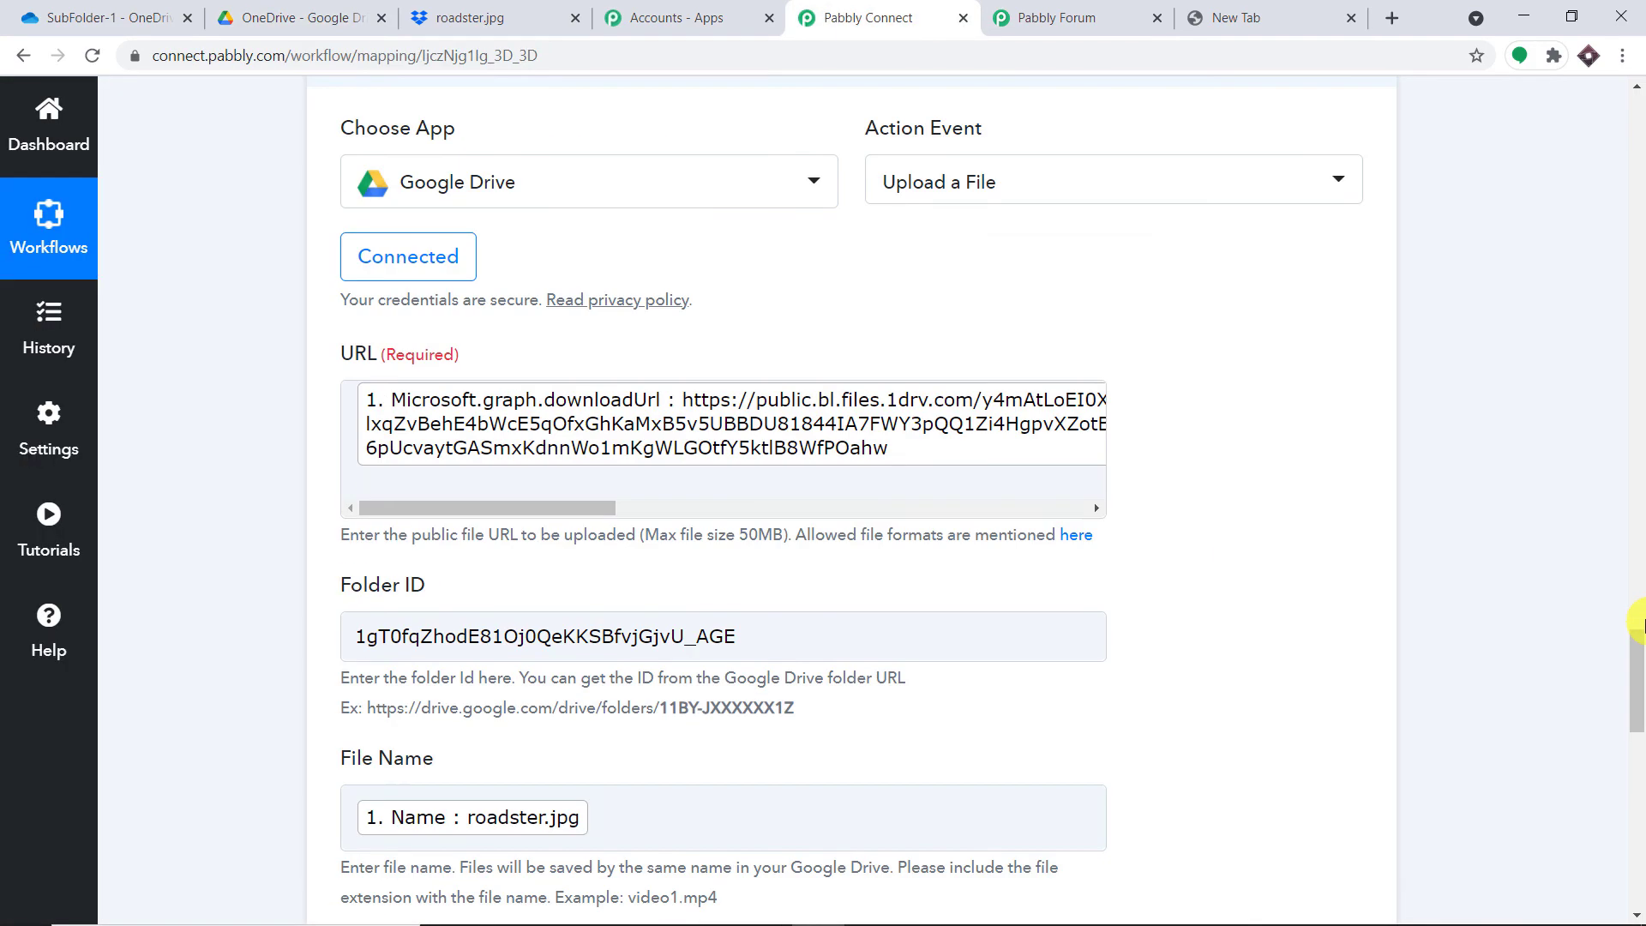
pyautogui.scroll(20, 871, 277)
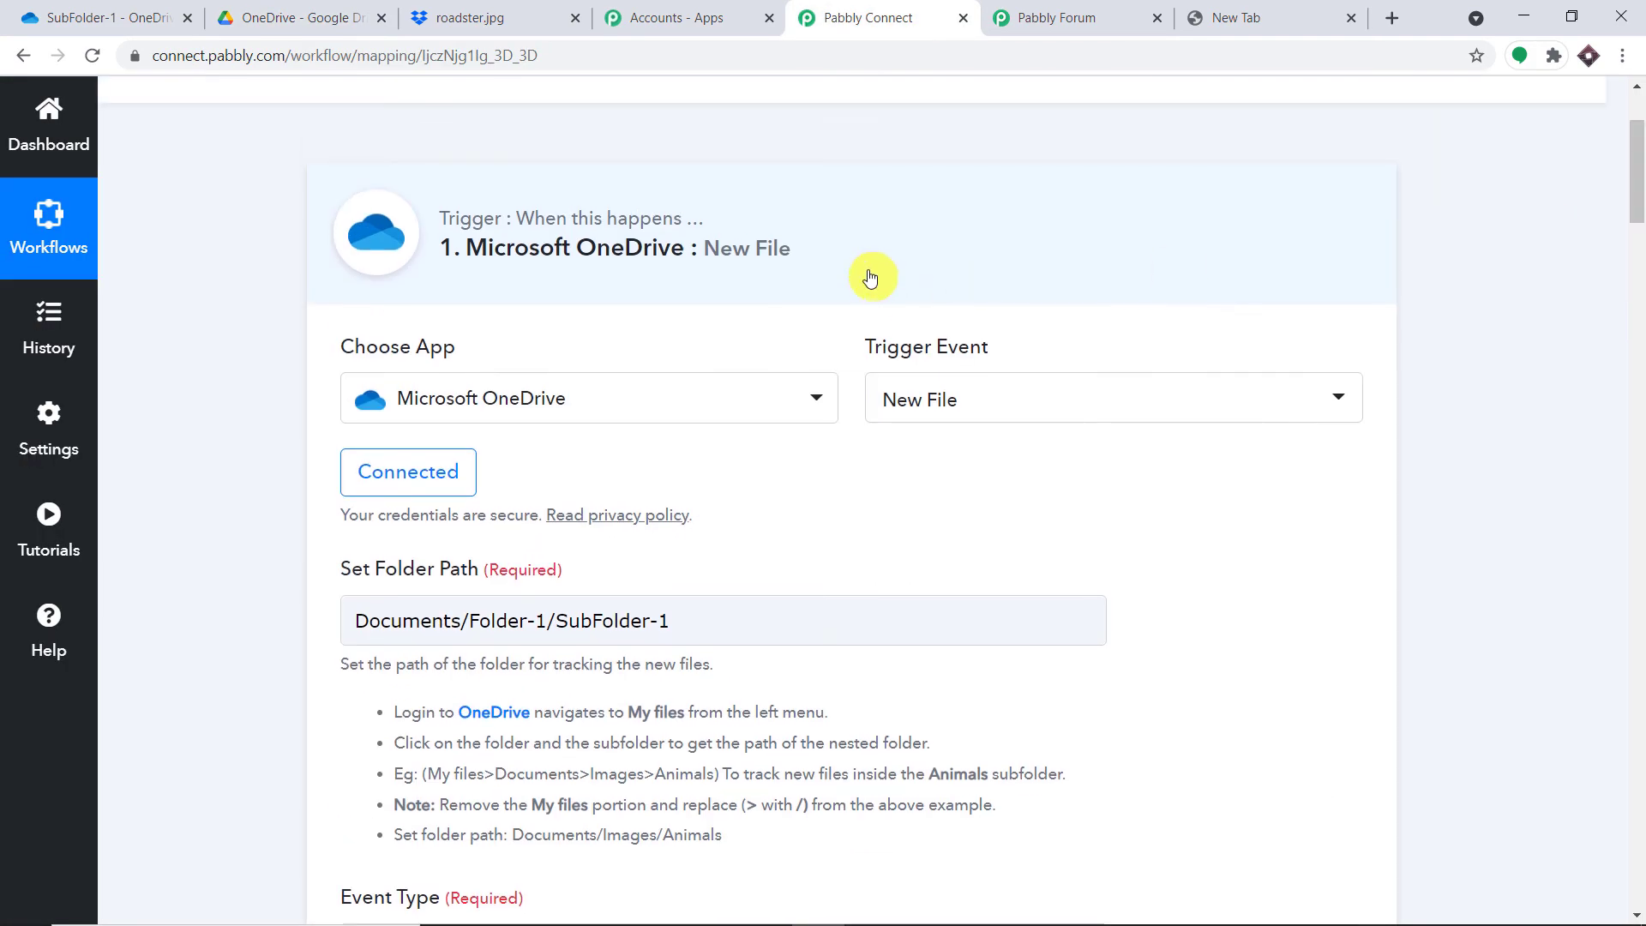
pyautogui.click(870, 277)
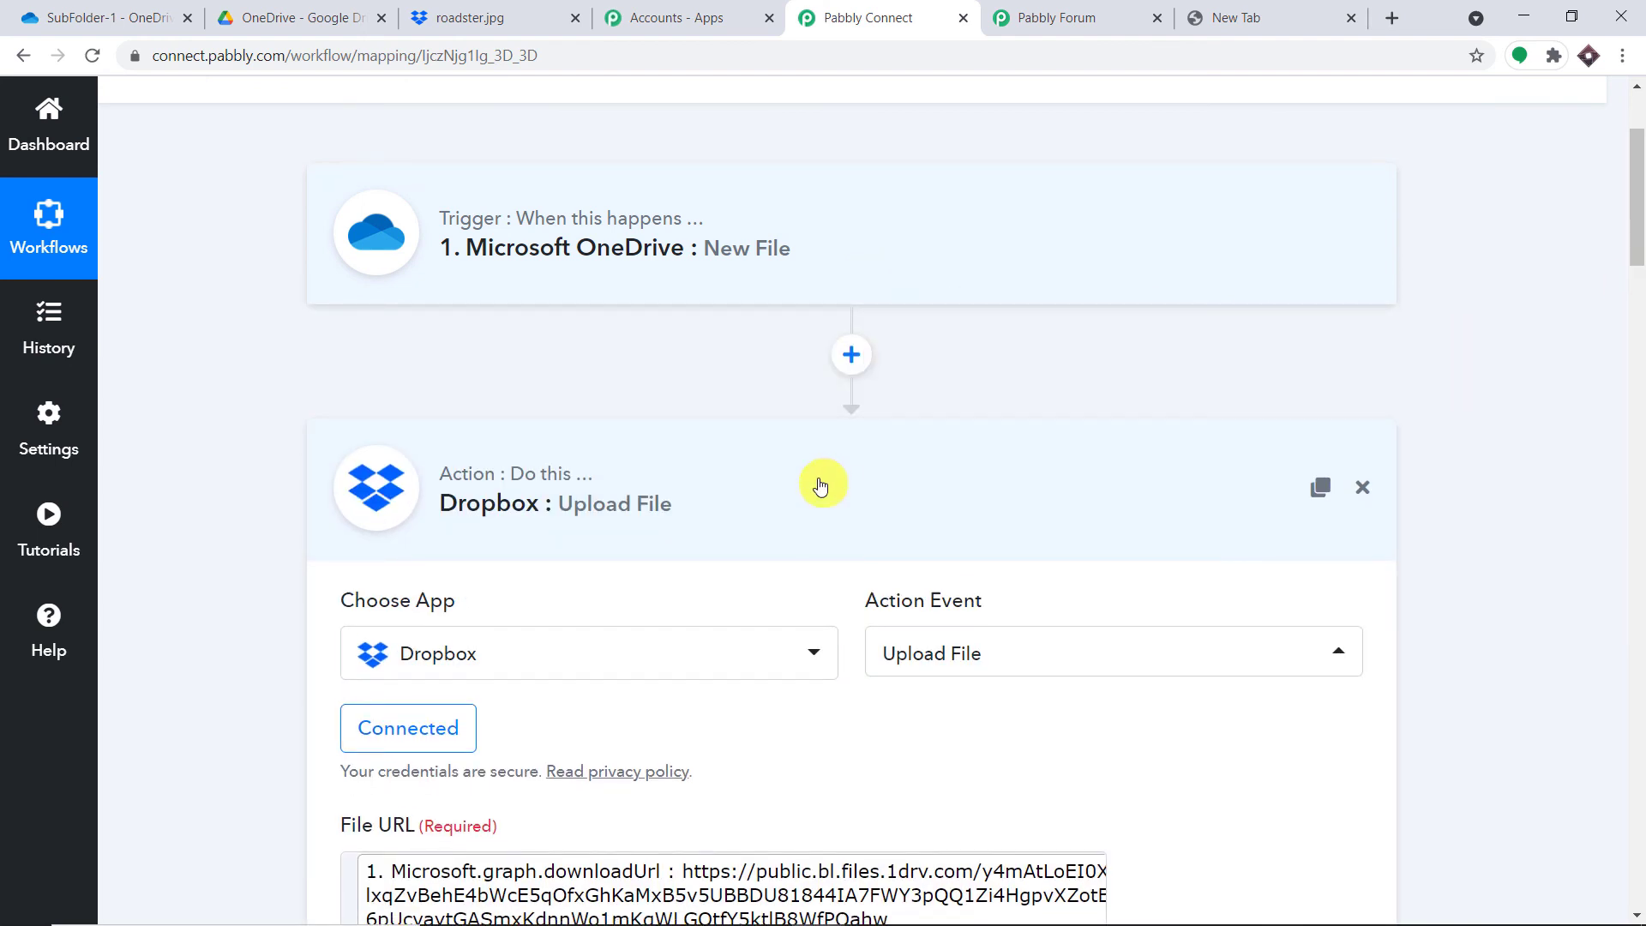
pyautogui.click(821, 486)
pyautogui.scroll(-4, 1612, 347)
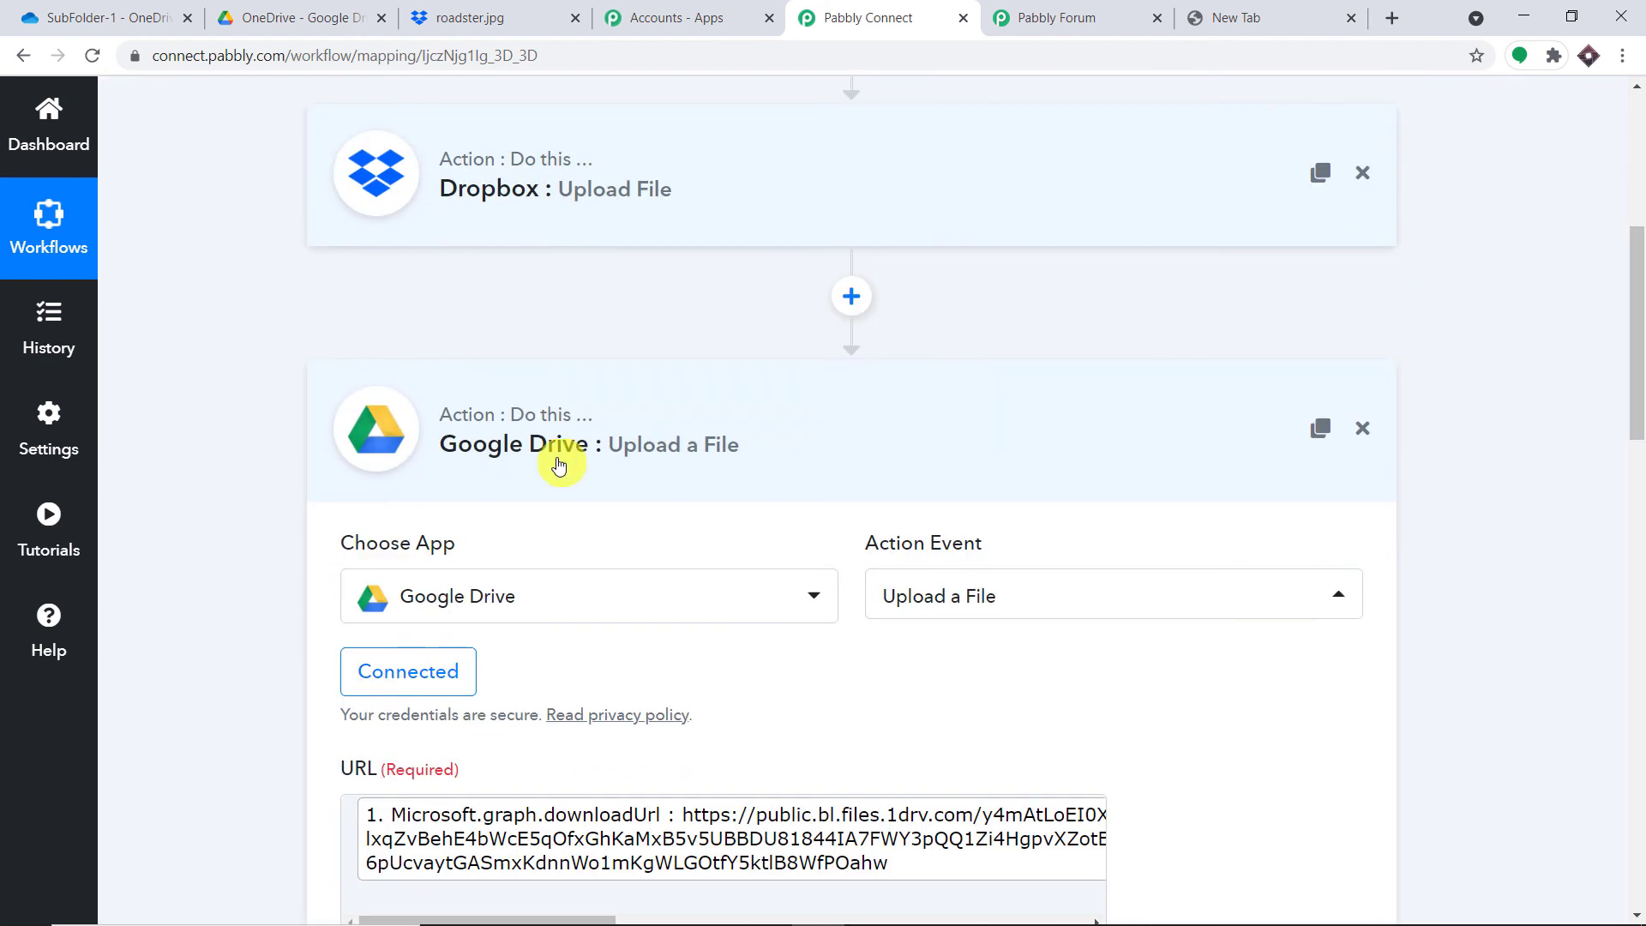
pyautogui.click(559, 465)
pyautogui.moveTo(1634, 477); pyautogui.dragTo(1640, 312)
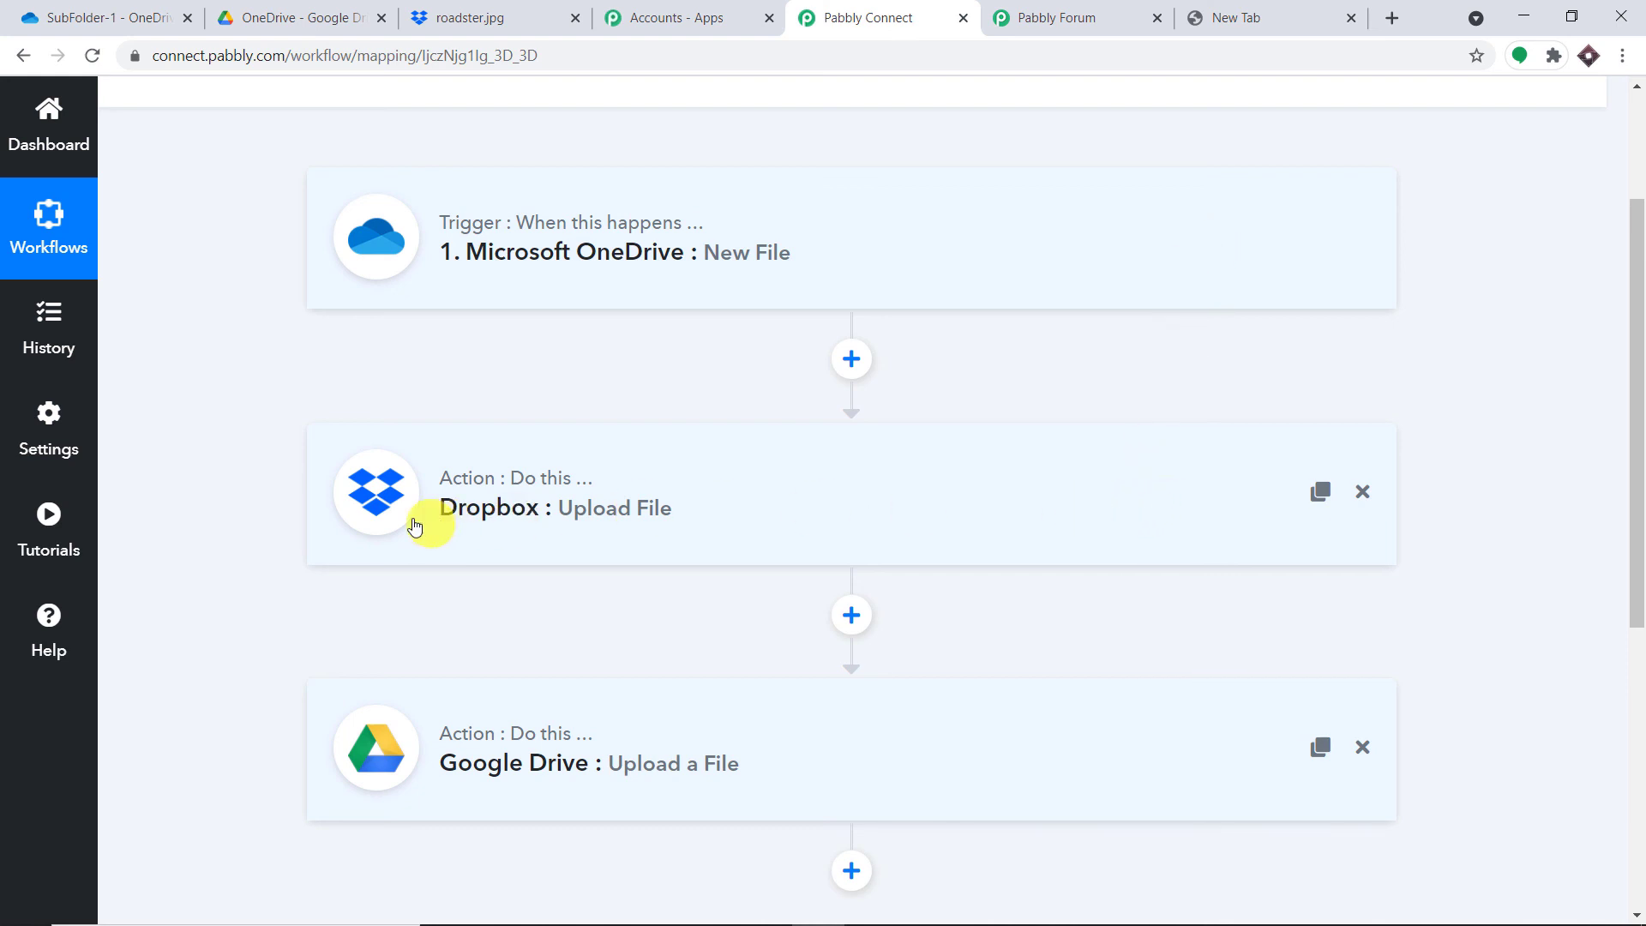
pyautogui.scroll(-3, 1084, 549)
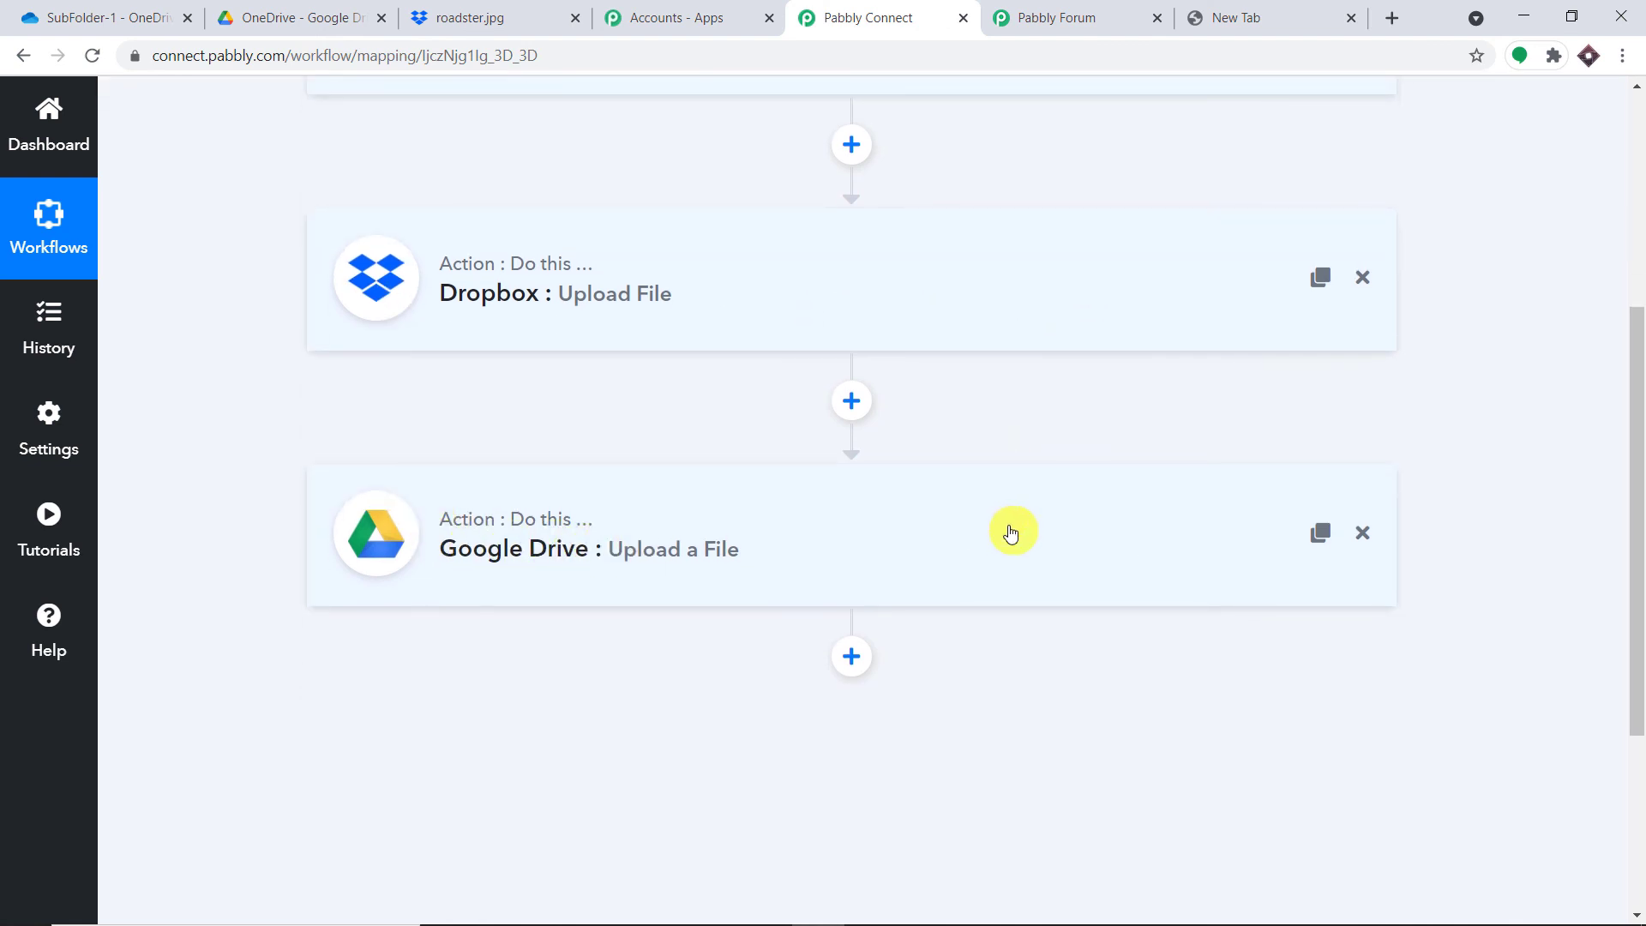
pyautogui.scroll(3, 532, 551)
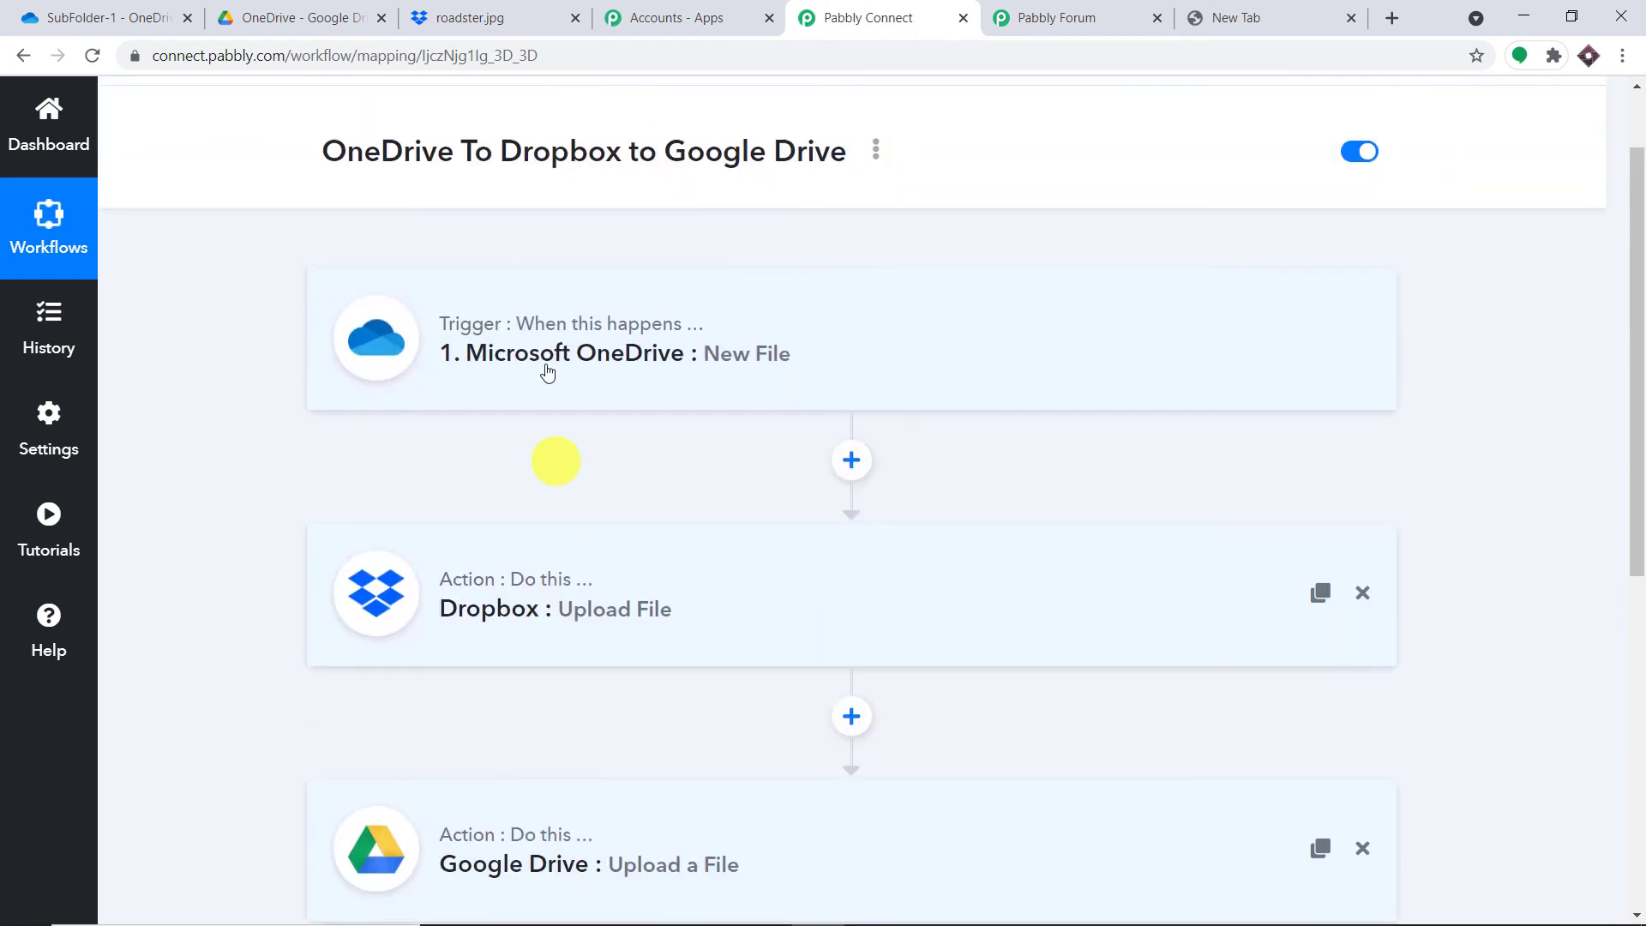
pyautogui.scroll(-1, 563, 672)
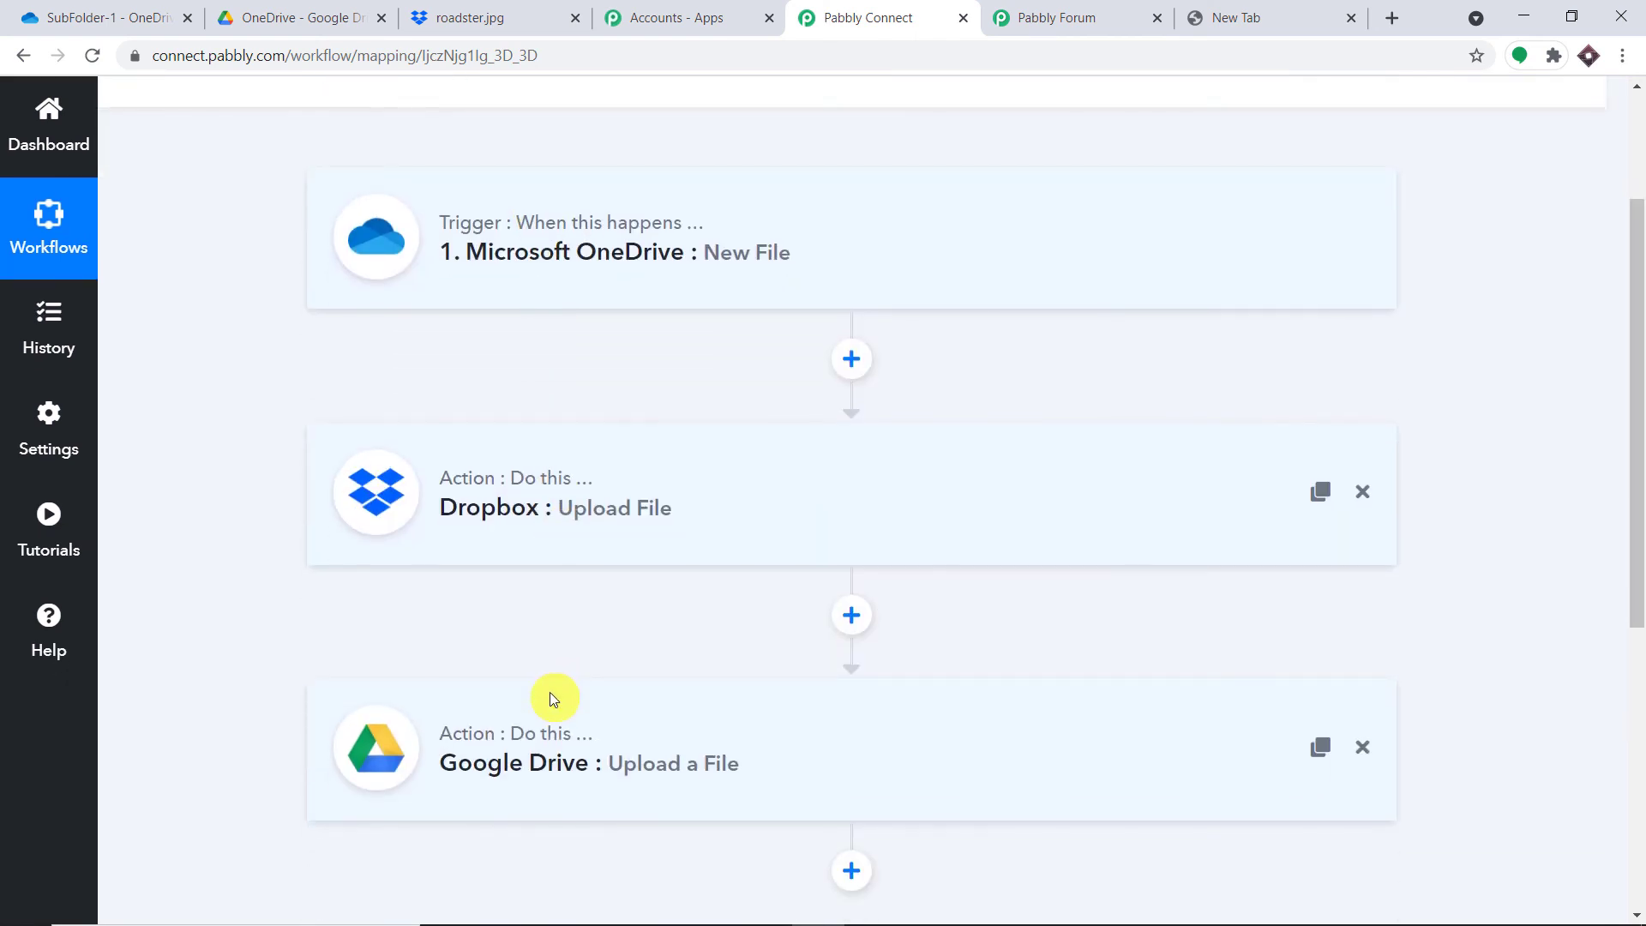